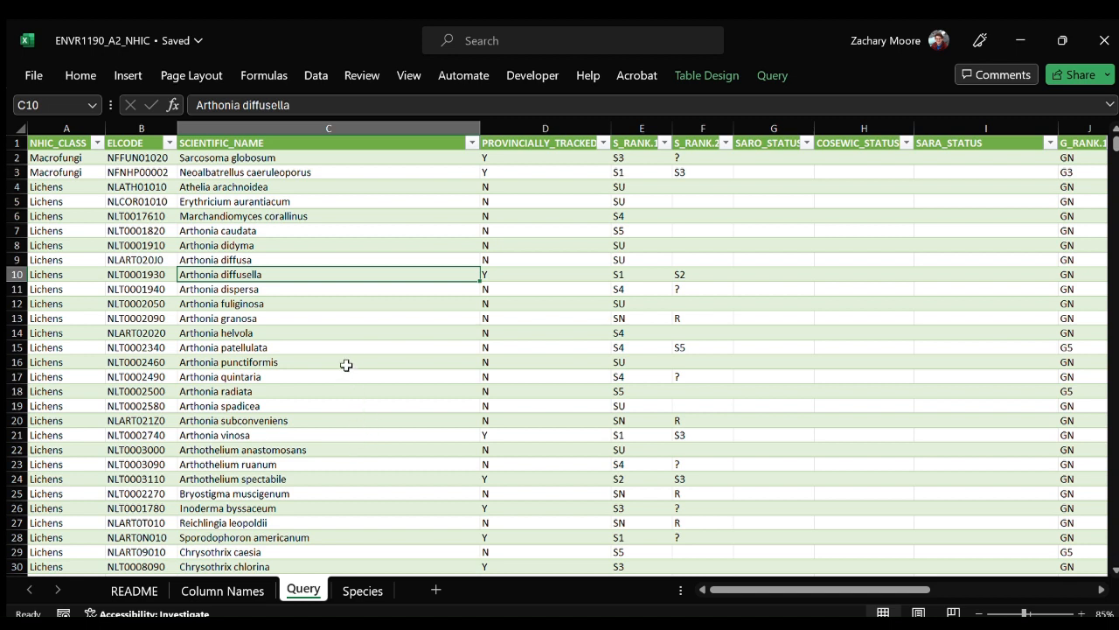
Create a PivotTable from the Query sheet's table on a new worksheet, with NHIC_CLASS as the row field.
click(343, 320)
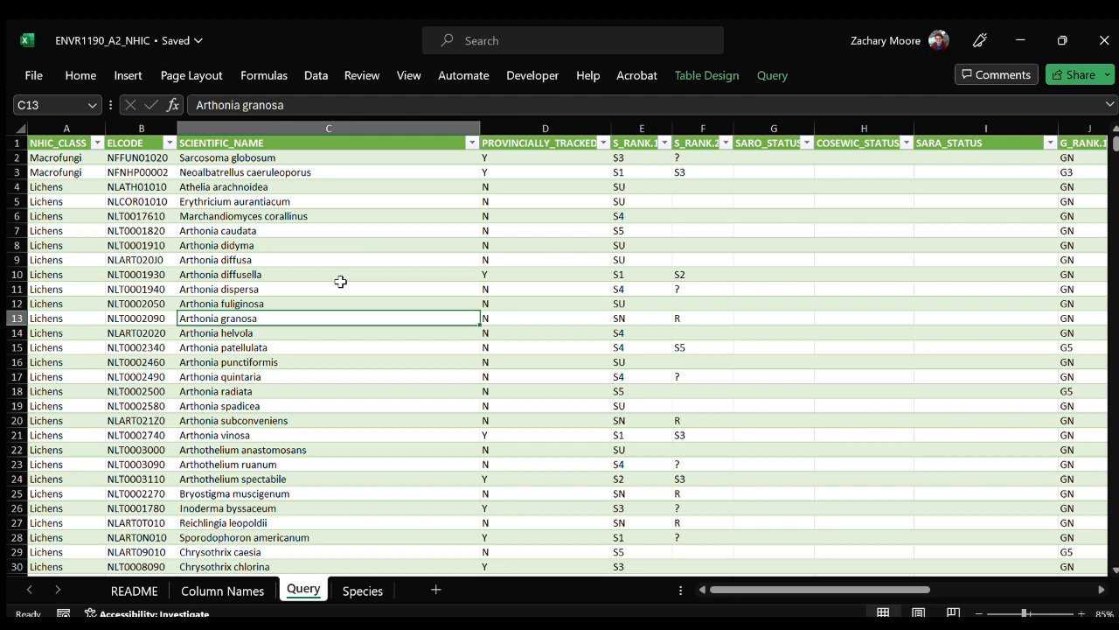
click(348, 229)
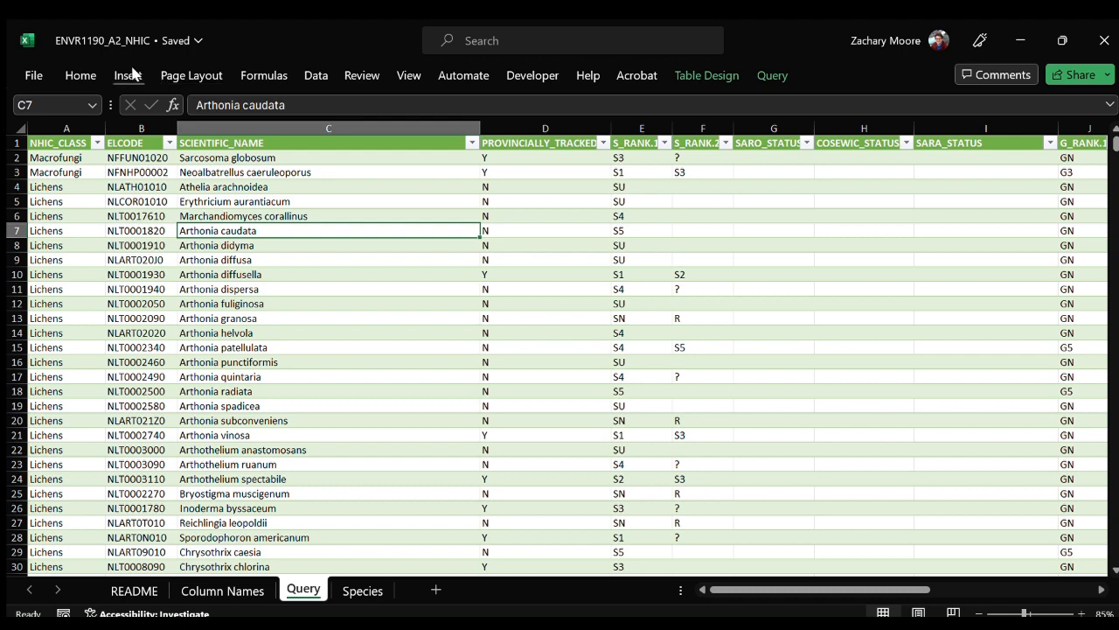
click(46, 93)
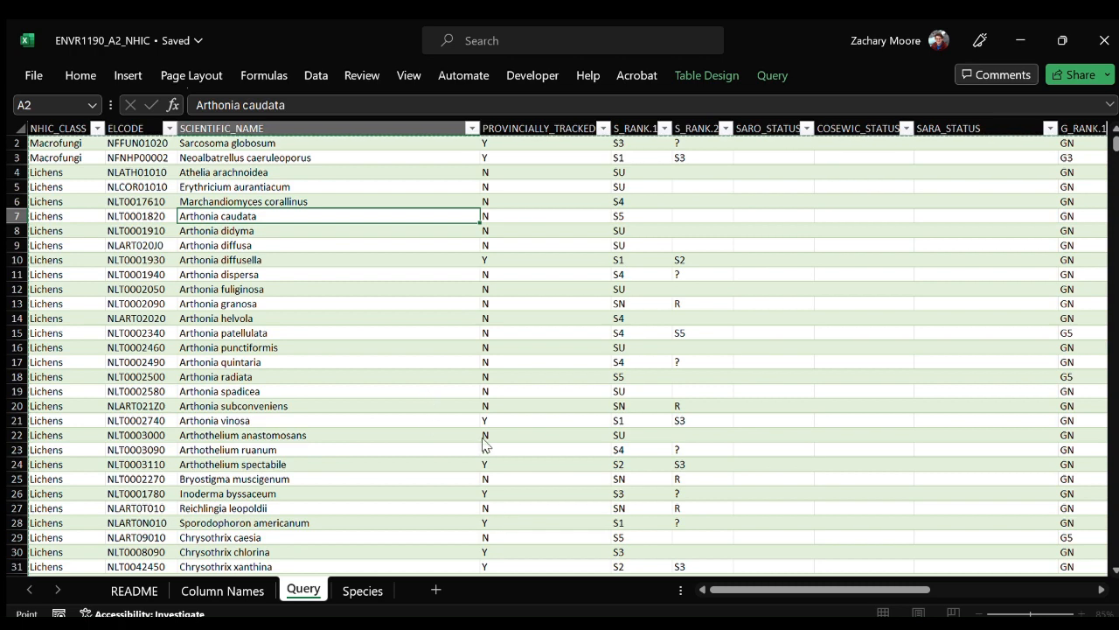
click(489, 514)
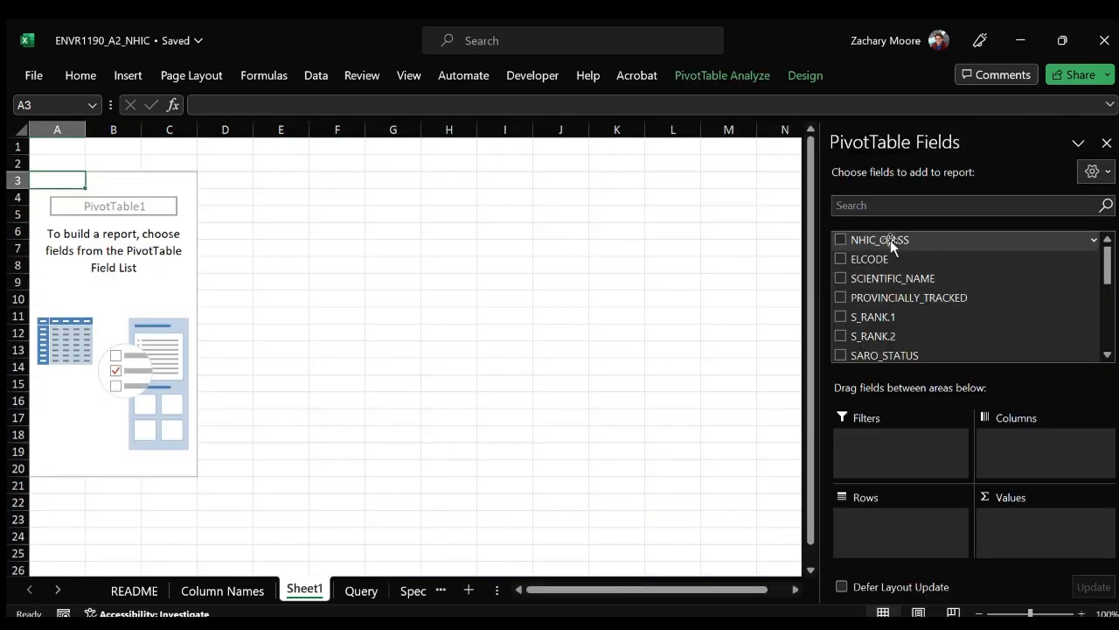
drag(891, 240, 913, 525)
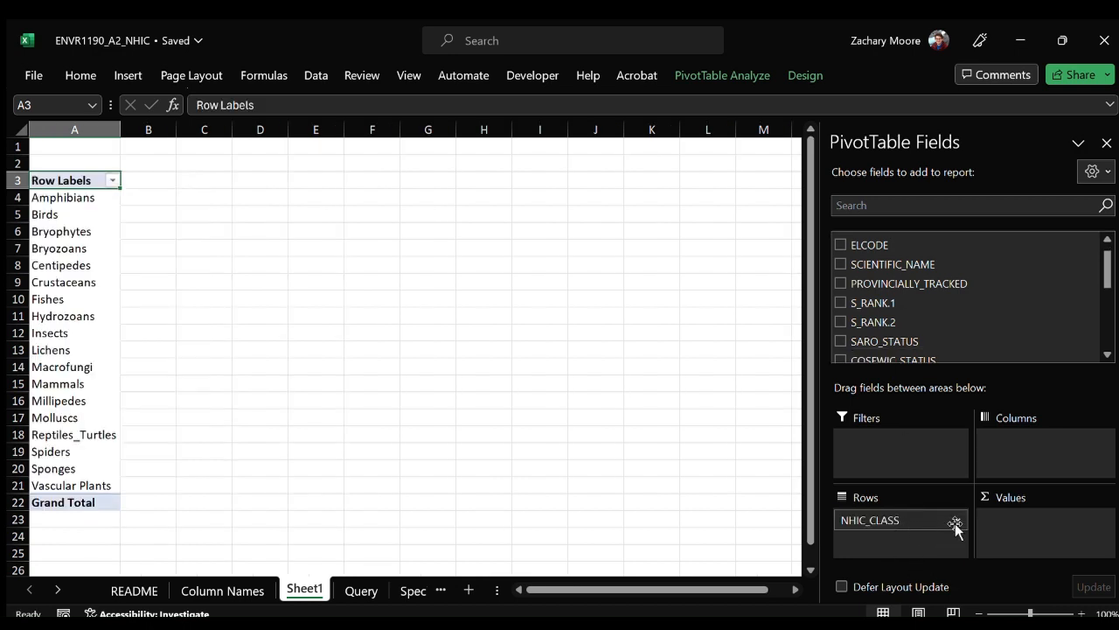
Rename the new worksheet as Pivot.
double_click(310, 586)
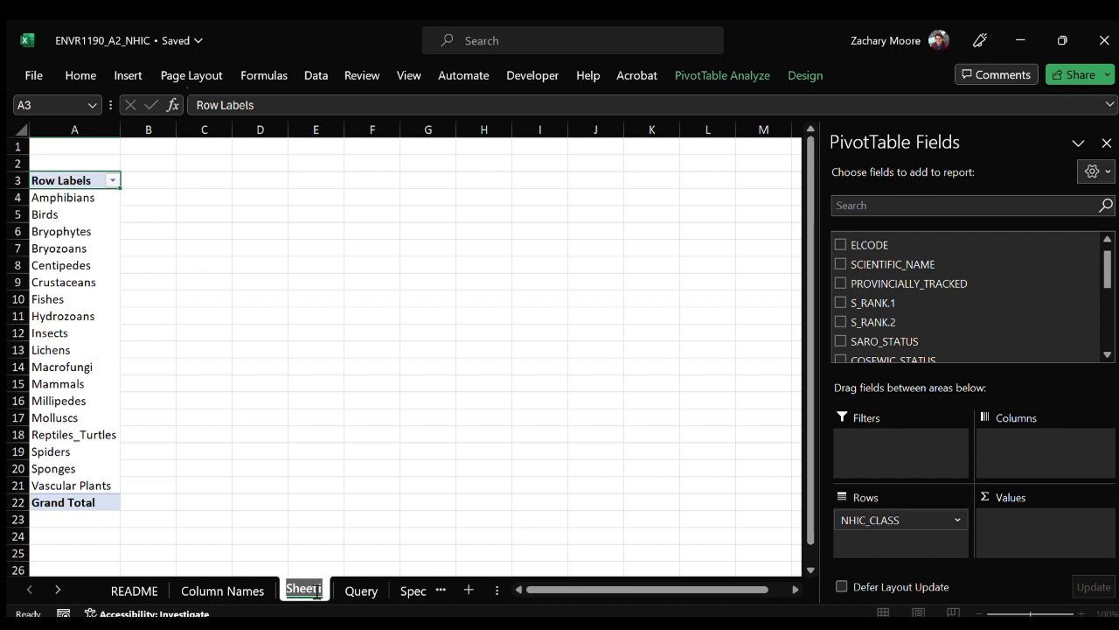
text(Pivot)
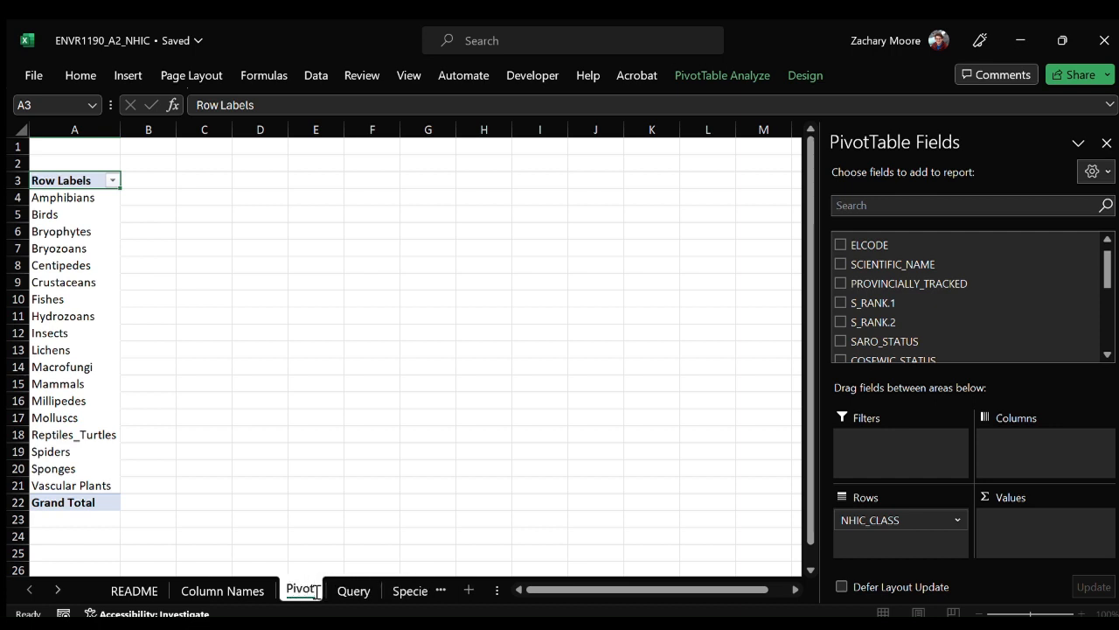
key(Return)
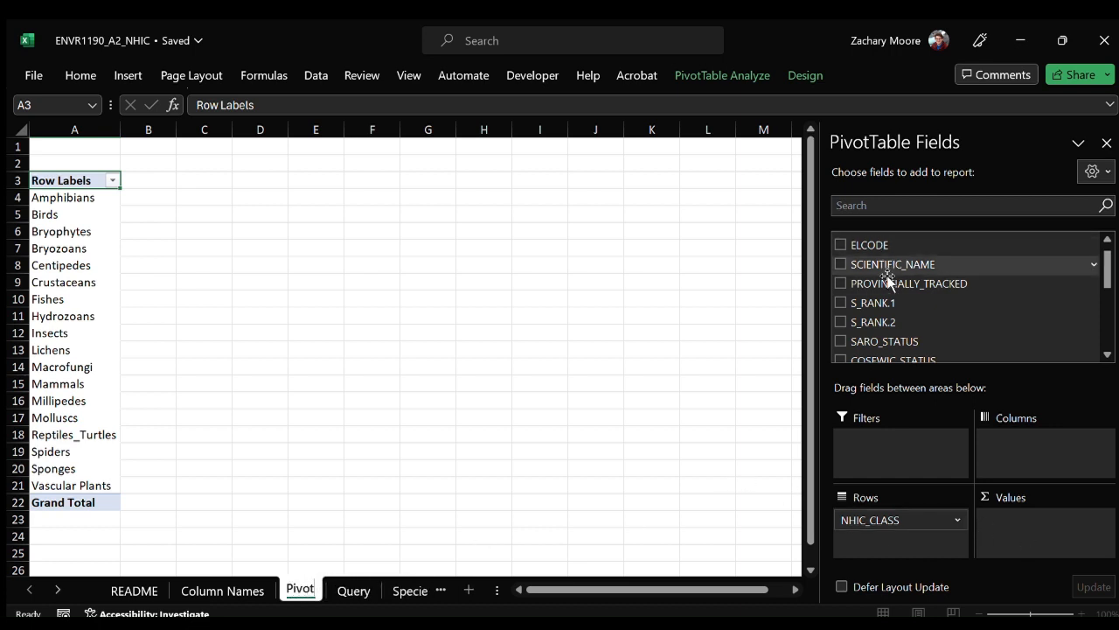
Add ELCODE to the pivot table's values as a count for each class.
scroll(897, 258, up, 1)
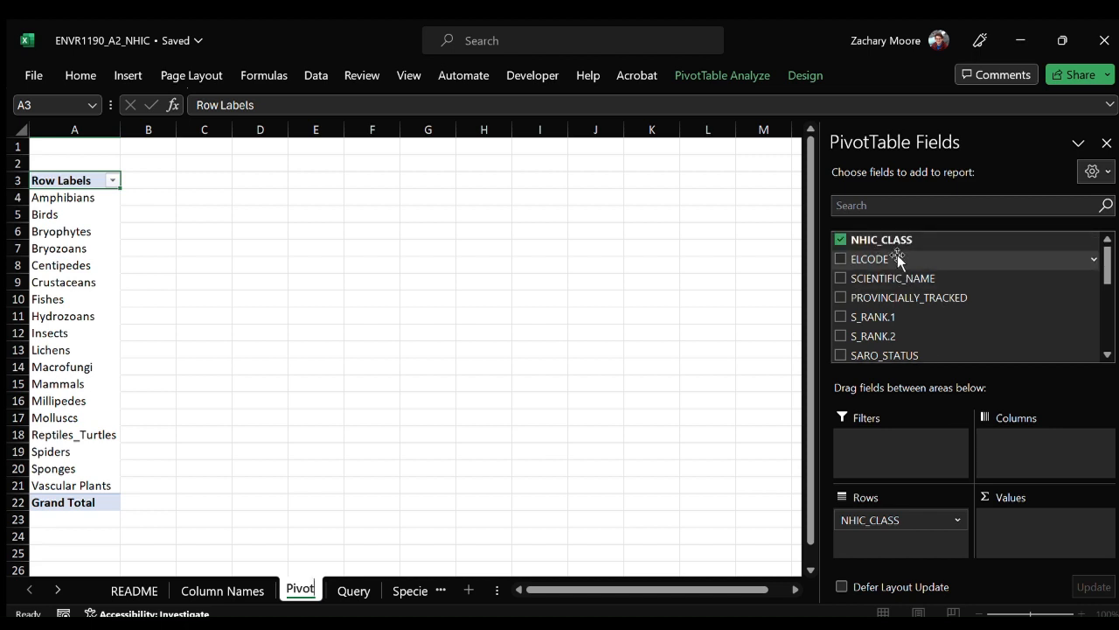
drag(882, 259, 1044, 521)
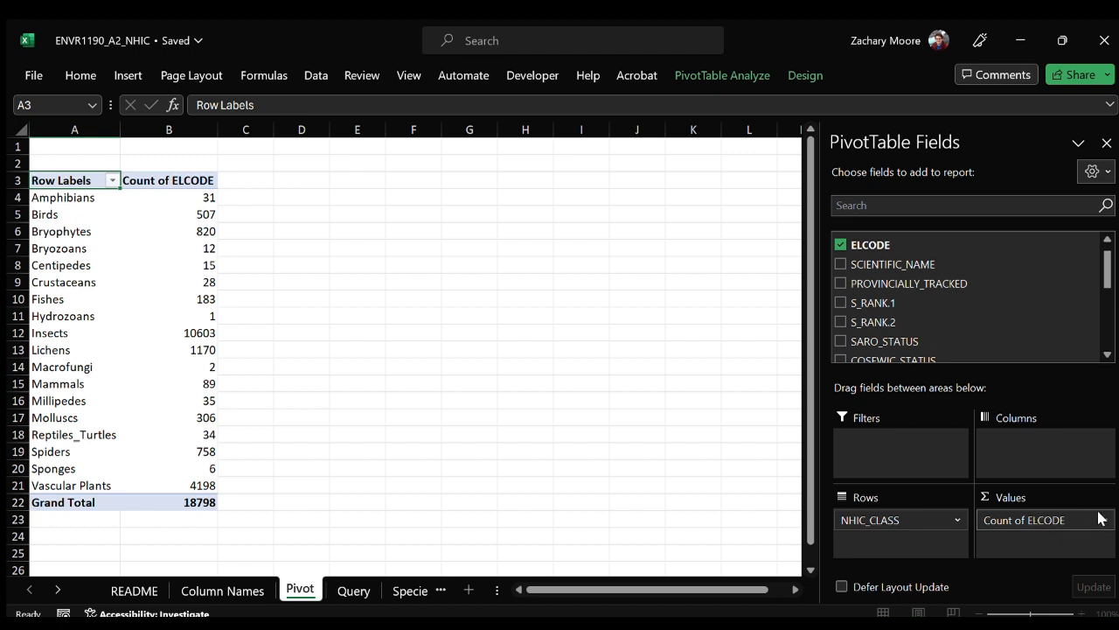
scroll(989, 306, up, 1)
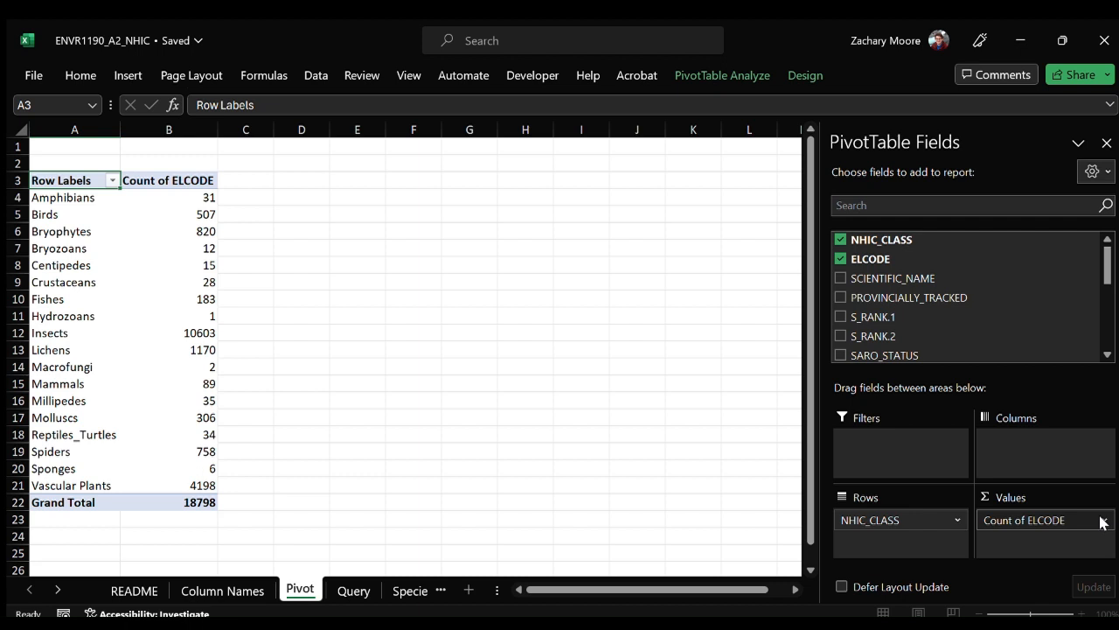
key(alt+Tab)
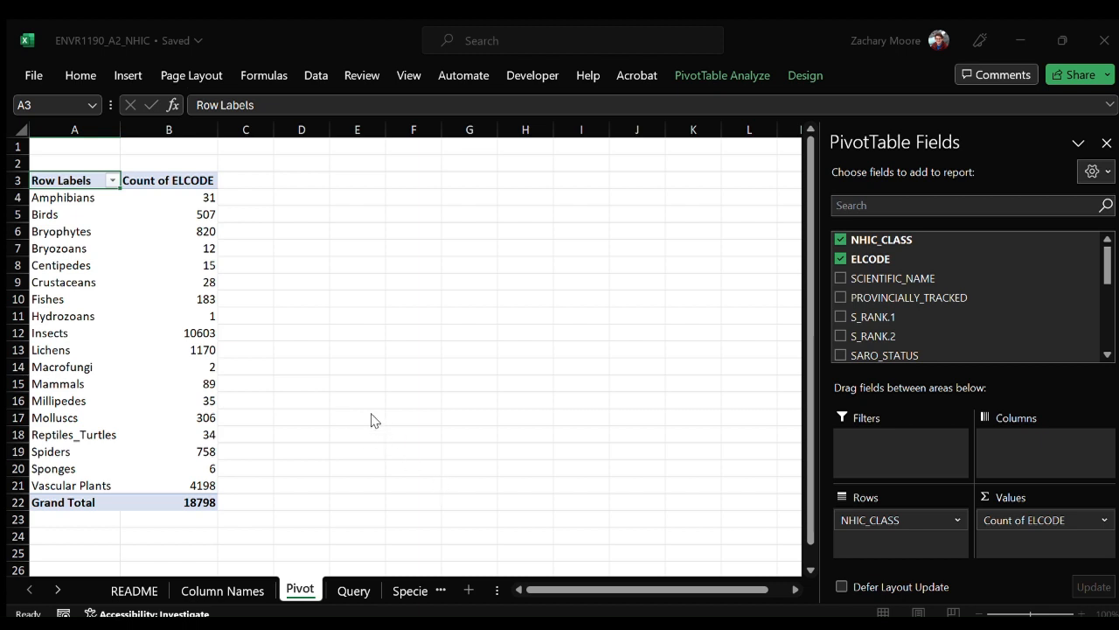
key(alt+Tab)
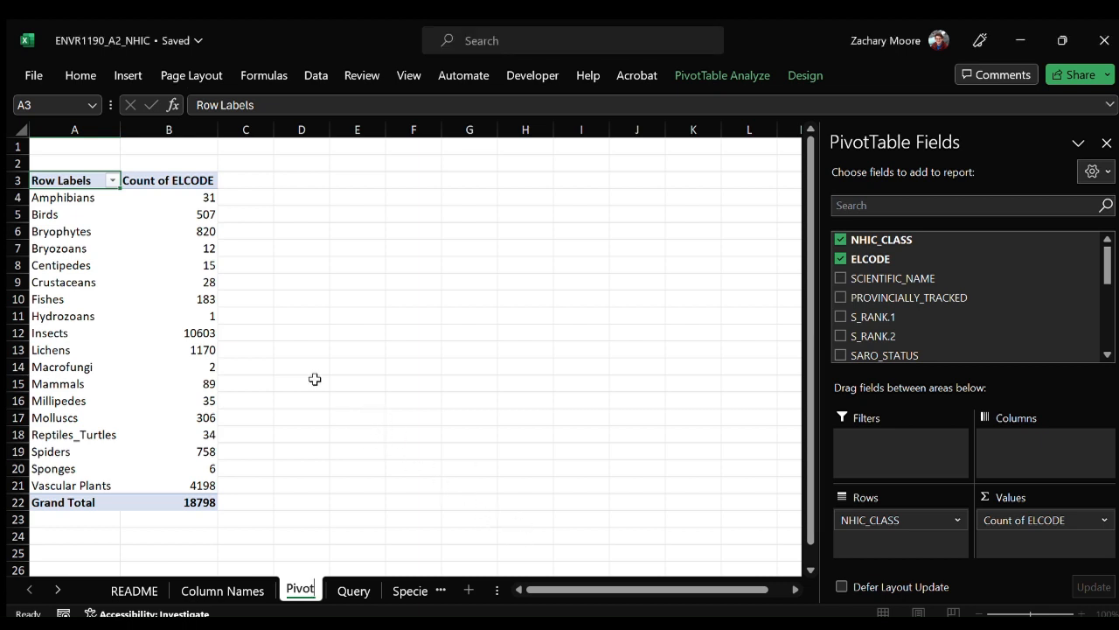
Examine the pivot table's class labels and counts alongside the source records on the Query sheet.
click(162, 195)
drag(107, 197, 104, 492)
click(349, 590)
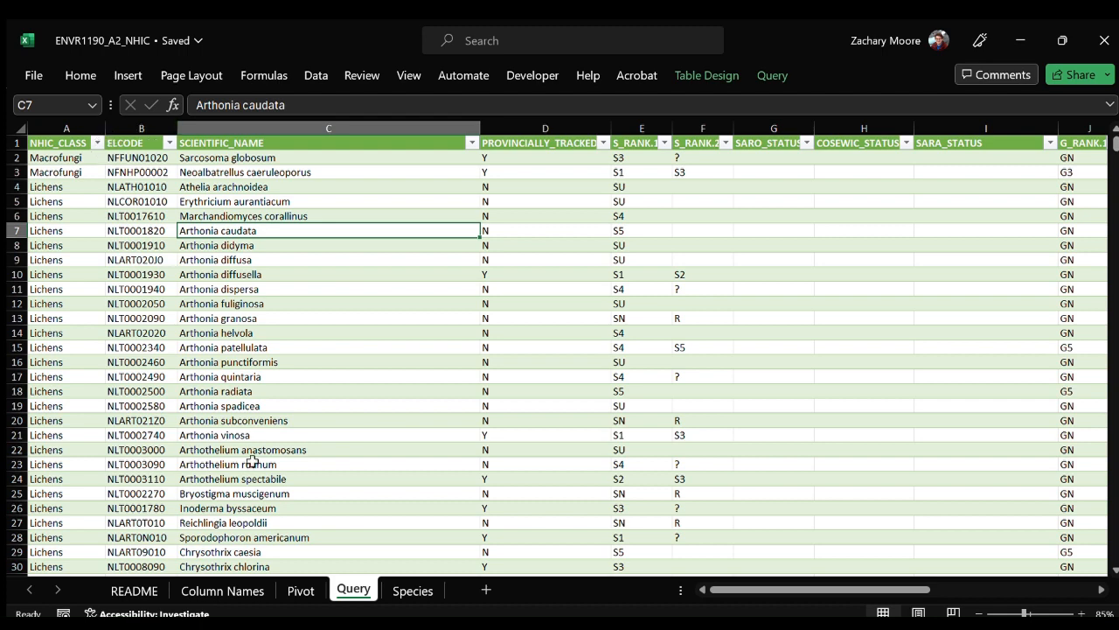
click(301, 590)
click(90, 215)
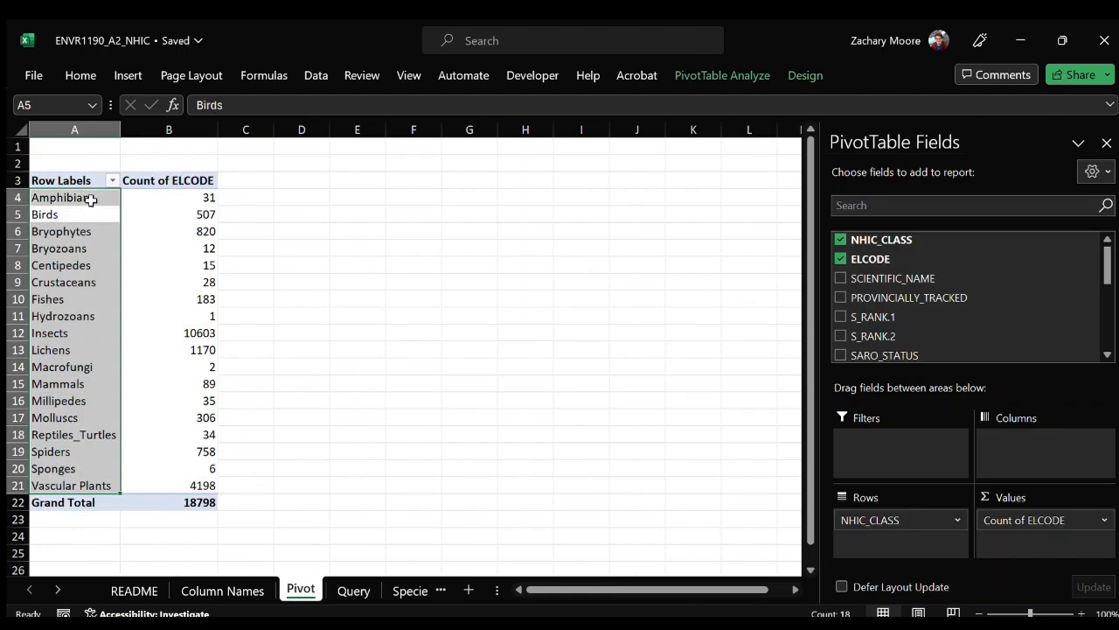
click(91, 200)
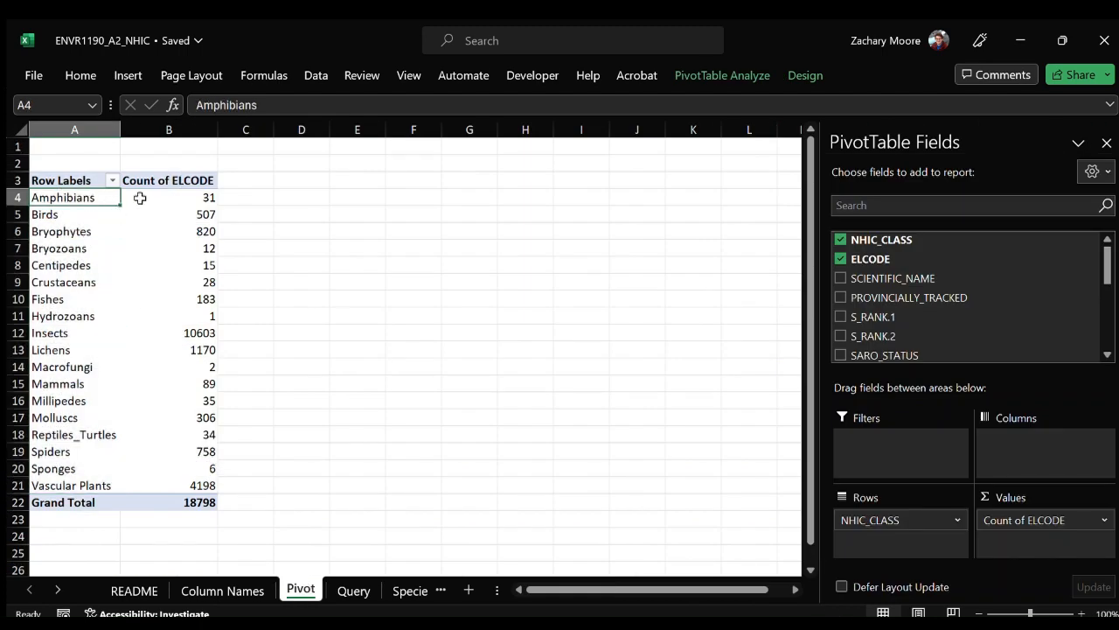
Filter the Query table's NHIC_CLASS column to Amphibians, select all filtered class cells to check their count, and return to the Pivot sheet.
click(353, 590)
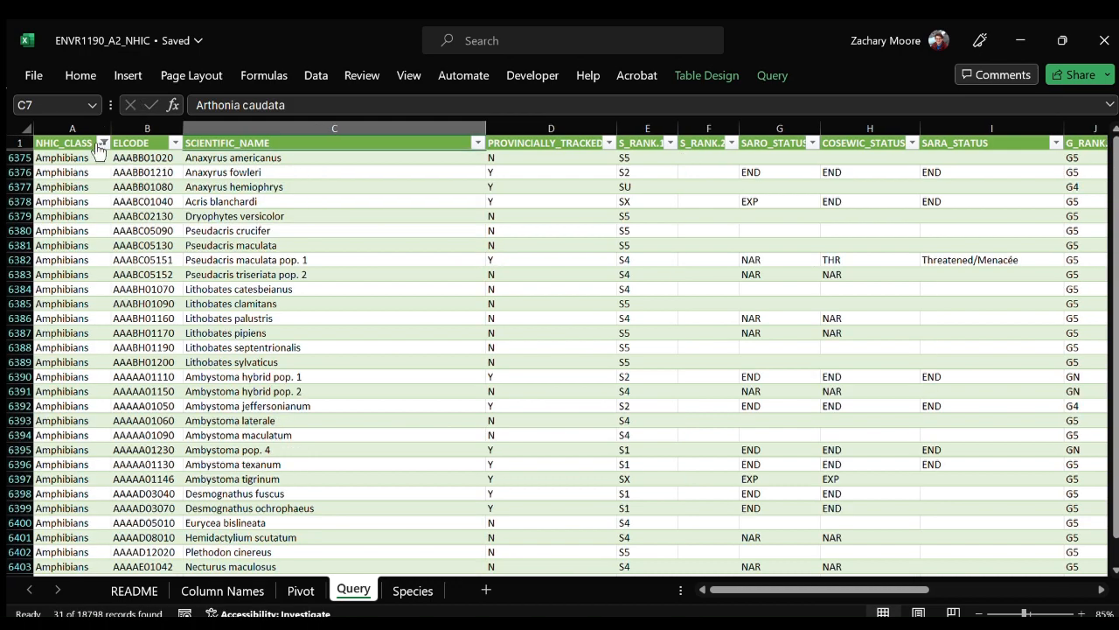
drag(91, 158, 87, 590)
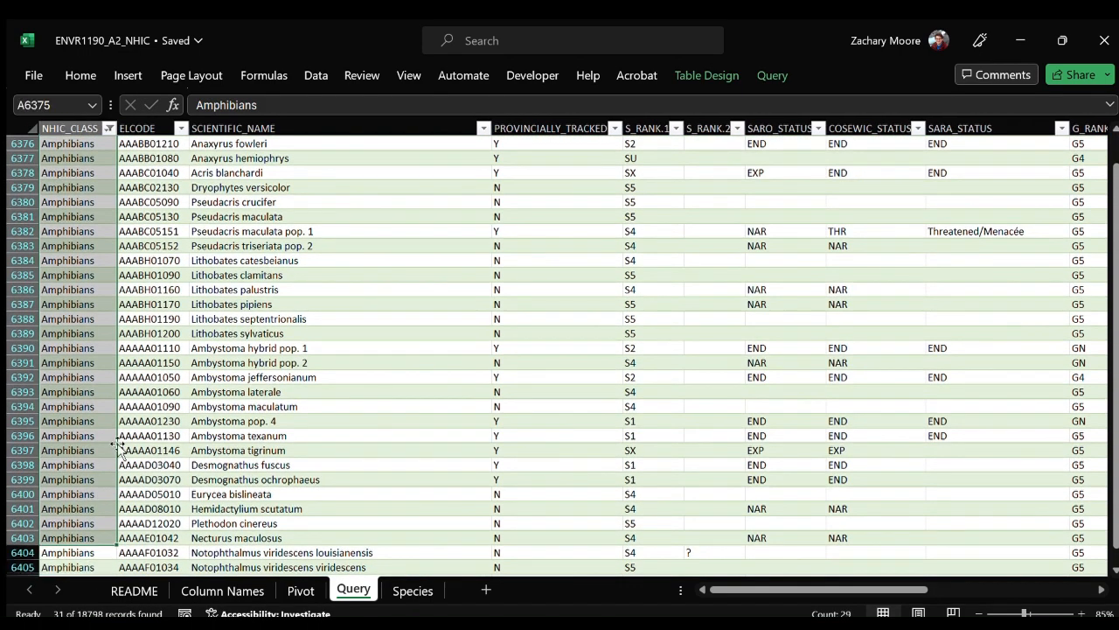
click(86, 348)
key(ctrl+Up)
key(Down)
key(ctrl+shift+Down)
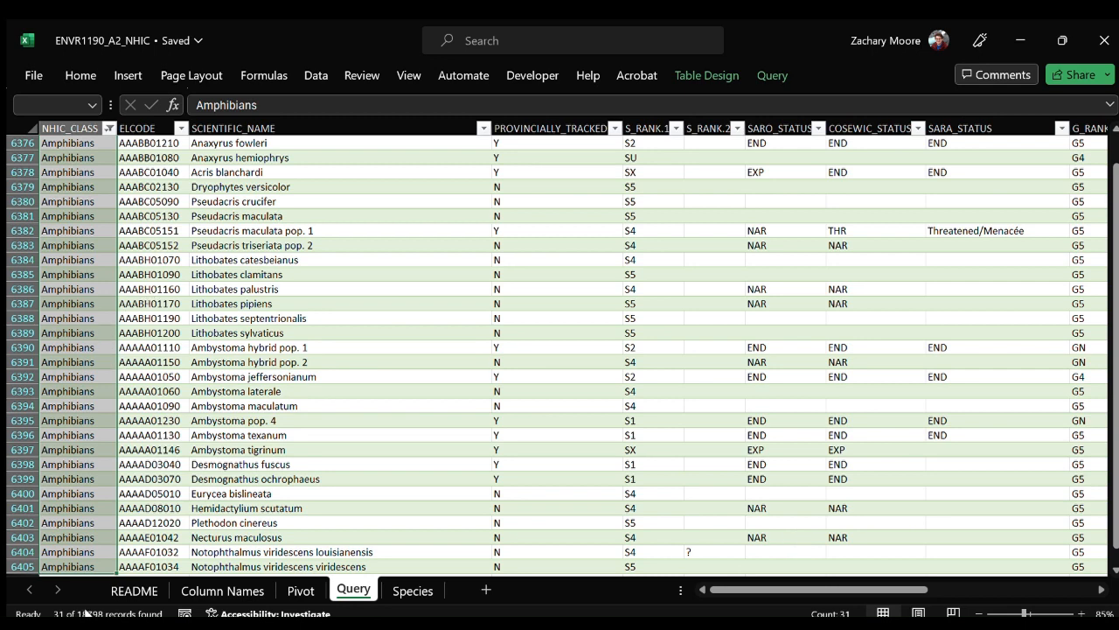
click(301, 591)
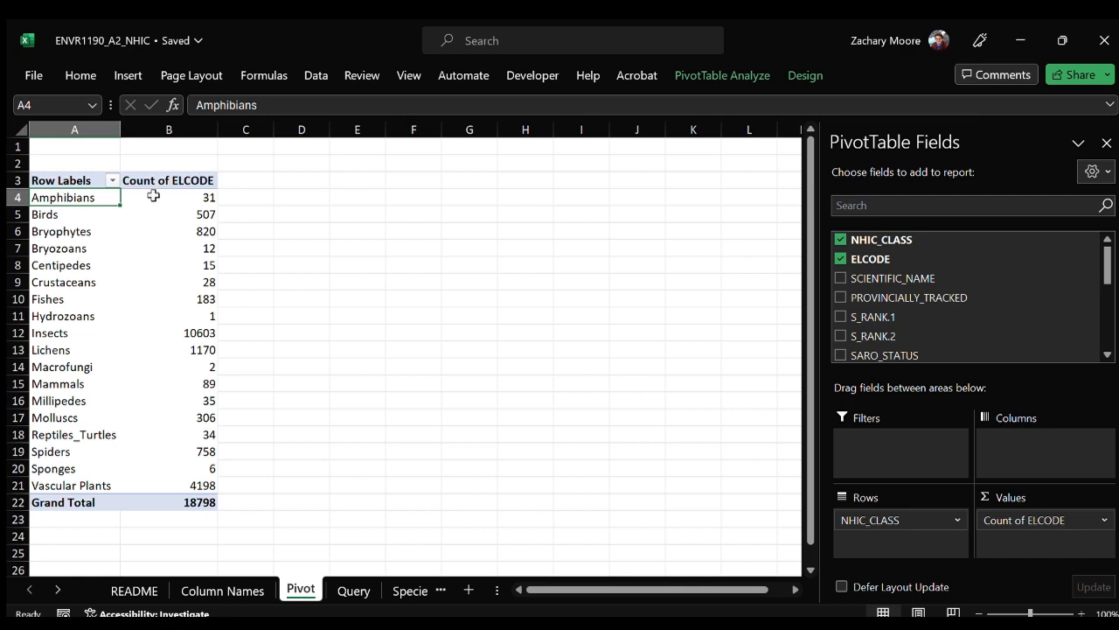
Try showing the pivot table's ELCODE counts as percentages of the total.
click(154, 195)
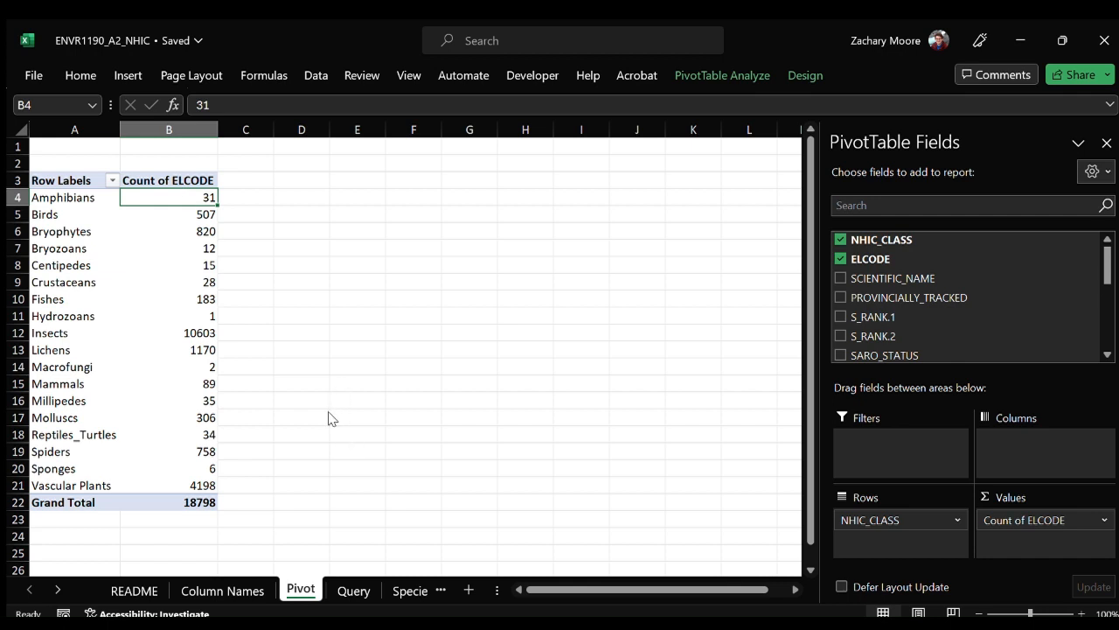
click(489, 243)
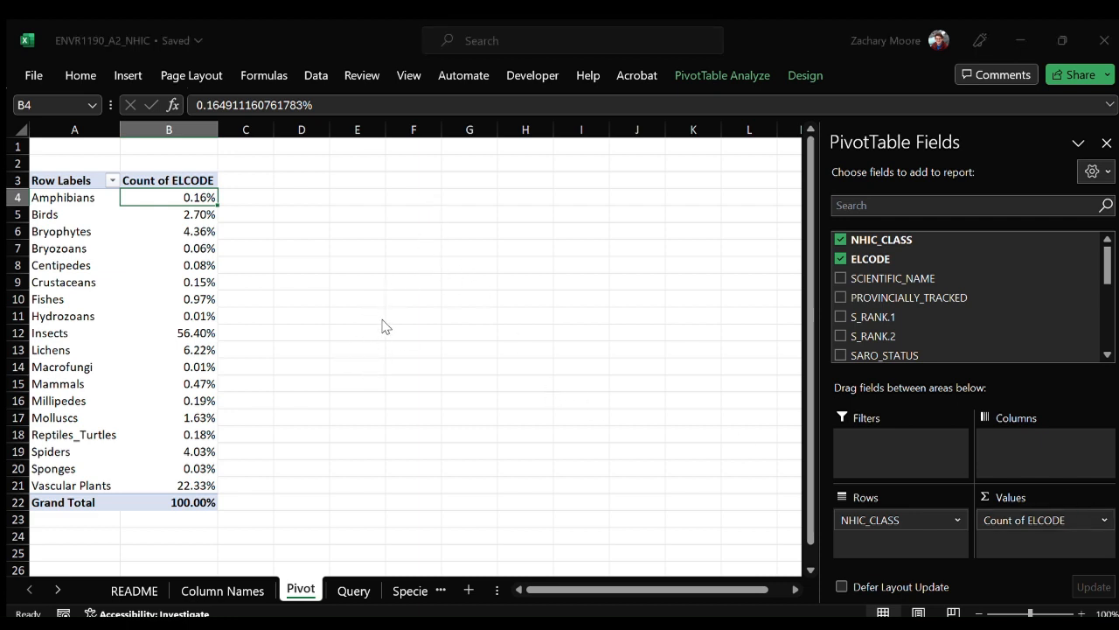
click(168, 214)
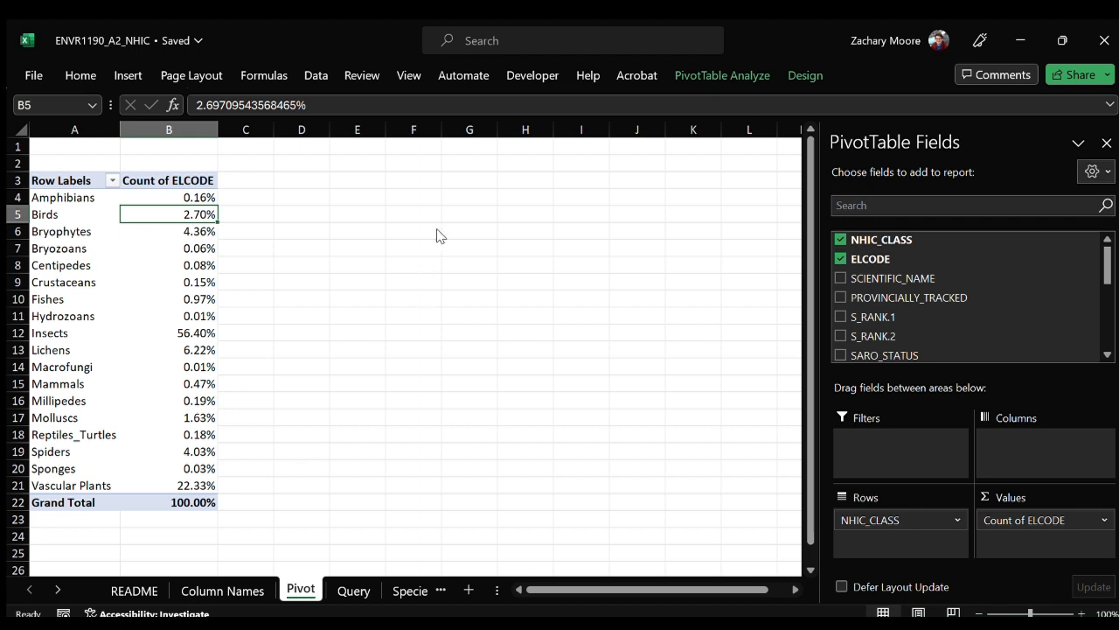
key(ctrl+z)
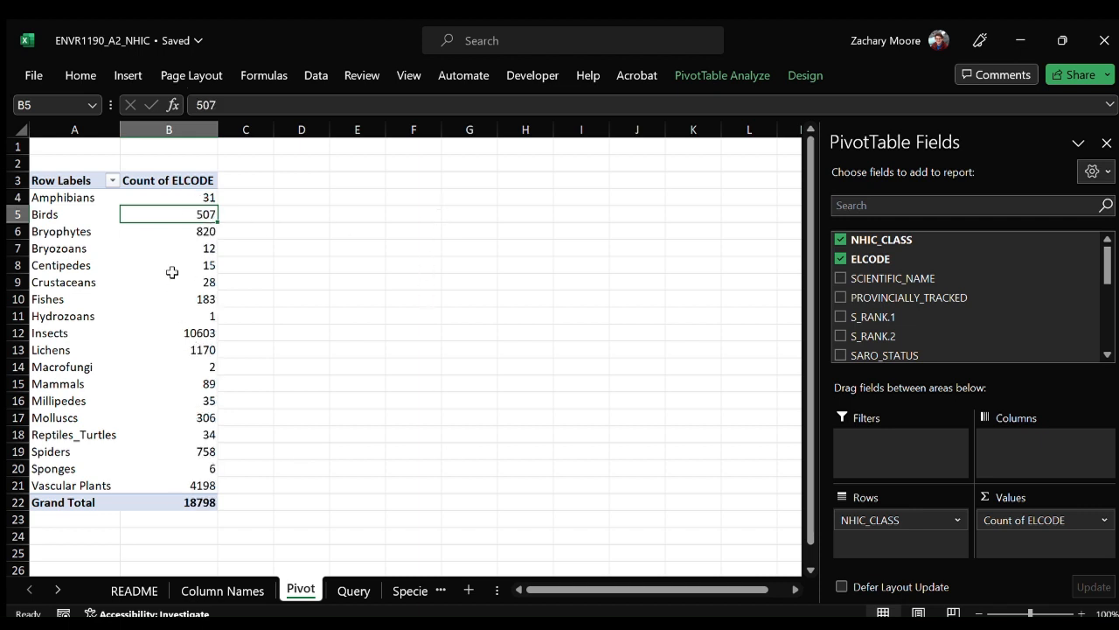
Show the ELCODE counts as percentages of the total and try filtering Amphibians and Birds out of the row labels.
click(177, 197)
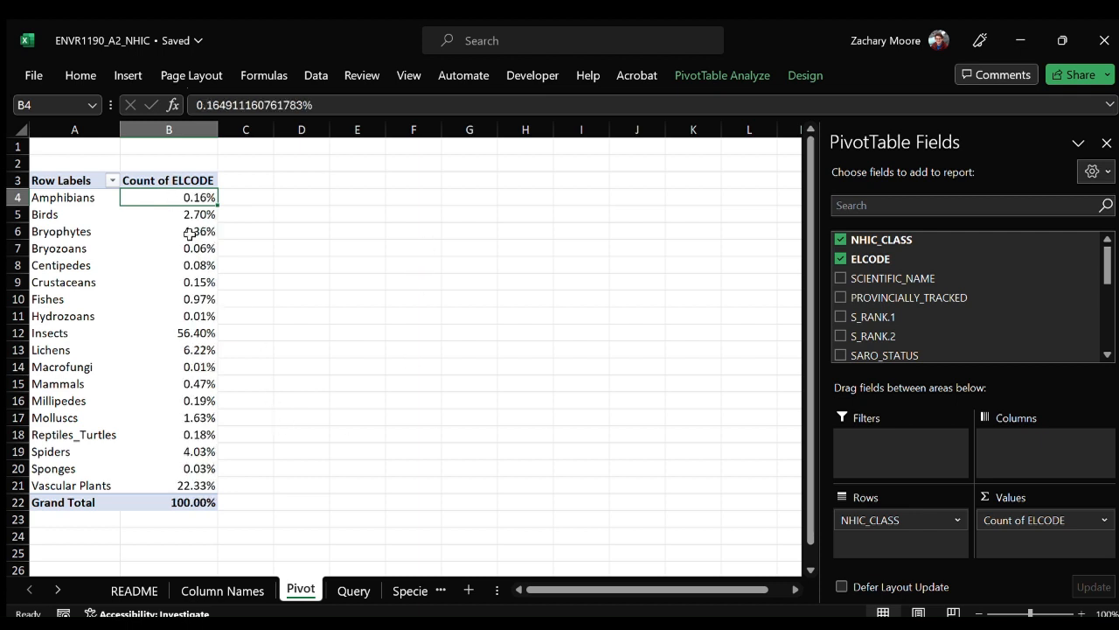
click(95, 198)
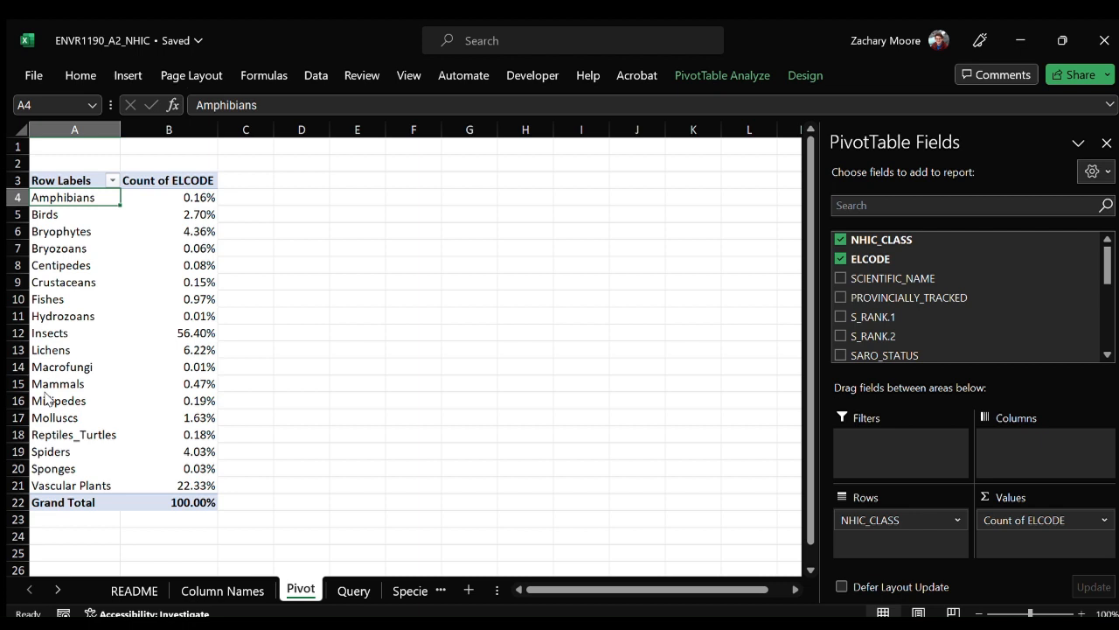
click(167, 541)
click(189, 487)
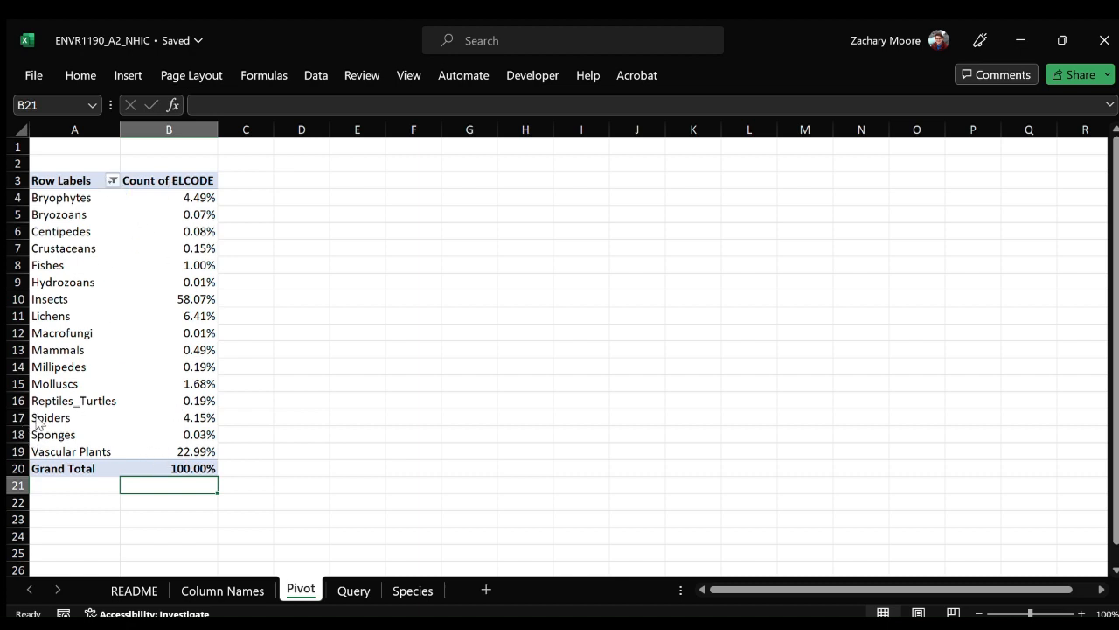
click(165, 538)
click(100, 214)
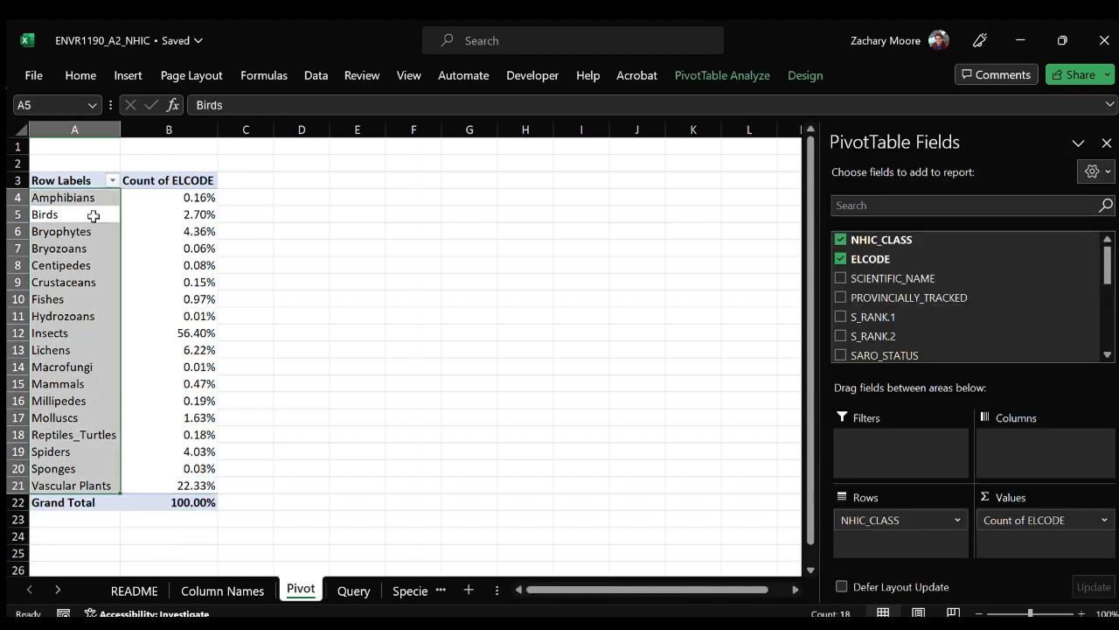
Review the Insects and Fishes percentages and undo the percentage display of the ELCODE values.
click(165, 231)
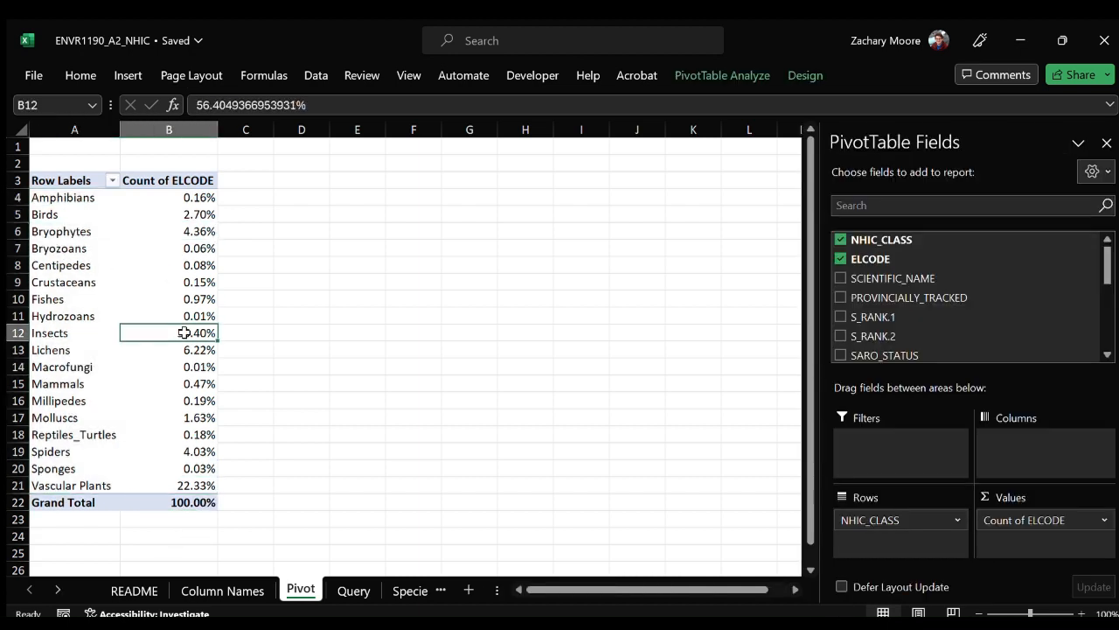
click(179, 333)
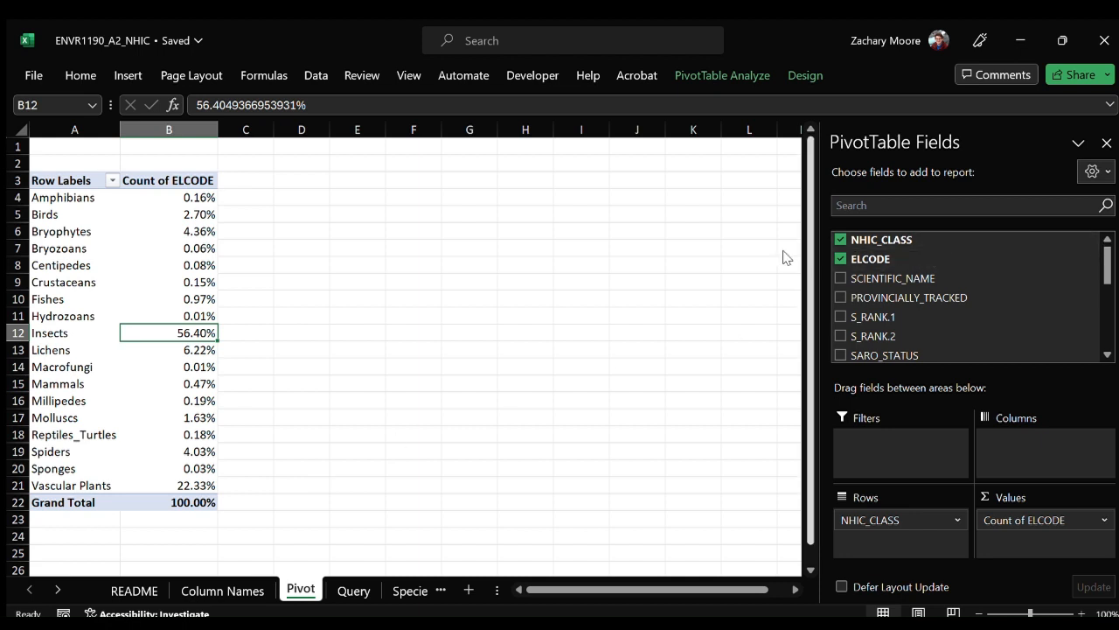
click(192, 297)
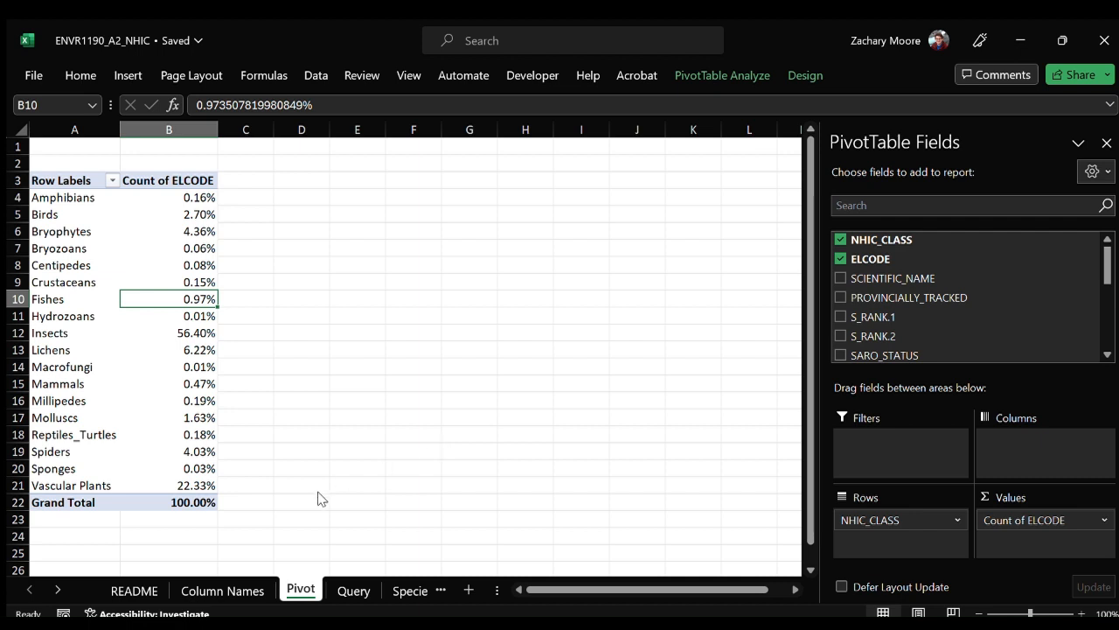
key(ctrl+z)
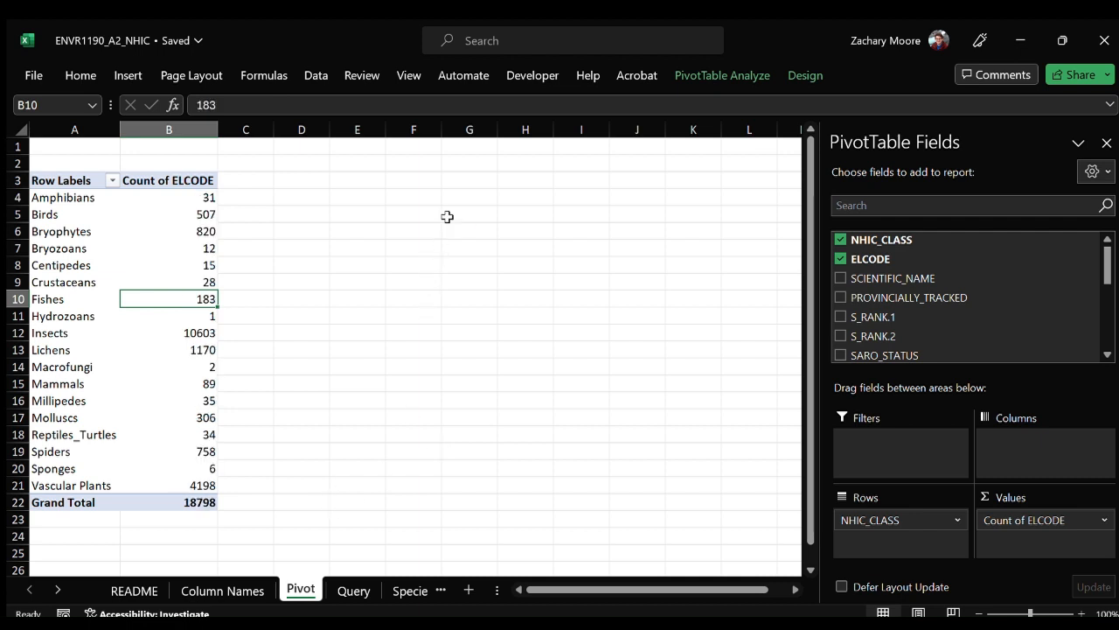
Rename the pivot table's ELCODE count column header to "Number of Species".
click(200, 194)
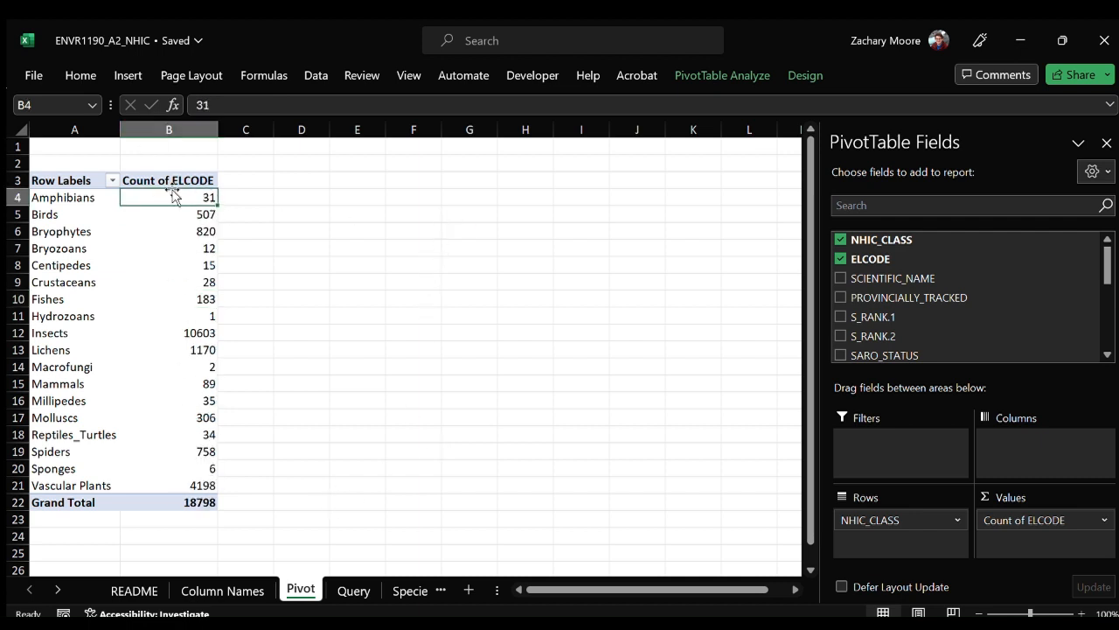
key(Up)
text(Numb)
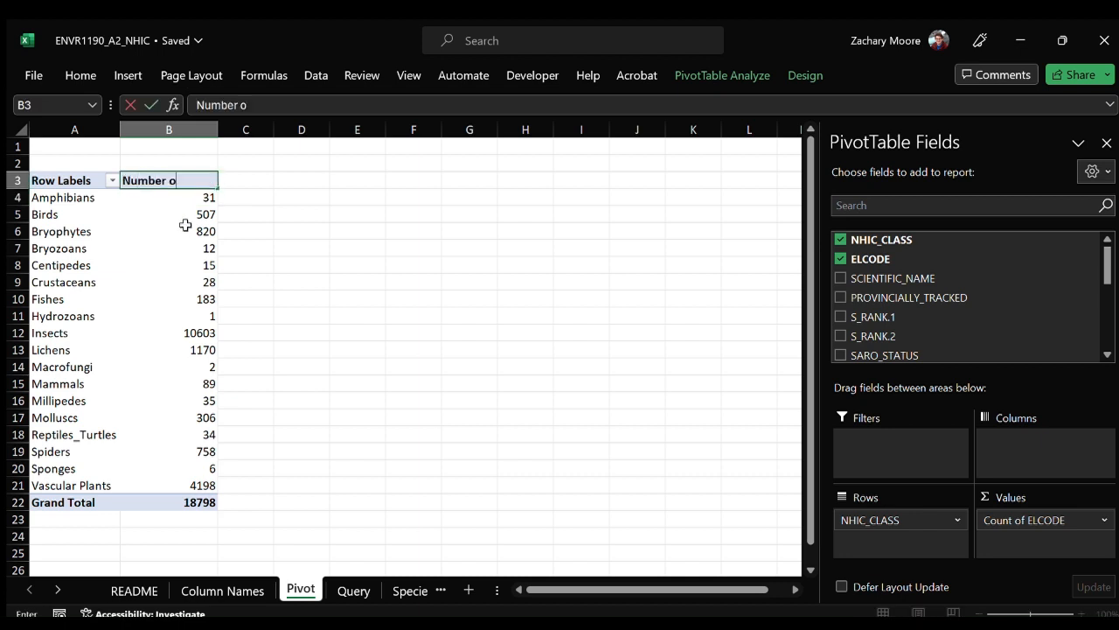
text(er of Species)
key(Left)
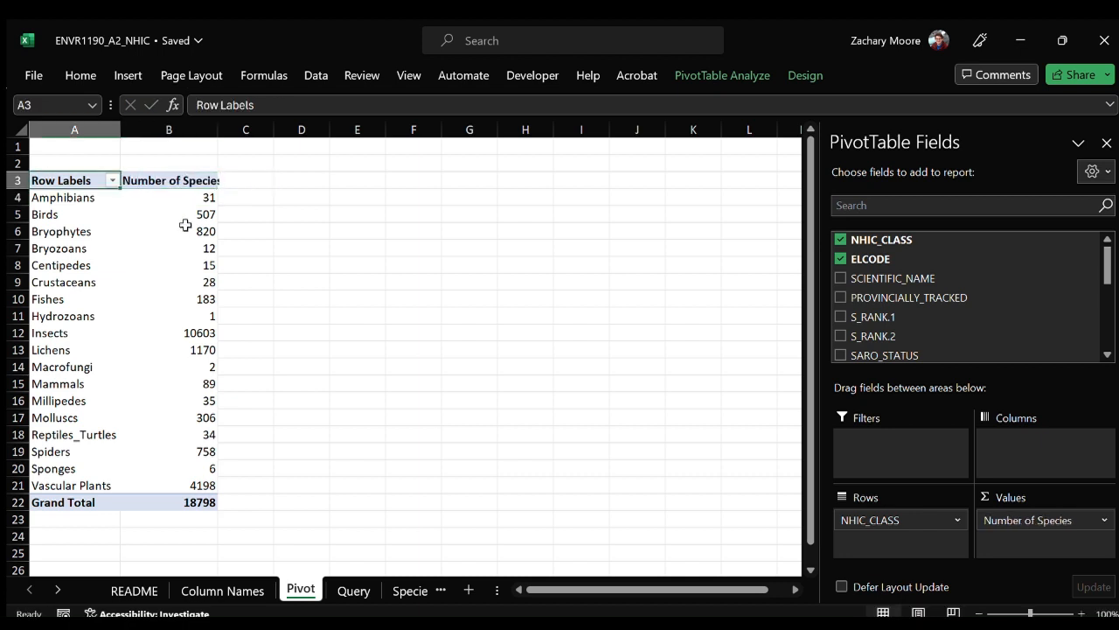
Rename the pivot table's Row Labels header to "Taxon".
text(Taxo)
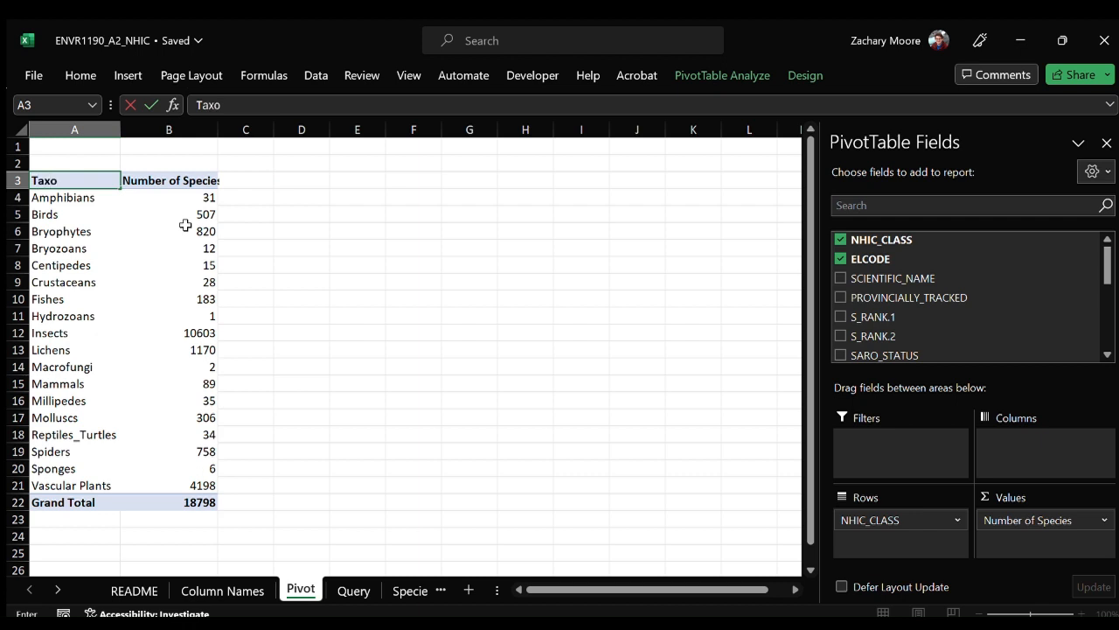
text(n)
click(180, 217)
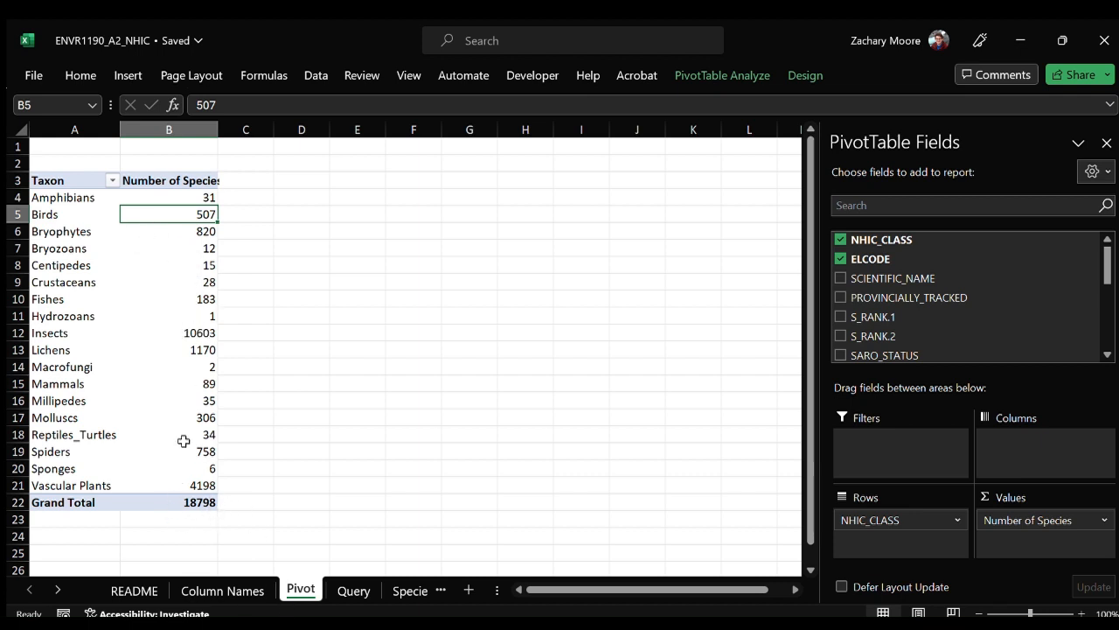
Try showing the Number of Species values as percentages of the grand total and undo the change.
click(170, 363)
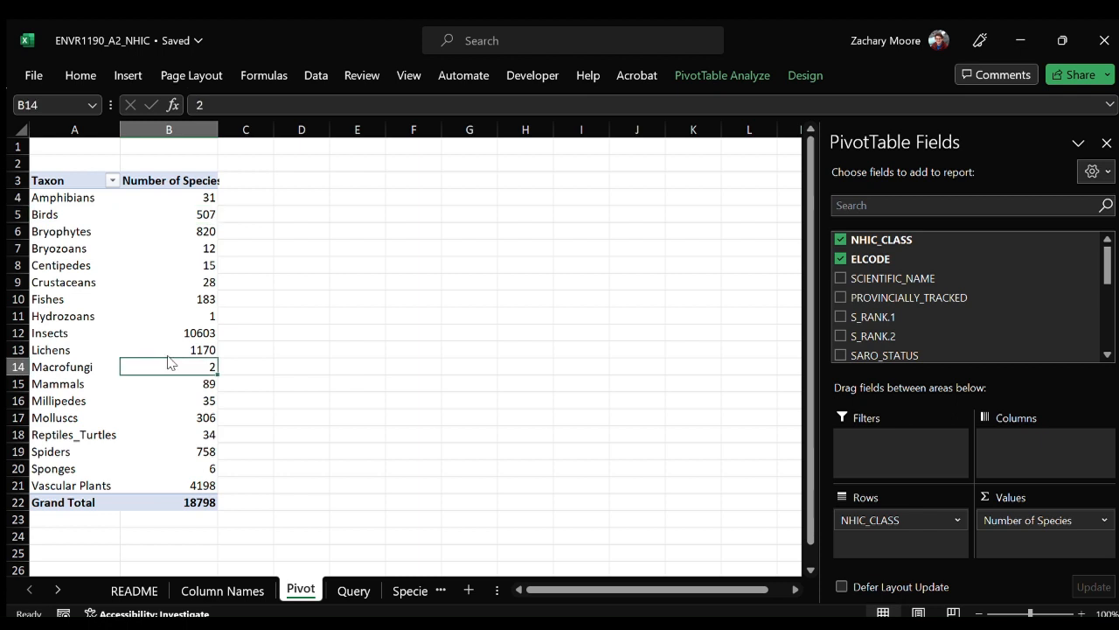
click(421, 239)
click(206, 332)
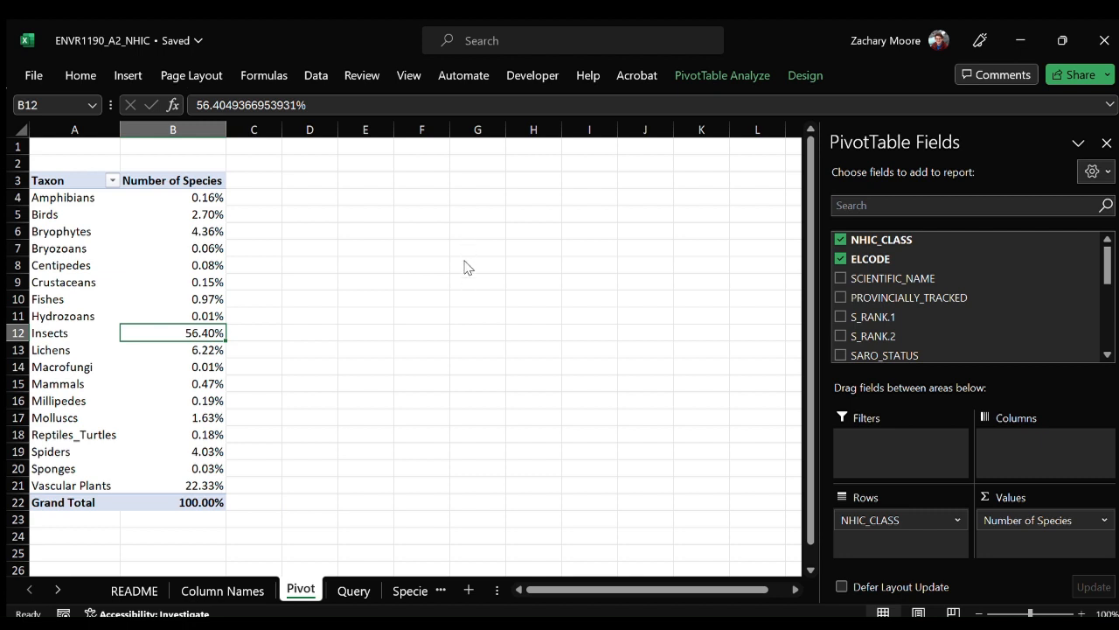
key(ctrl+z)
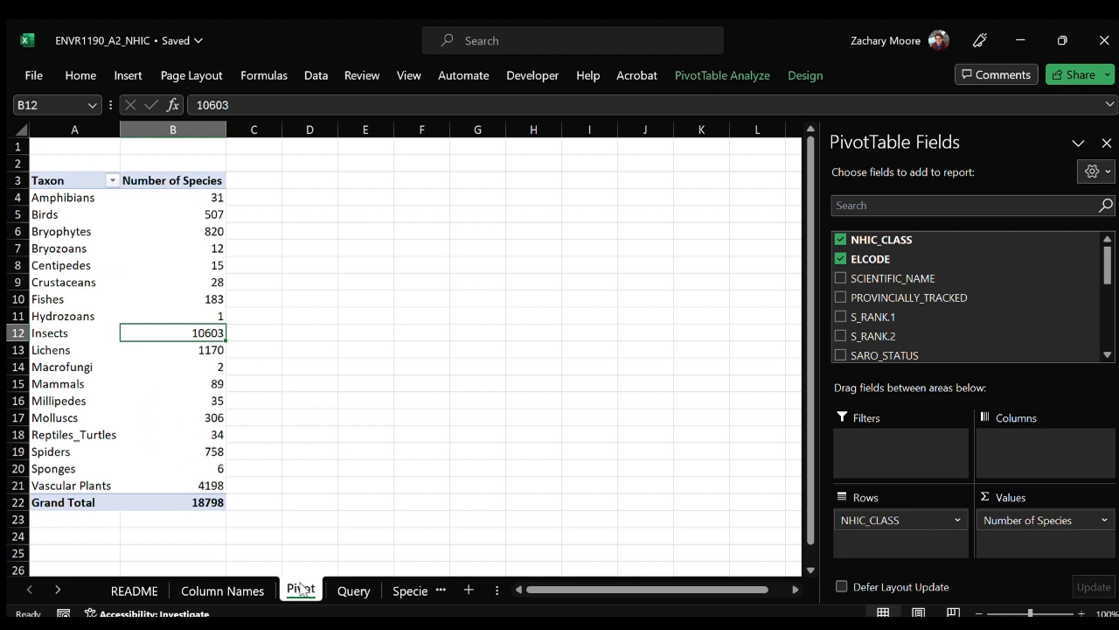
Duplicate the Pivot worksheet directly after the original and open the copy.
drag(306, 597, 347, 595)
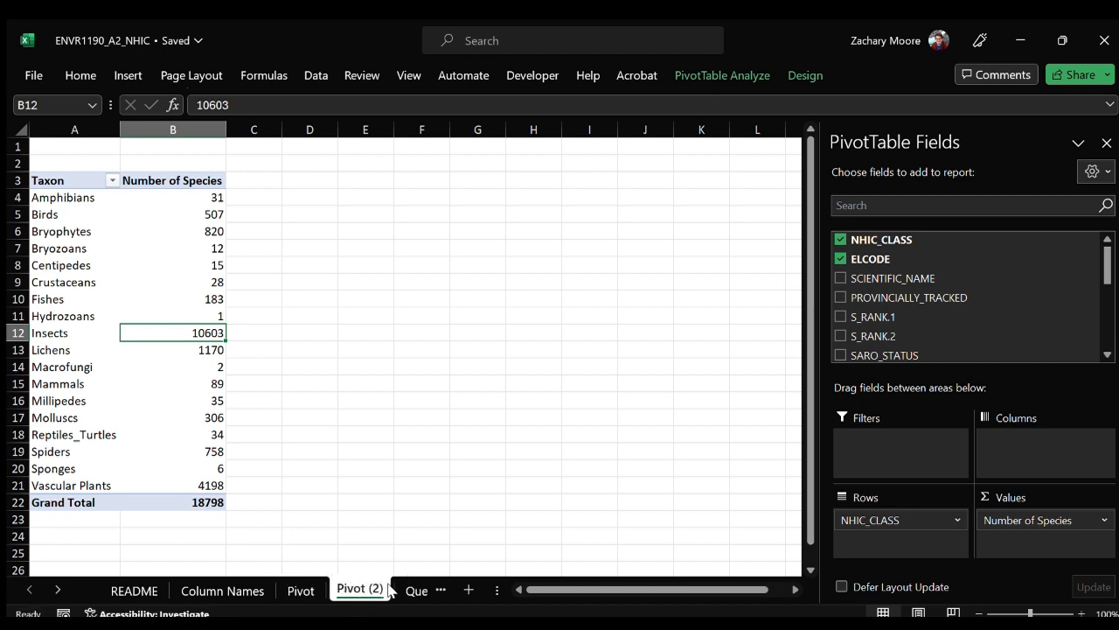
click(291, 590)
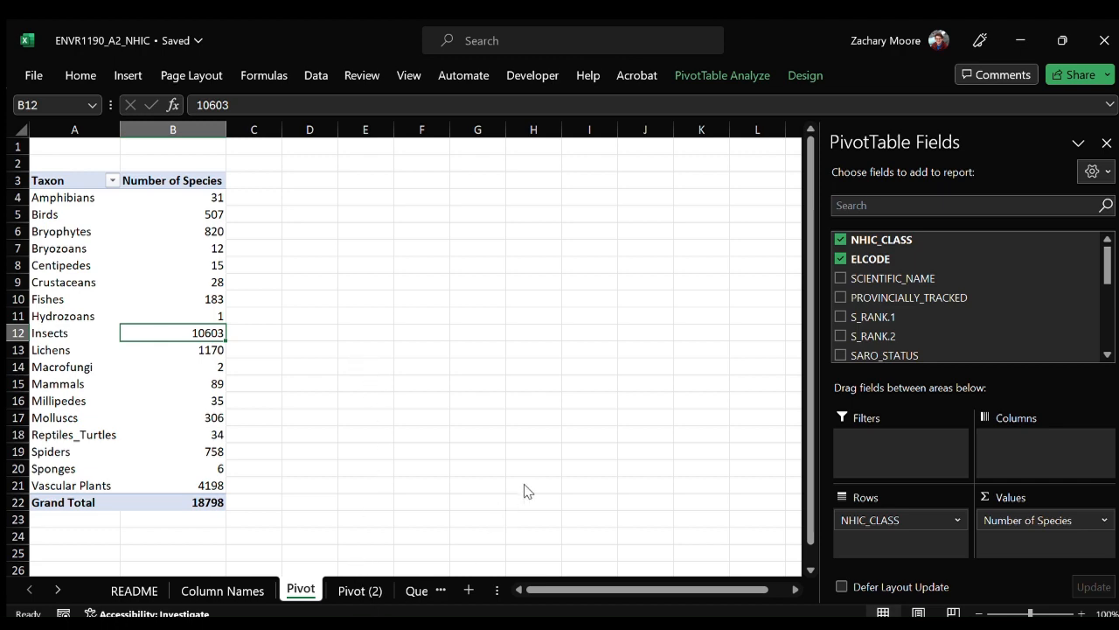
click(358, 596)
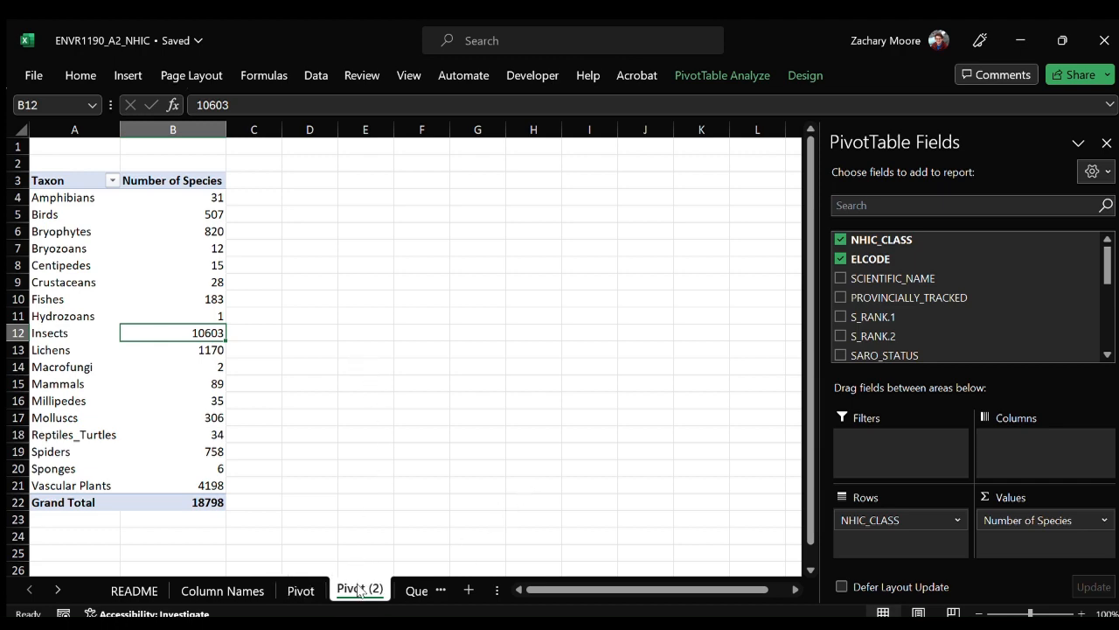
click(414, 589)
click(292, 590)
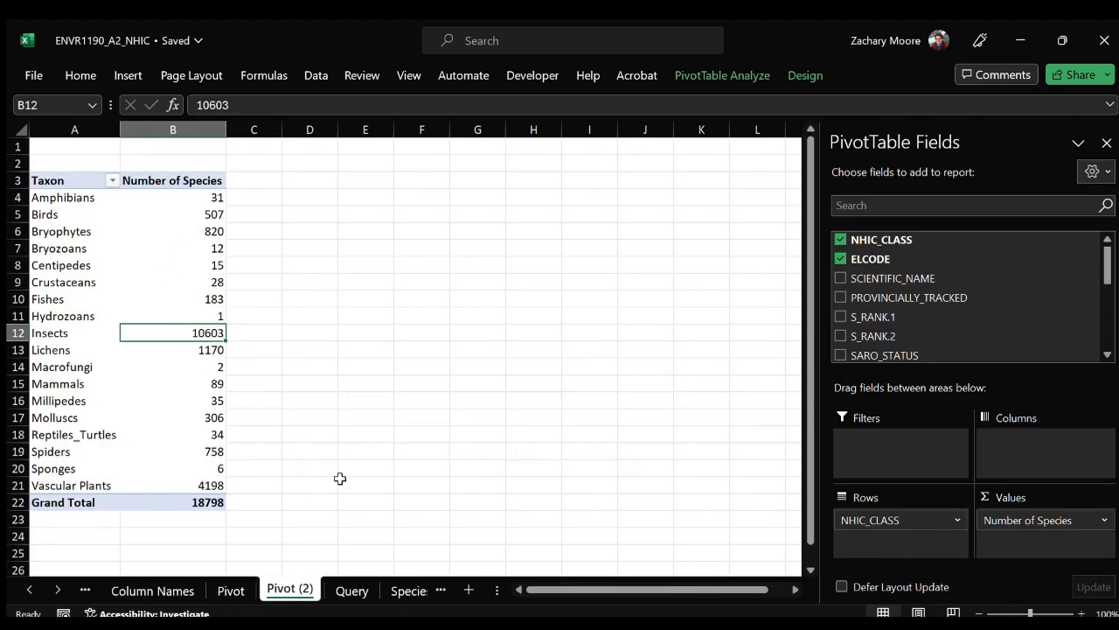
In the copied pivot table, move NHIC_CLASS from rows to the report filter and filter it to Vascular Plants.
scroll(898, 346, down, 2)
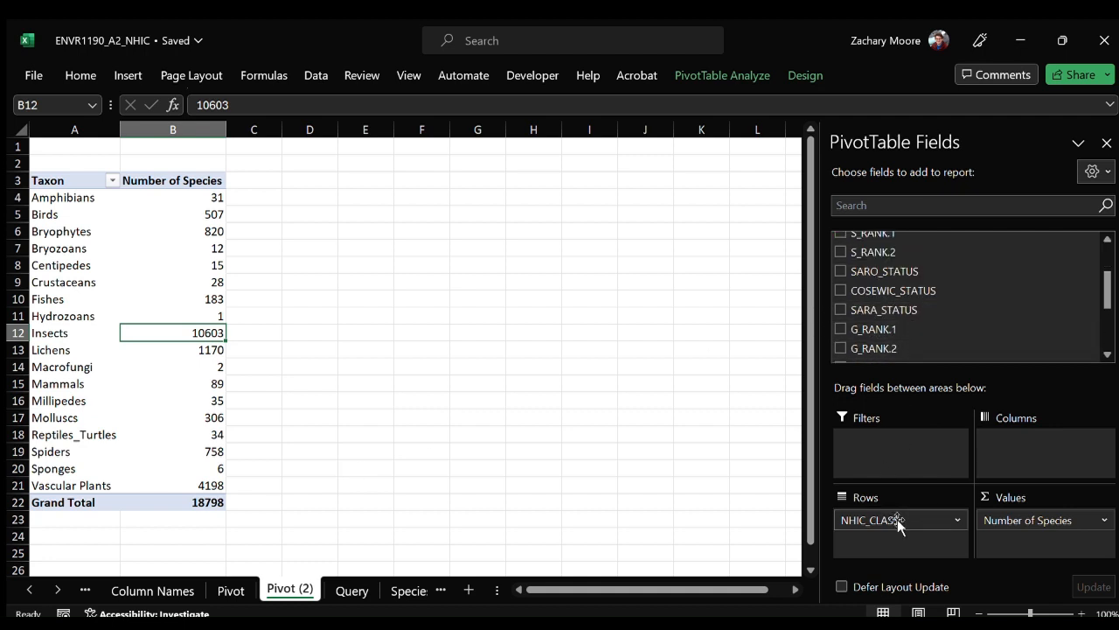
drag(897, 522, 897, 445)
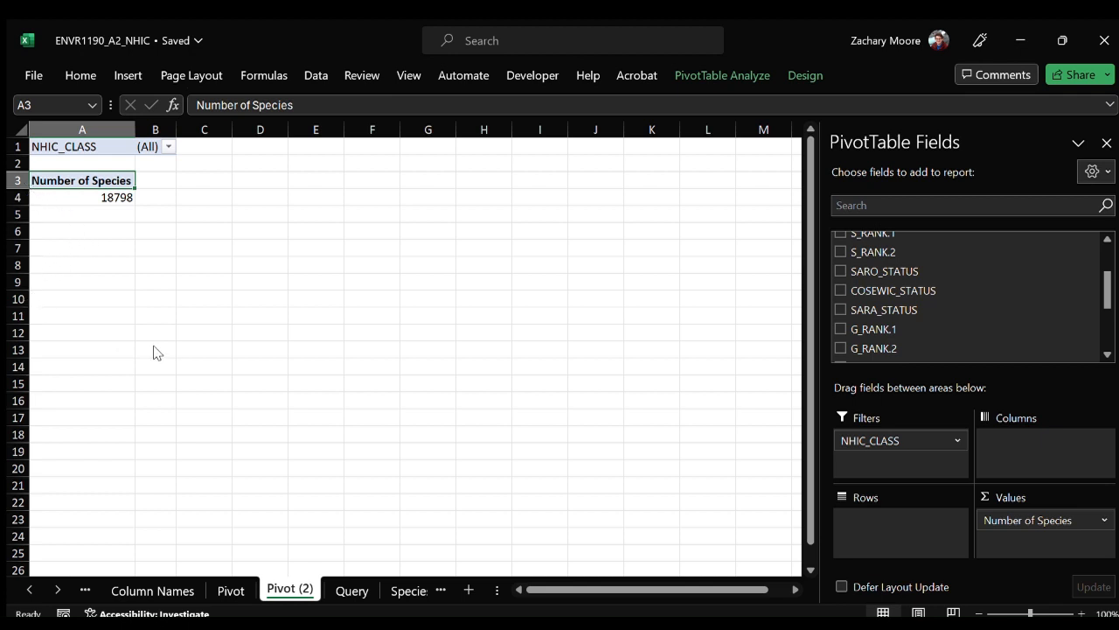
click(145, 376)
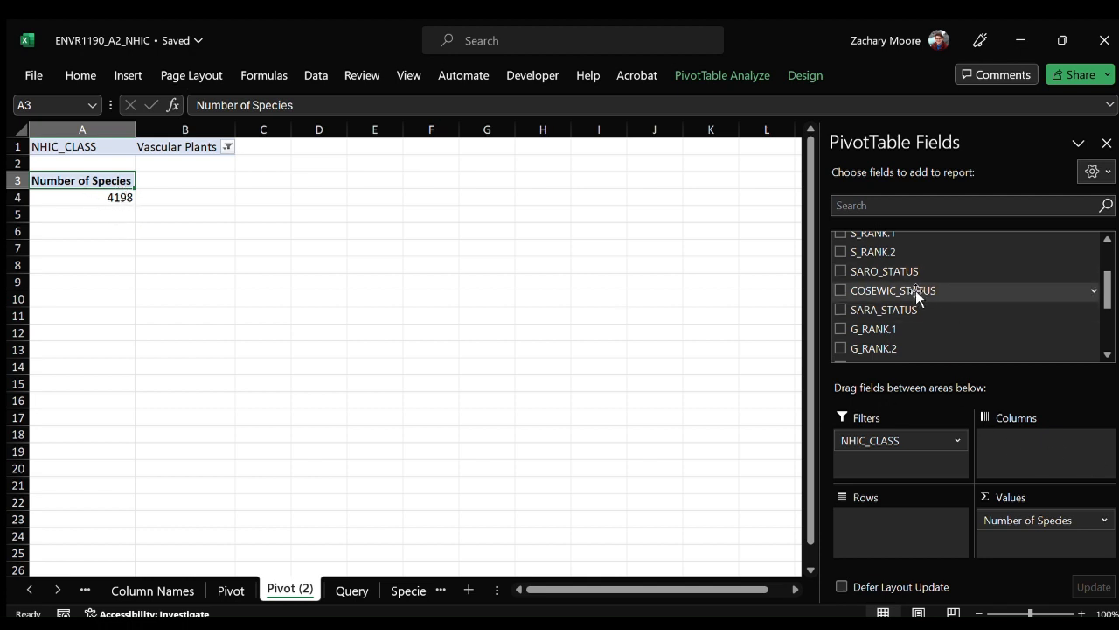
Add the COSEWIC_STATUS field to the rows of the Vascular Plants pivot table.
scroll(919, 292, up, 2)
scroll(920, 291, down, 2)
drag(899, 295, 913, 525)
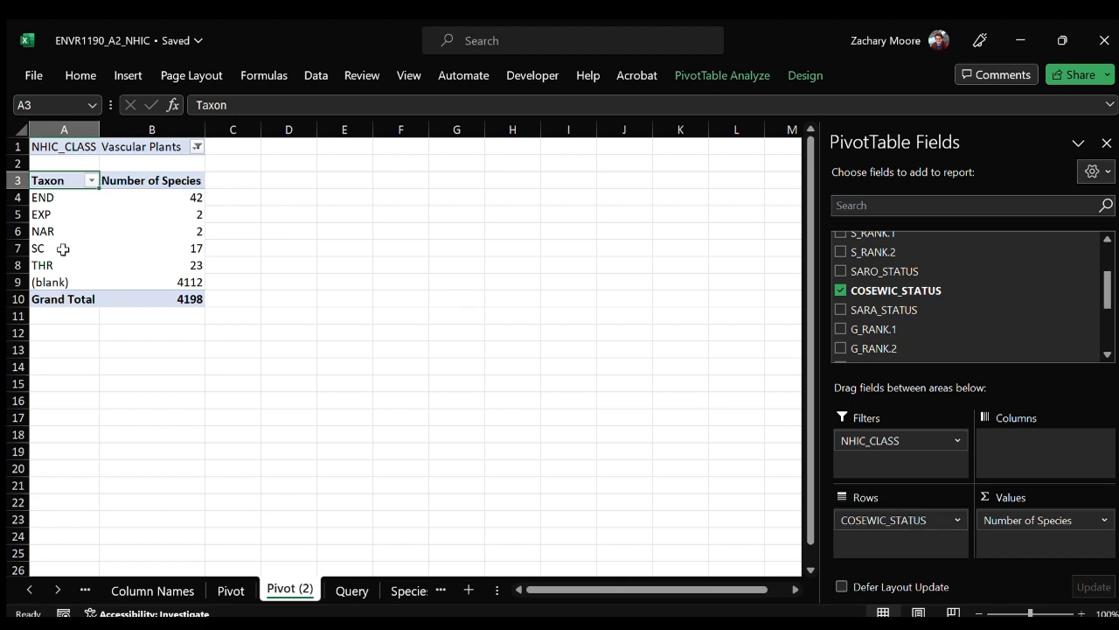
Rename the END row label to "Endangered".
click(61, 200)
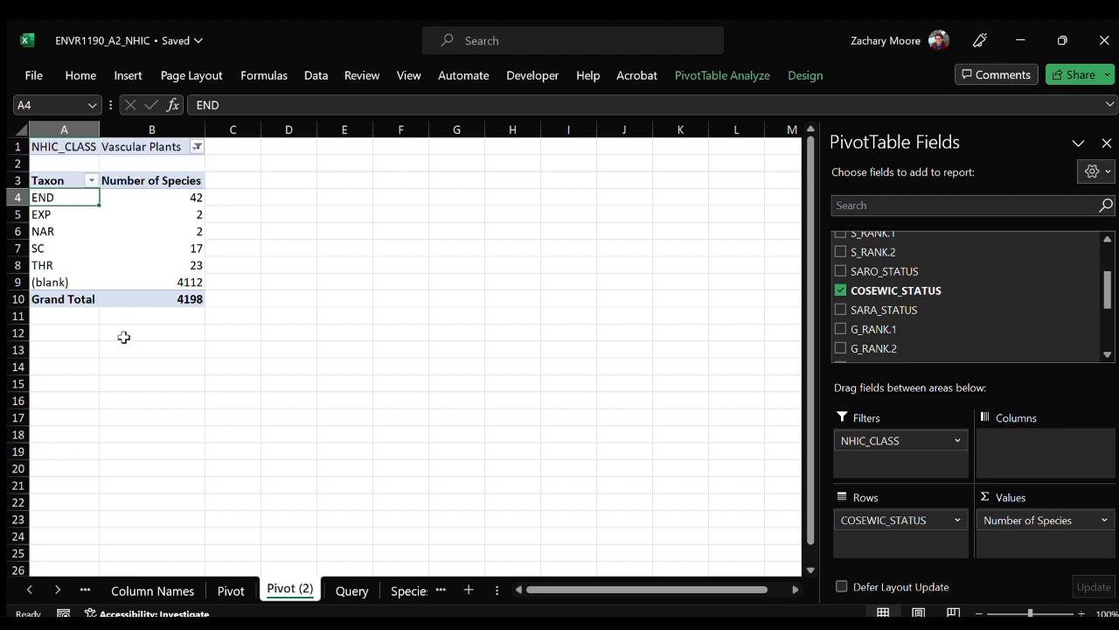
text(Ednag)
key(BackSpace)
key(BackSpace)
key(BackSpace)
key(BackSpace)
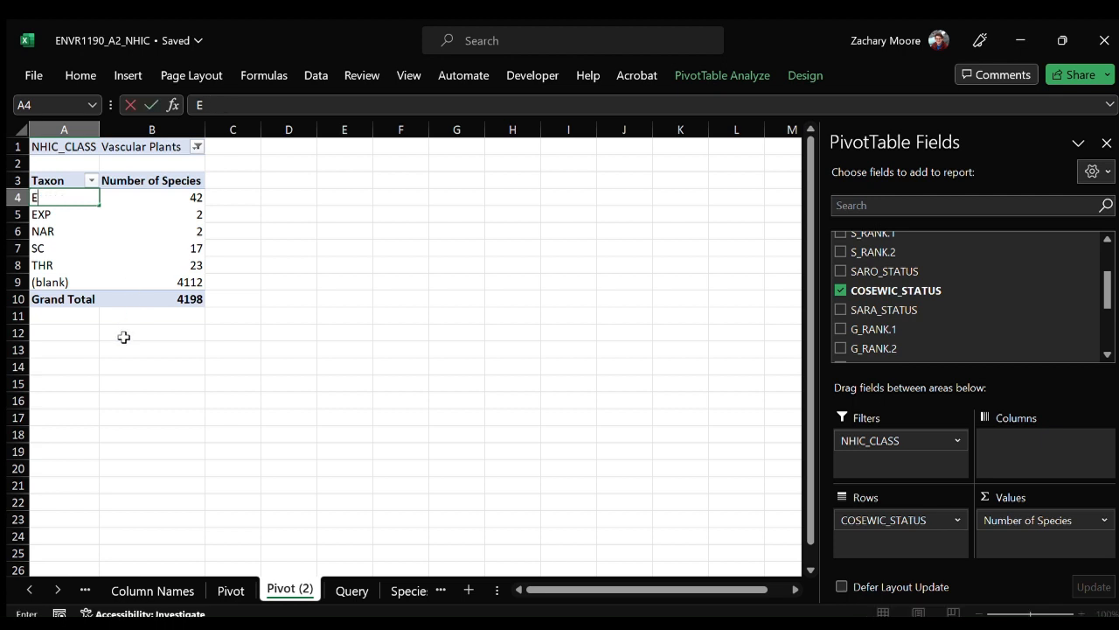
text(ndanger)
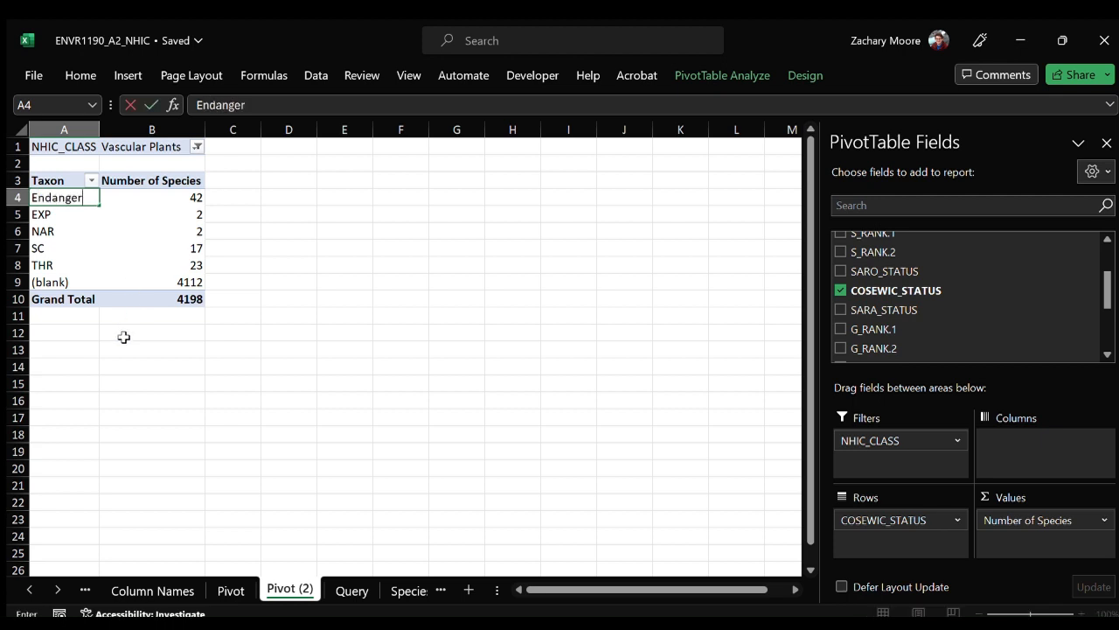
text(ed)
key(Return)
Rename the EXP row label to "Extirated" and the NAR row label to "Not At Risk".
text(Ex)
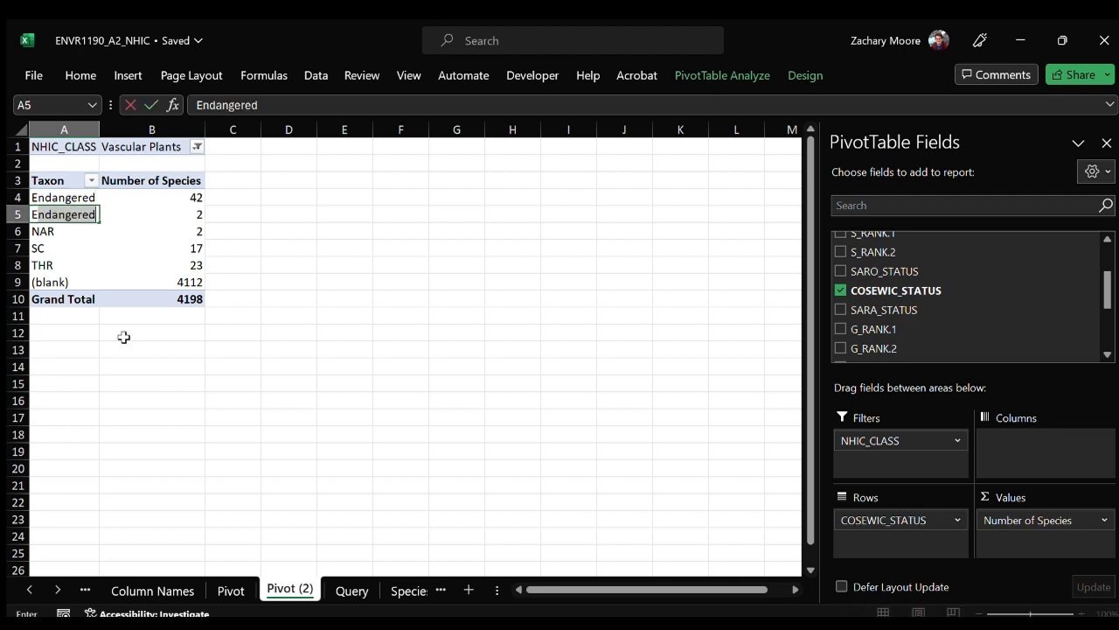
text(tirat)
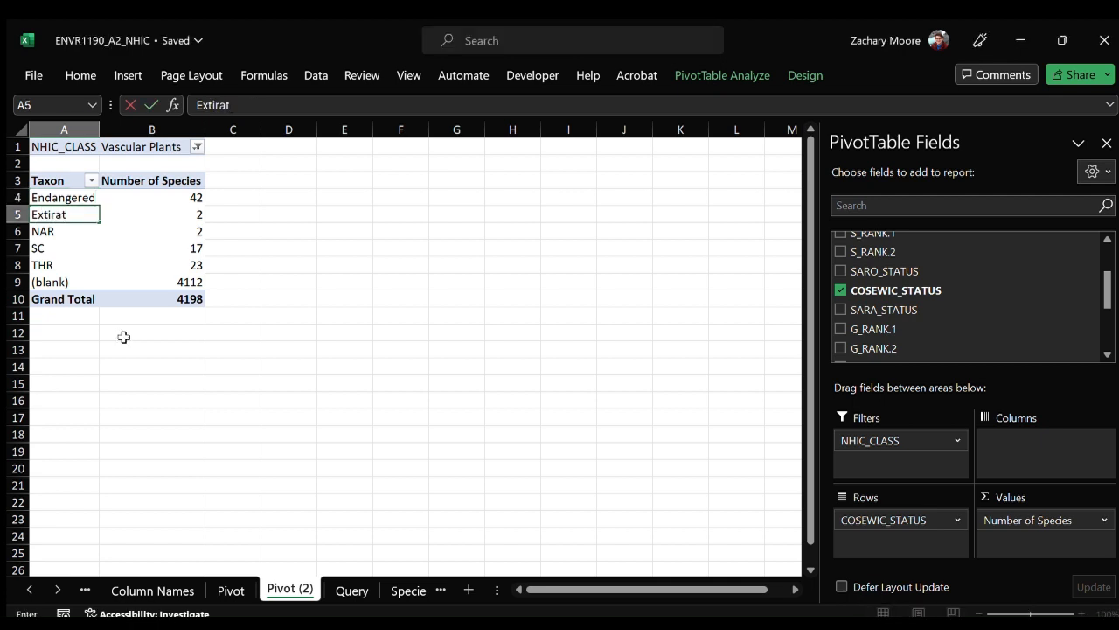
text(ed)
key(Return)
text(Not At)
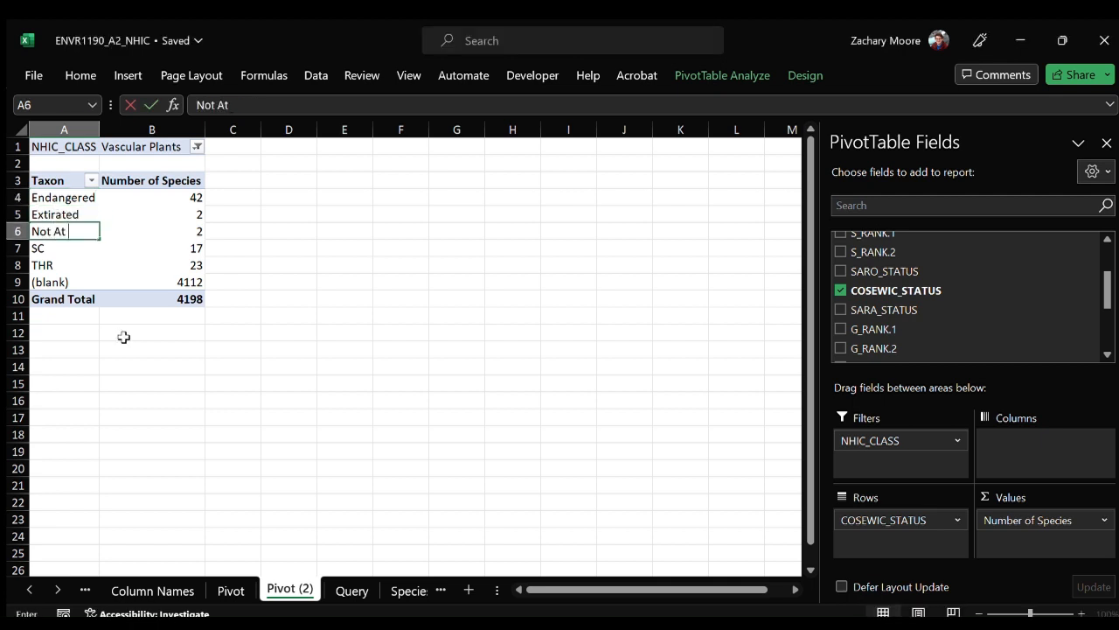
text( Risk)
key(Return)
Rename the SC row label to "Special Concern" and autofit the width of column A.
text(Specie)
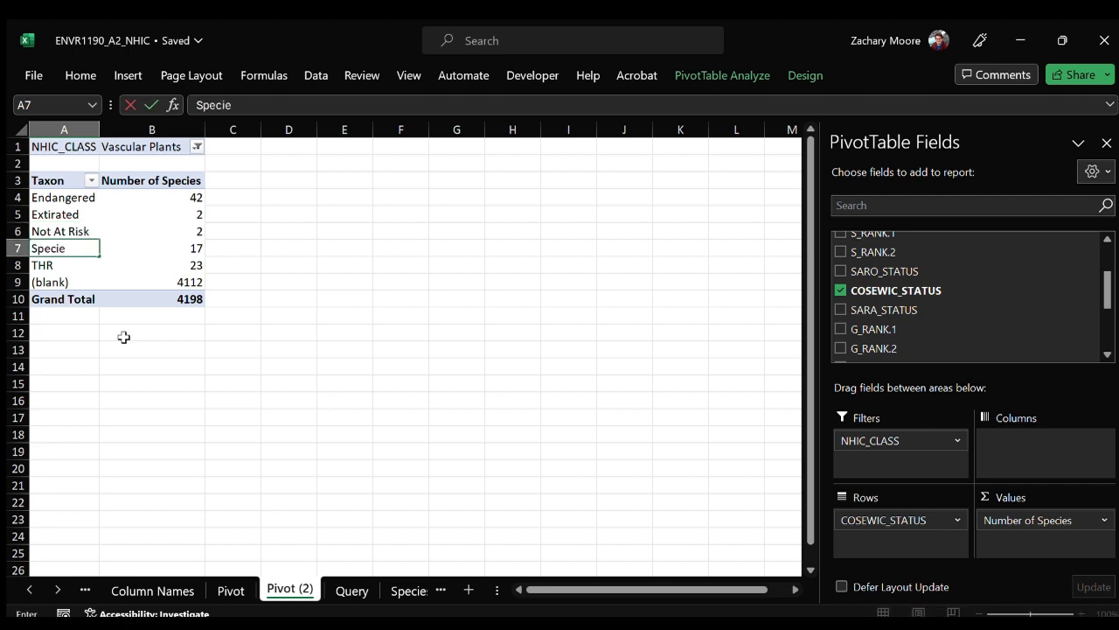
text(l Convern)
key(Return)
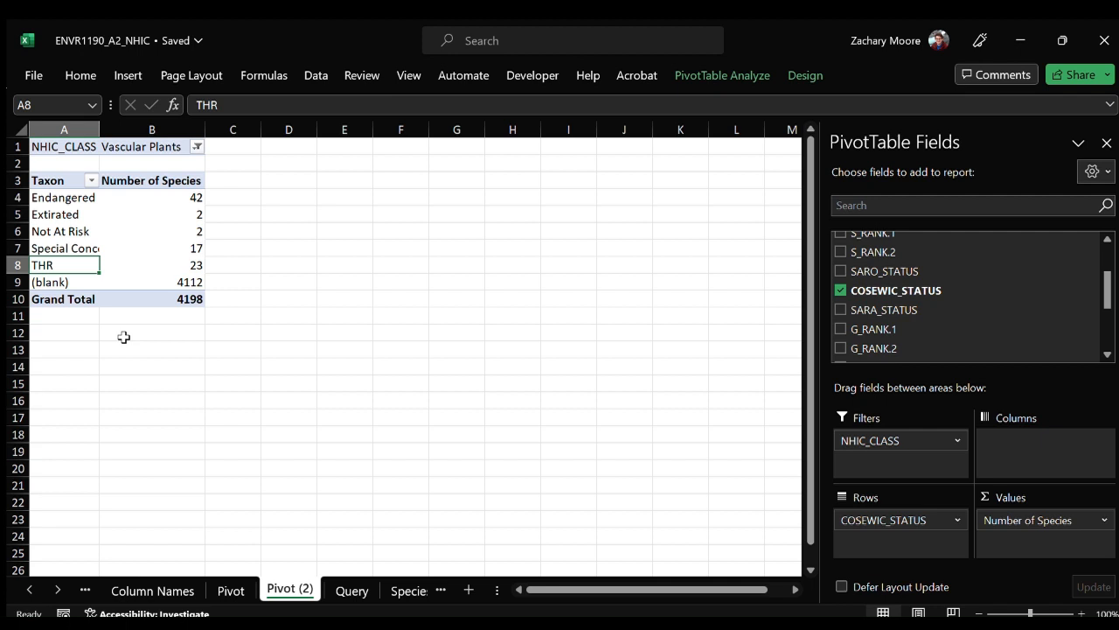
double_click(98, 130)
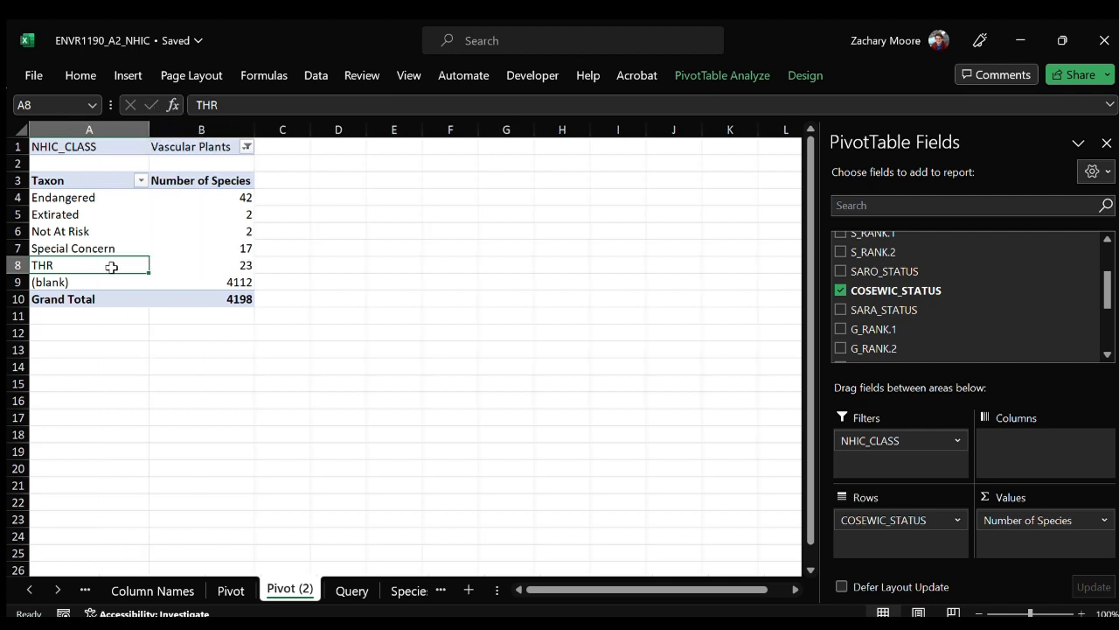
Rename the THR row label to "Threatened" and the (blank) row label to "Unassessed".
text(Threatened)
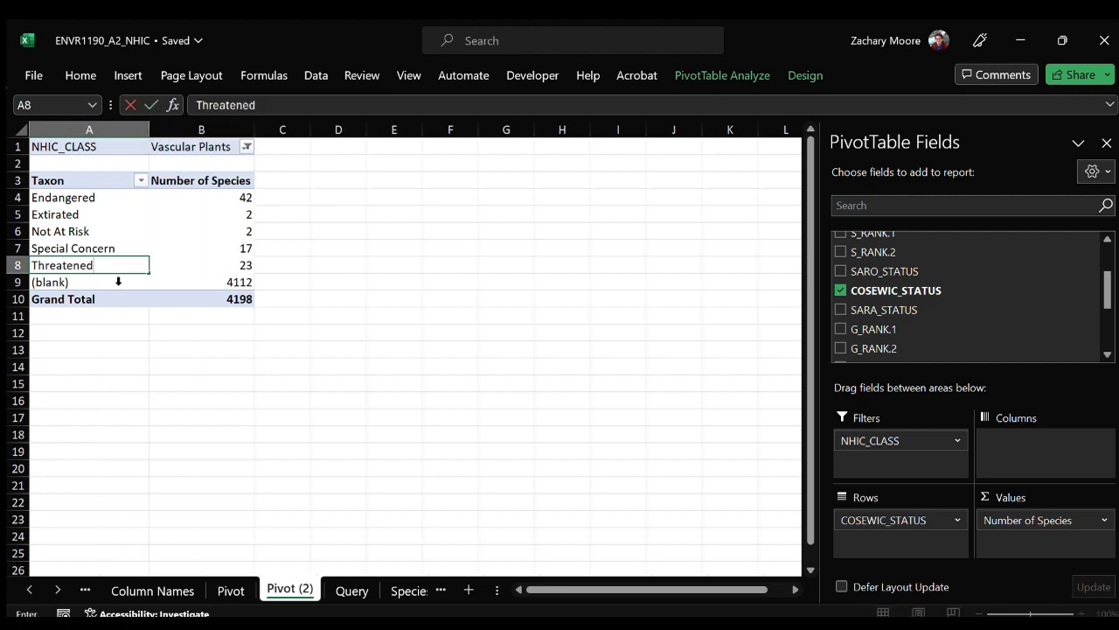
click(81, 281)
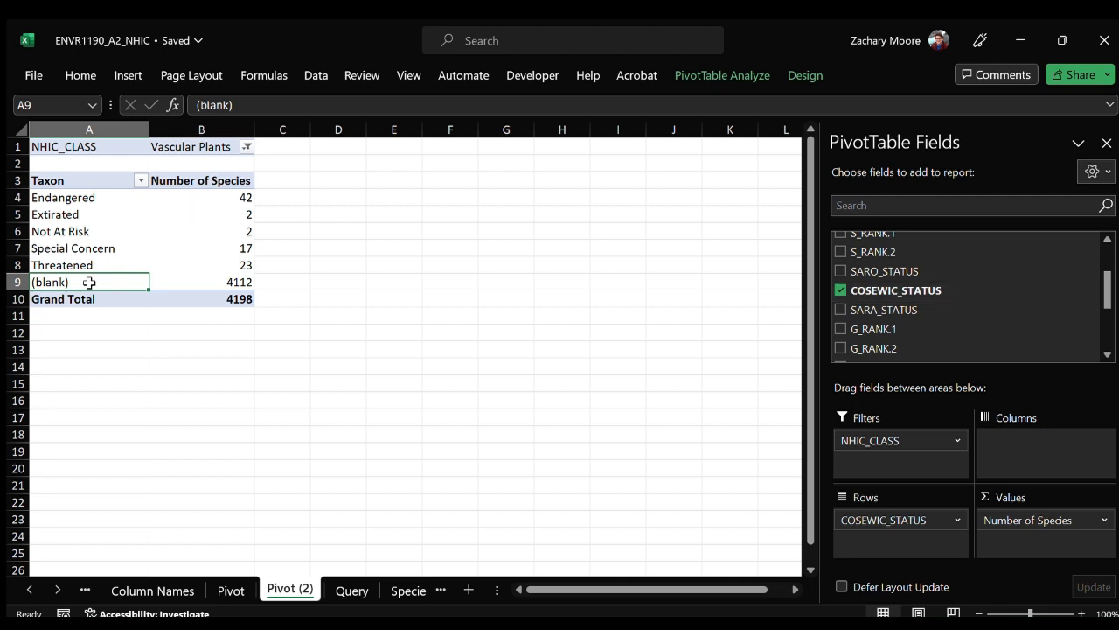
click(202, 283)
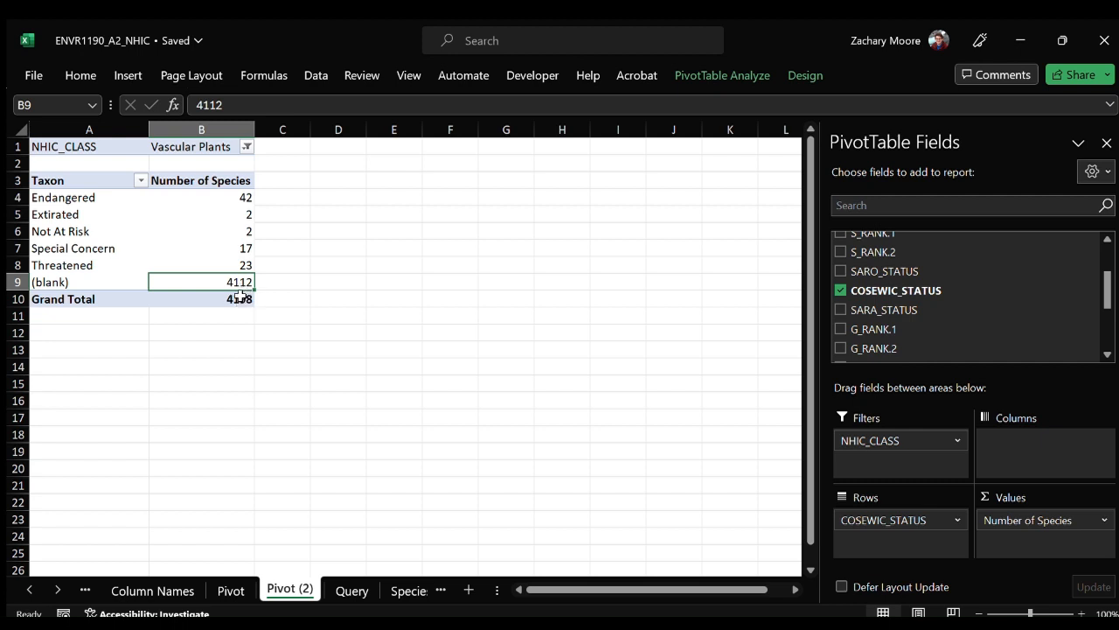
click(77, 284)
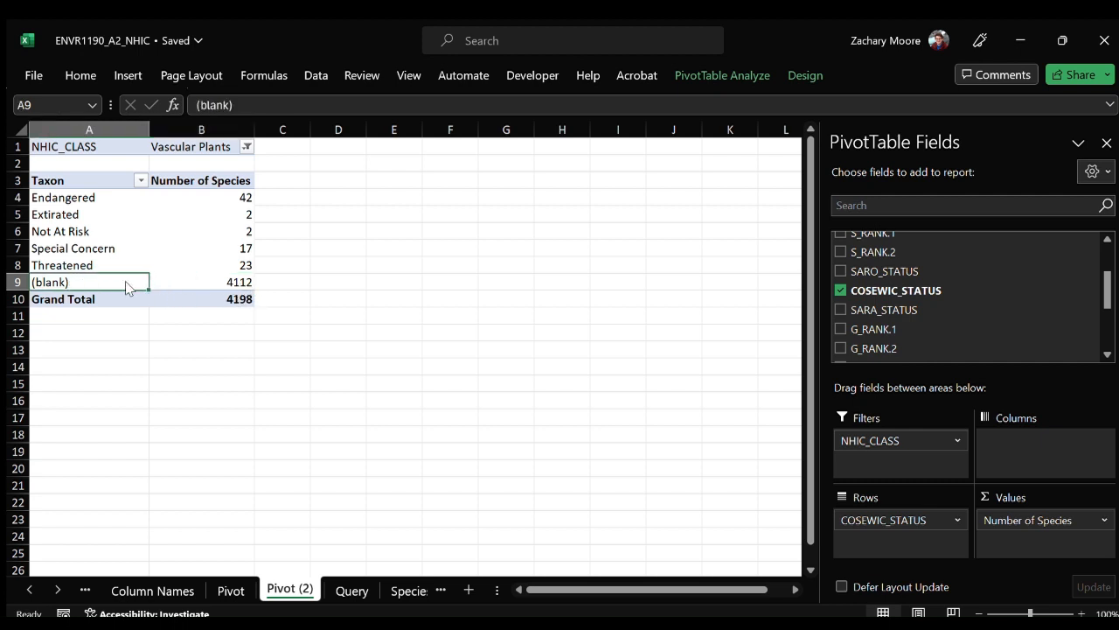
text(U)
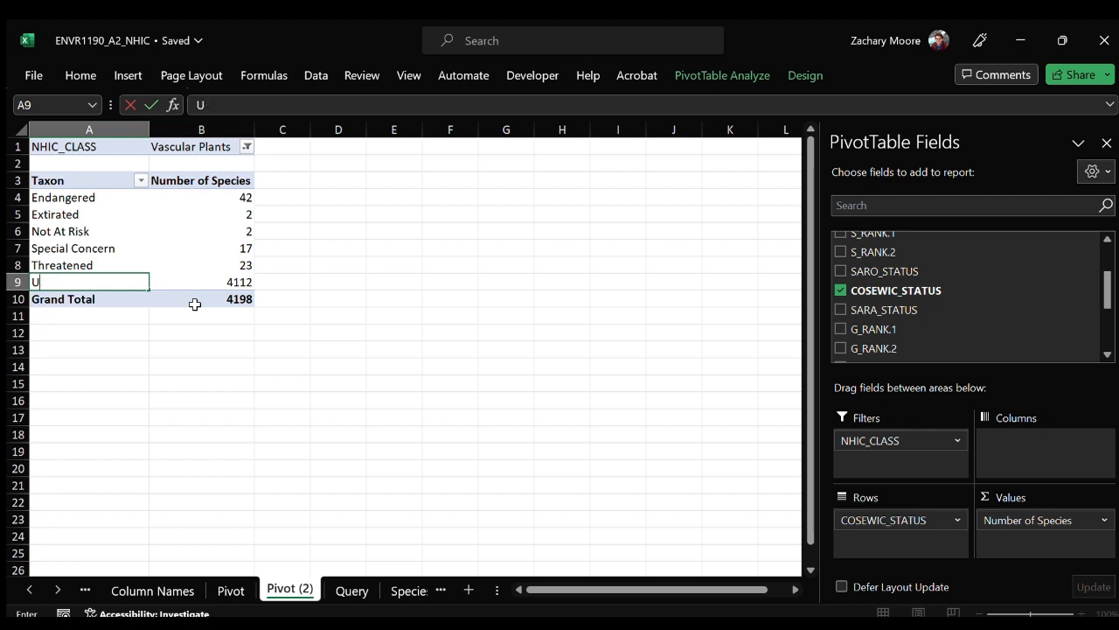
text(Nasssess)
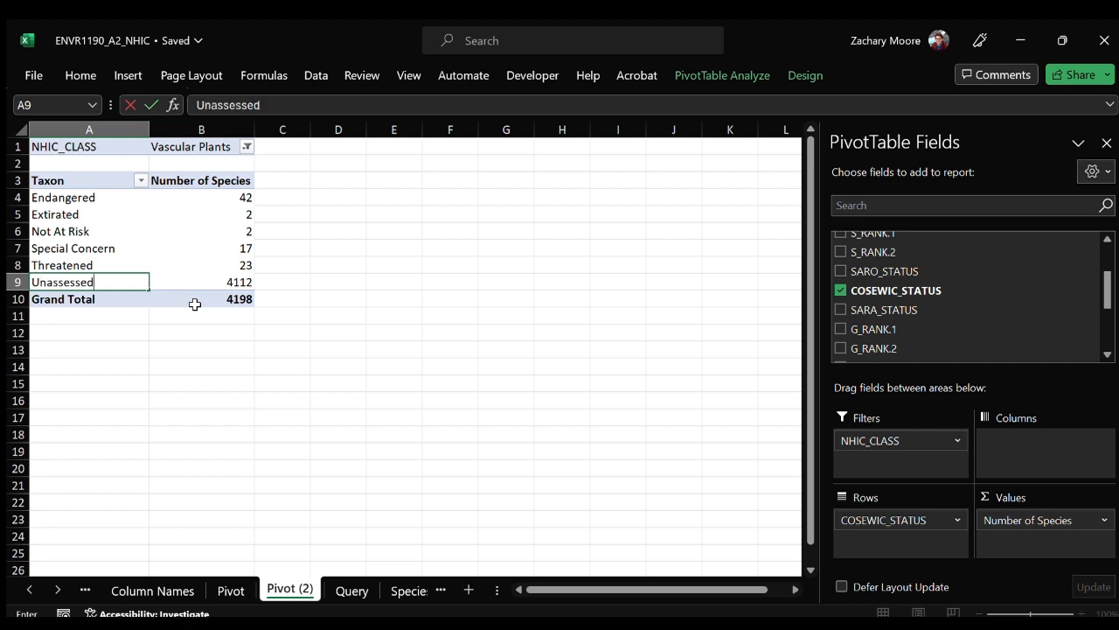
text(ed)
key(Return)
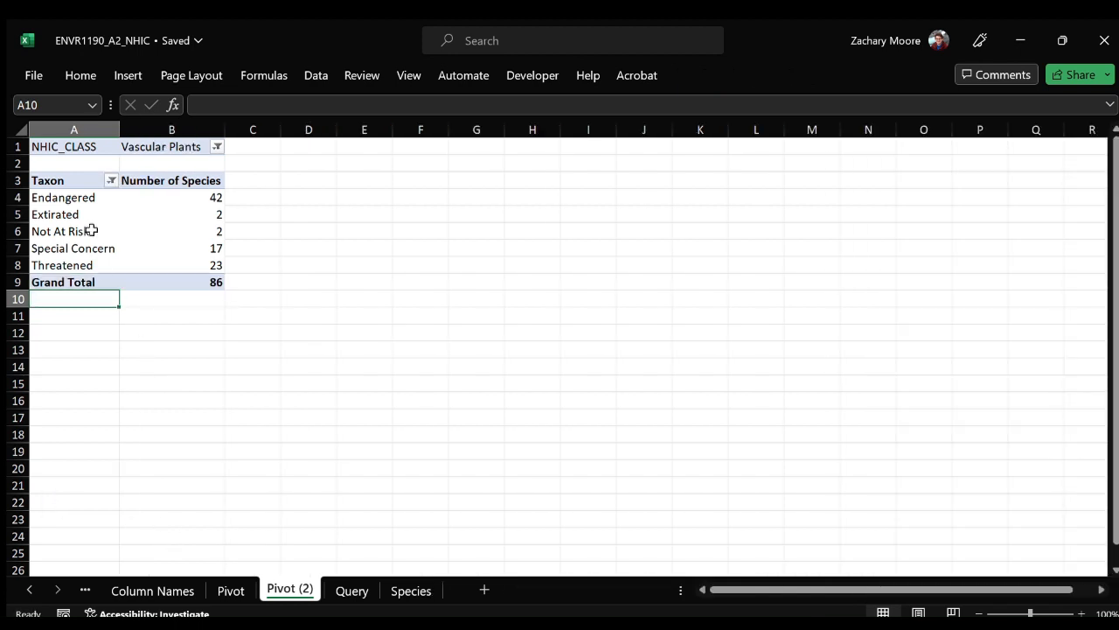
Filter Unassessed out of the status row labels and insert a clustered column PivotChart from the pivot table.
click(91, 230)
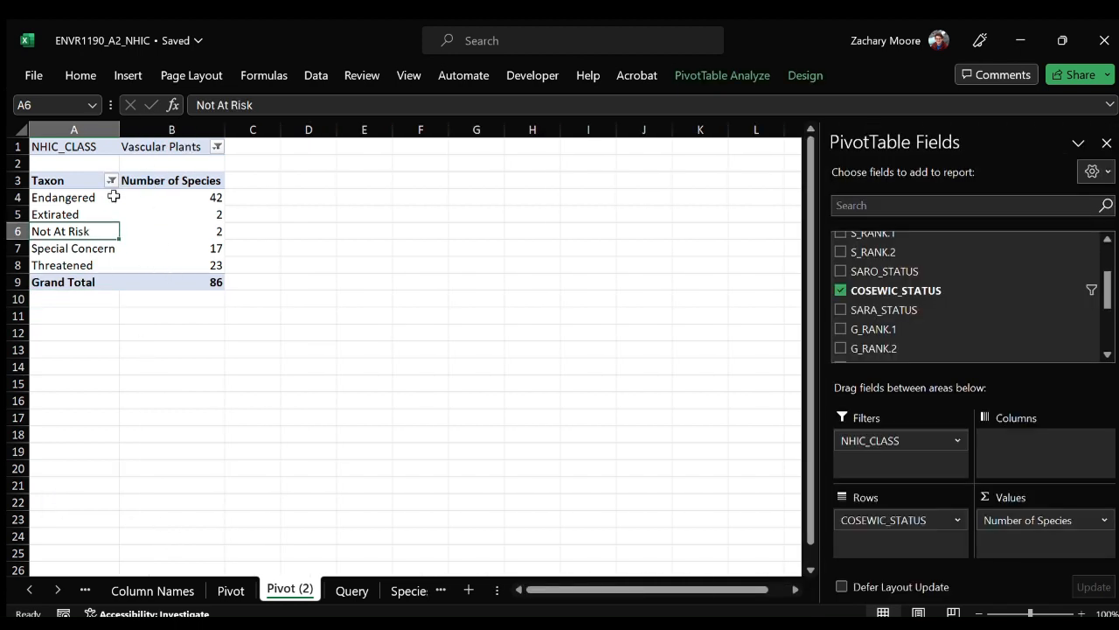
click(175, 201)
click(89, 75)
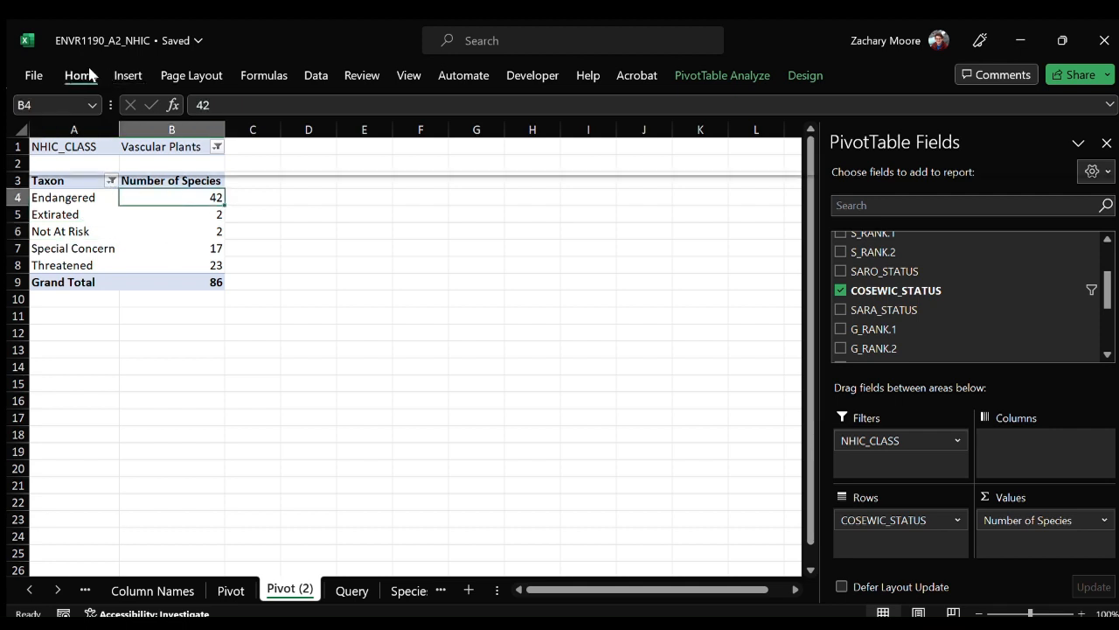
click(128, 77)
click(362, 169)
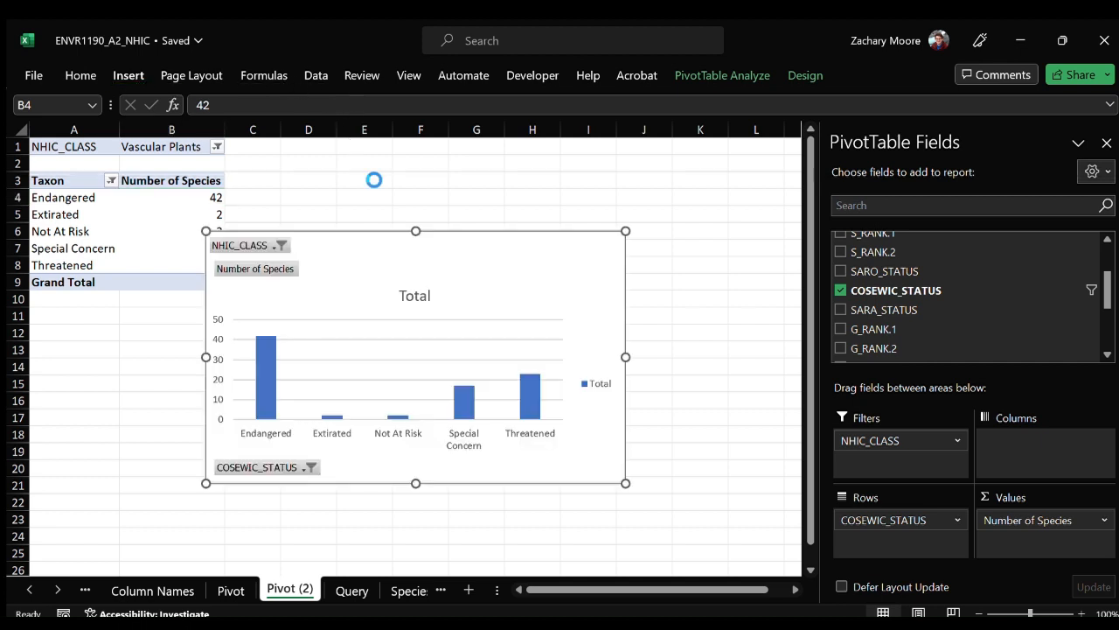
Move the PivotChart up beside the pivot table, delete its "Total" title and select the plot area.
drag(331, 253, 352, 163)
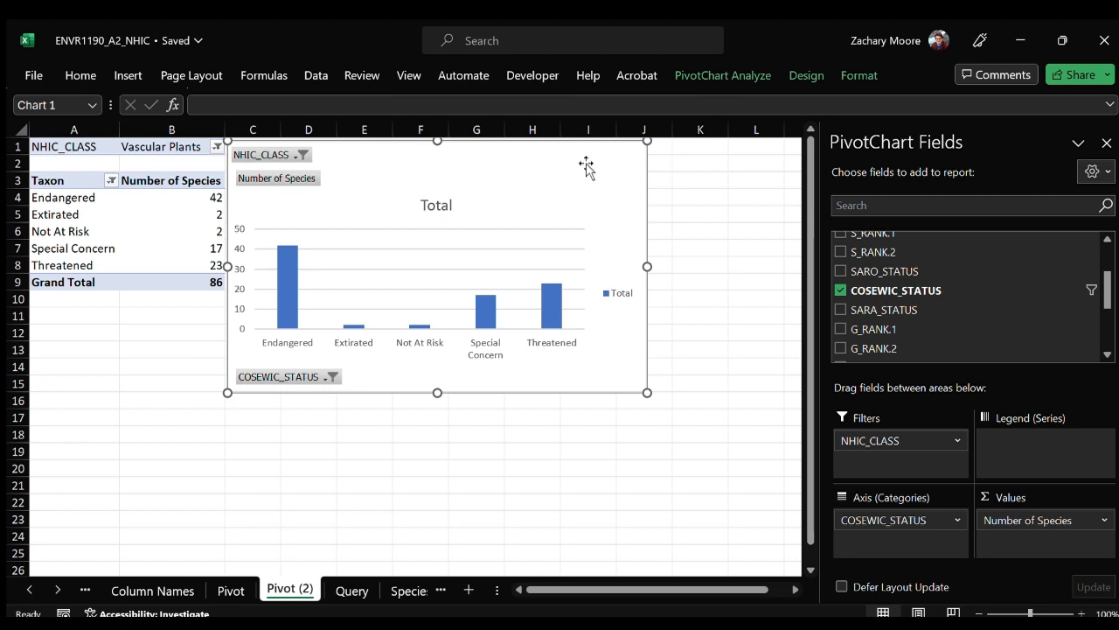
click(440, 207)
key(Delete)
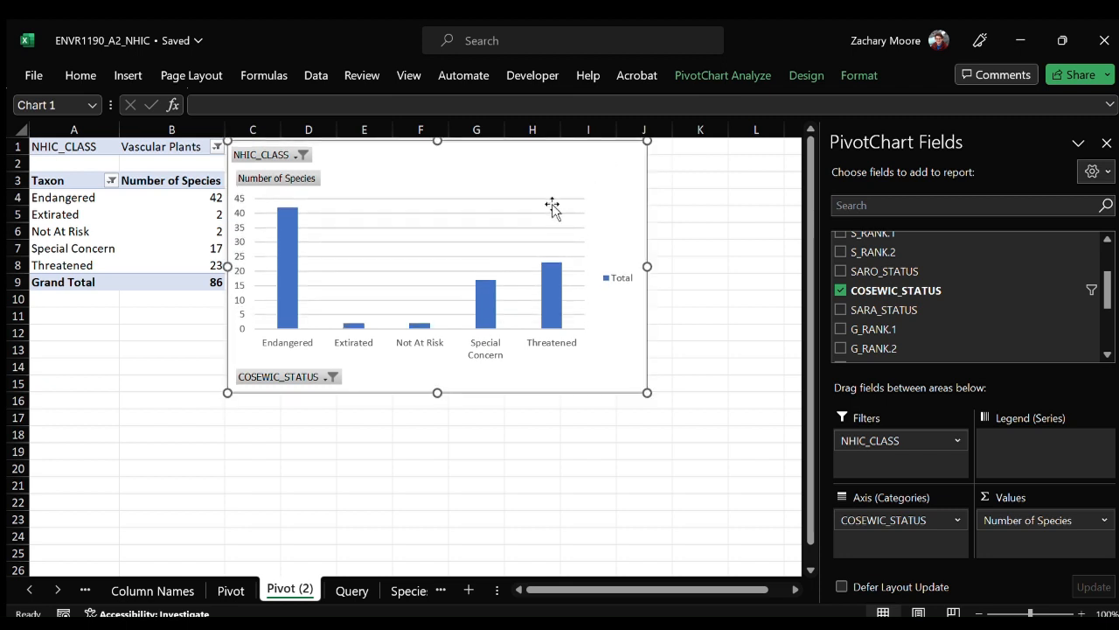
click(552, 206)
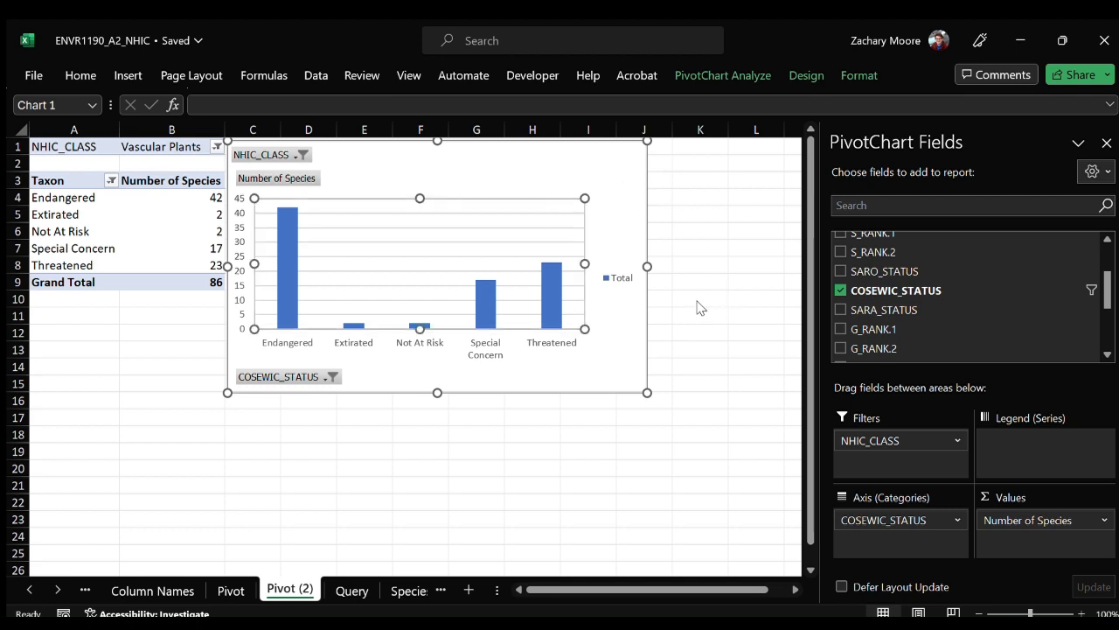
Delete the PivotChart's legend and gridlines, and move the Not At Risk row to the top of the pivot table's status list.
key(Delete)
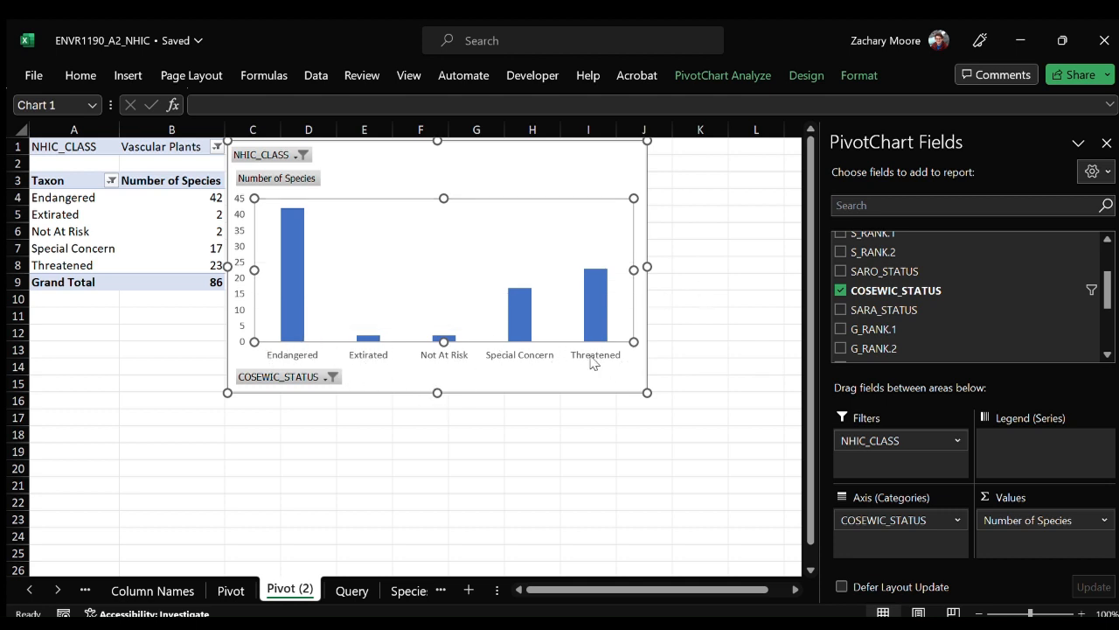
click(77, 217)
click(79, 232)
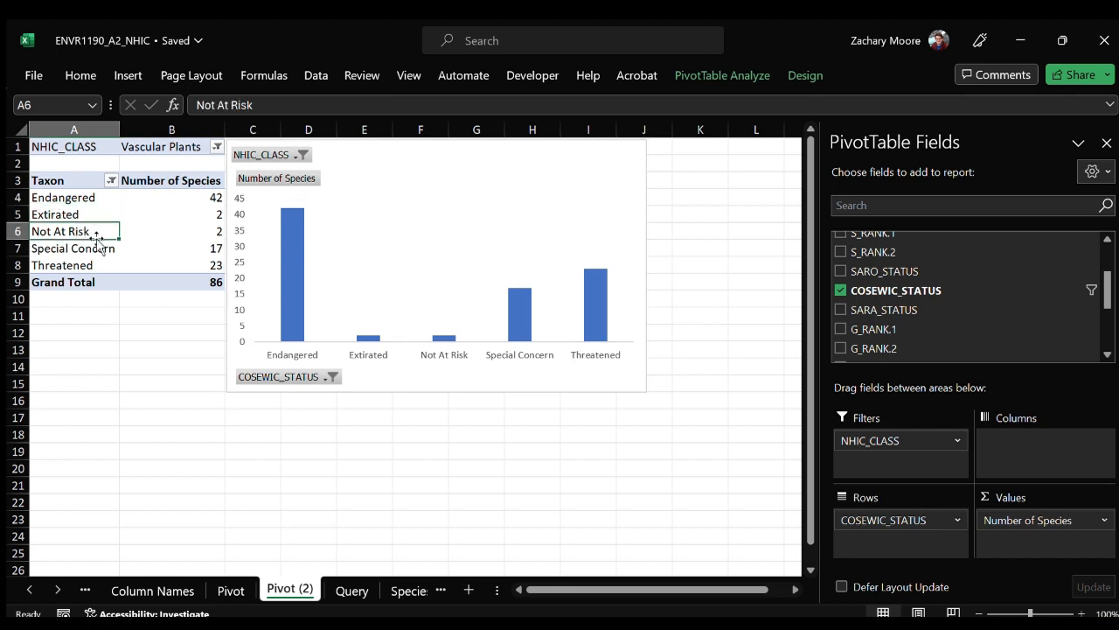
drag(98, 238, 94, 197)
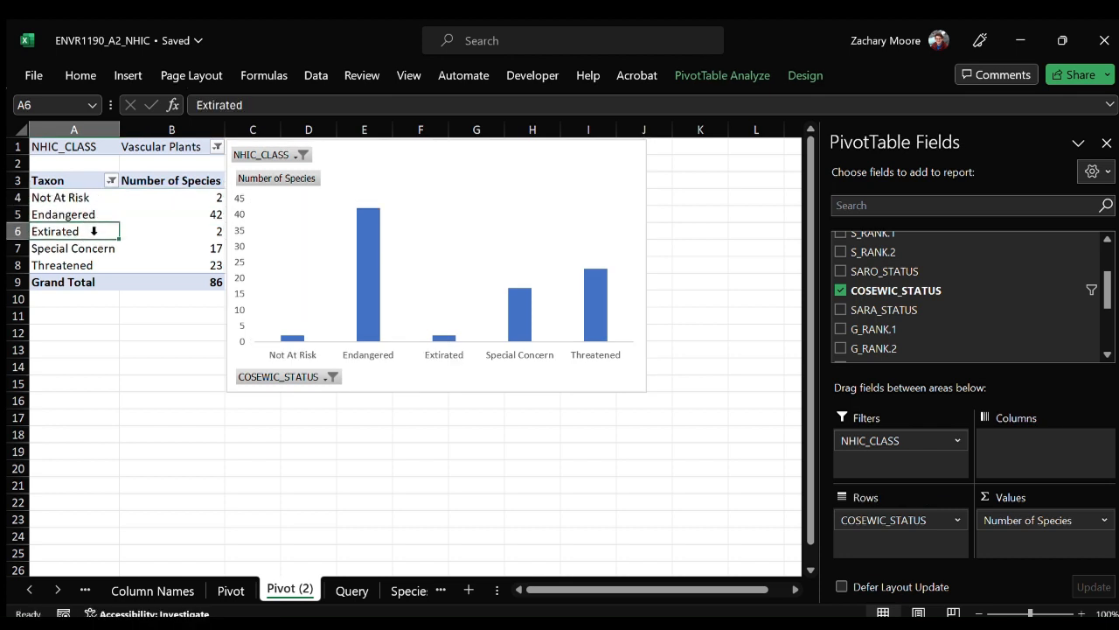
Move the Threatened row above Endangered and the Special Concern row directly below Not At Risk in the pivot table.
click(84, 265)
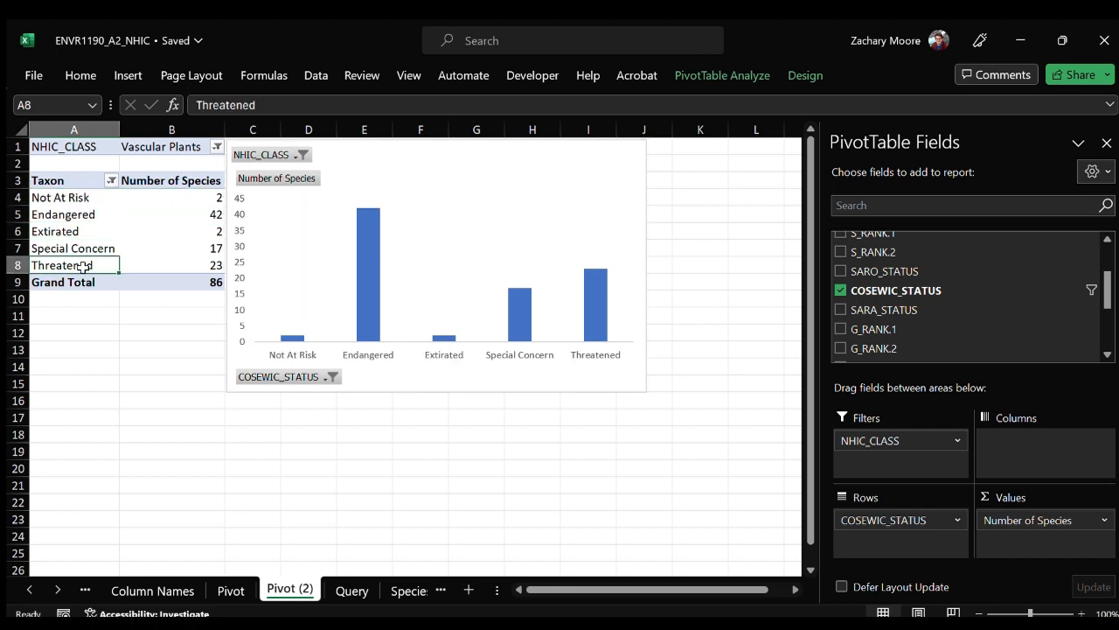
drag(102, 278, 98, 216)
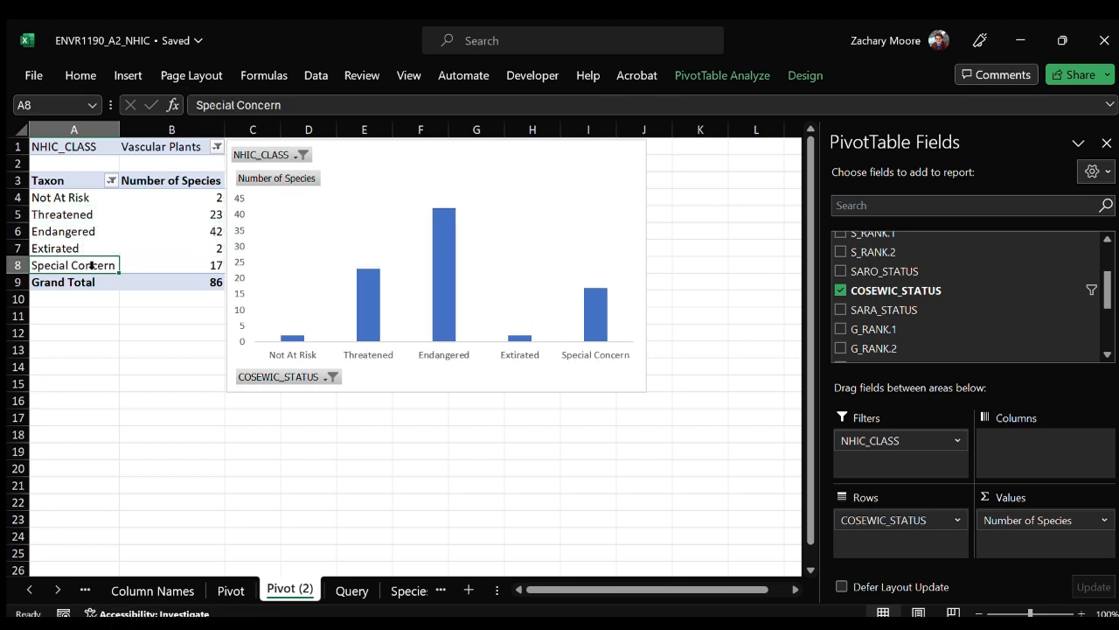
drag(91, 275, 87, 200)
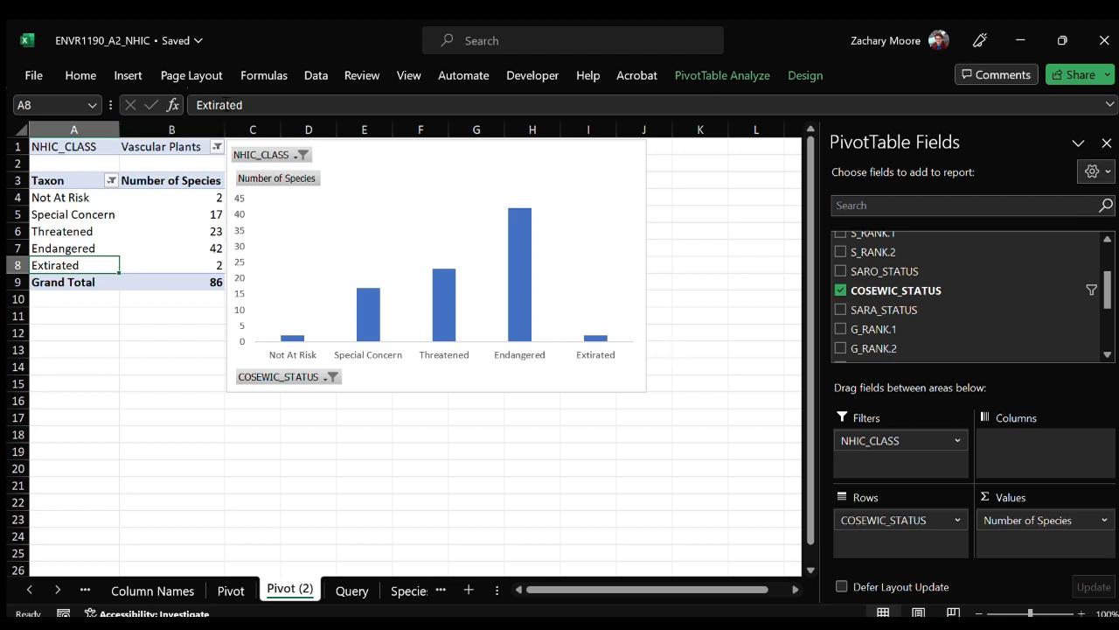
Correct the spelling of the Extirated row label to "Extirpated".
click(220, 105)
text(p)
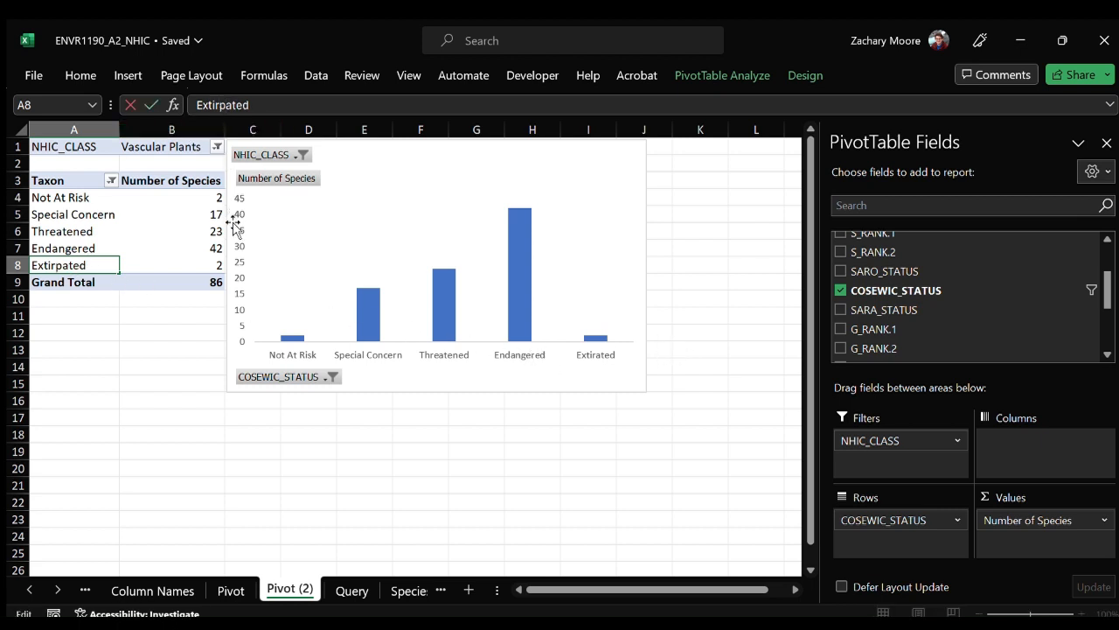
key(Return)
click(86, 197)
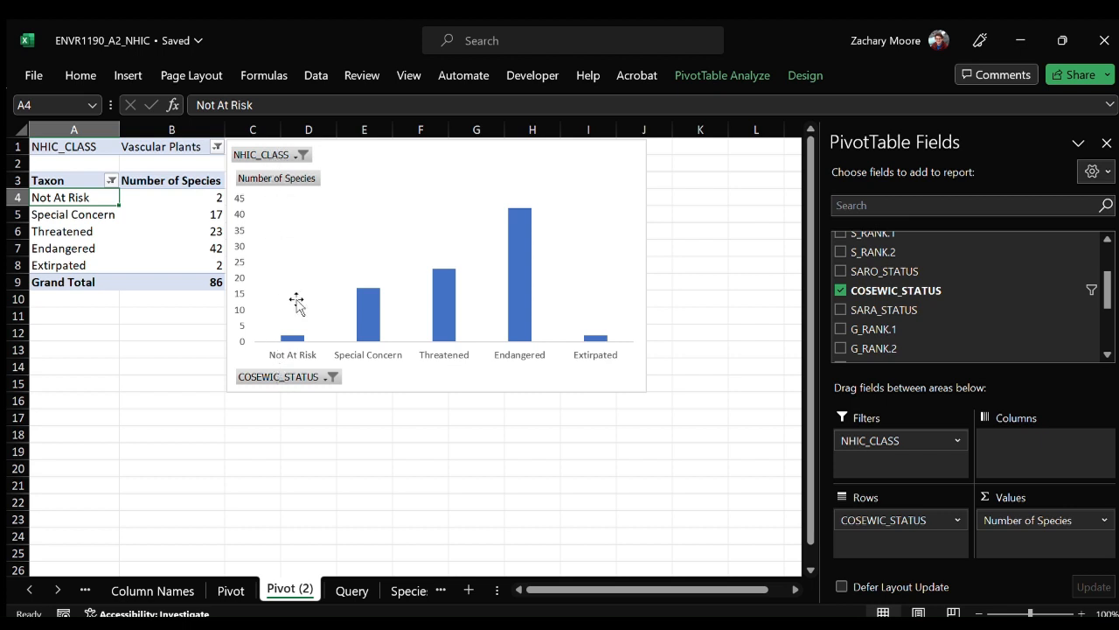
Hide all field buttons on the PivotChart and add titles to both axes.
click(298, 152)
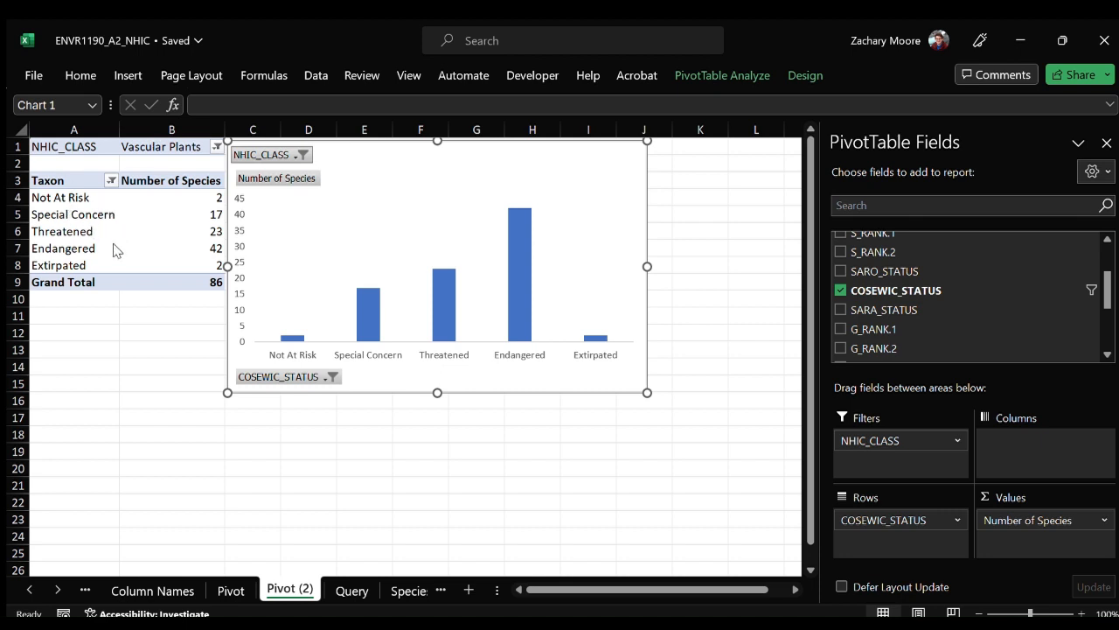
click(338, 158)
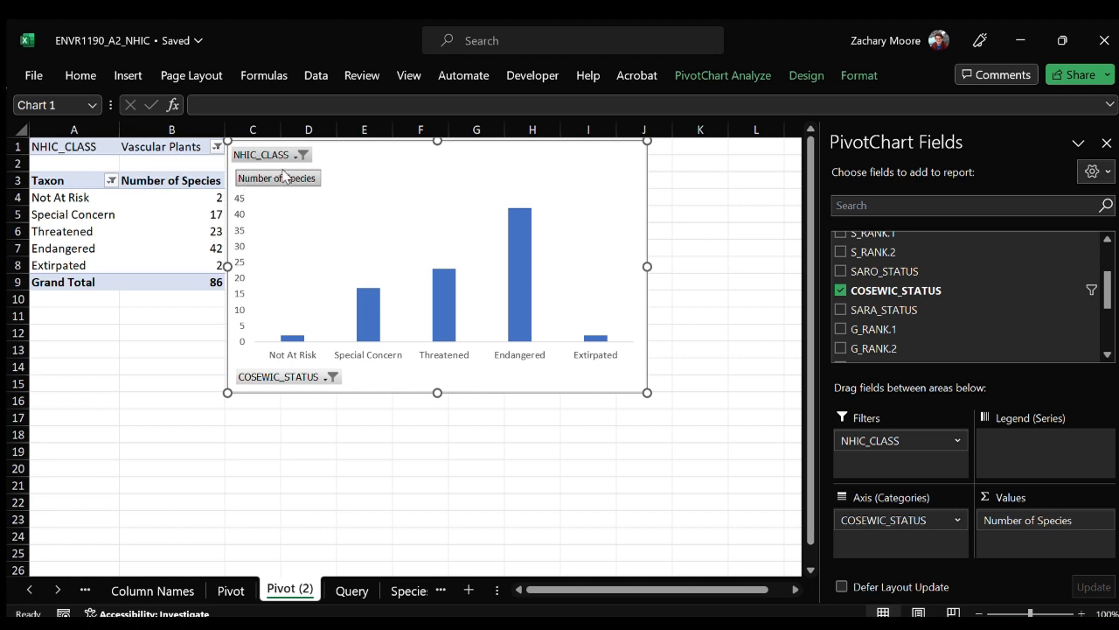
click(345, 383)
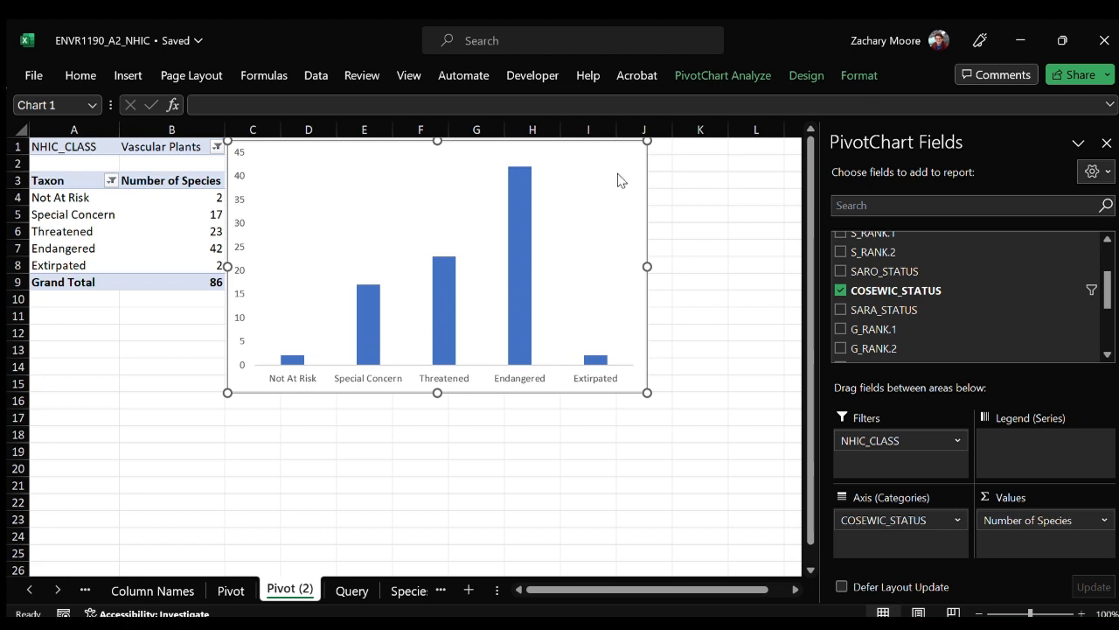
click(704, 201)
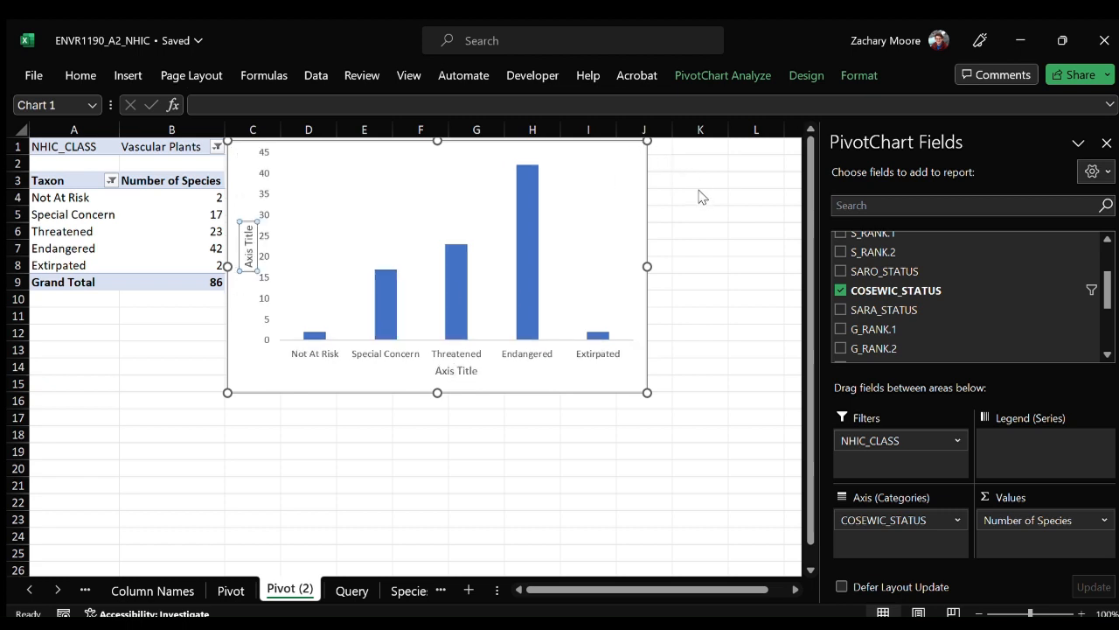
Set the chart's horizontal axis title to "COSEWIC Status".
double_click(449, 375)
triple_click(446, 372)
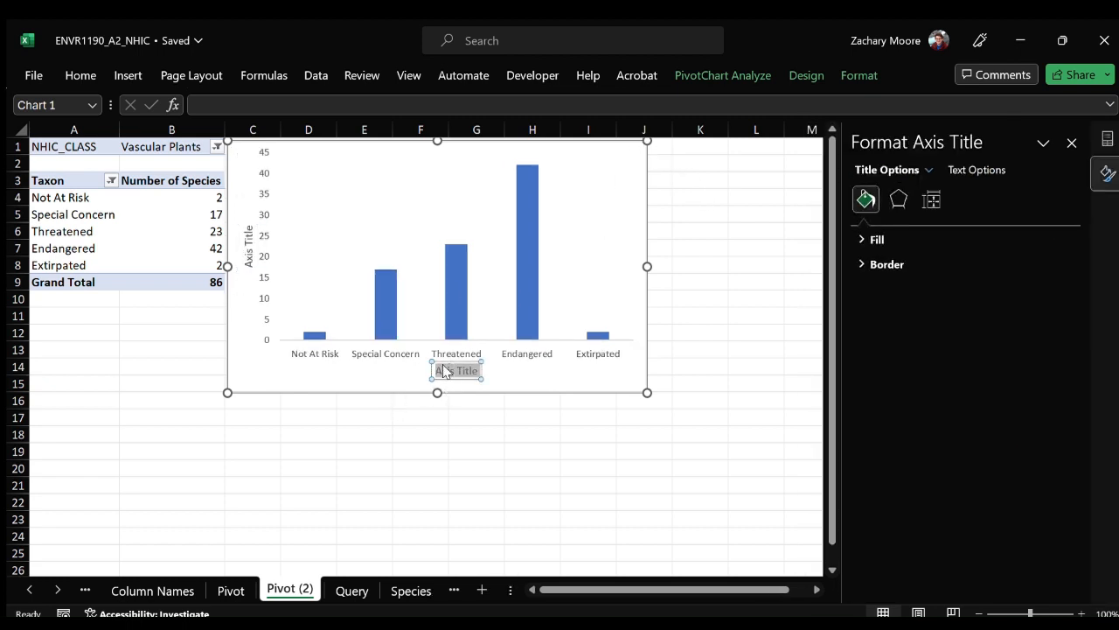
text(COSEWIC Status)
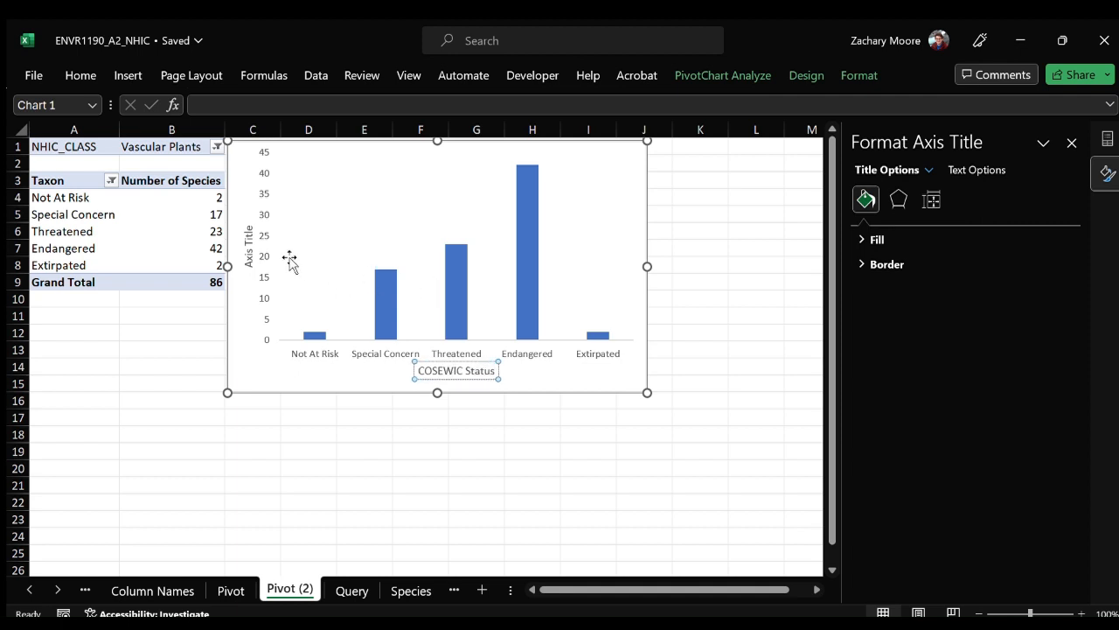
Set the chart's vertical axis title to "Number of Species".
click(249, 245)
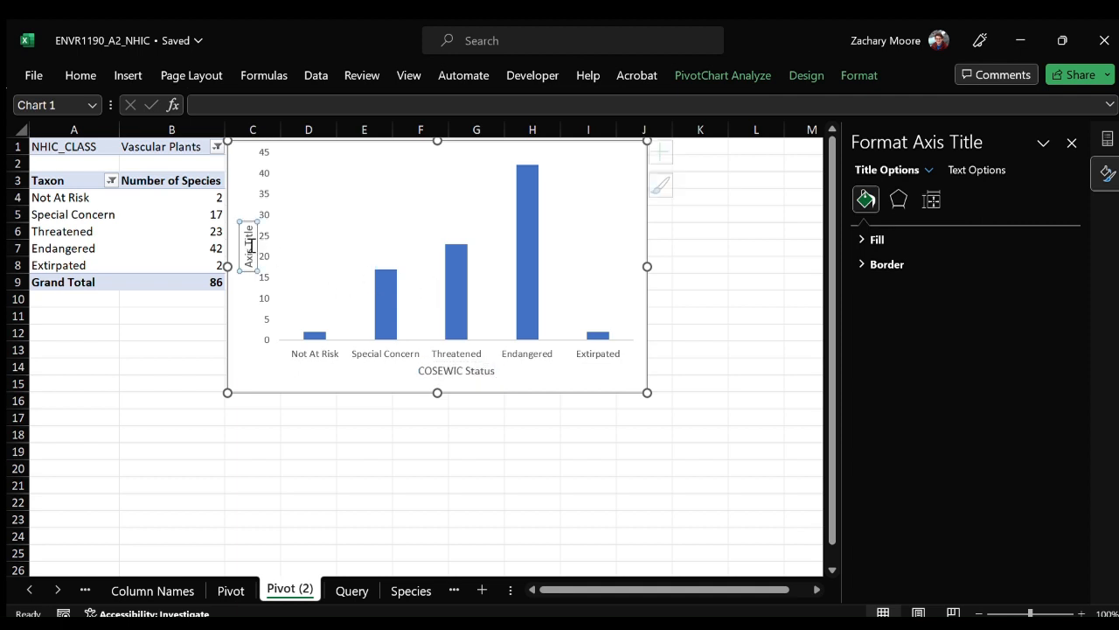
double_click(244, 238)
triple_click(250, 245)
text(Number of S)
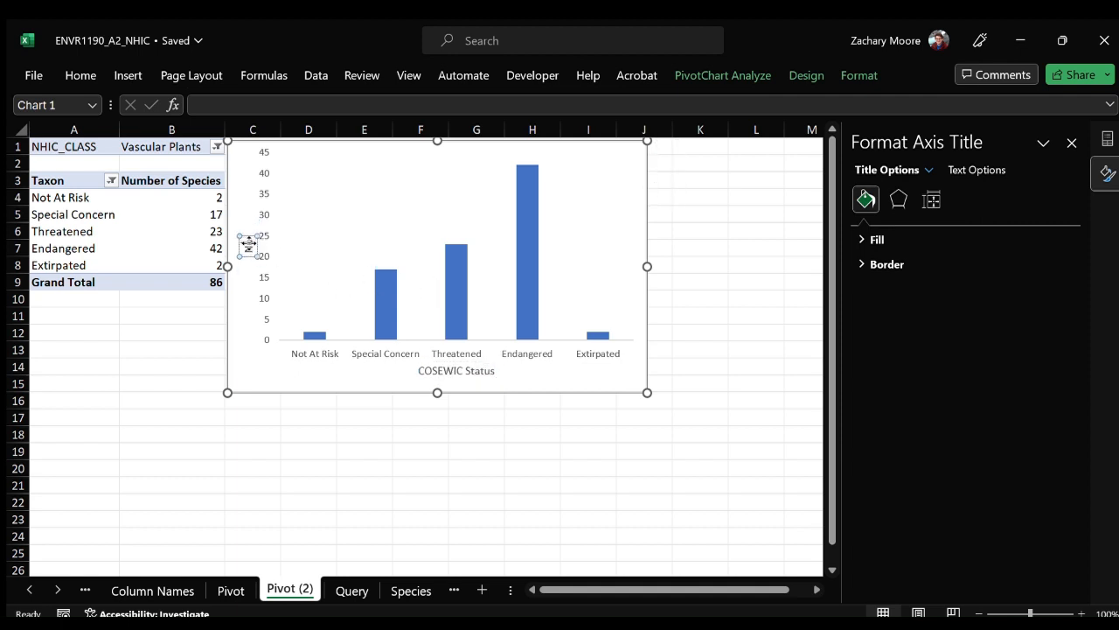
text(pecies)
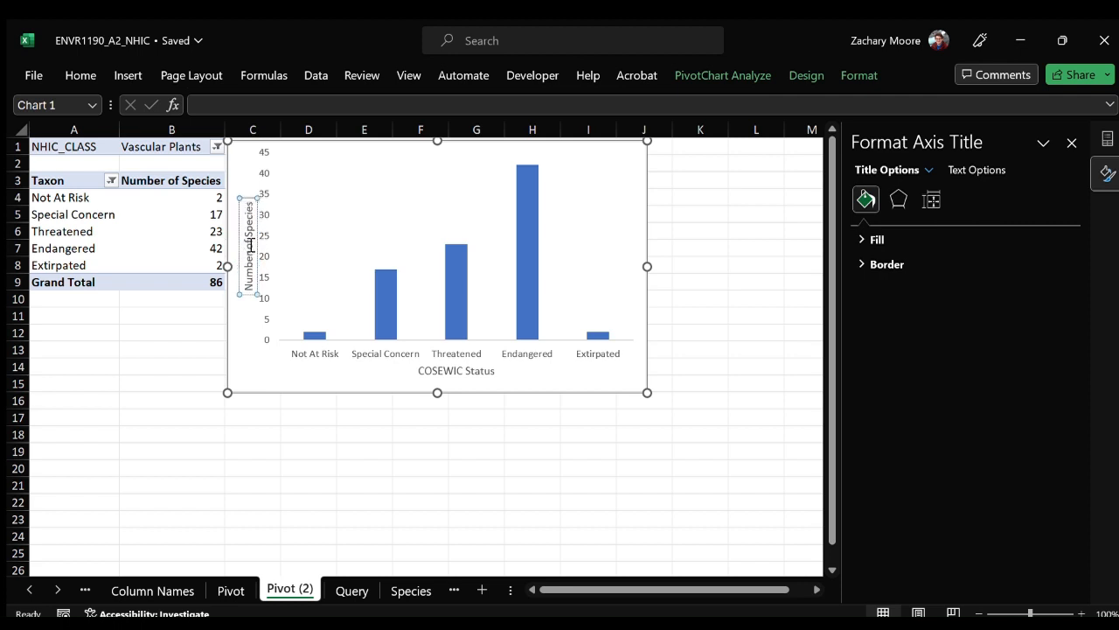
Move the PivotChart down by about one row, keeping it beside the pivot table.
click(572, 377)
click(309, 332)
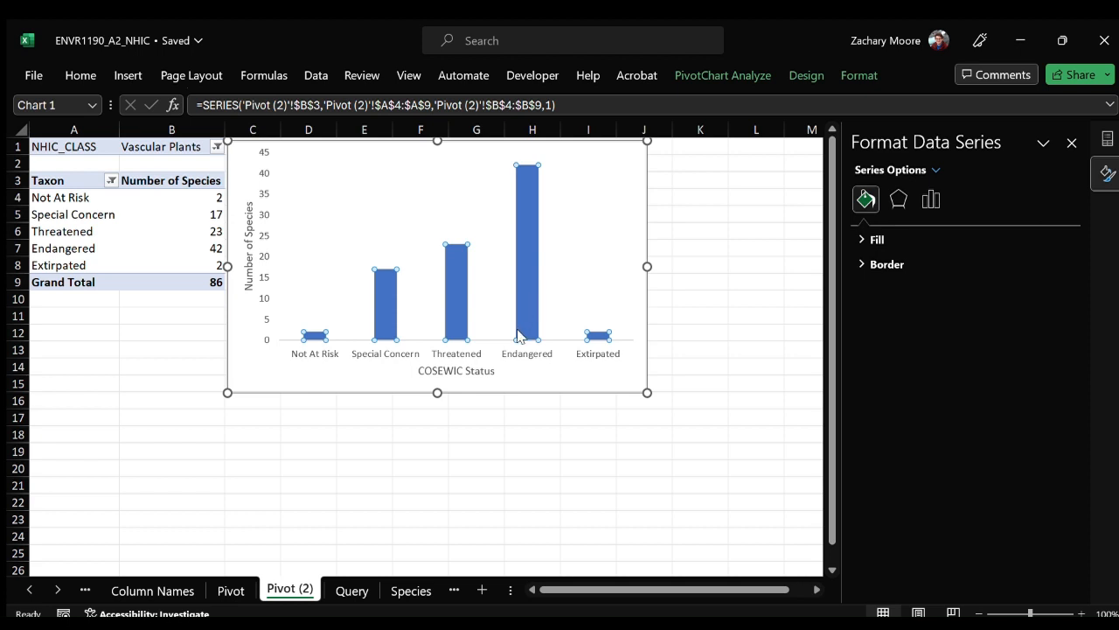
drag(577, 381, 579, 399)
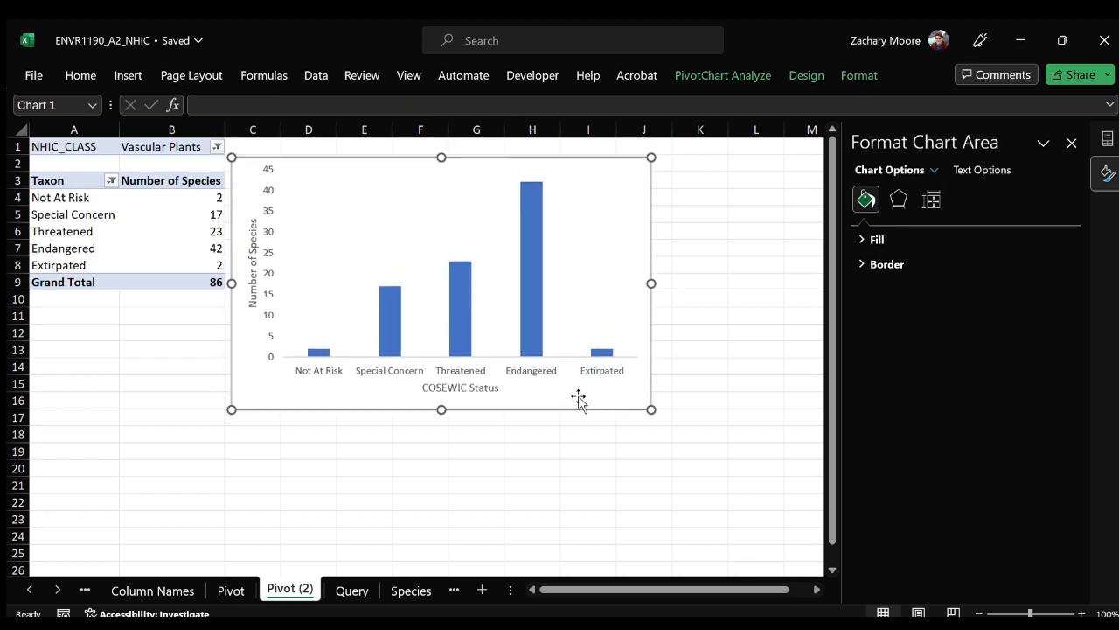
Fill only the Not At Risk column of the chart with green.
click(537, 215)
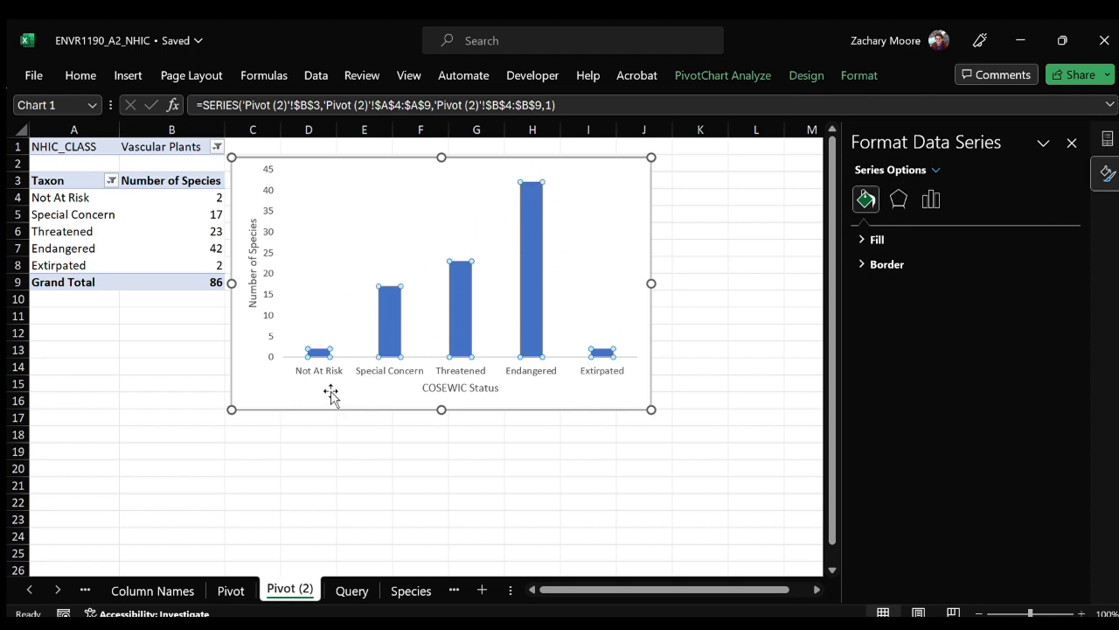
click(317, 350)
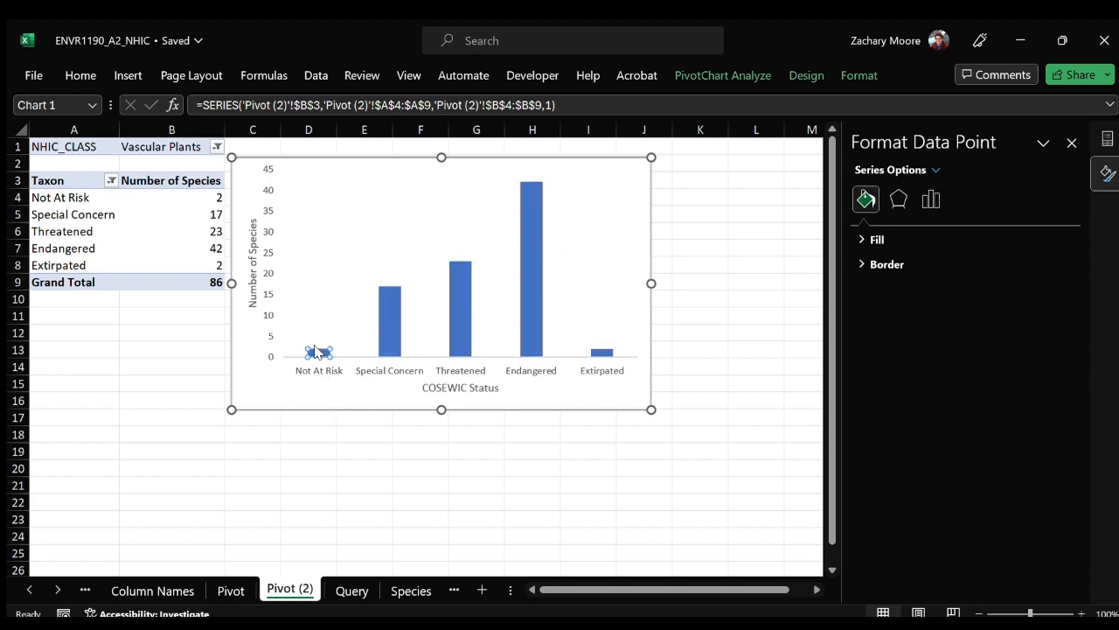
click(383, 316)
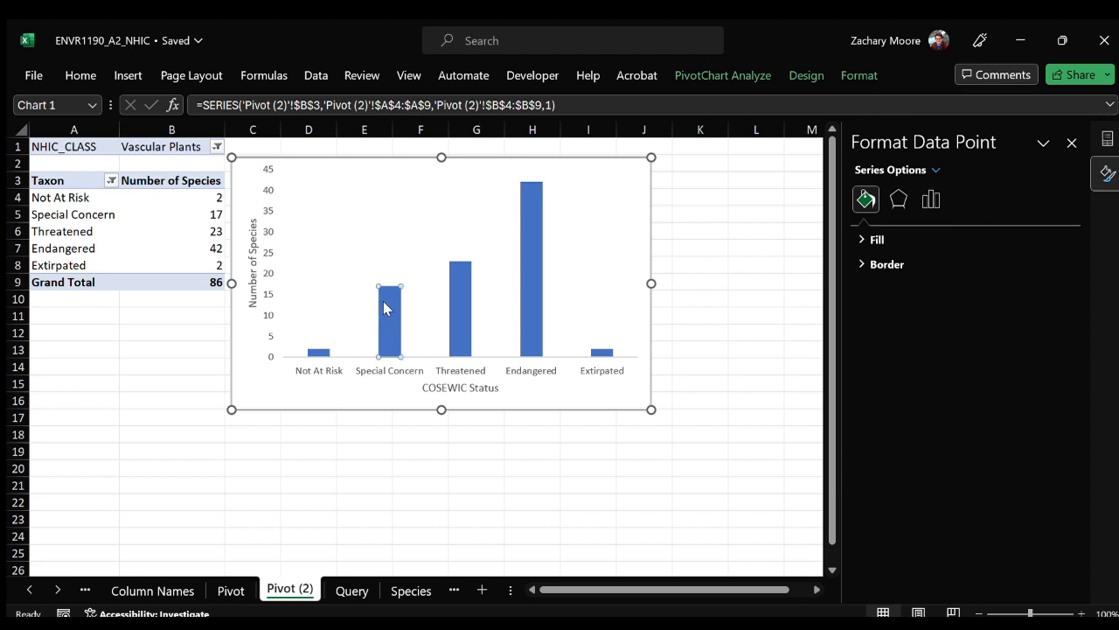
click(316, 352)
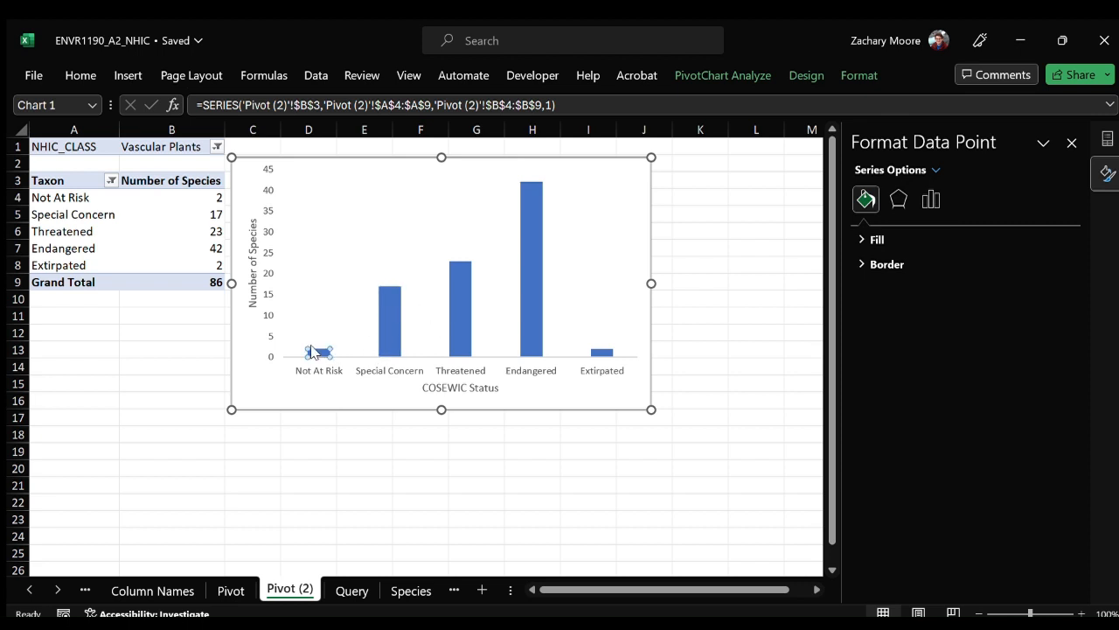
click(81, 74)
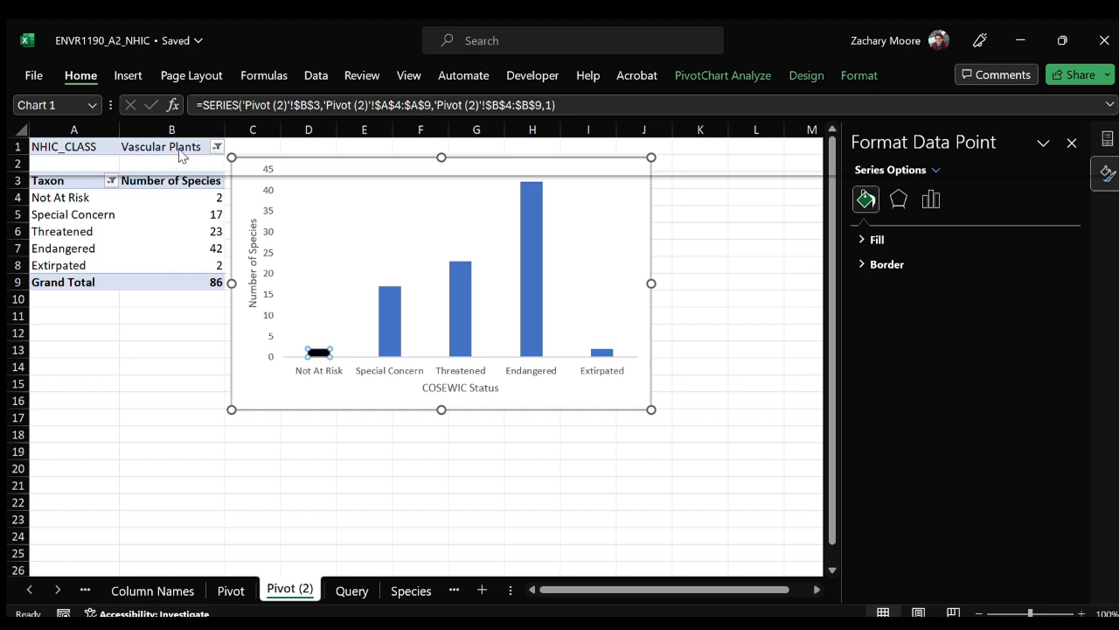
click(223, 334)
Fill the Special Concern column of the chart with yellow.
click(386, 304)
click(385, 308)
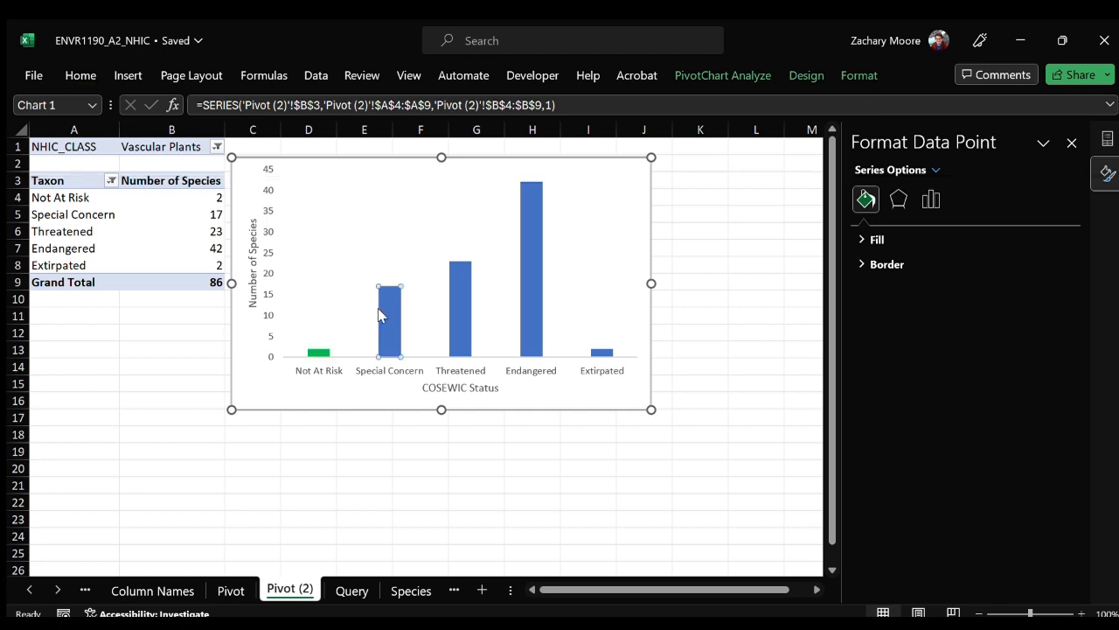
click(80, 75)
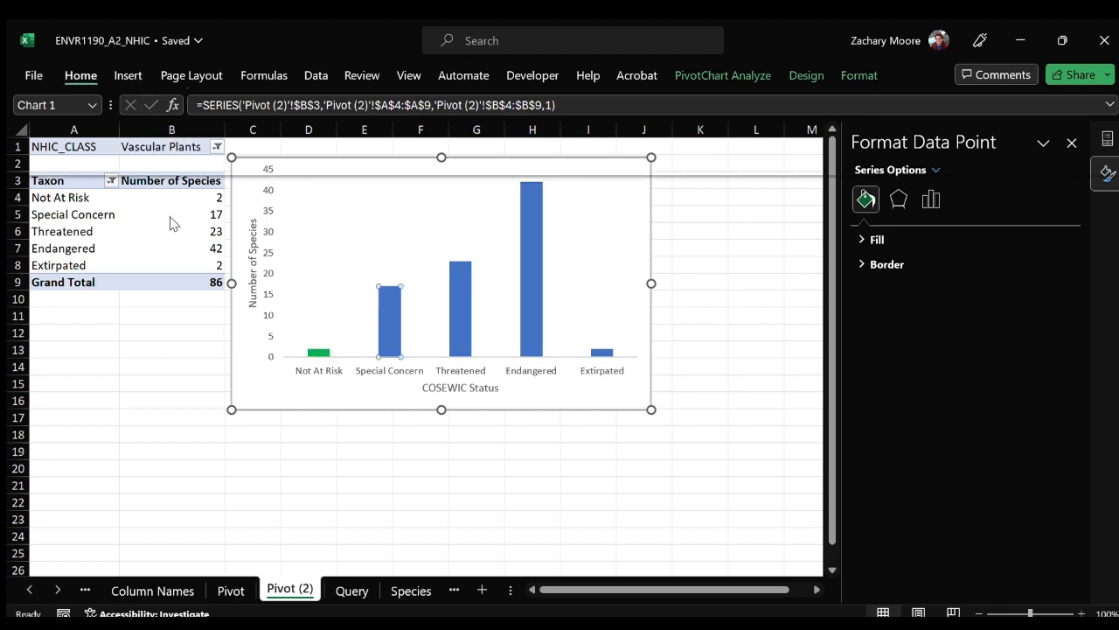
click(202, 338)
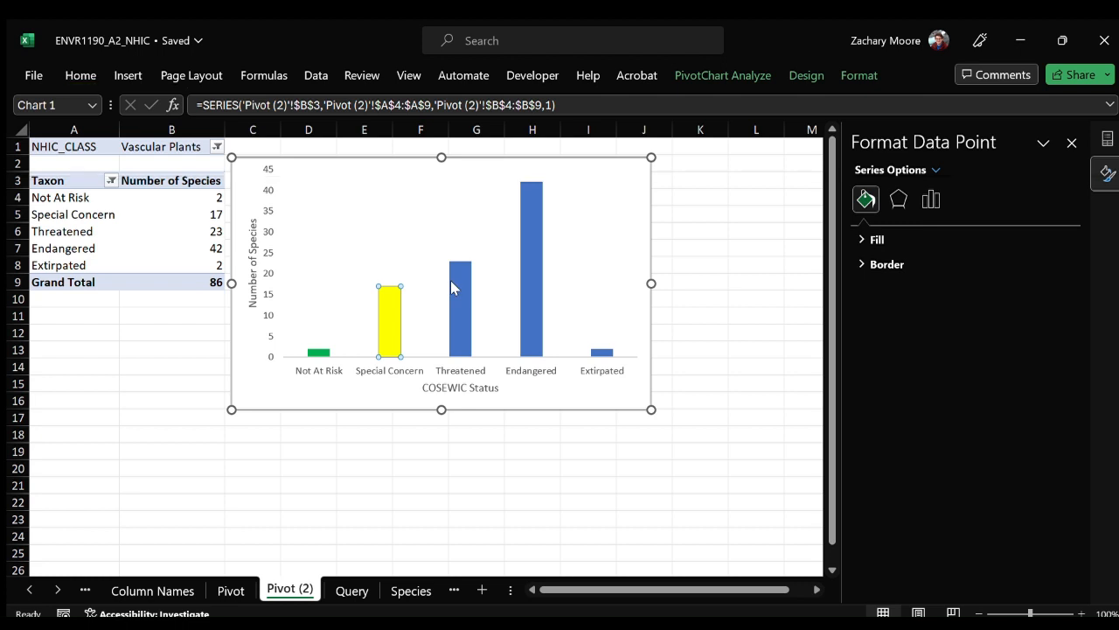
Fill the Threatened column of the chart with orange.
click(450, 280)
click(128, 76)
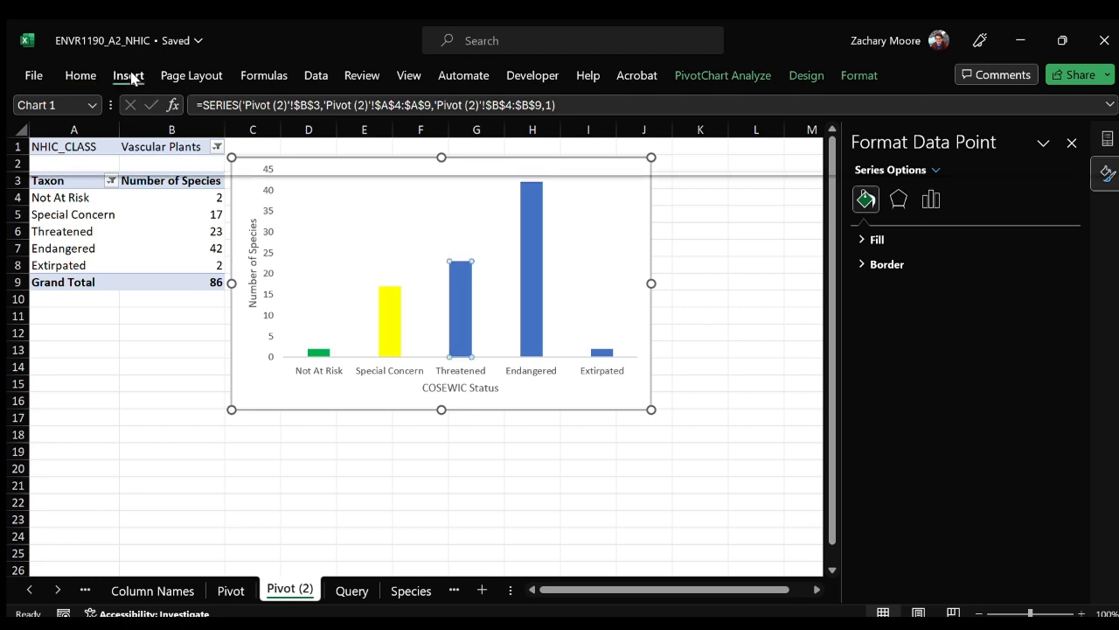
click(81, 78)
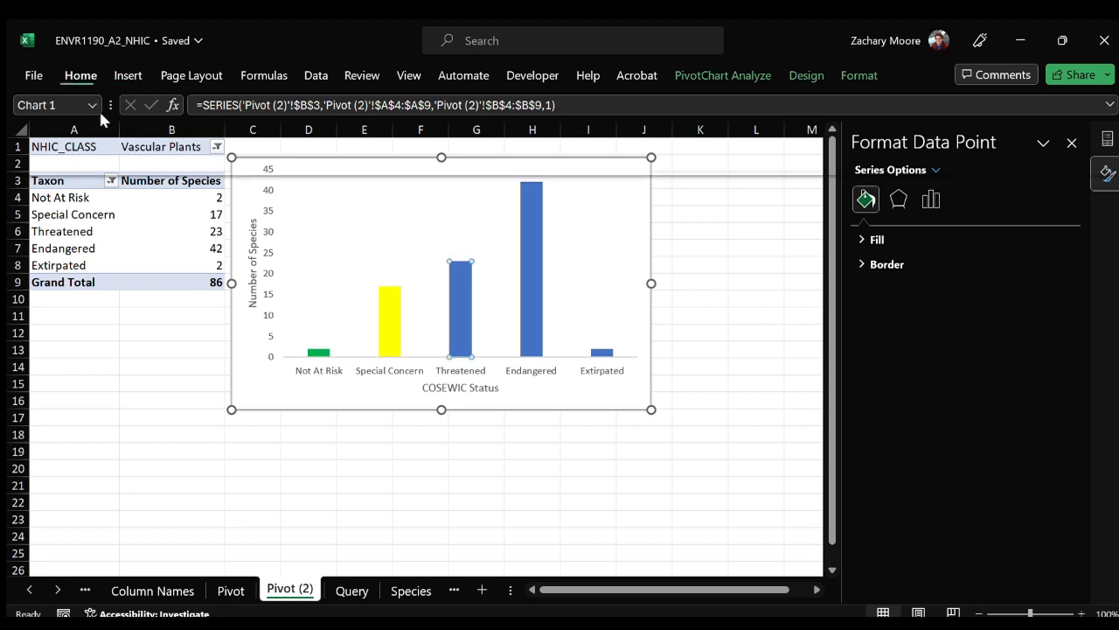
click(166, 151)
click(192, 335)
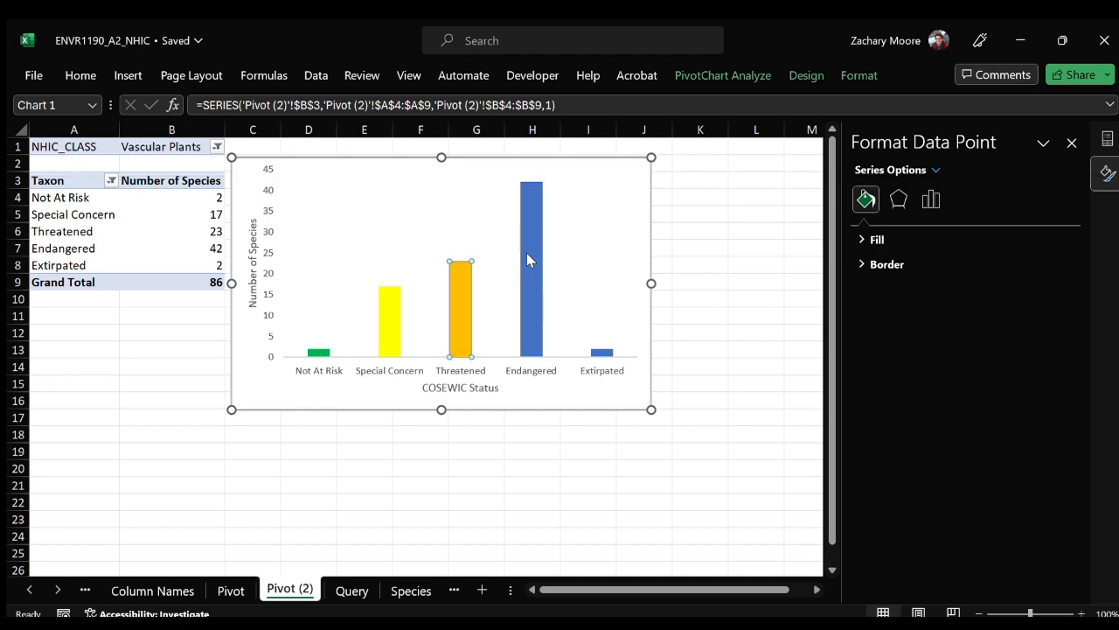
Fill the Endangered column of the chart with red.
click(527, 252)
click(129, 75)
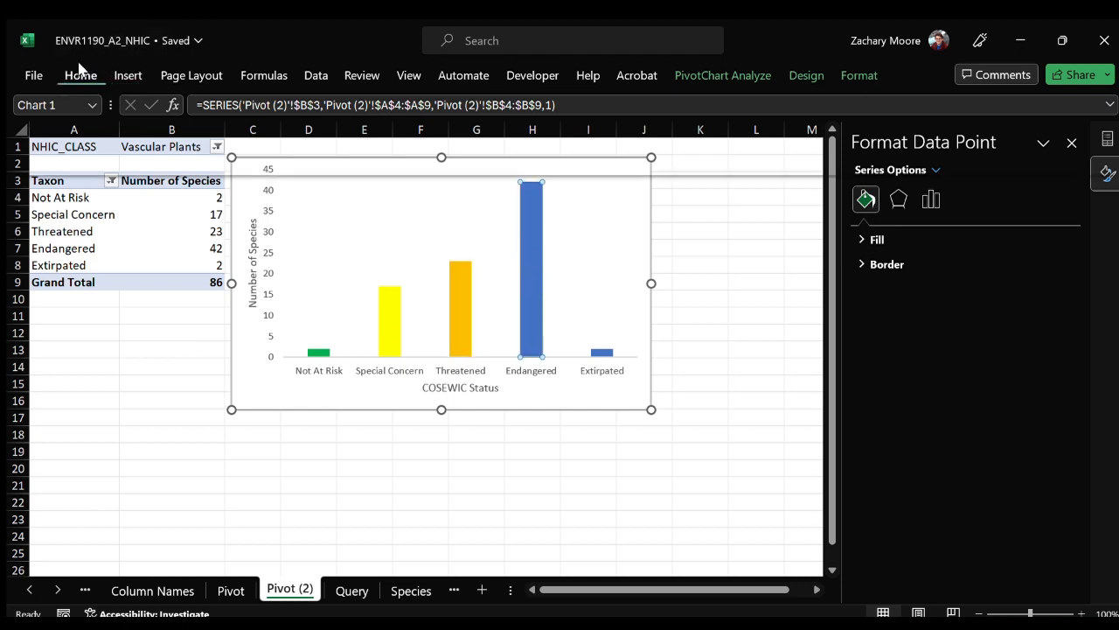
click(171, 147)
click(172, 340)
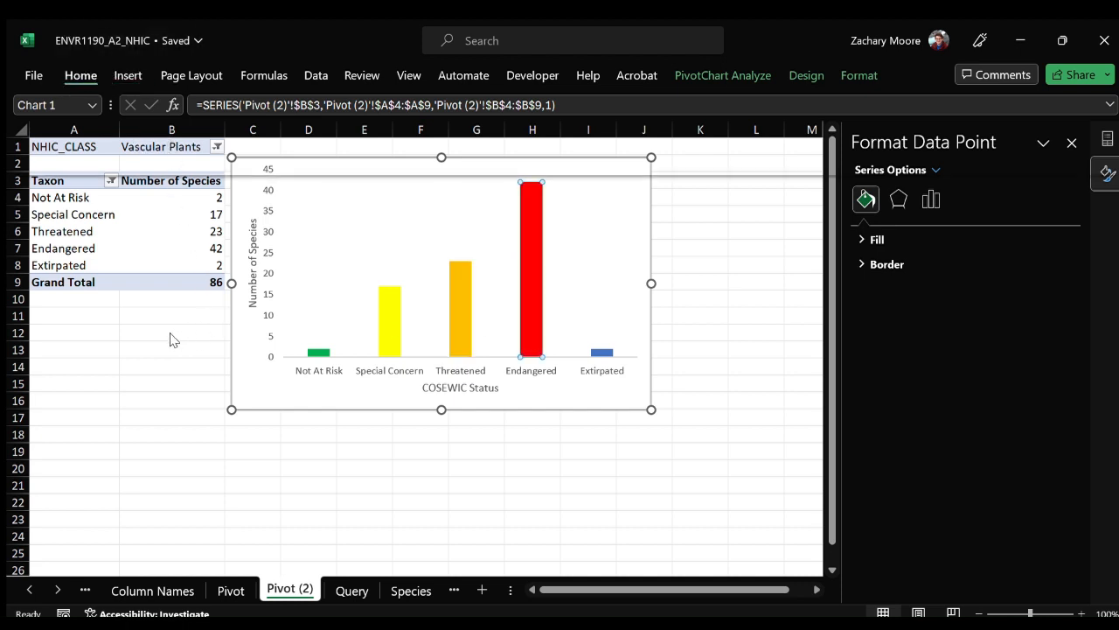
Fill the Extirpated column of the chart with dark red and select the chart area.
click(601, 352)
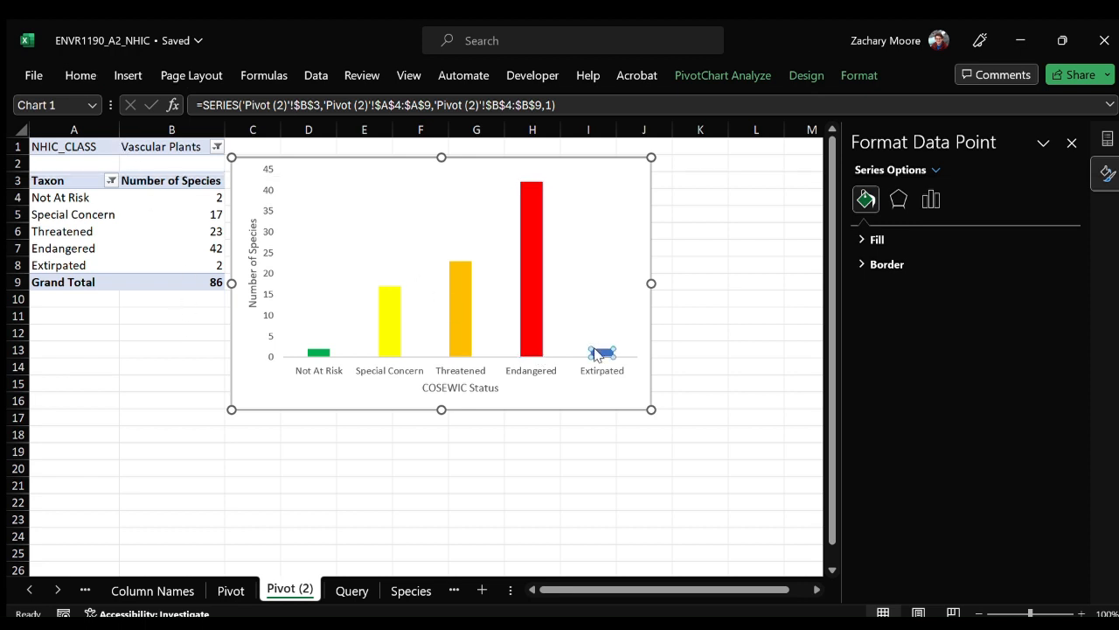
click(117, 70)
click(81, 69)
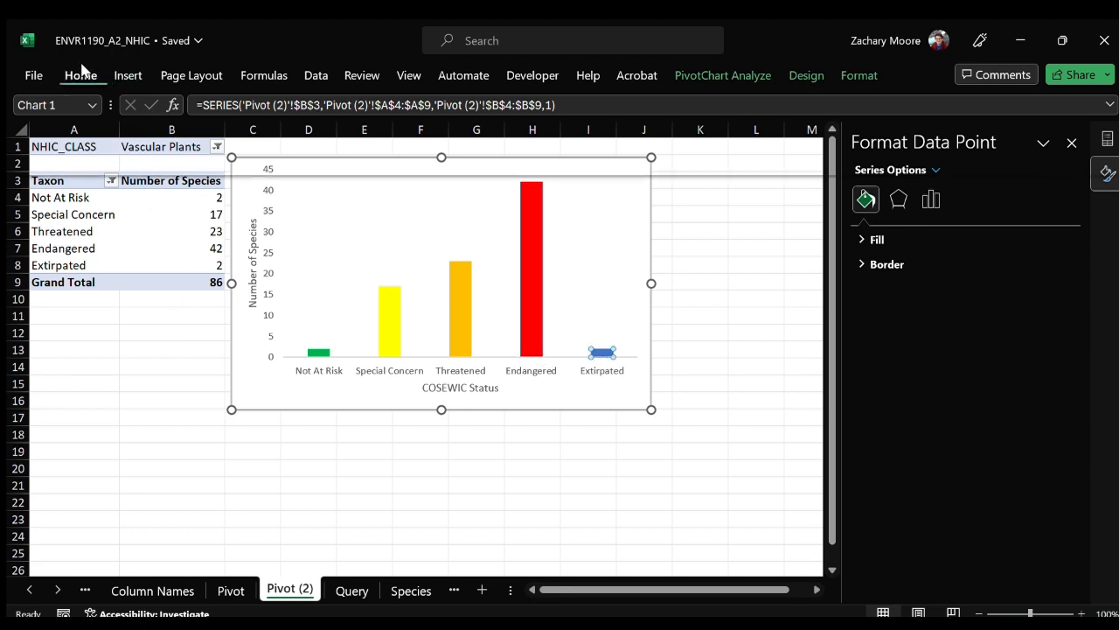
click(167, 147)
click(169, 341)
click(538, 399)
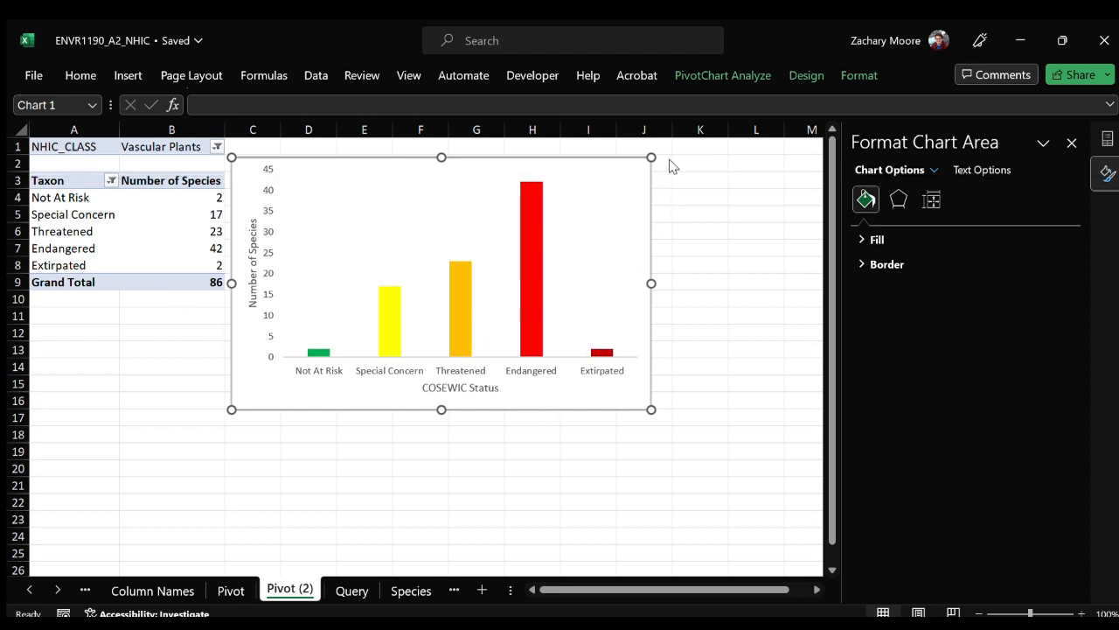
Add data labels to the chart's columns and show the field list of the pivot table.
click(703, 245)
click(191, 231)
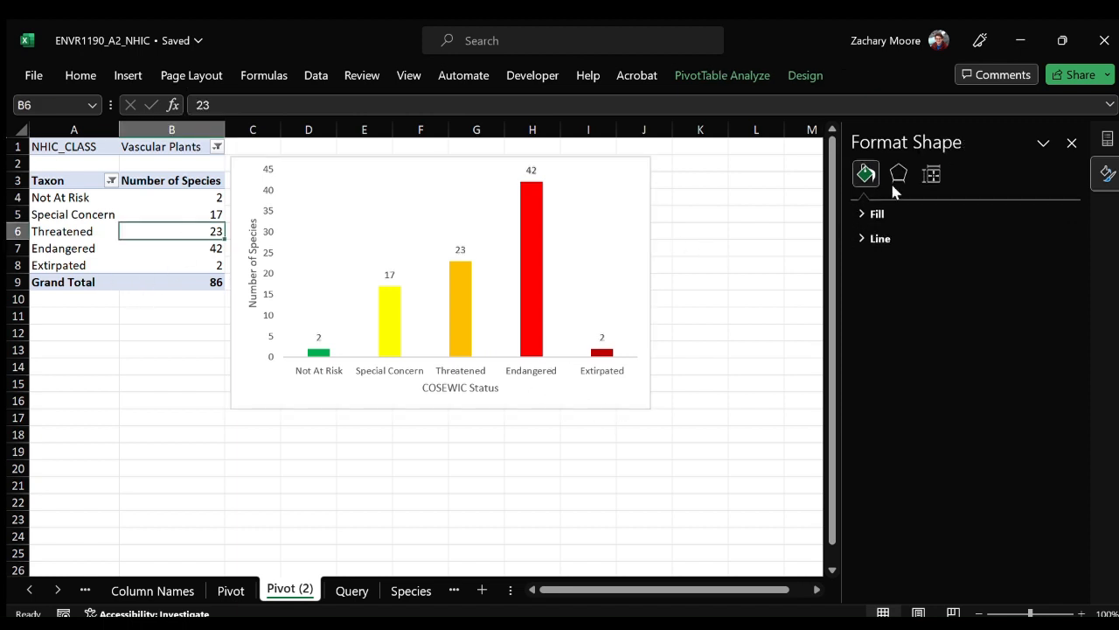
double_click(1108, 138)
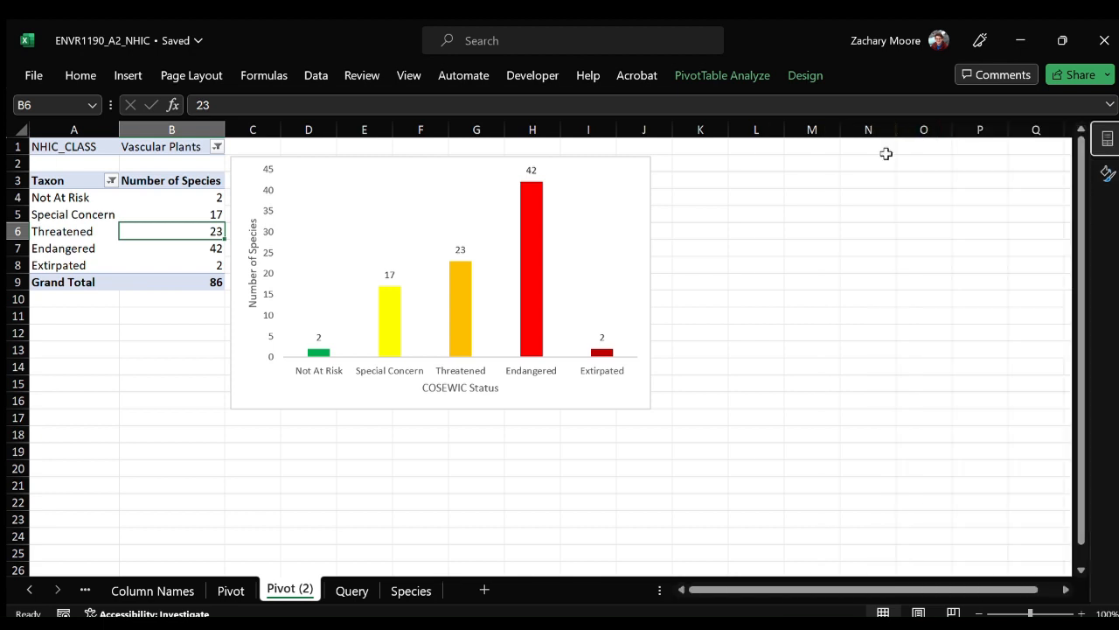
click(1109, 140)
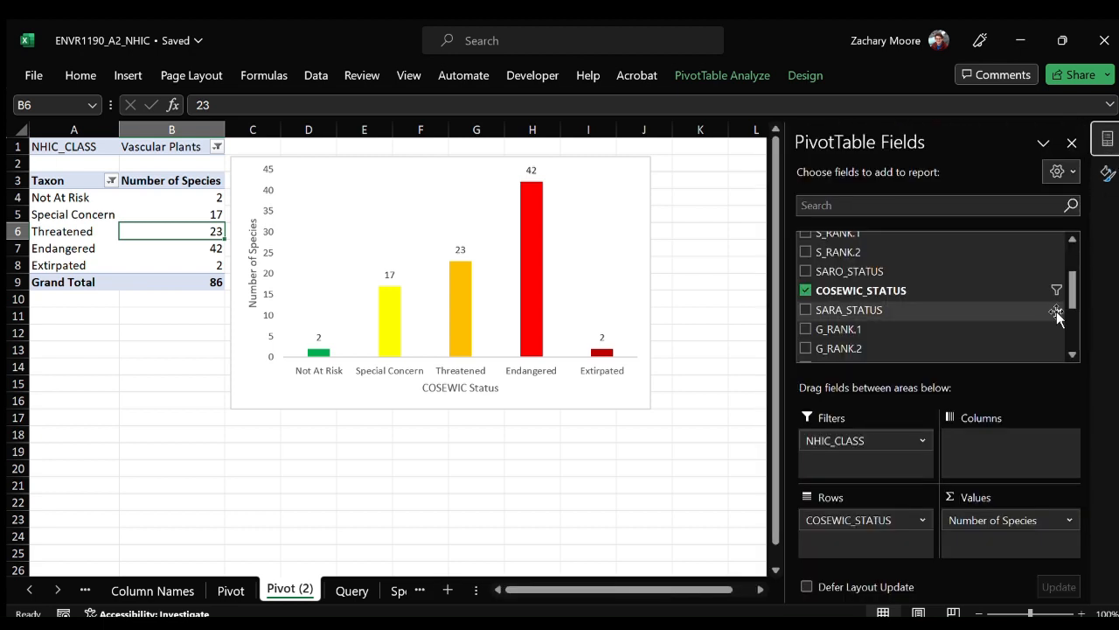
Add ELCODE to the pivot table's values as a second count.
scroll(874, 301, up, 2)
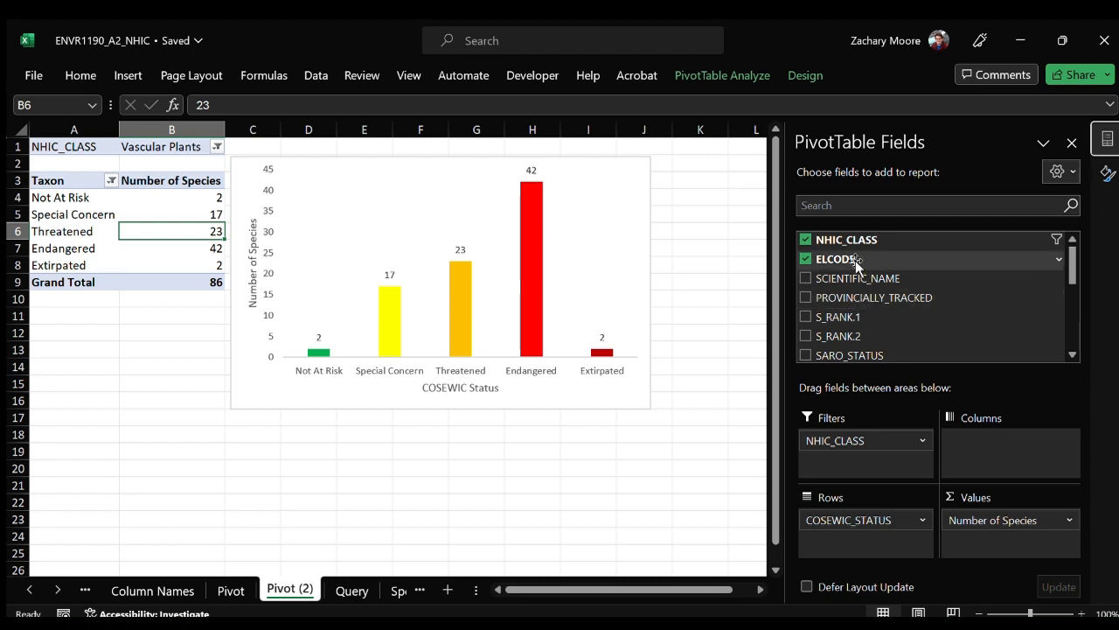
scroll(875, 262, down, 4)
scroll(901, 322, up, 5)
drag(869, 257, 1014, 507)
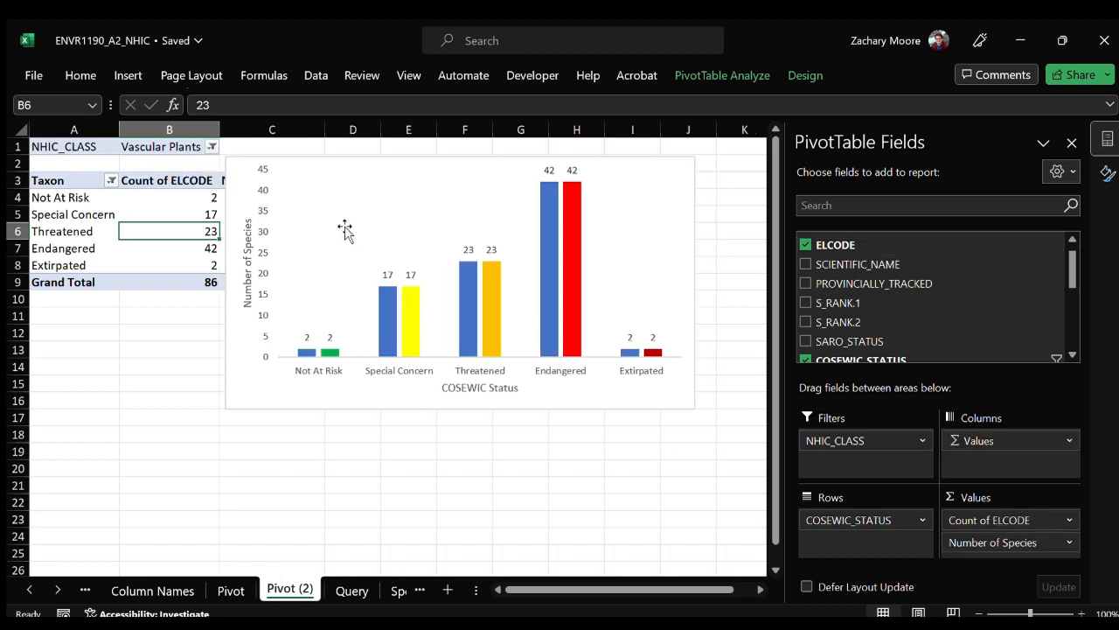
Remove the Count of ELCODE value from the pivot table and realign the chart beside the table.
drag(241, 172, 348, 188)
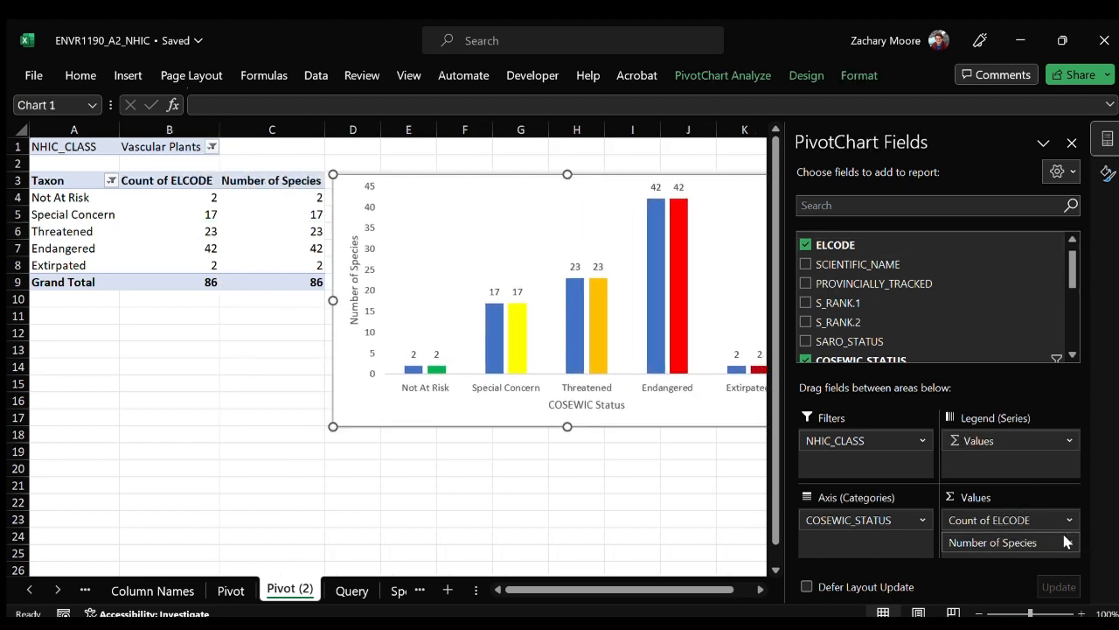
click(997, 467)
drag(344, 184, 234, 182)
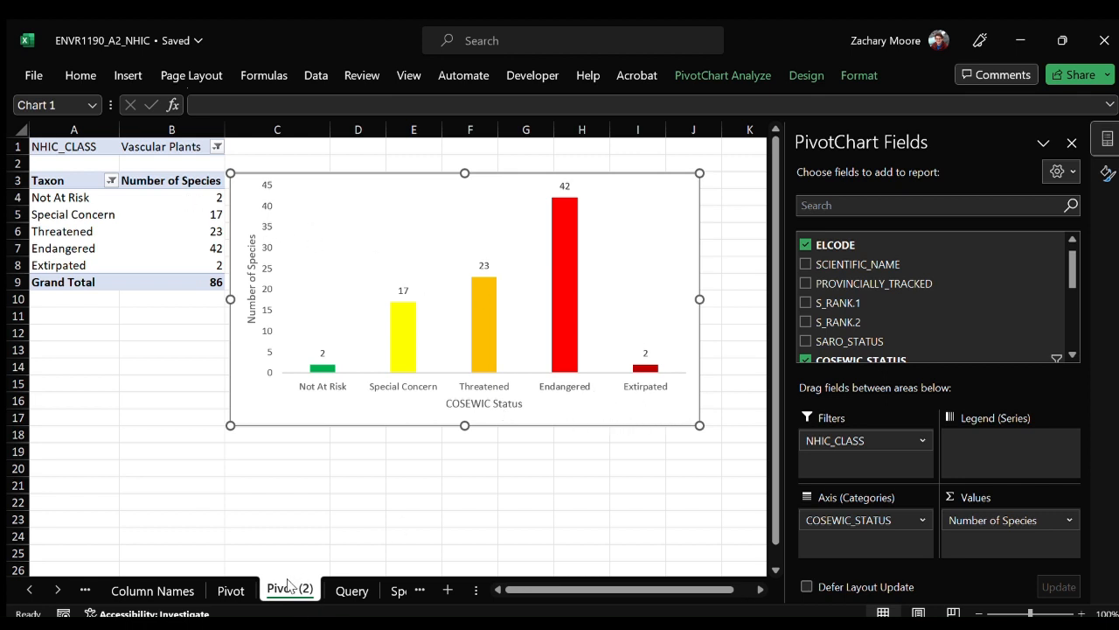
Duplicate the Pivot (2) sheet, placing the copy directly after it.
drag(284, 588, 326, 589)
drag(327, 591, 329, 590)
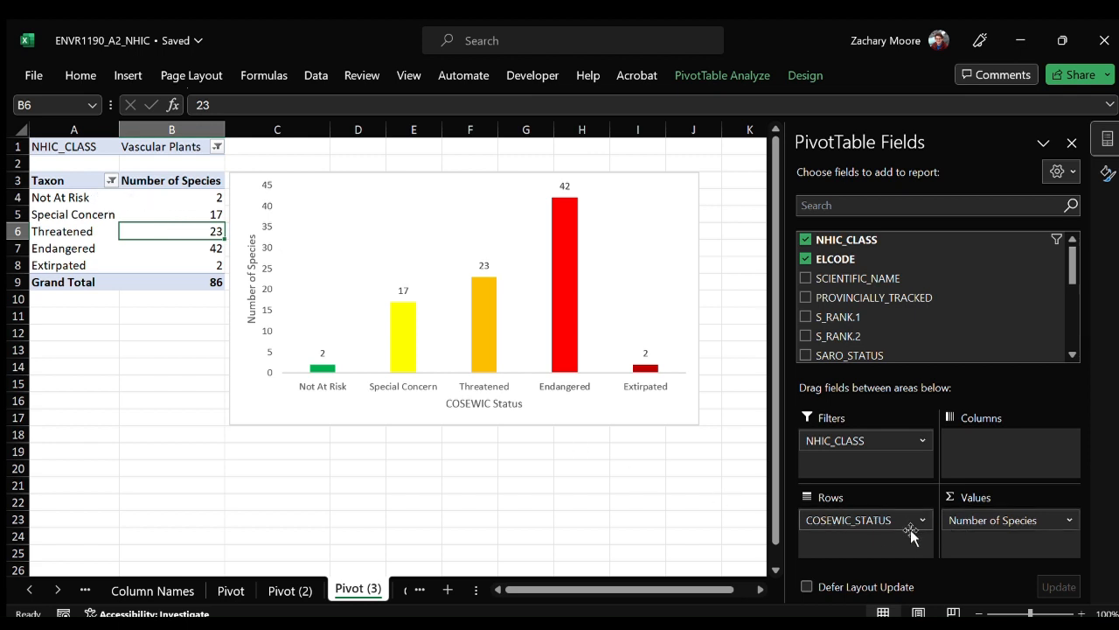
Replace COSEWIC_STATUS with SARO_STATUS in the rows of the copied pivot table and filter out the blank statuses.
scroll(862, 300, down, 5)
drag(866, 523, 877, 358)
scroll(884, 300, up, 6)
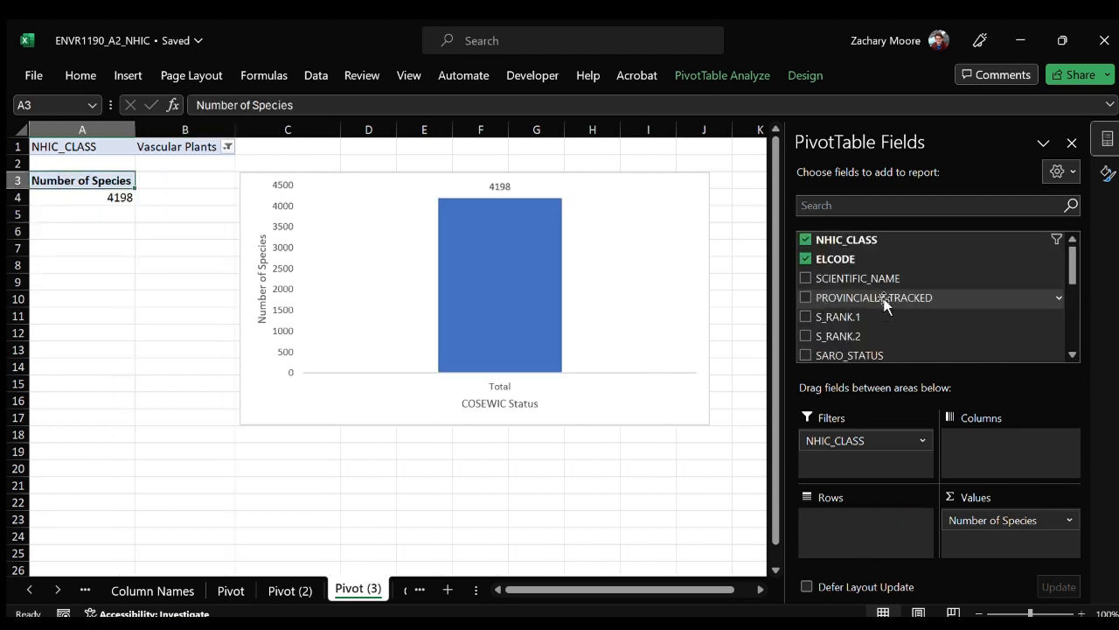
scroll(887, 302, down, 2)
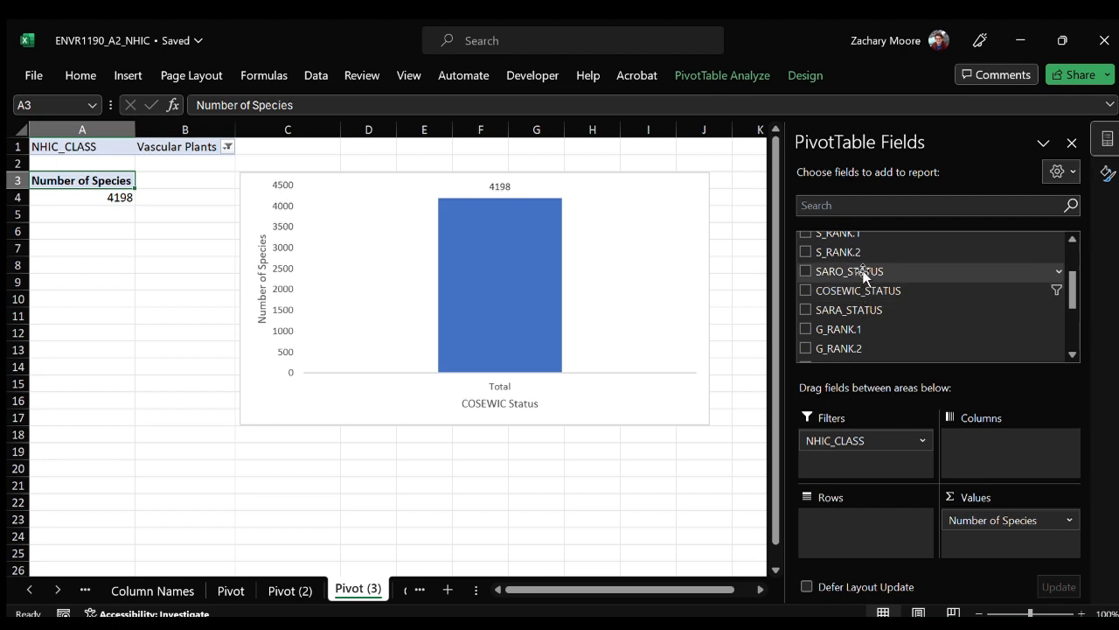
drag(863, 274, 907, 530)
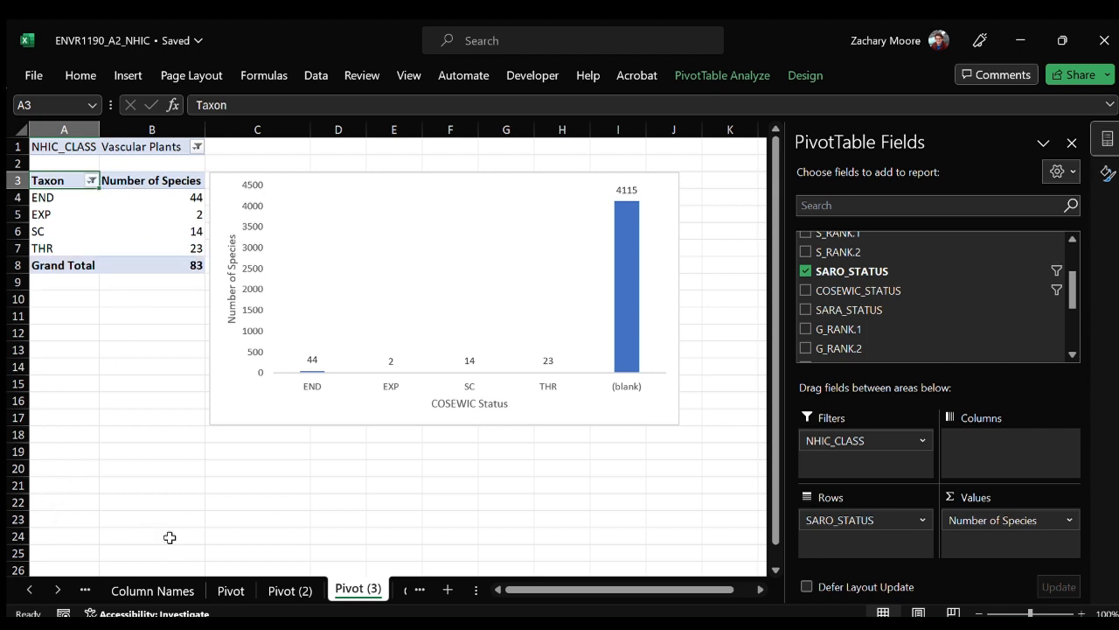
Rename the row labels END, EXP, SC and THR as Endangered, Extirpated, Special Concern and Threatened.
click(65, 198)
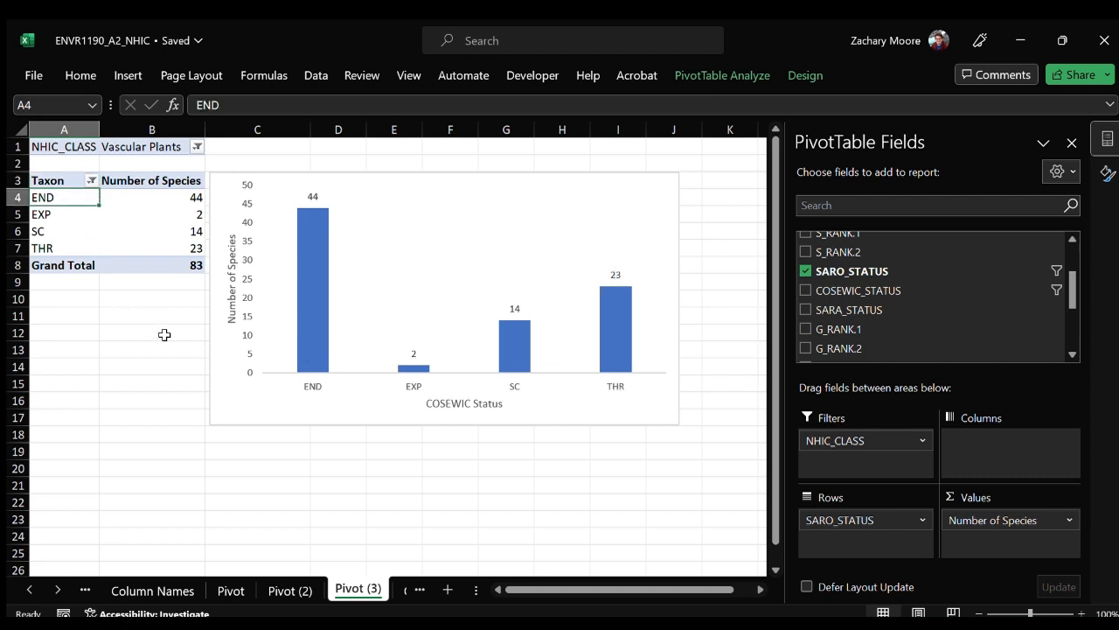
text(Endangered)
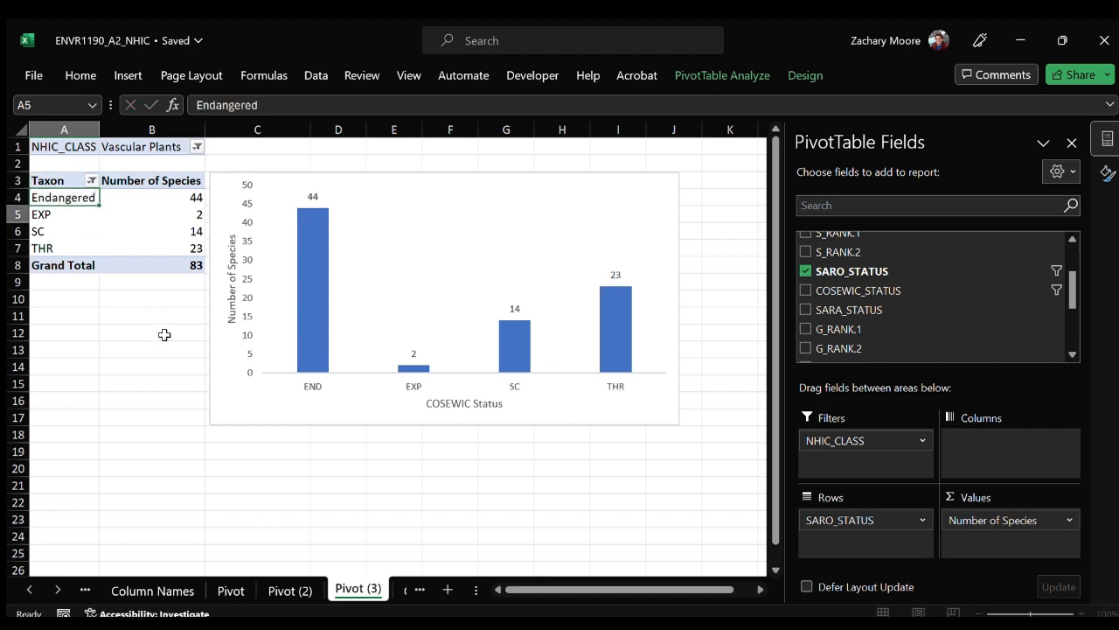
key(Return)
text(Extirpated)
key(Return)
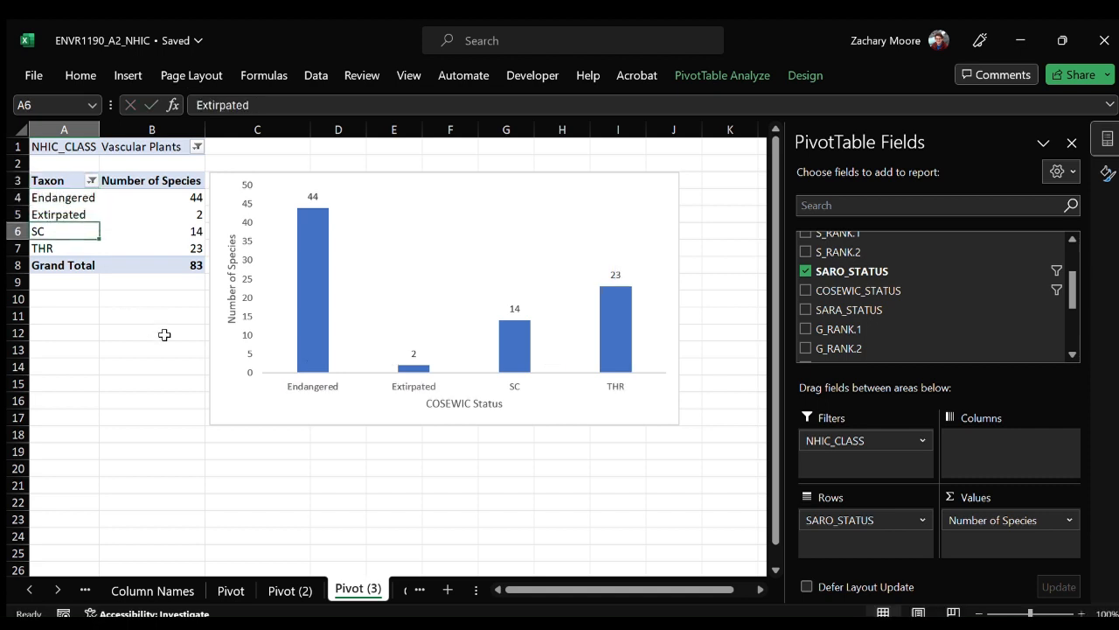
text(Special Concern)
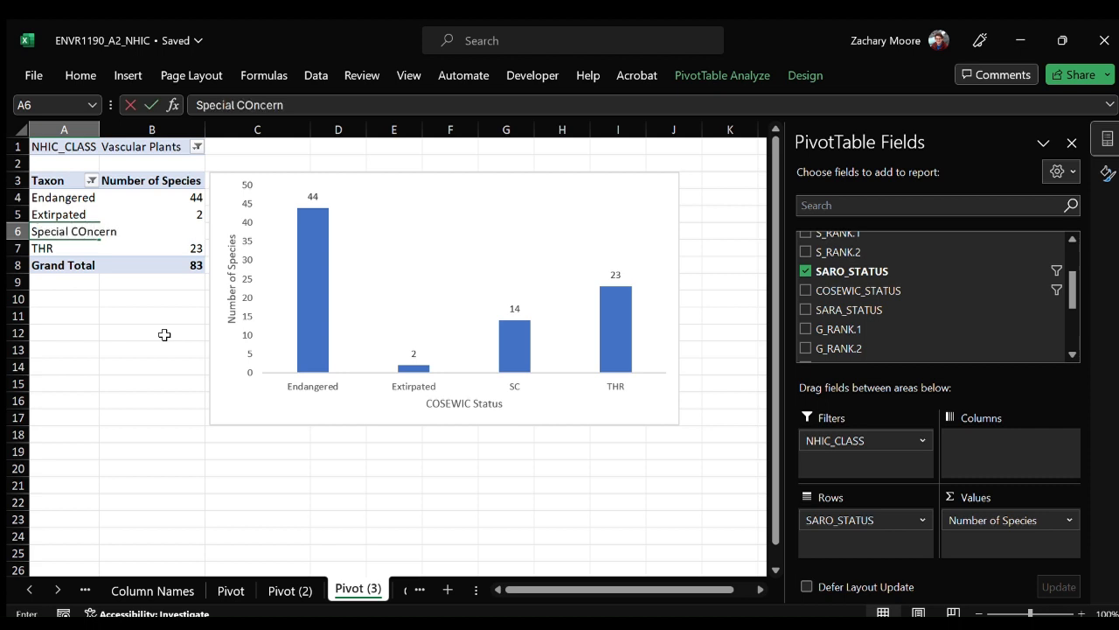
key(Return)
text(Threatened)
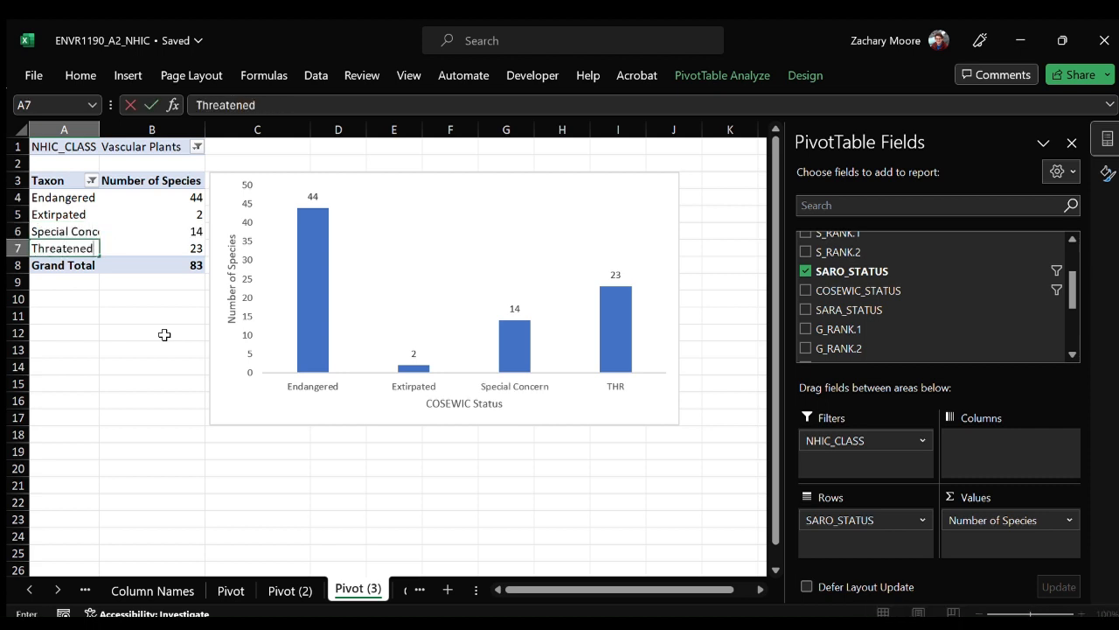
key(Return)
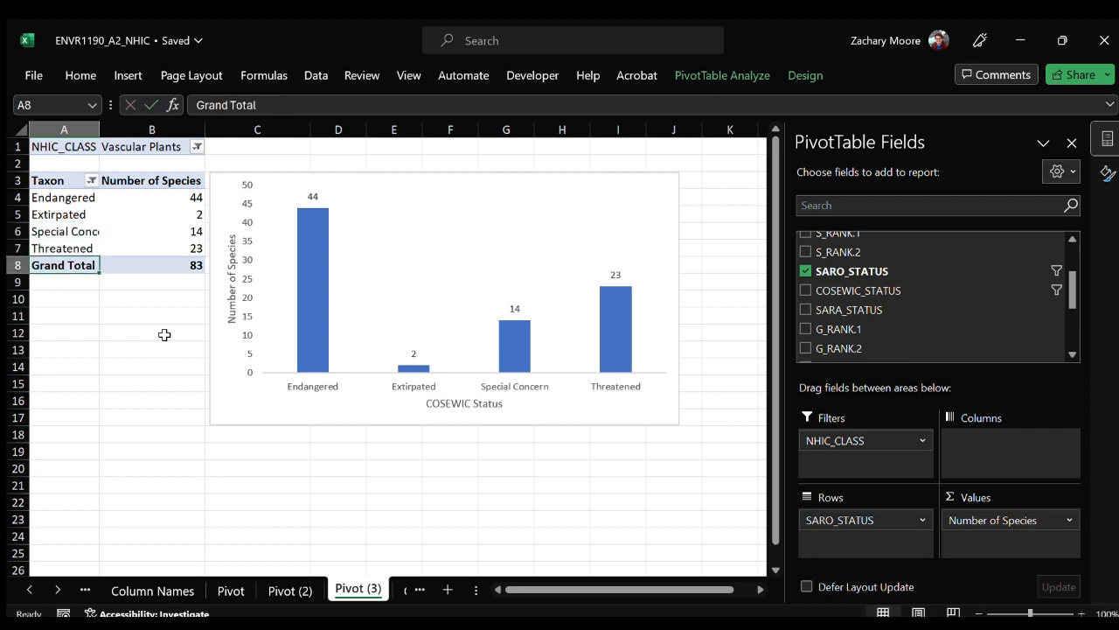
Reorder the status rows as Special Concern, Threatened, Endangered, Extirpated.
click(89, 250)
click(79, 247)
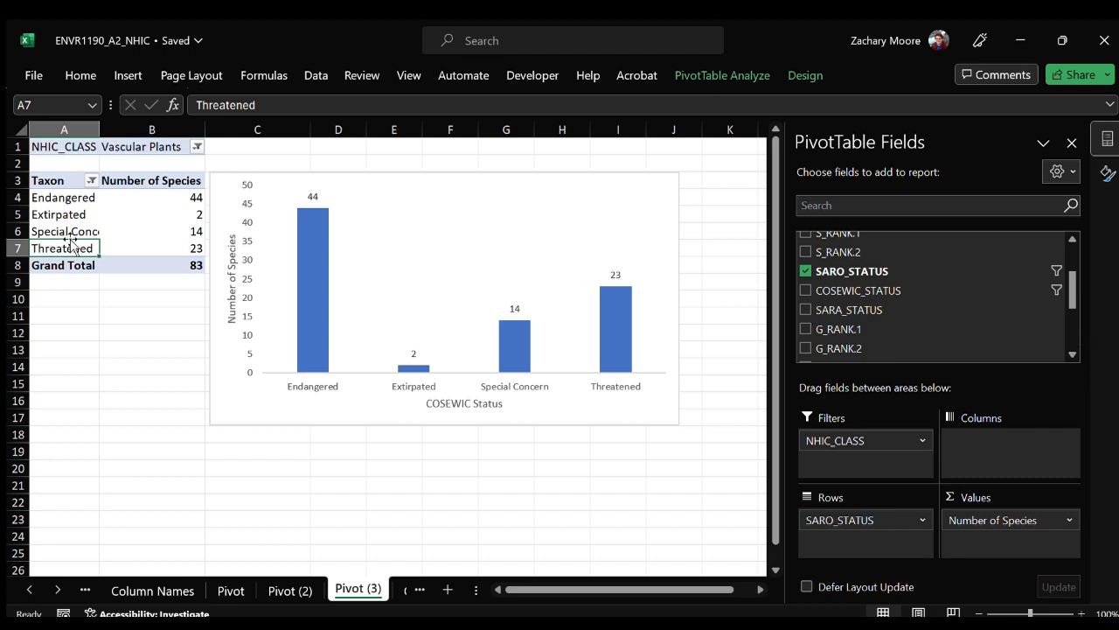
drag(71, 241, 81, 223)
click(77, 200)
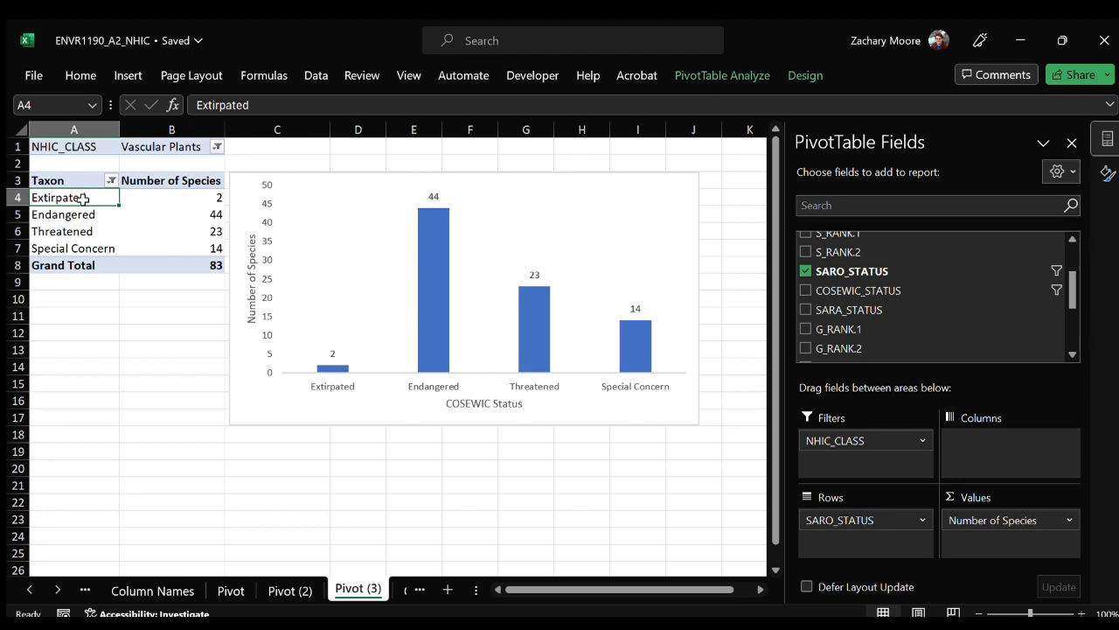
drag(83, 199, 85, 256)
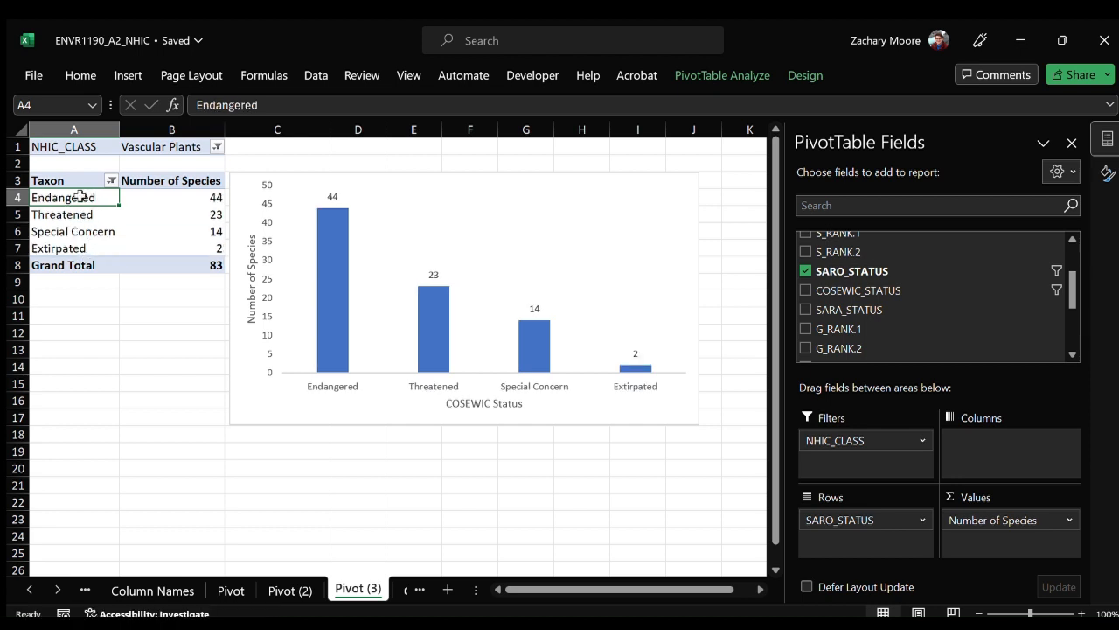
mouse_move(86, 210)
mouse_down()
mouse_move(83, 239)
mouse_move(86, 225)
mouse_up()
Fill the chart's Extirpated column with dark red and its Endangered column with red.
click(325, 340)
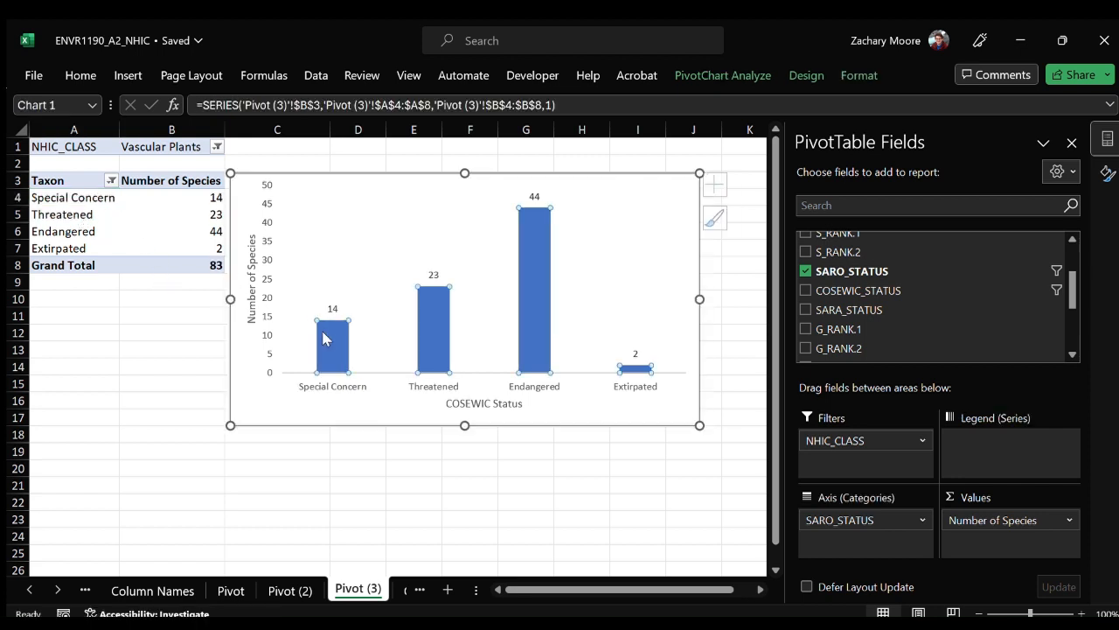
click(319, 344)
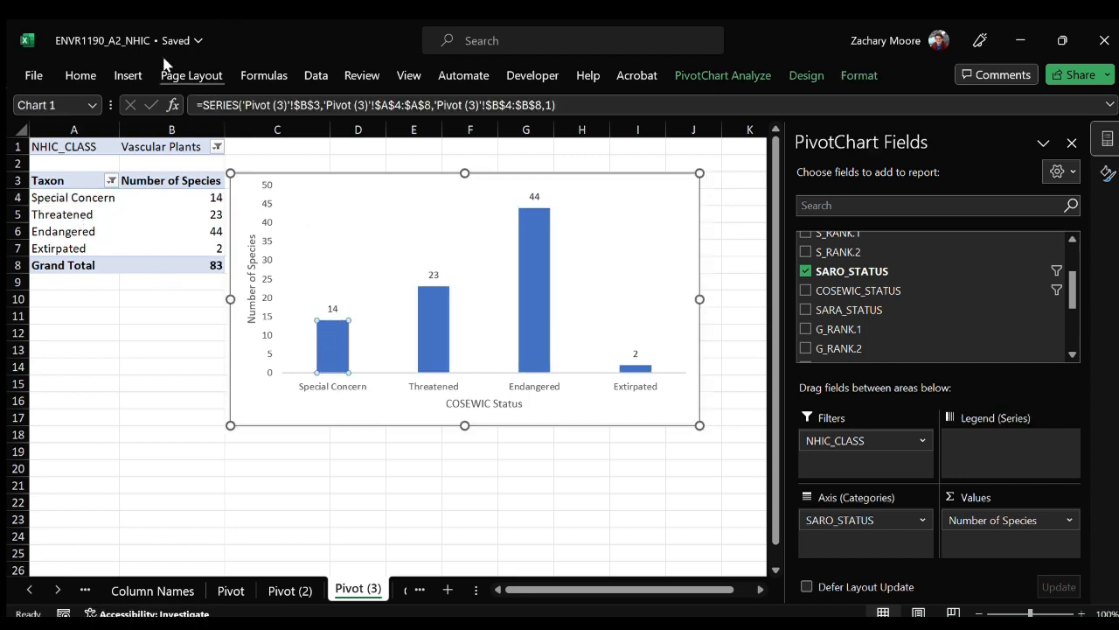
click(79, 75)
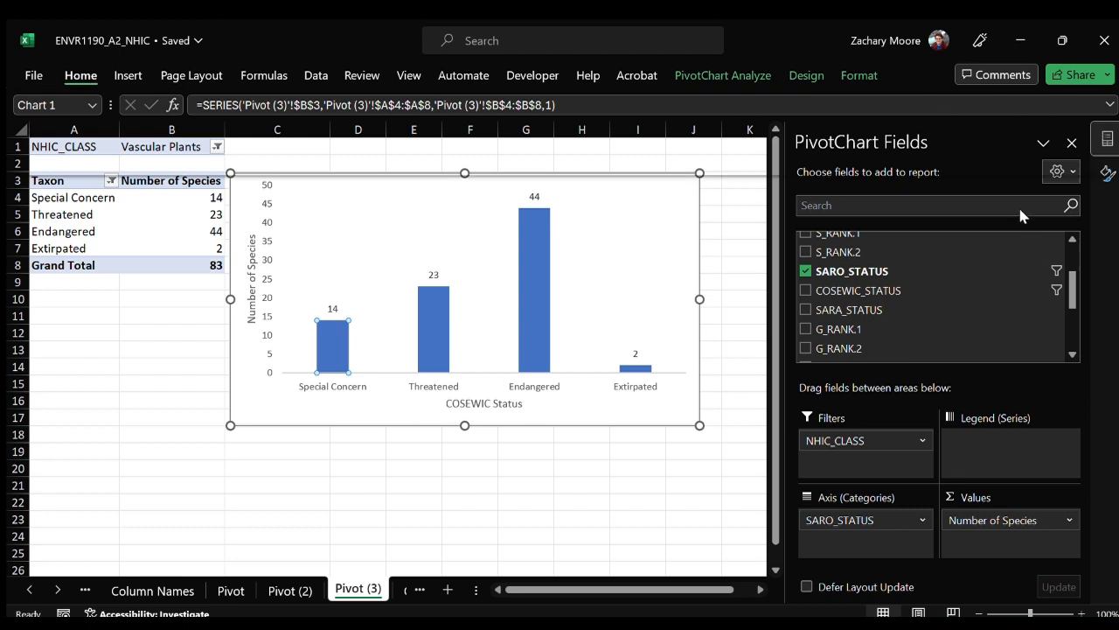
click(1014, 257)
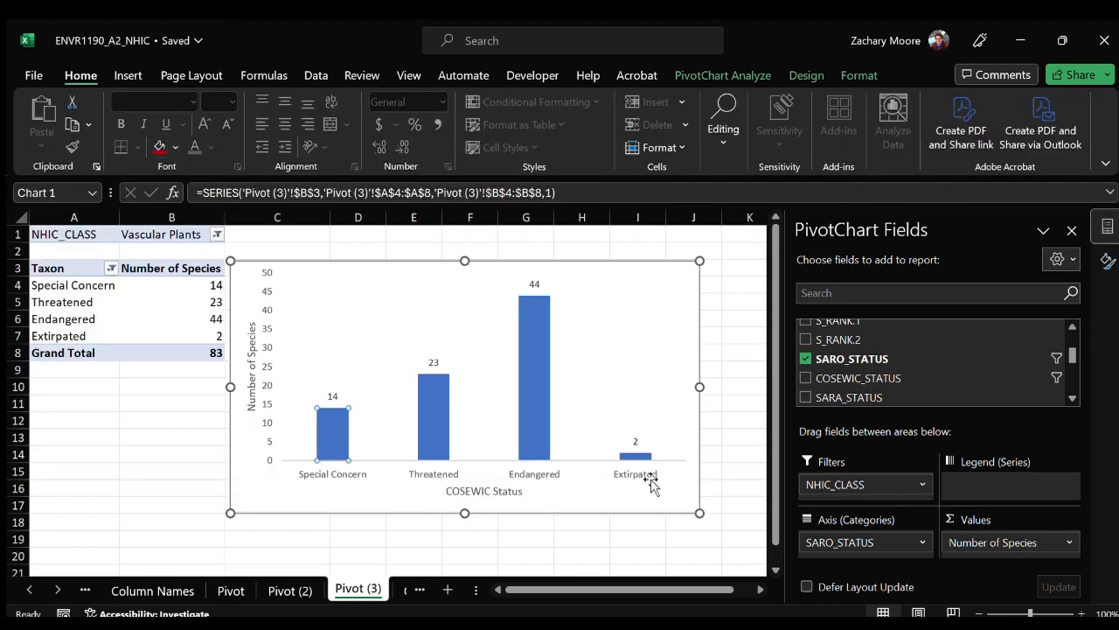
click(636, 455)
click(160, 147)
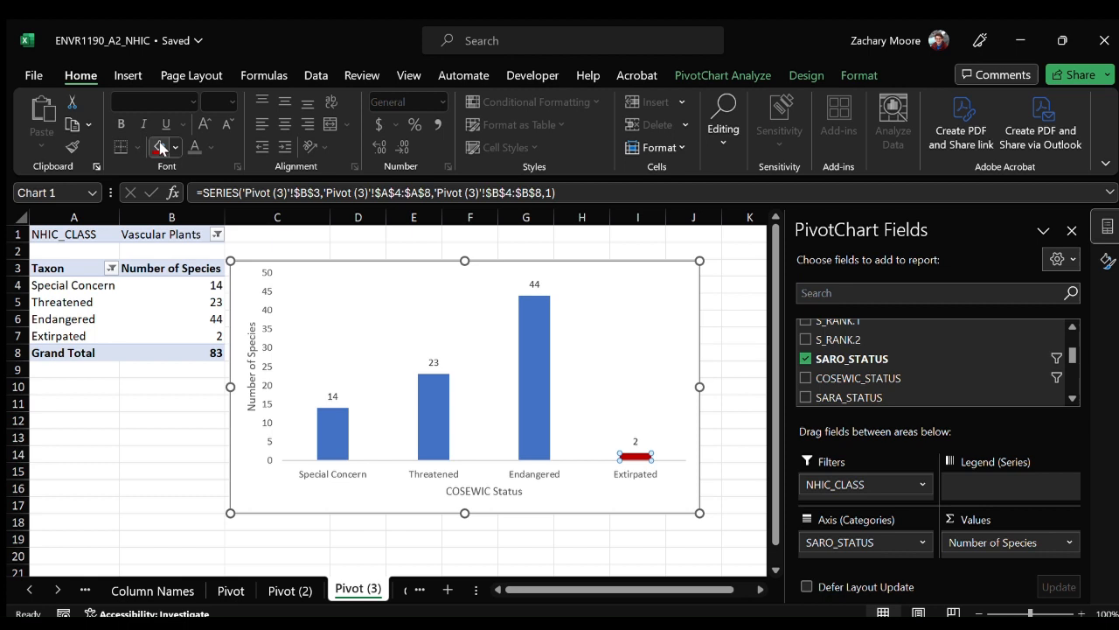
click(522, 375)
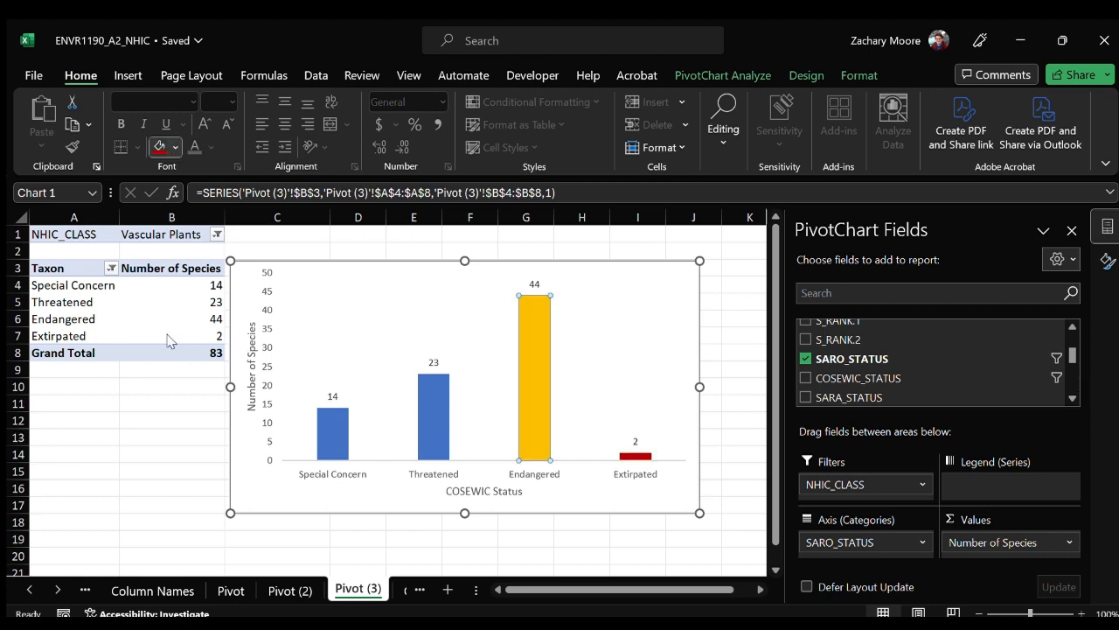
click(161, 147)
Fill the chart's Threatened column with orange and its Special Concern column with yellow.
click(429, 384)
click(175, 147)
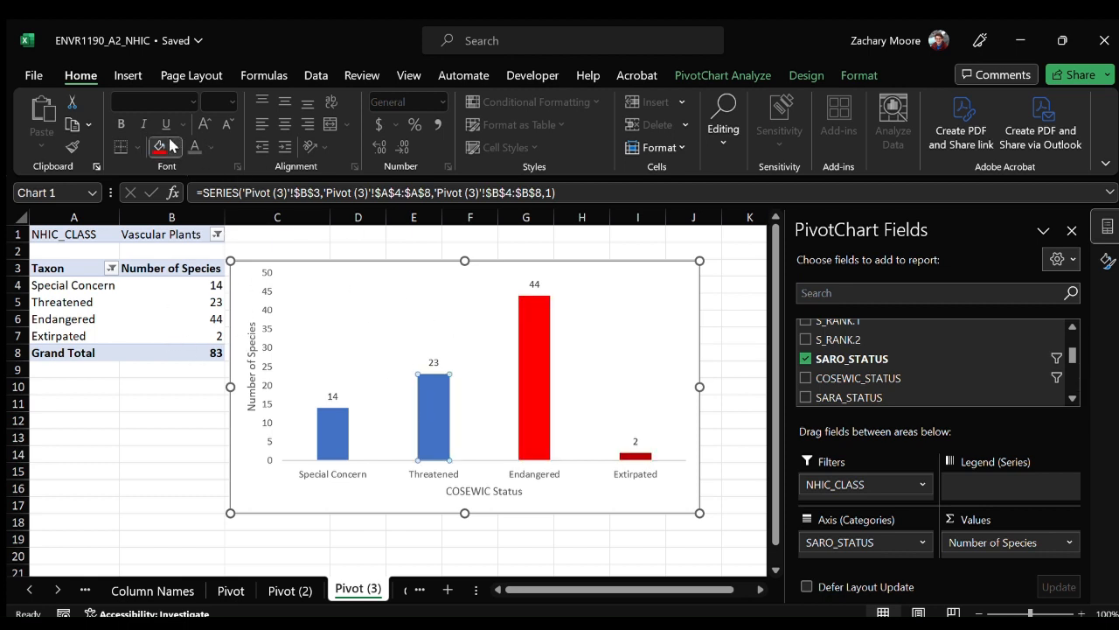
click(182, 333)
click(343, 441)
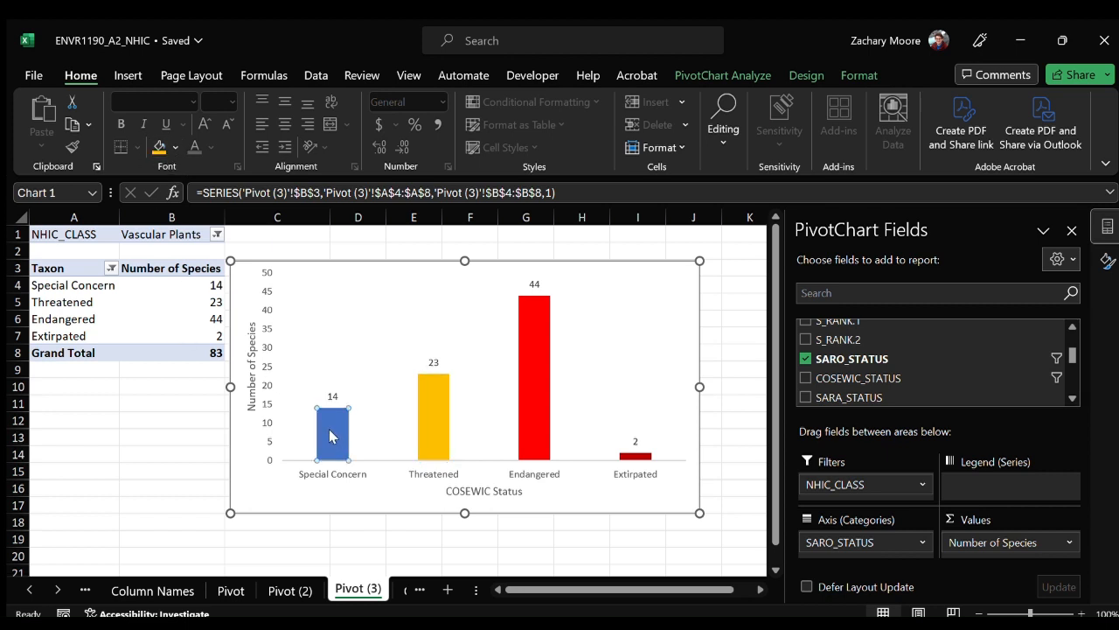
click(202, 335)
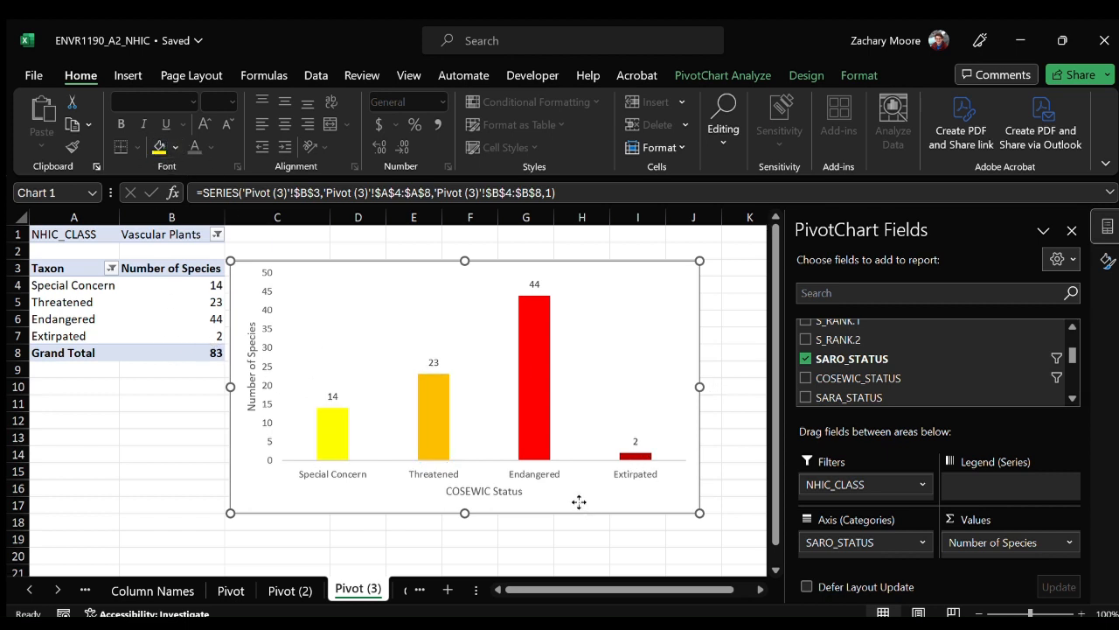
Change the chart's horizontal axis title to "SARO Status".
click(485, 491)
double_click(469, 489)
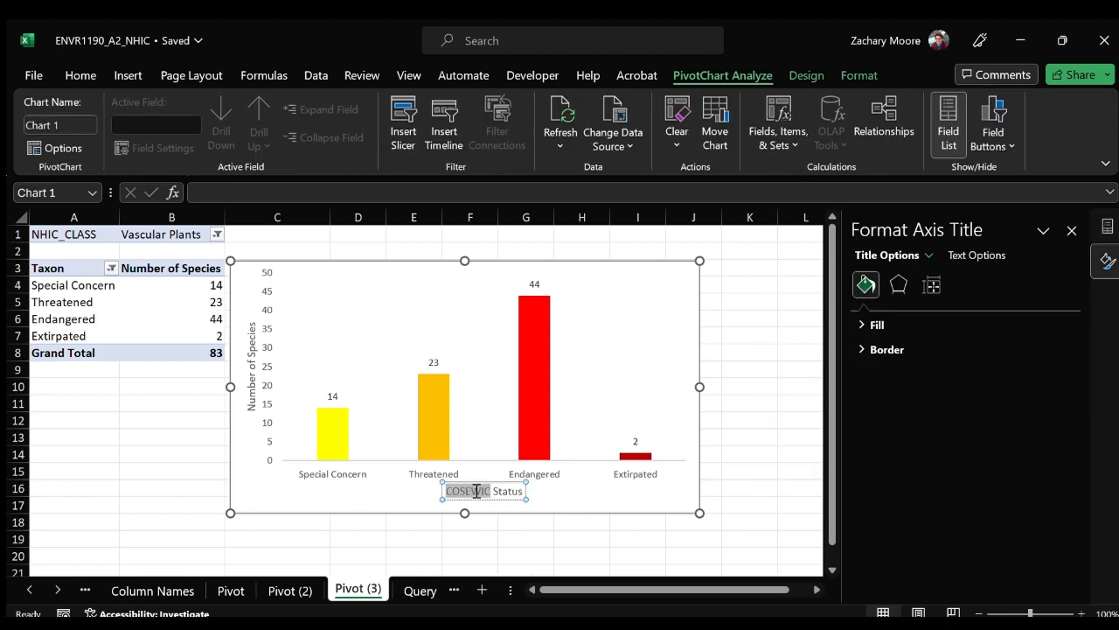
triple_click(473, 489)
triple_click(473, 488)
triple_click(471, 487)
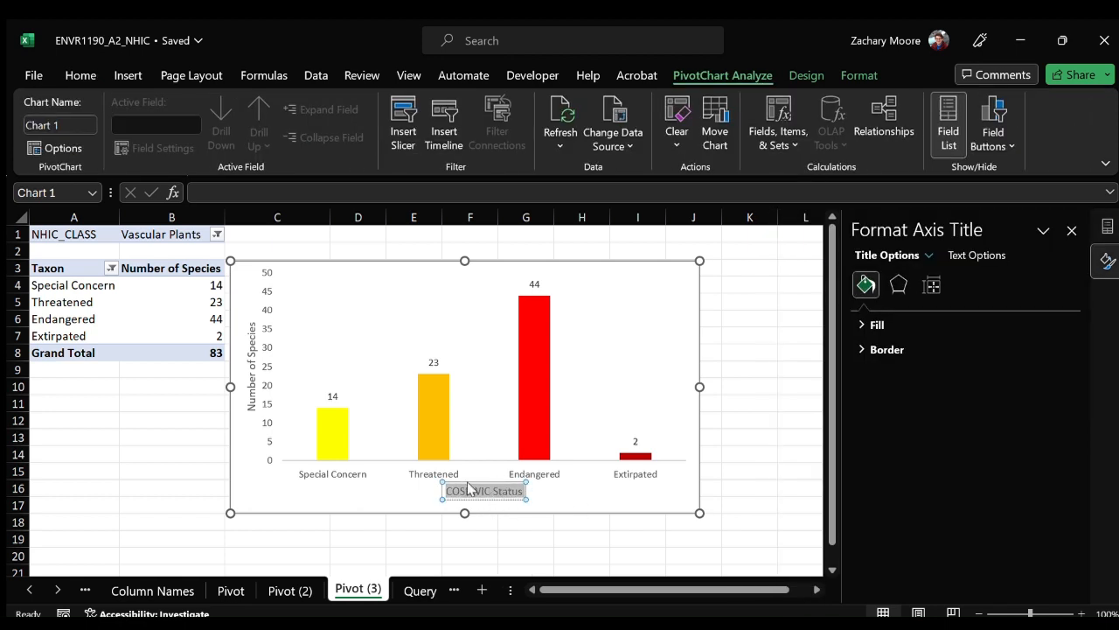
text(SARO Status)
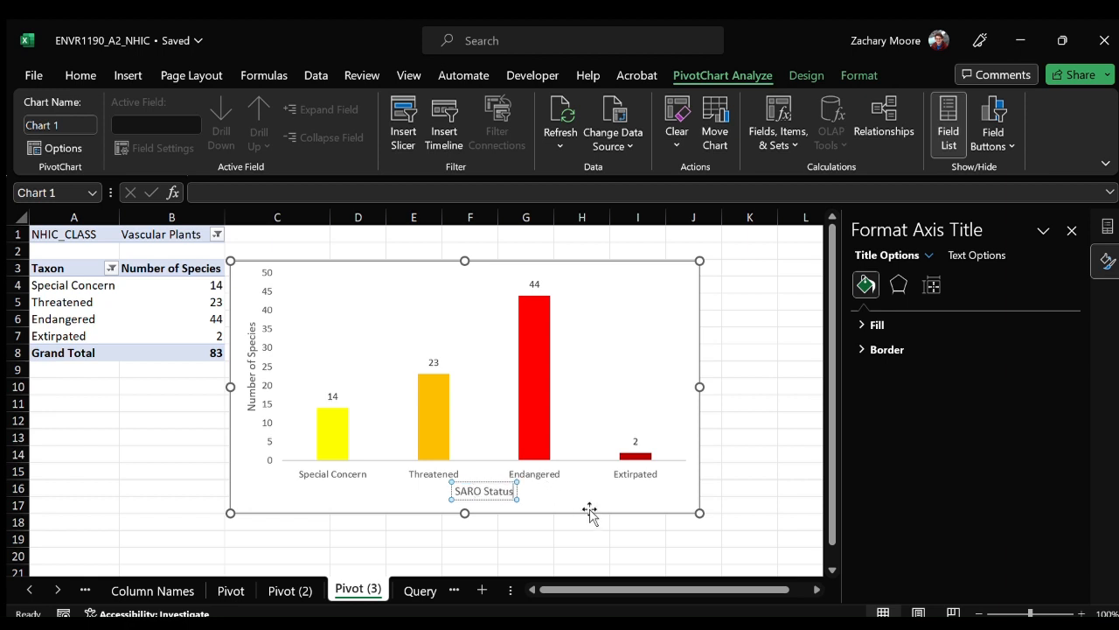
click(678, 505)
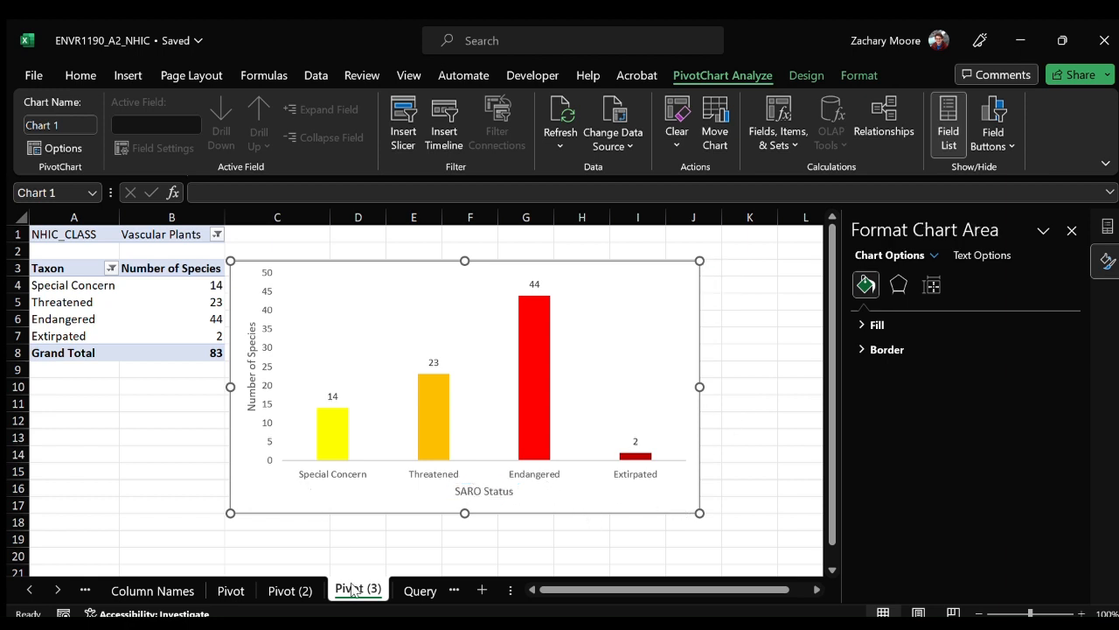
Duplicate the Pivot (3) sheet and show the field list of the copy's pivot table.
ctrl+drag(354, 591, 407, 593)
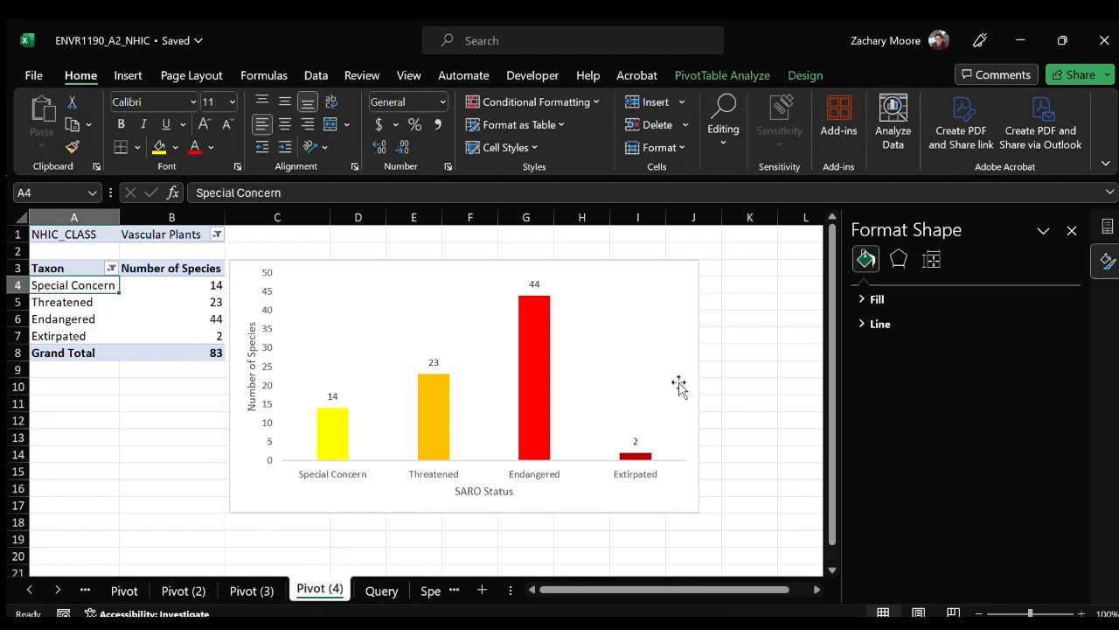
click(1107, 227)
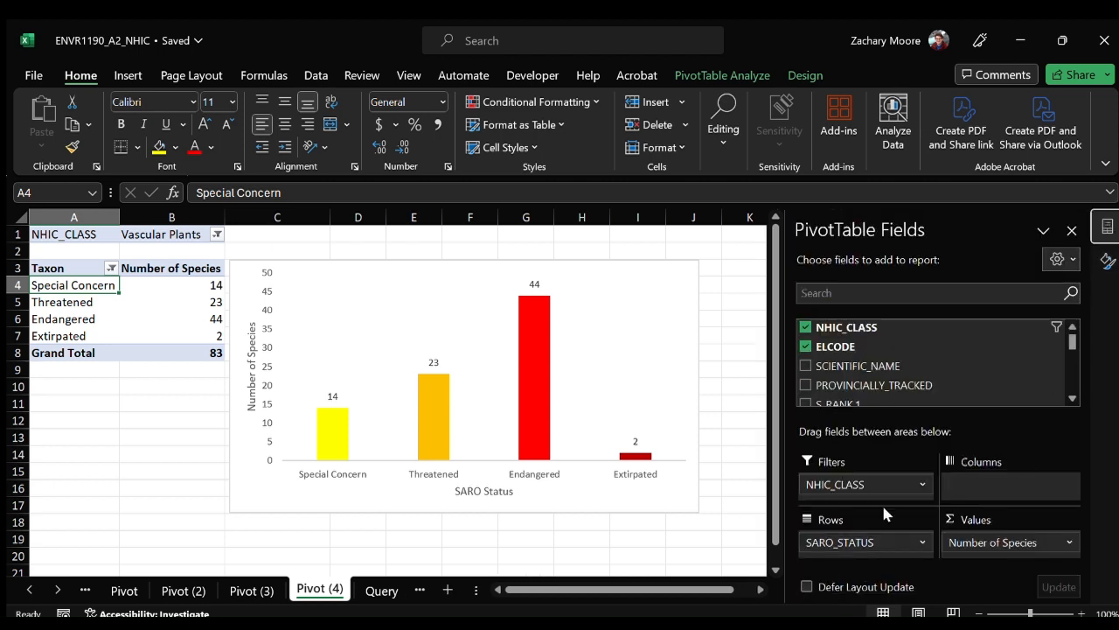
Replace SARO_STATUS with S_RANK.1 as the row field of the pivot table.
drag(876, 544, 872, 387)
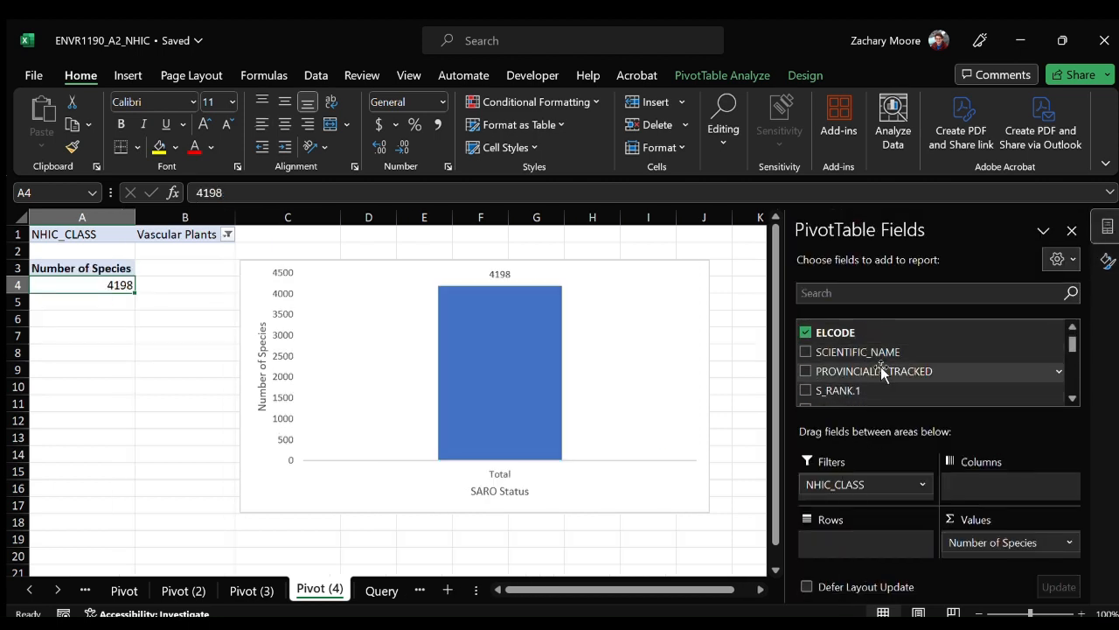
scroll(875, 382, up, 1)
scroll(882, 379, down, 2)
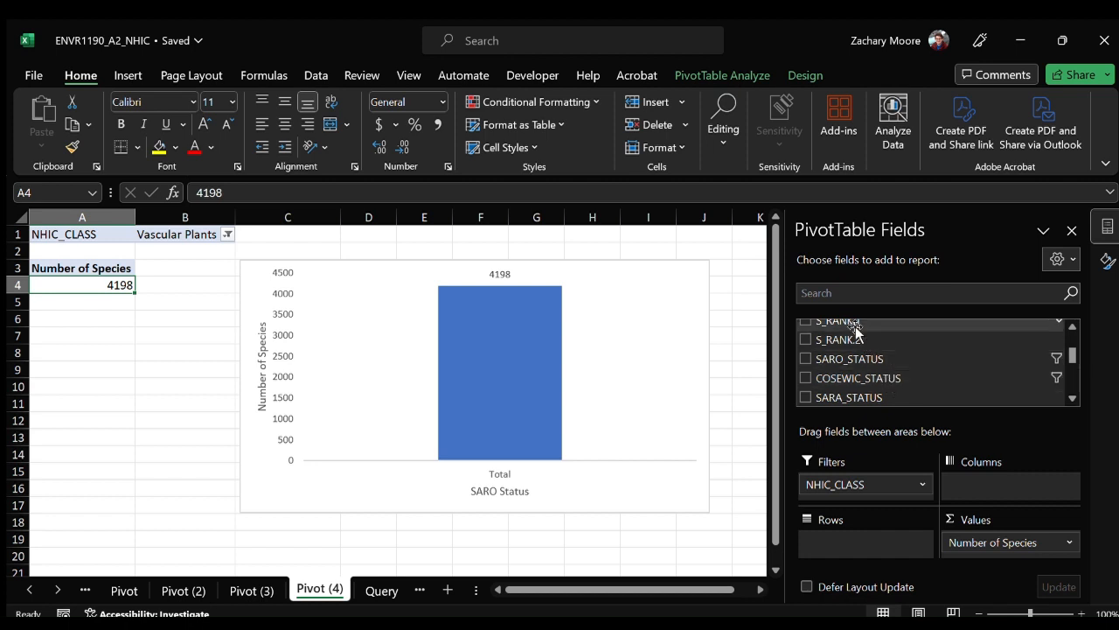
click(1072, 325)
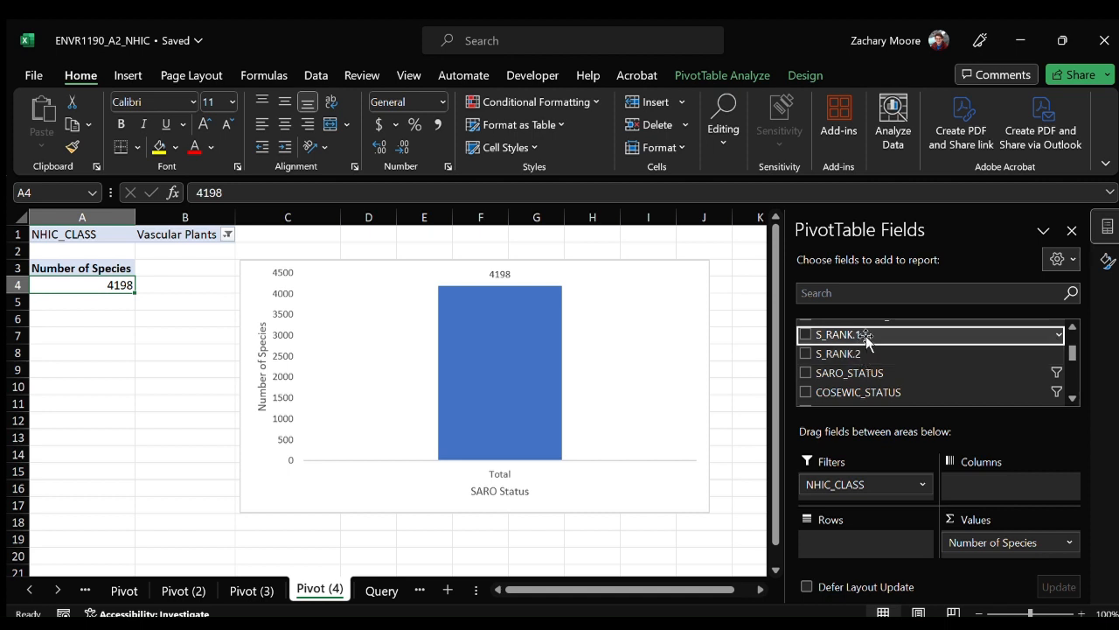
drag(866, 338, 865, 544)
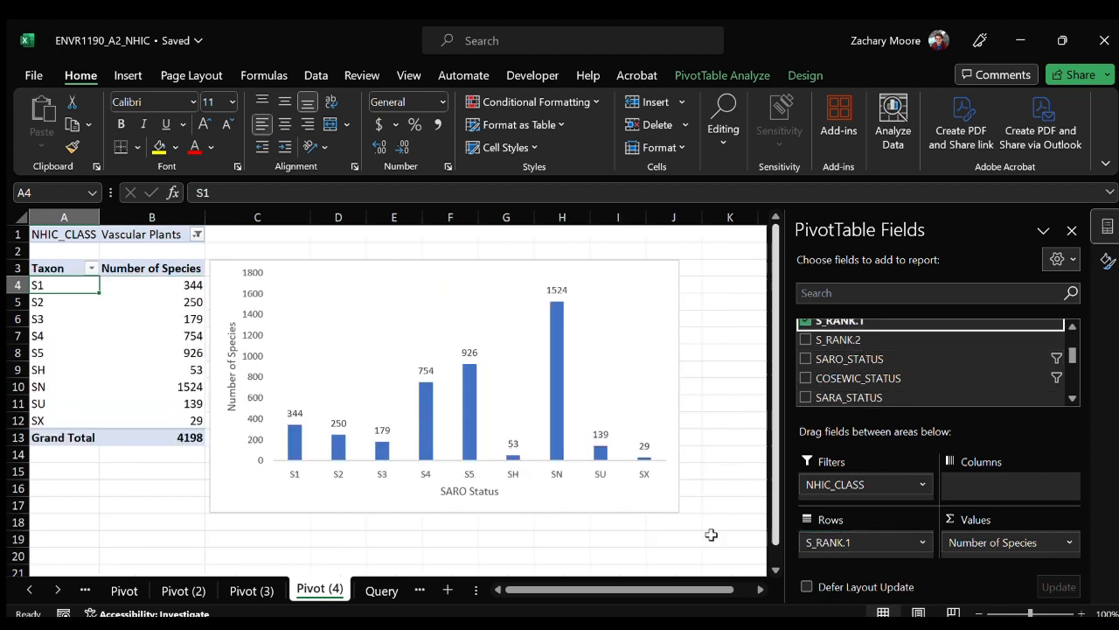
Change the chart's horizontal axis title to "S Rank".
click(468, 493)
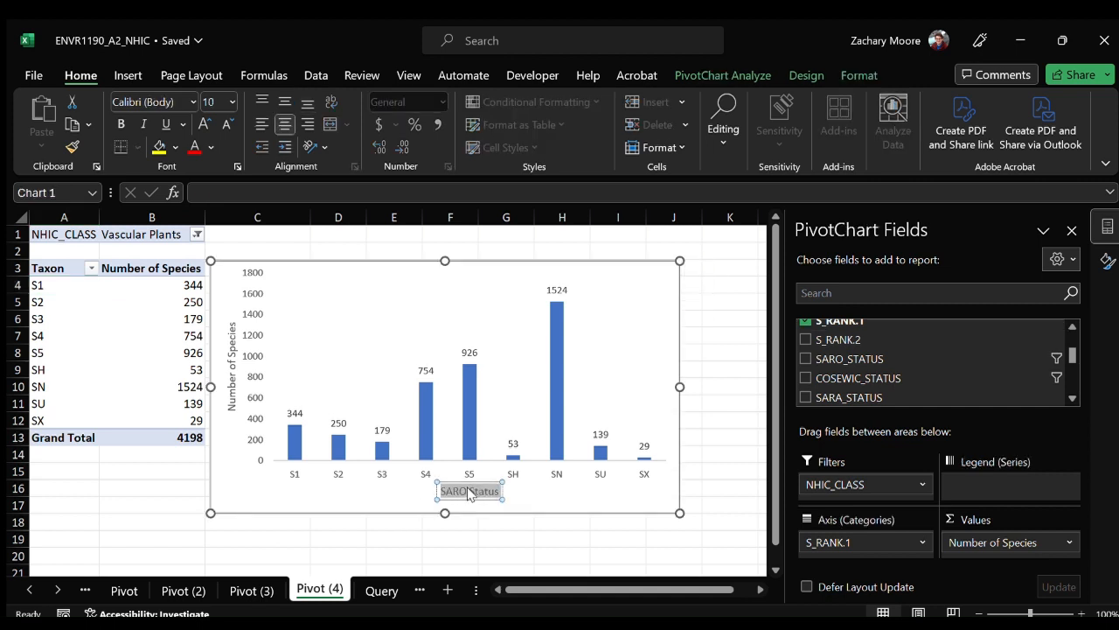
text(S Rank)
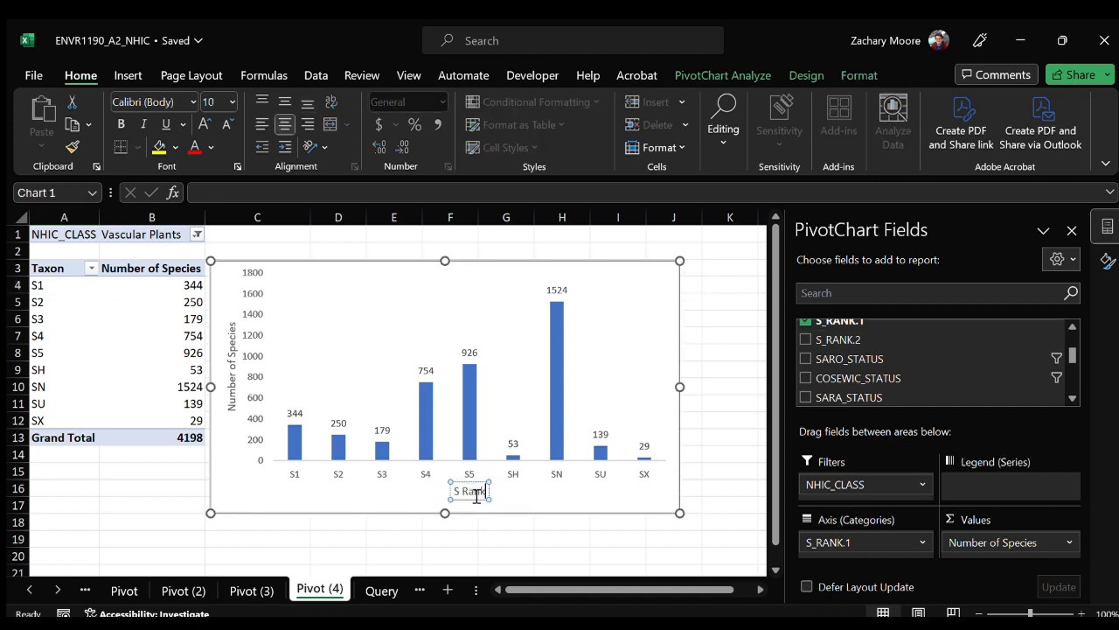
click(76, 285)
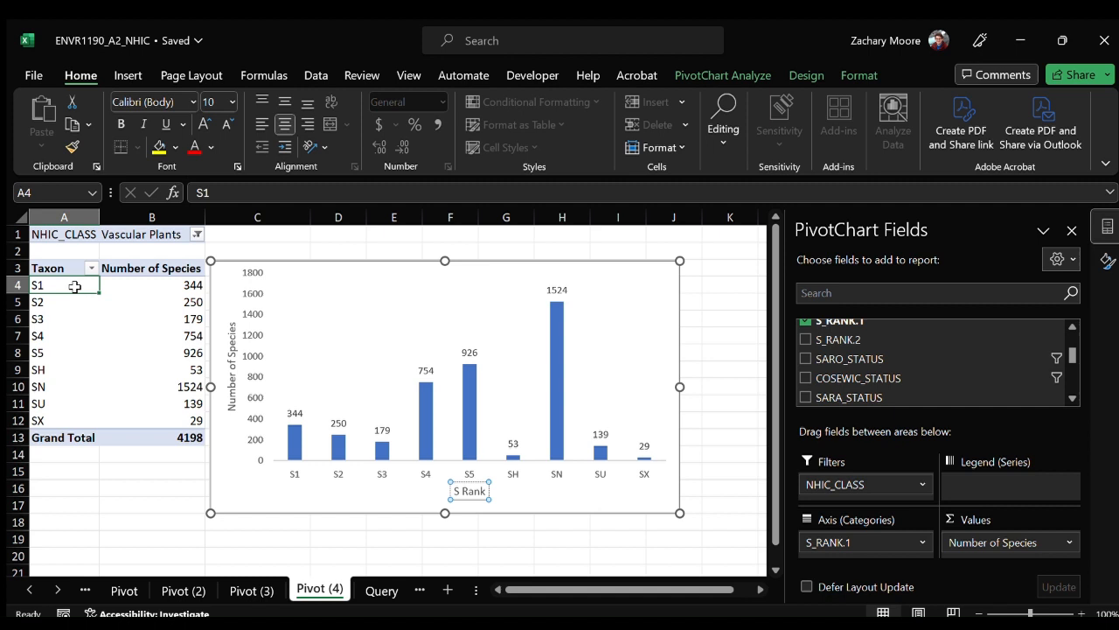
Rename the pivot table's SH row label as "SH (Historical)".
click(68, 372)
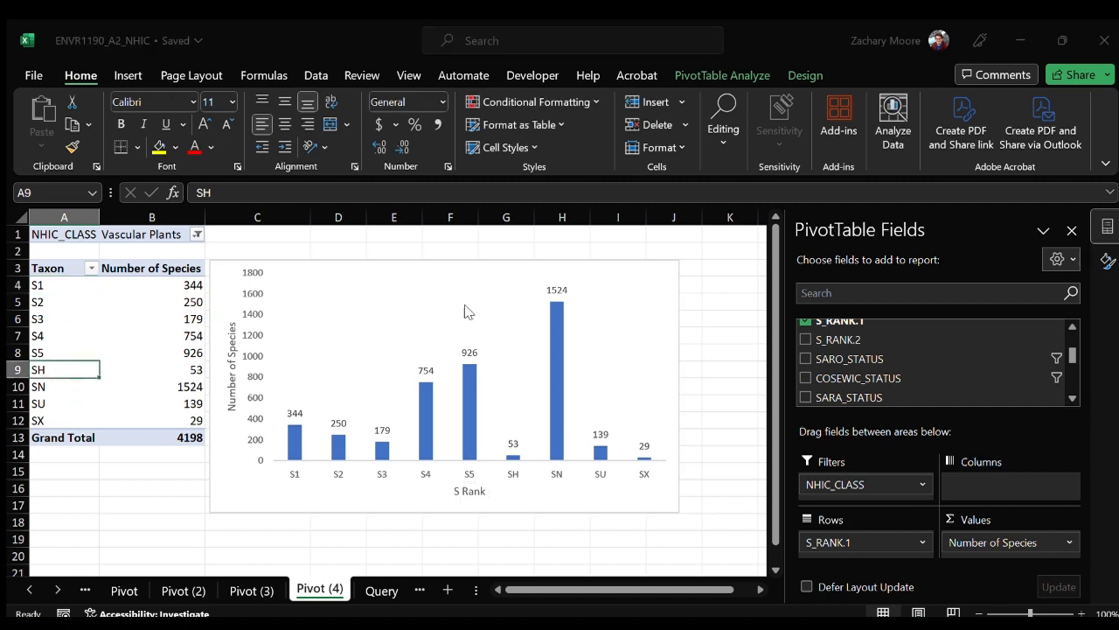
click(296, 196)
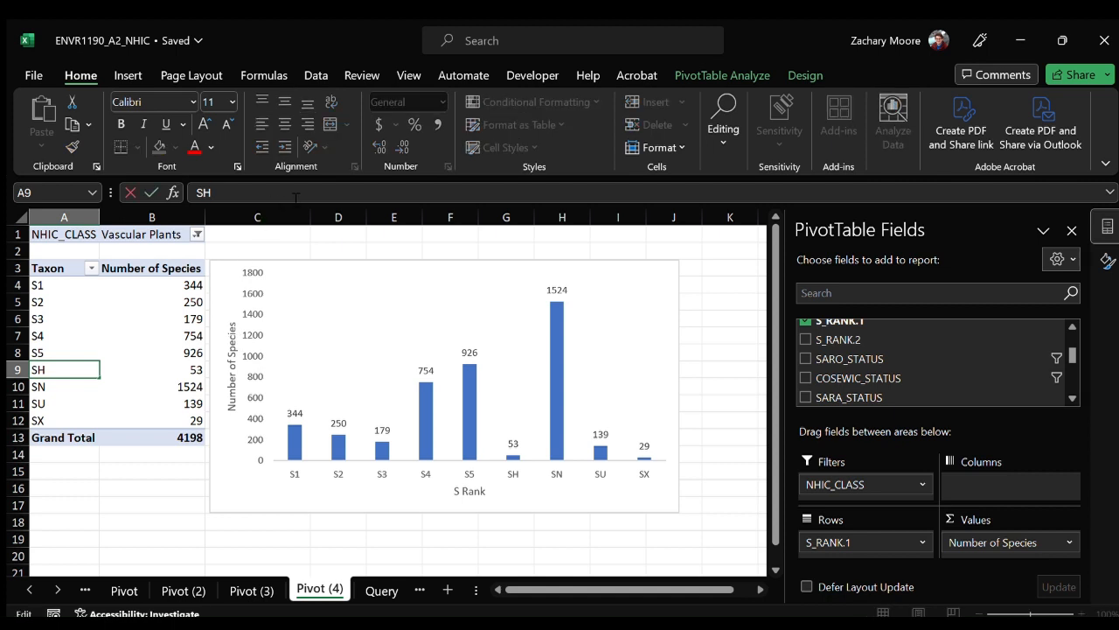
text((historical)
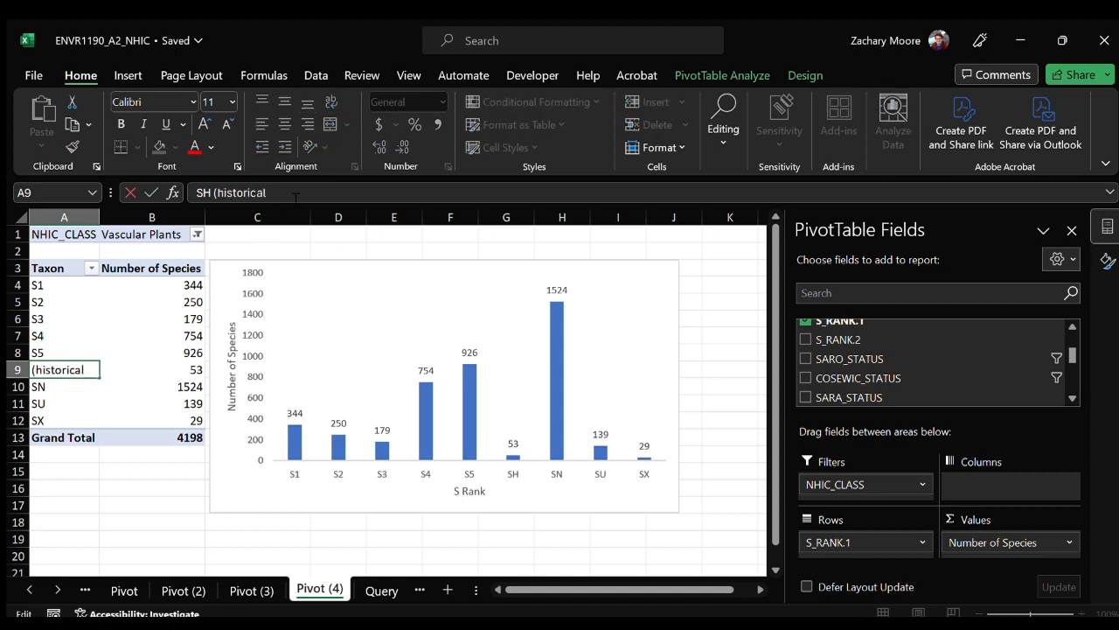
key(BackSpace)
key(BackSpace)
key(BackSpace)
key(BackSpace)
key(BackSpace)
key(BackSpace)
key(BackSpace)
key(BackSpace)
key(BackSpace)
key(BackSpace)
text(Historical)
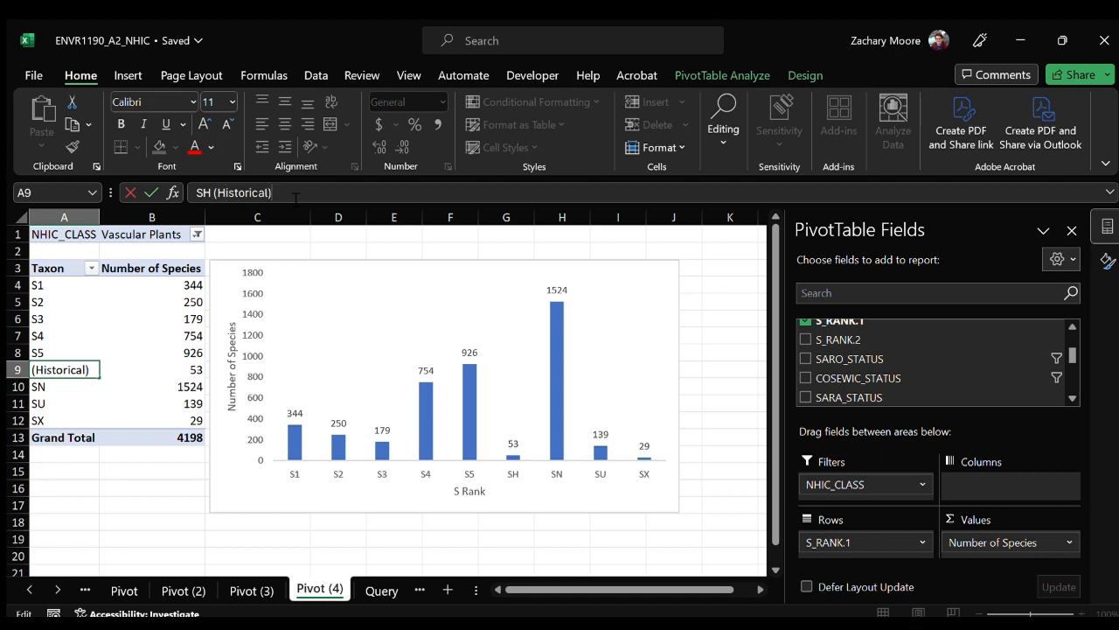
text())
key(Return)
Rename the pivot table's SN row label as "SNA (Not Applicable)".
click(295, 196)
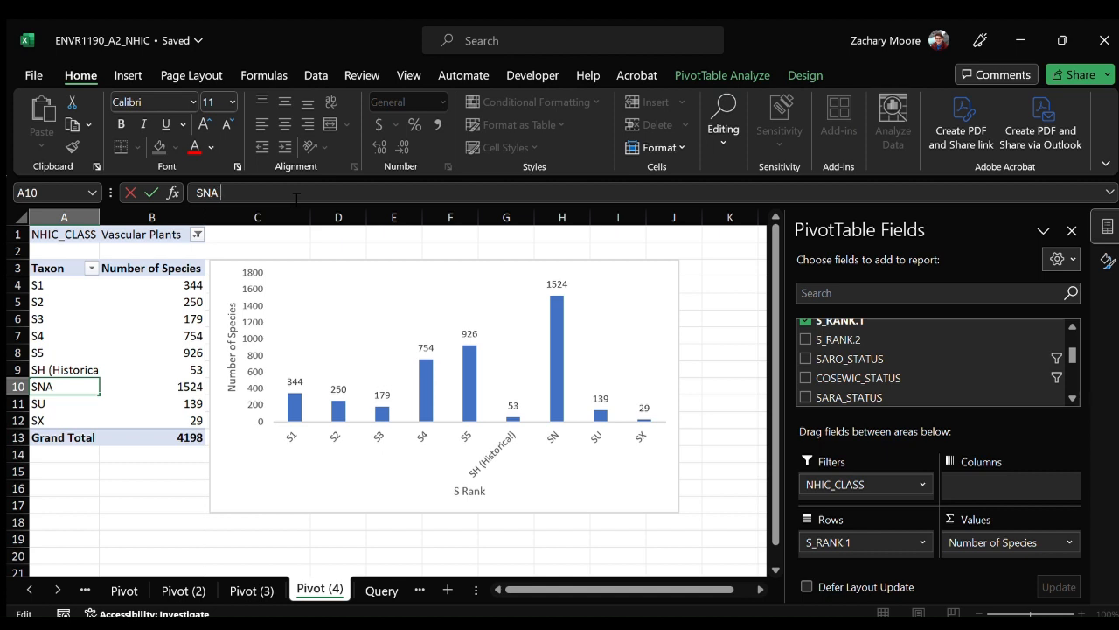
text(A (Not Applicable)
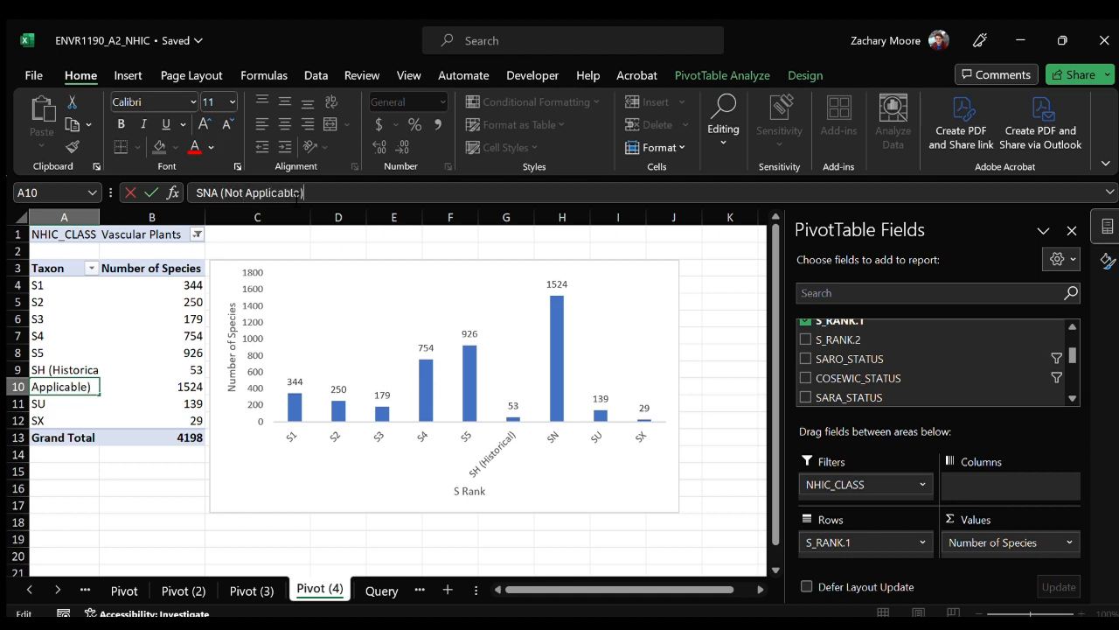
key(Return)
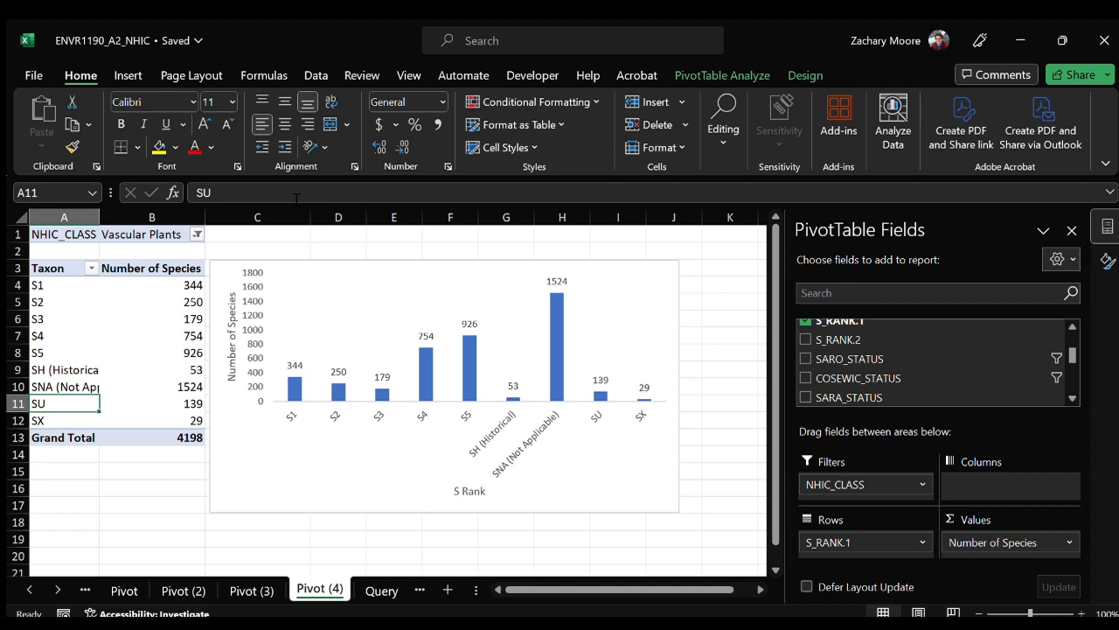
Rename the SU row label as "SU (Unranked)" and the SX row label as "SX (Extirpated)".
click(297, 199)
text((Unranked))
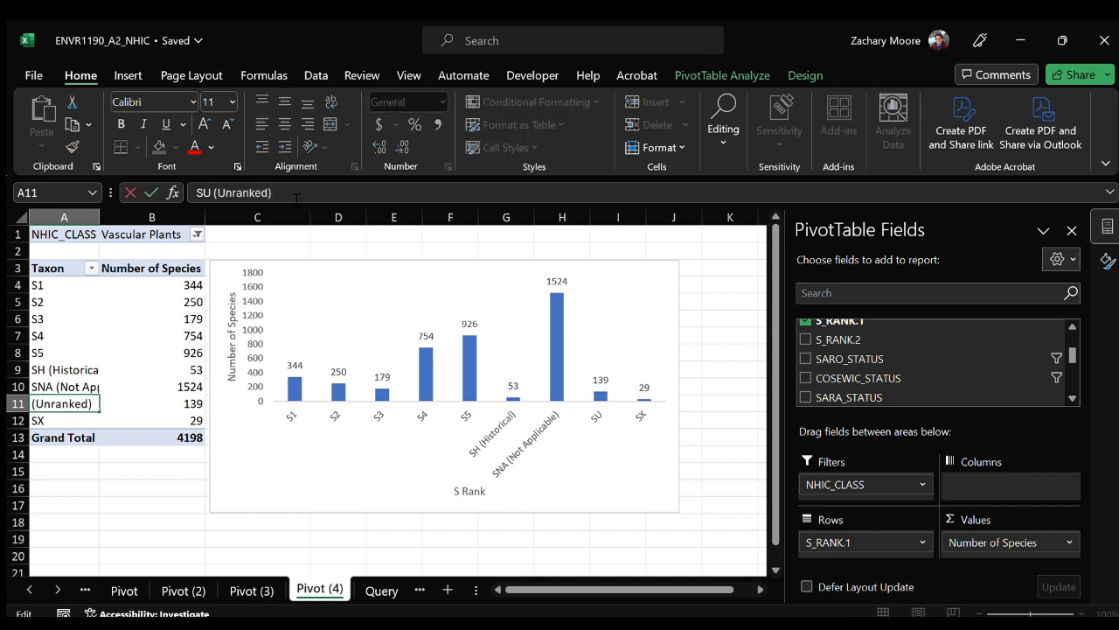
key(Return)
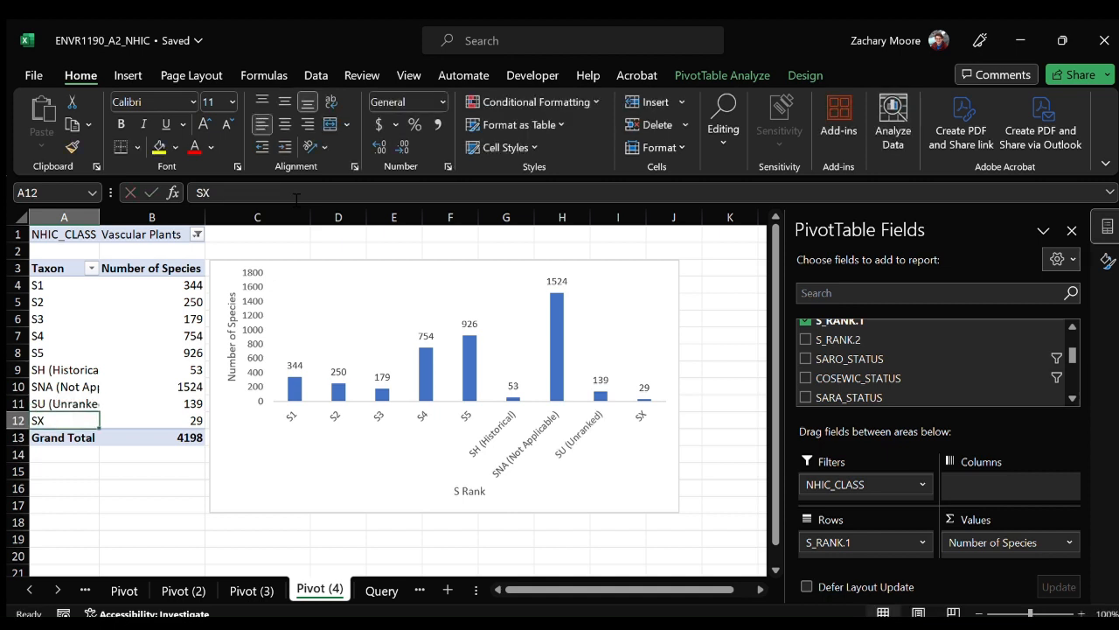
click(297, 198)
text((Extirpated))
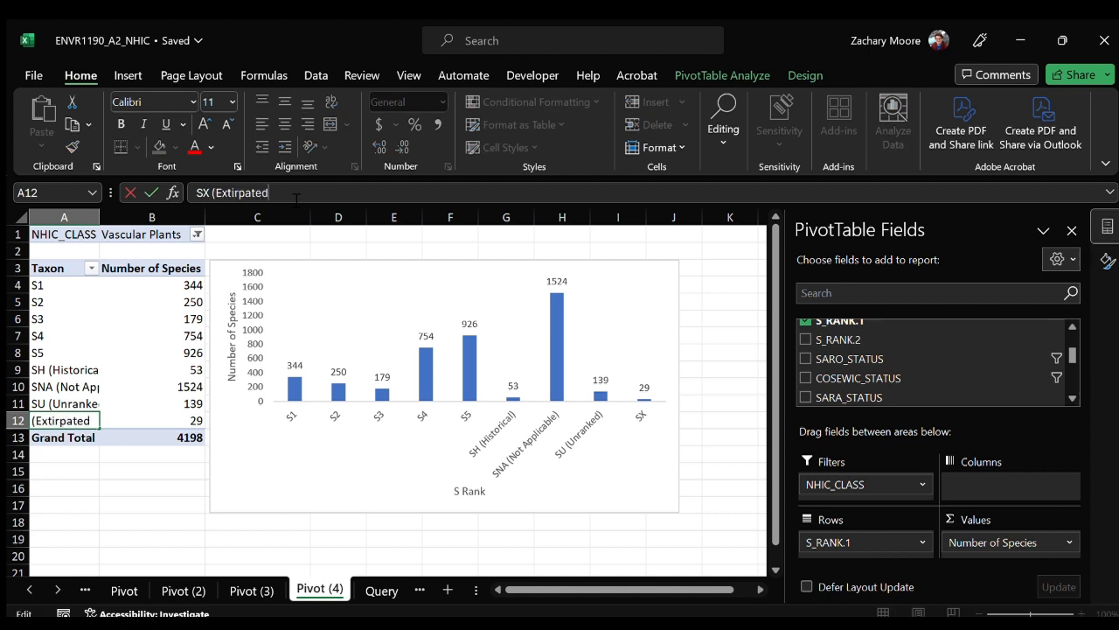
key(Return)
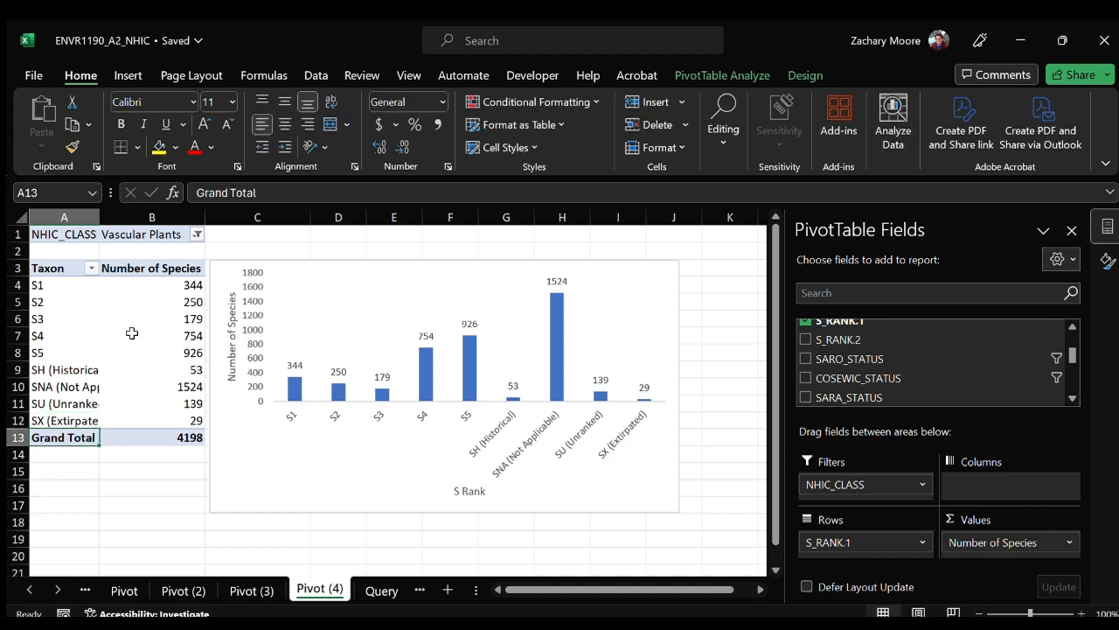
Reorder the pivot rows so SH (Historical) comes first and SX (Extirpated) second, ahead of S1.
click(77, 404)
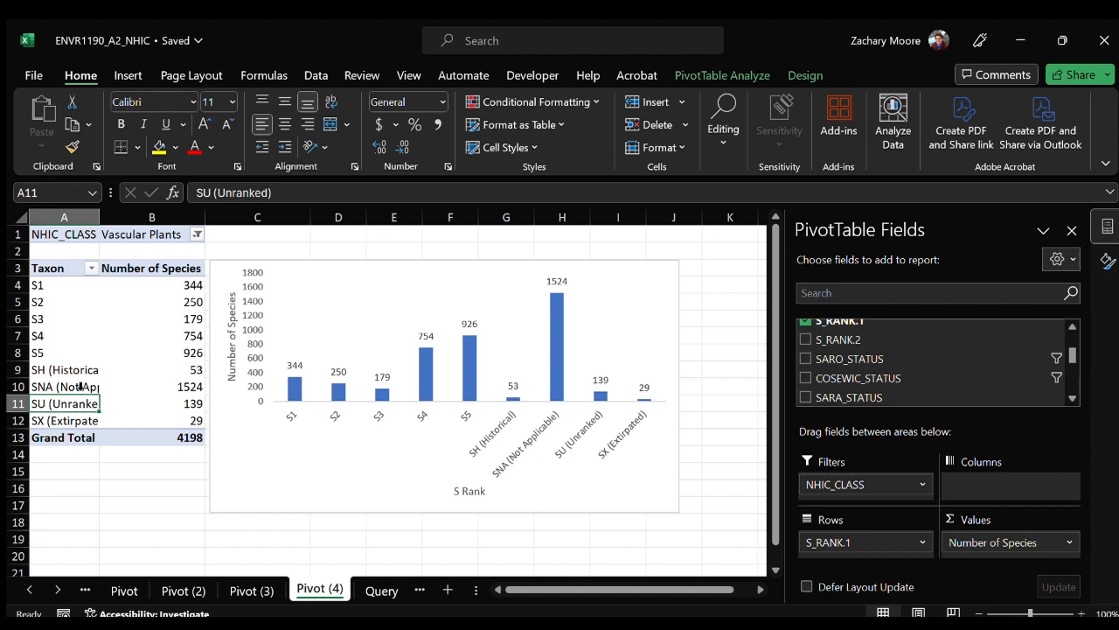
click(66, 374)
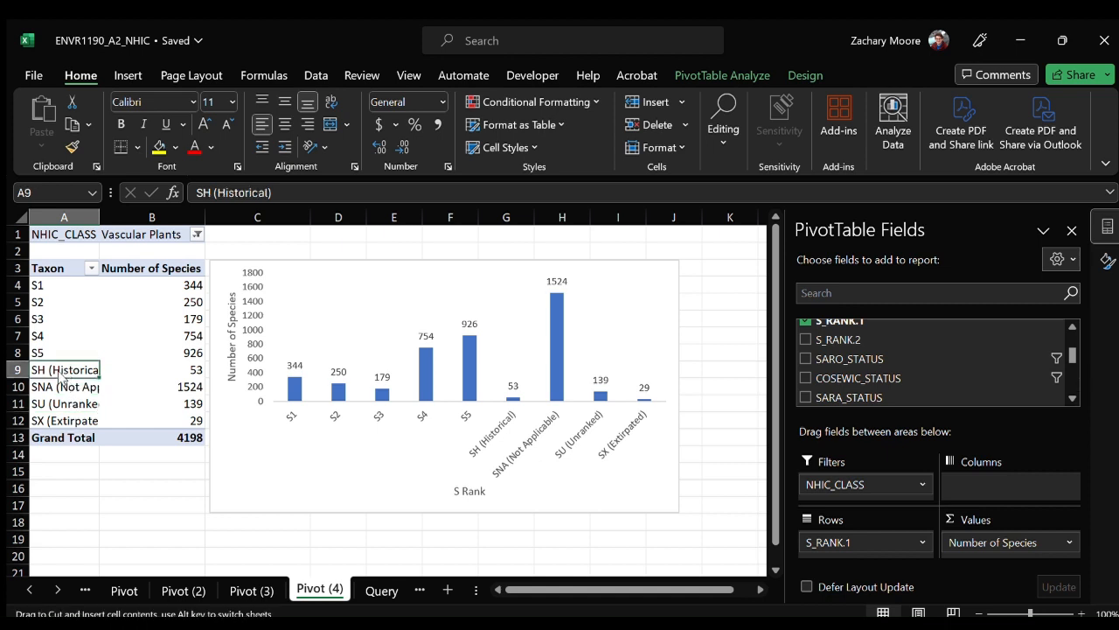
drag(66, 377, 65, 284)
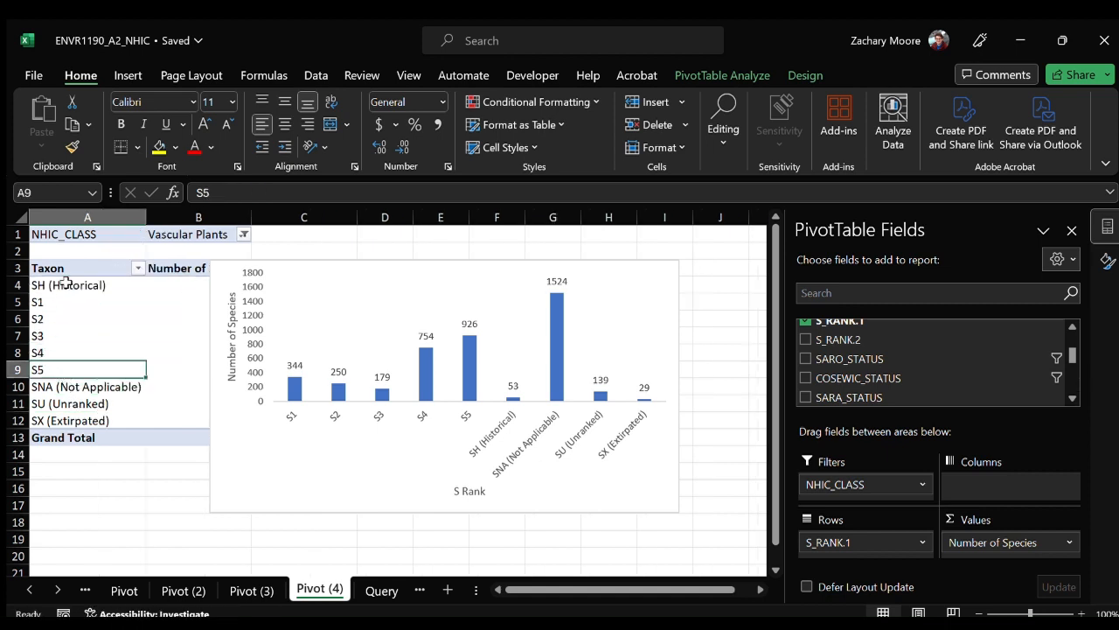
click(83, 421)
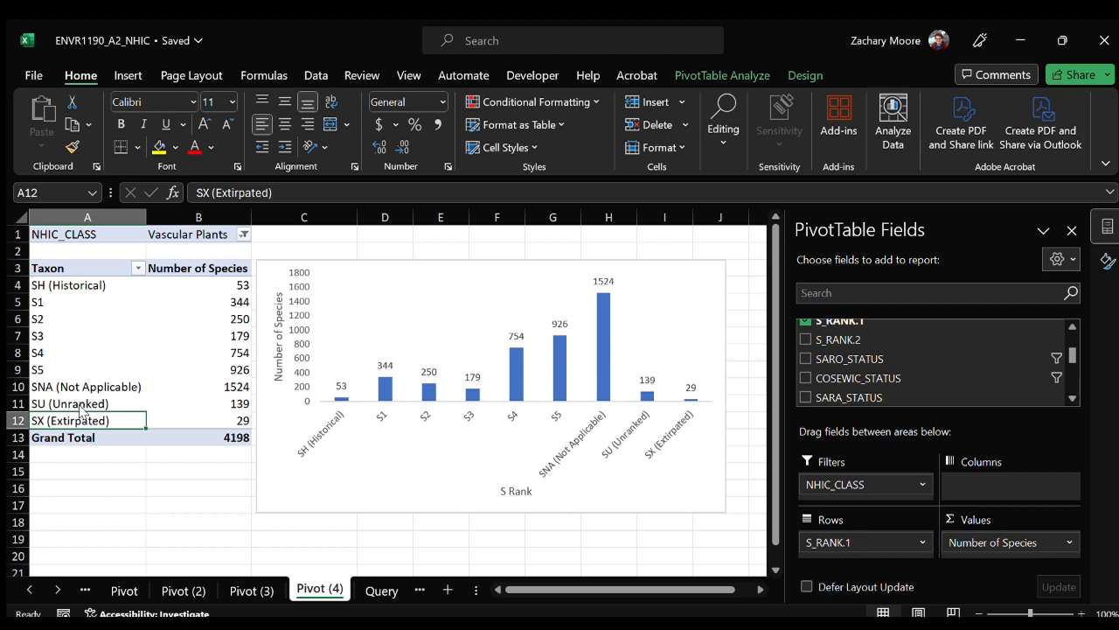
drag(92, 421, 88, 302)
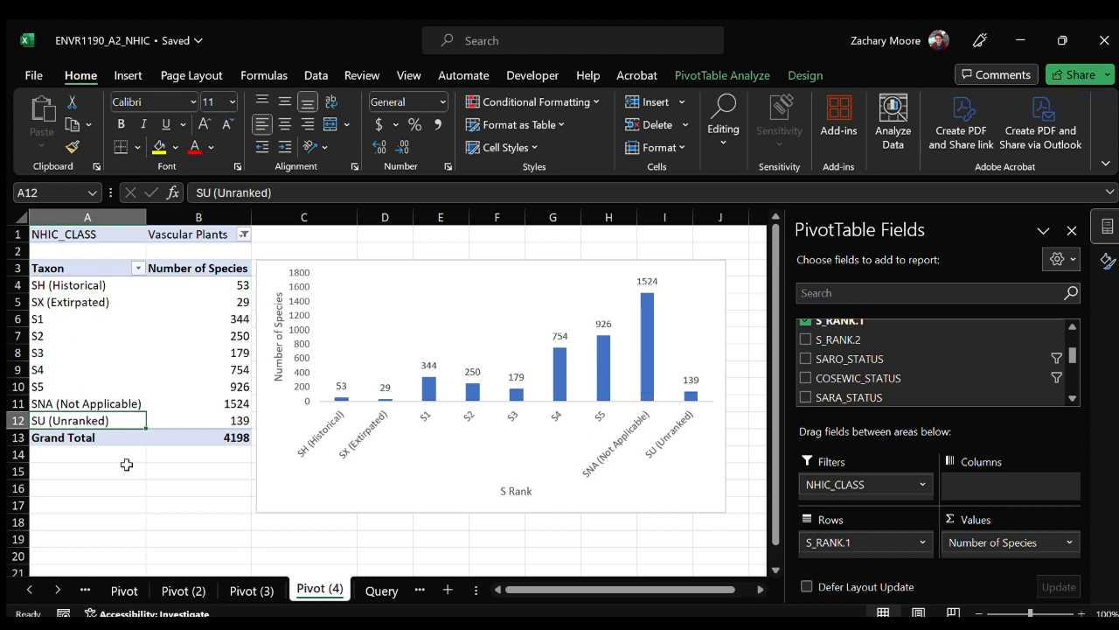
click(92, 405)
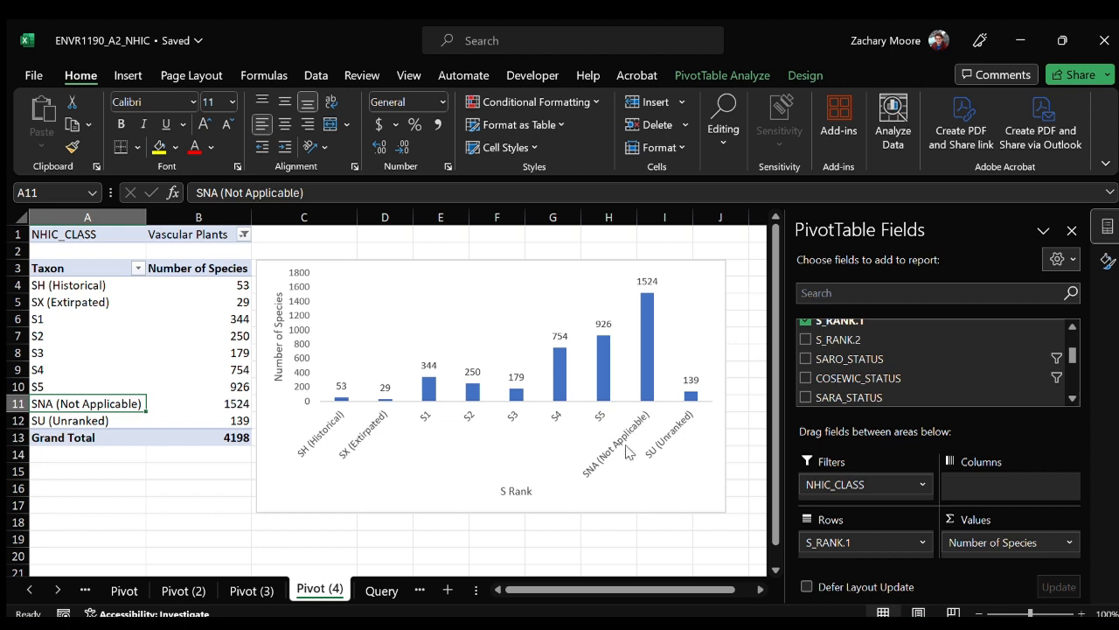
Fill the chart's SH (Historical) and SX (Extirpated) columns with dark red.
click(339, 398)
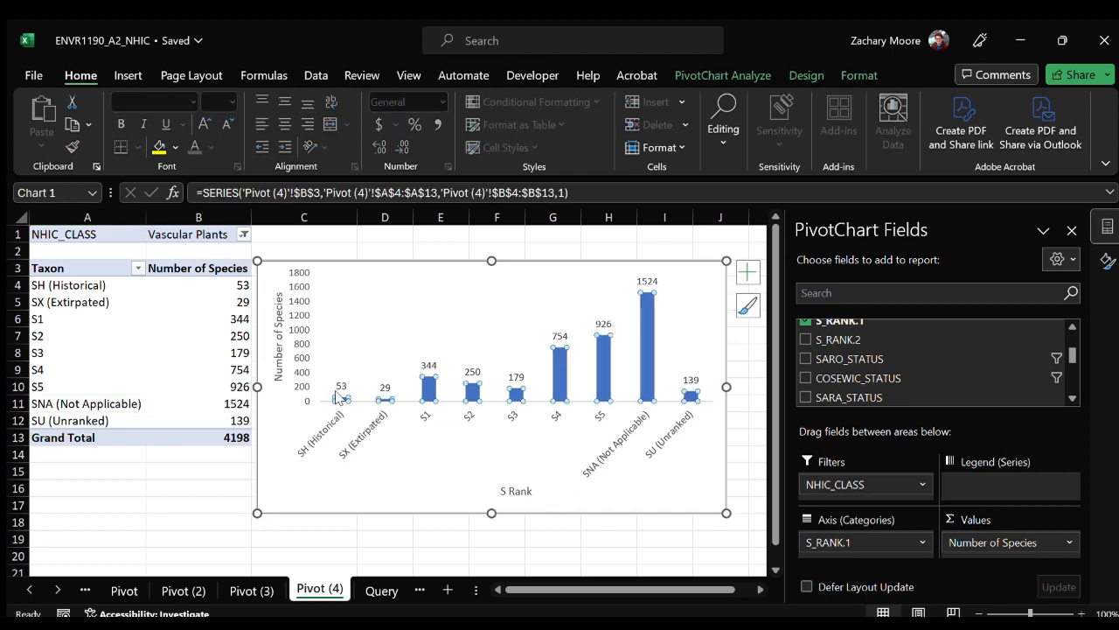
click(339, 398)
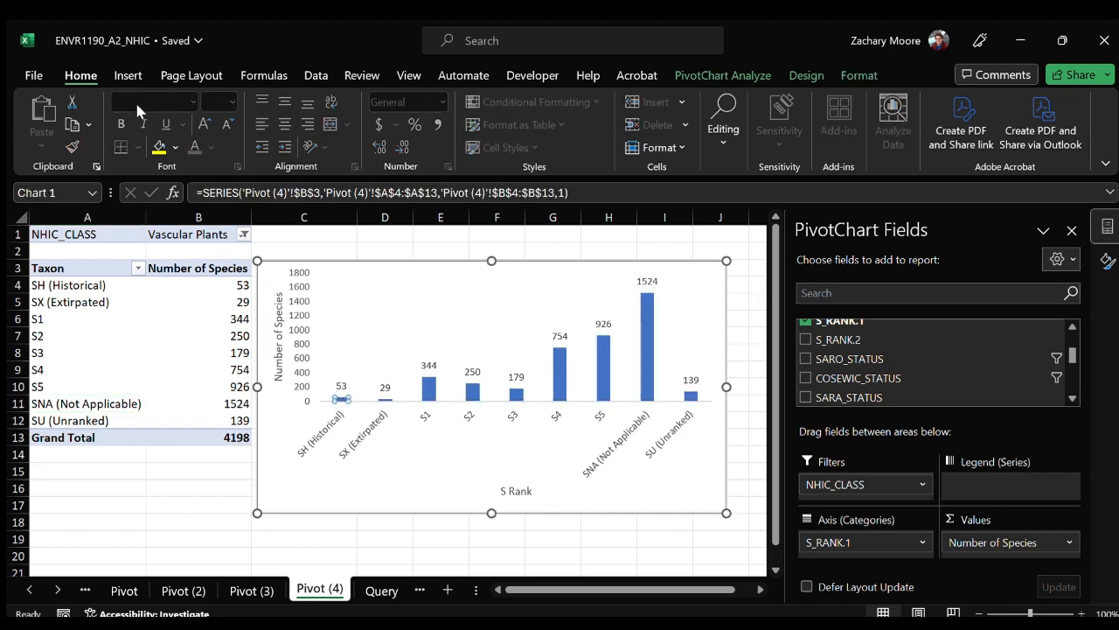
click(172, 143)
click(159, 147)
Fill the chart's SU (Unranked) and SNA (Not Applicable) columns with black.
click(690, 395)
click(186, 228)
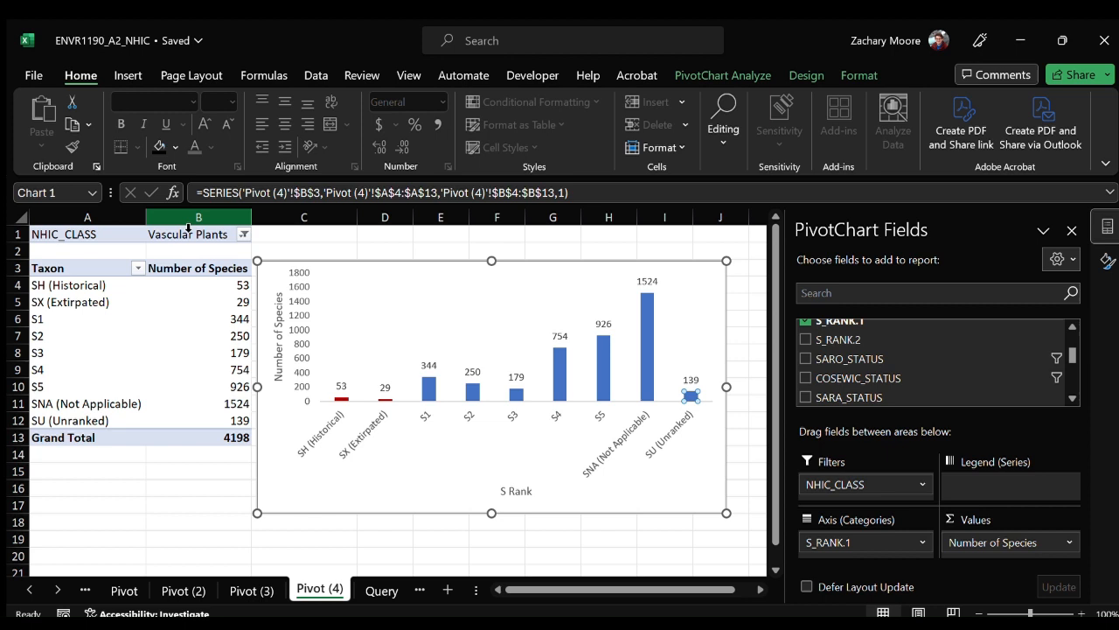
click(644, 376)
click(169, 148)
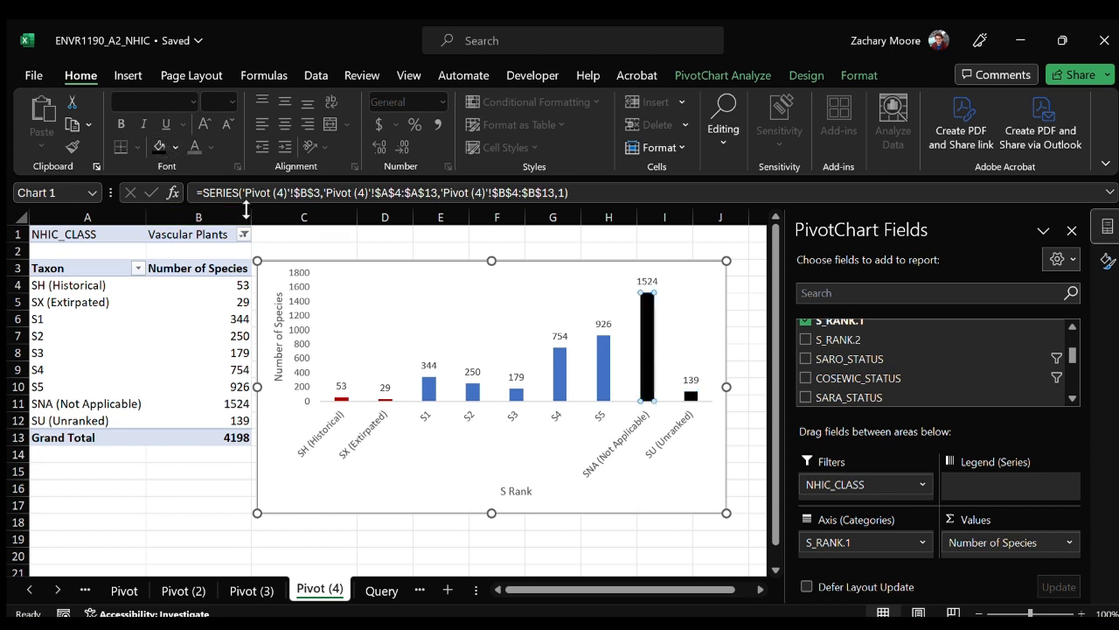
Fill the chart's S5 column with green and its S4 column with light green.
click(602, 363)
click(175, 146)
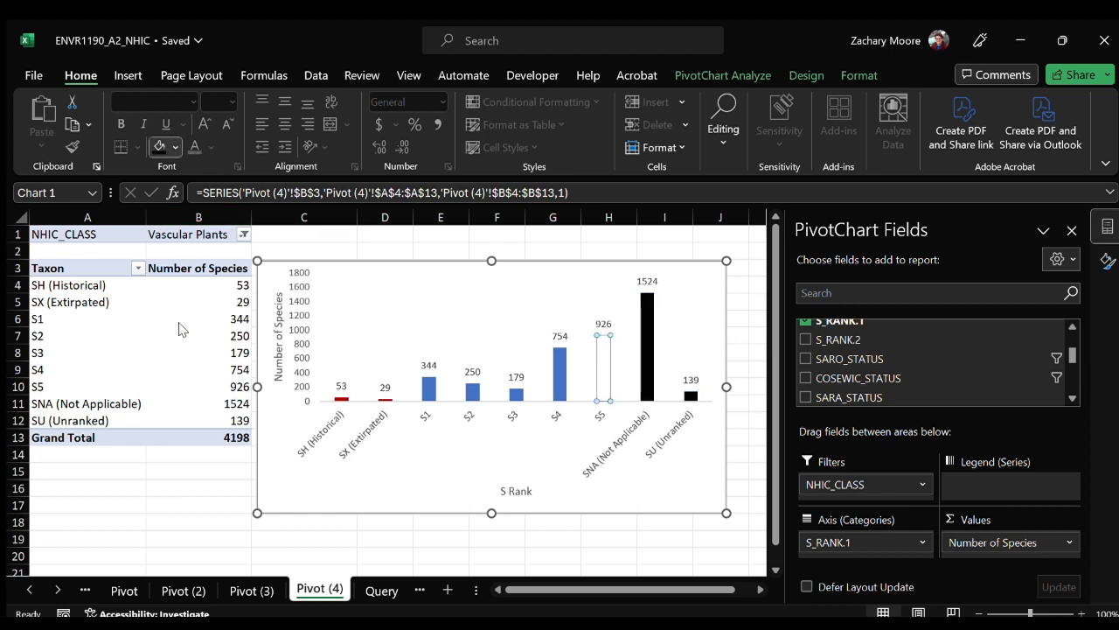
click(227, 339)
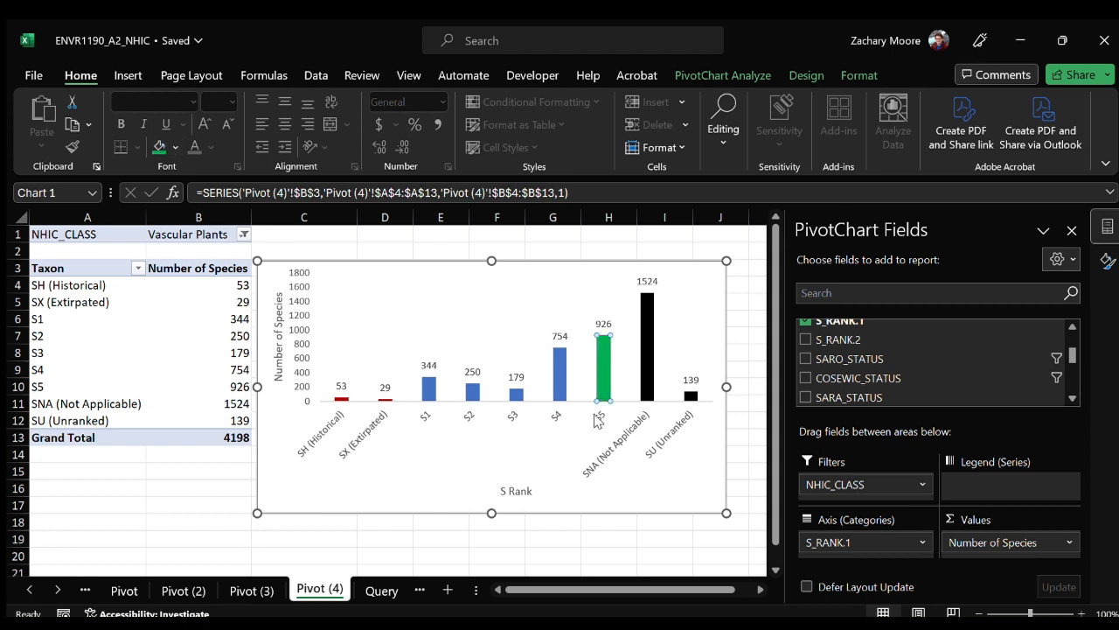
click(559, 371)
click(176, 147)
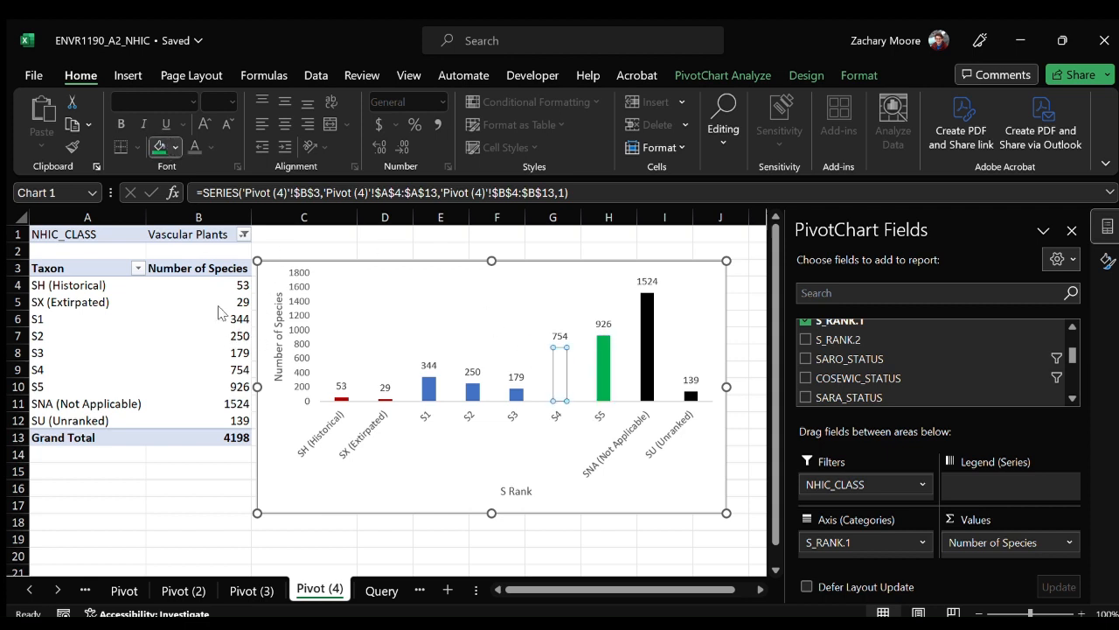
click(212, 340)
Fill the chart's S3 column with yellow and its S2 column with orange.
click(516, 394)
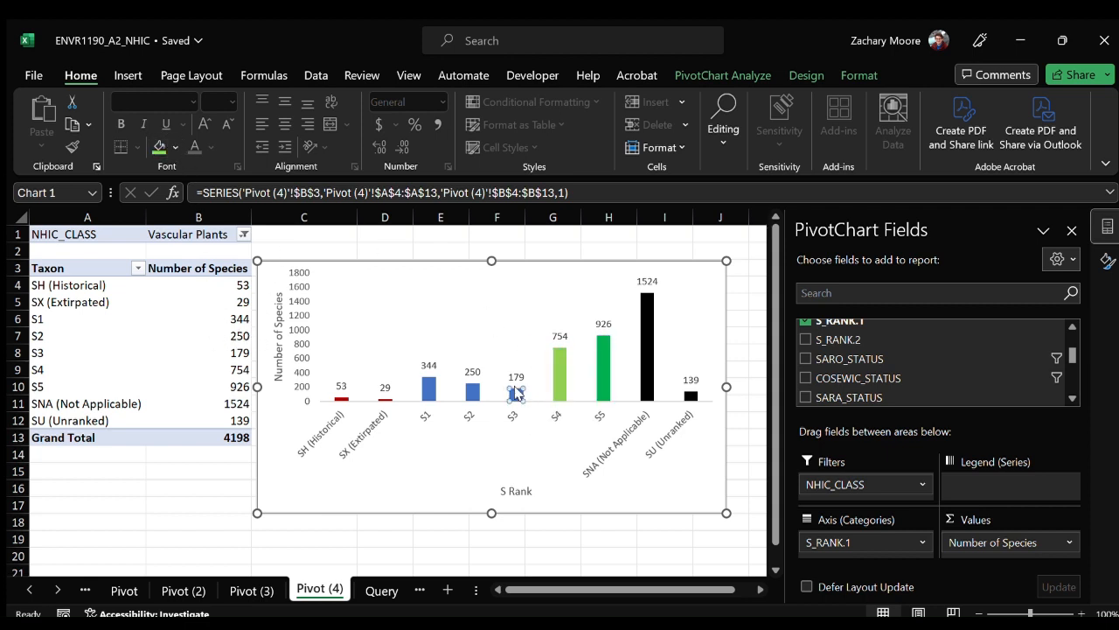
click(176, 146)
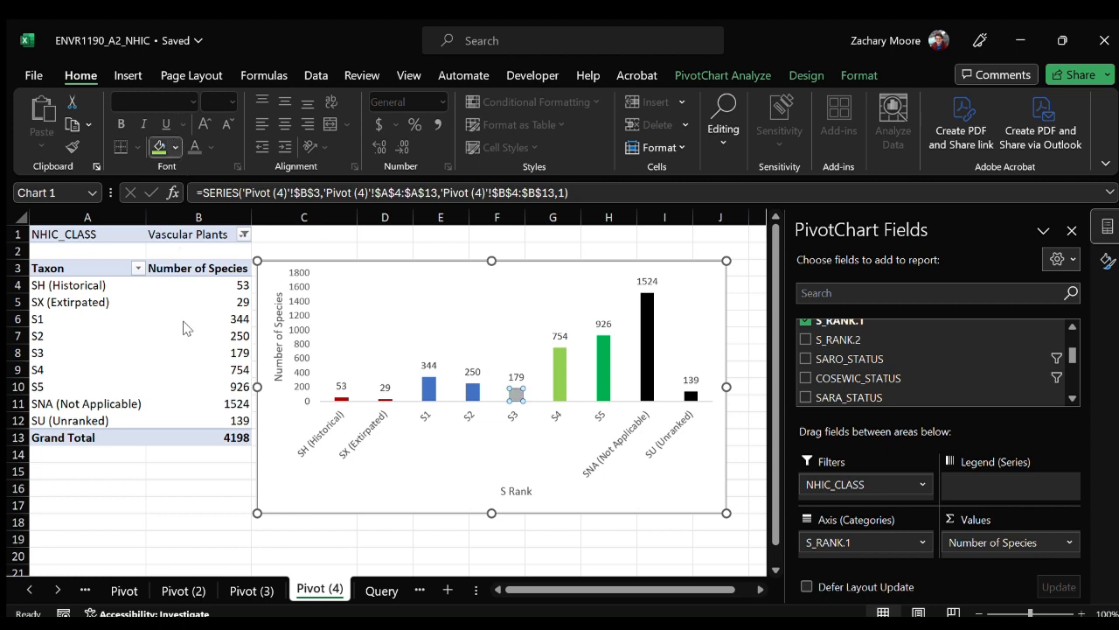
click(196, 334)
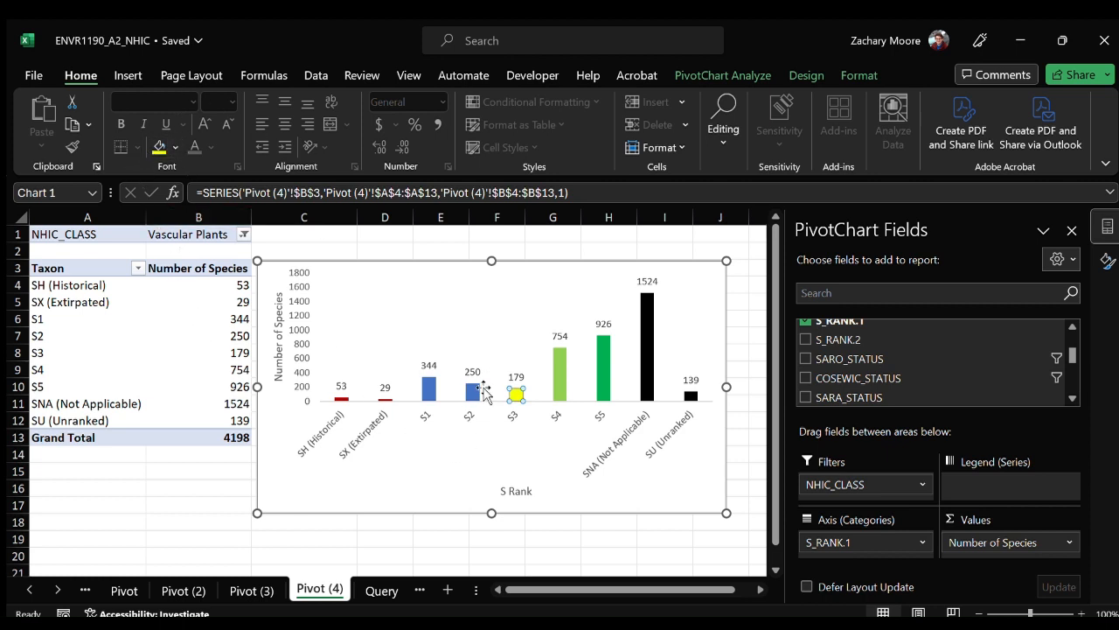
click(473, 391)
click(175, 146)
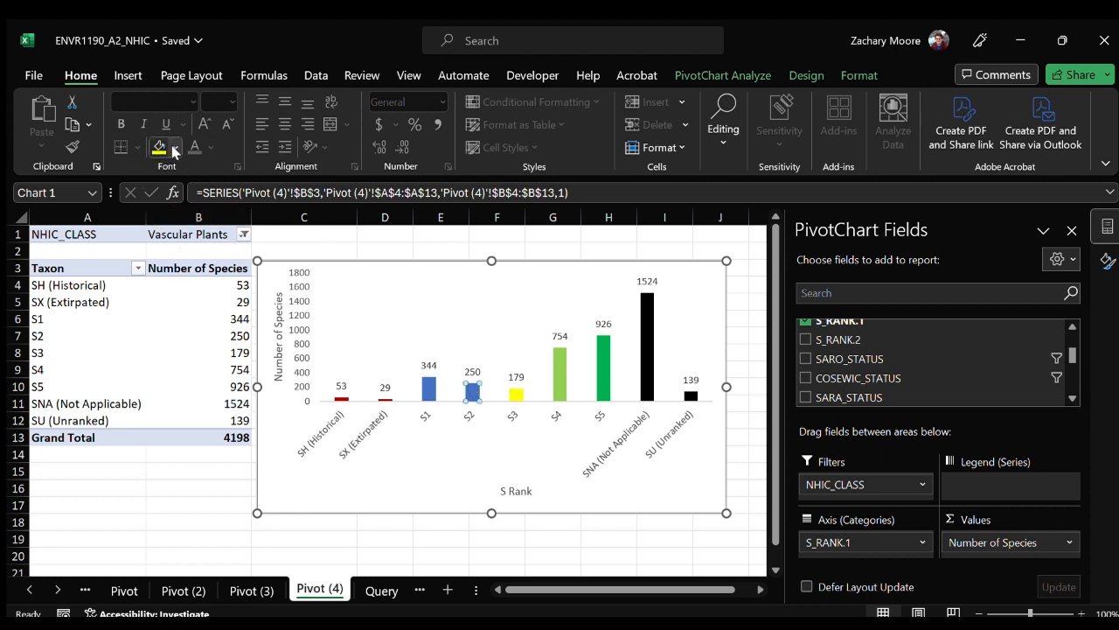
click(185, 335)
Fill the chart's S1 column with red.
click(421, 387)
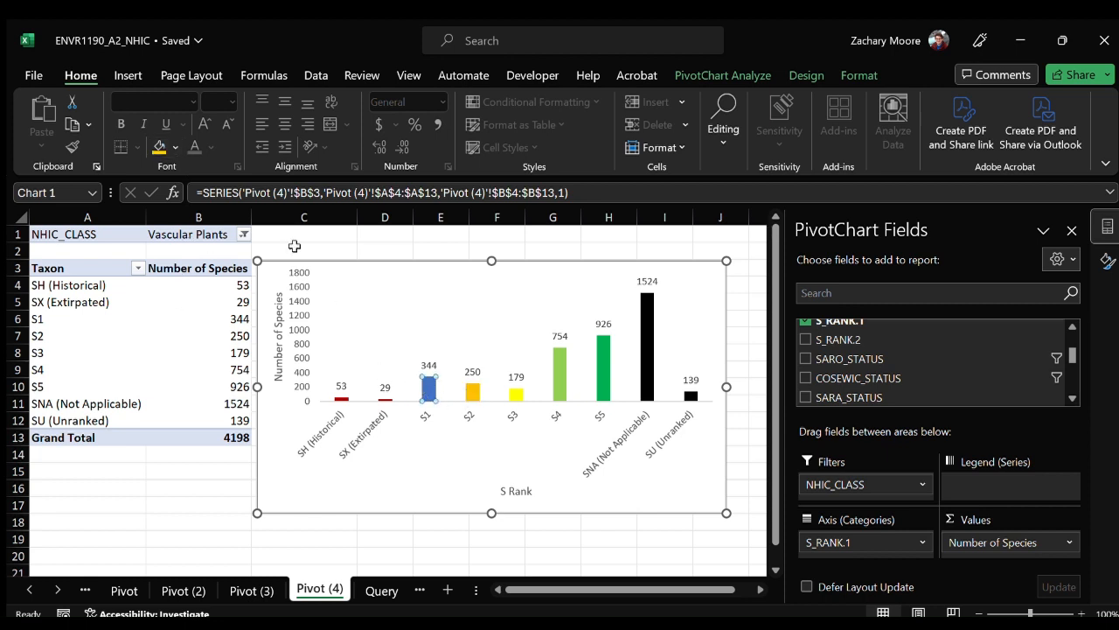
click(175, 146)
click(169, 331)
click(588, 494)
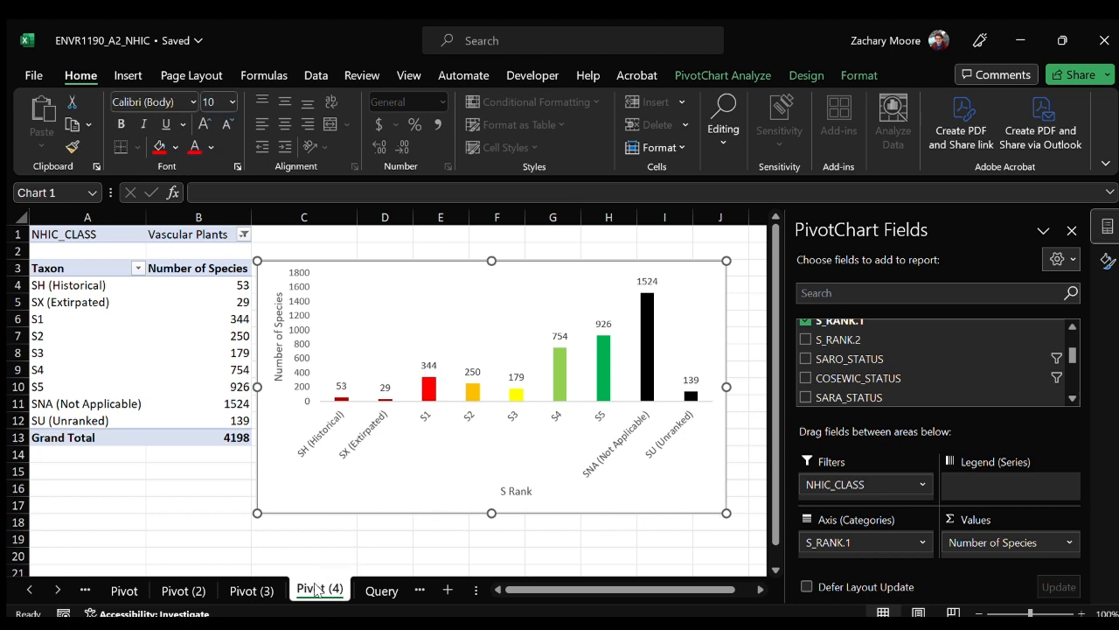
Duplicate the Pivot (4) sheet and, in the copy, replace the S_RANK.1 row field with PROVINCIALLY_TRACKED.
mouse_move(315, 588)
mouse_down()
mouse_move(370, 590)
mouse_move(332, 593)
mouse_move(361, 594)
mouse_up()
drag(362, 592, 361, 592)
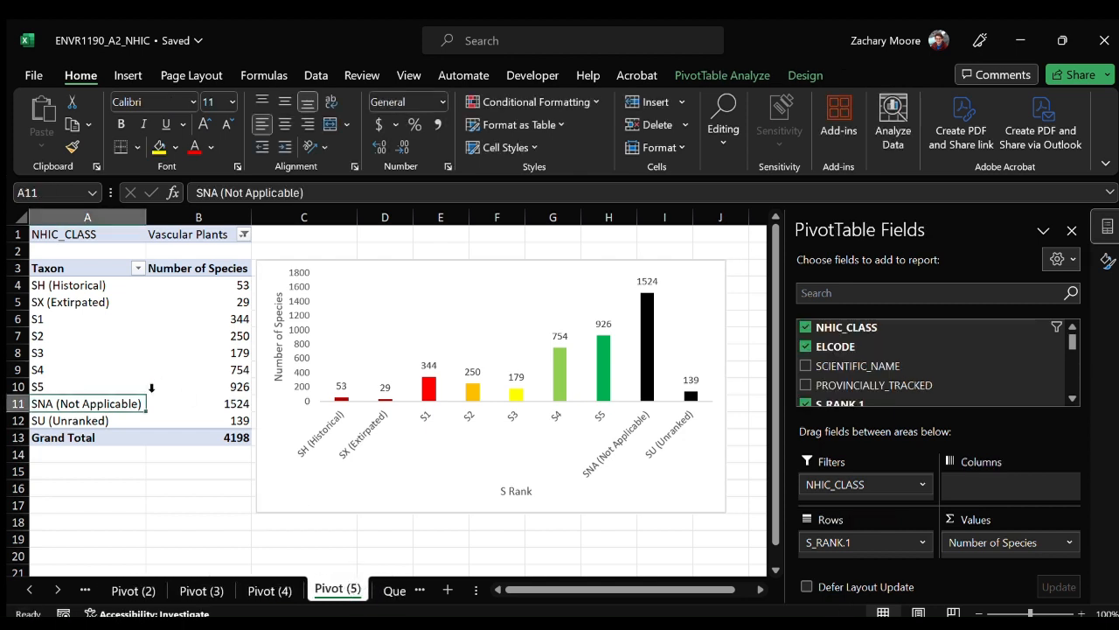
drag(881, 385, 903, 341)
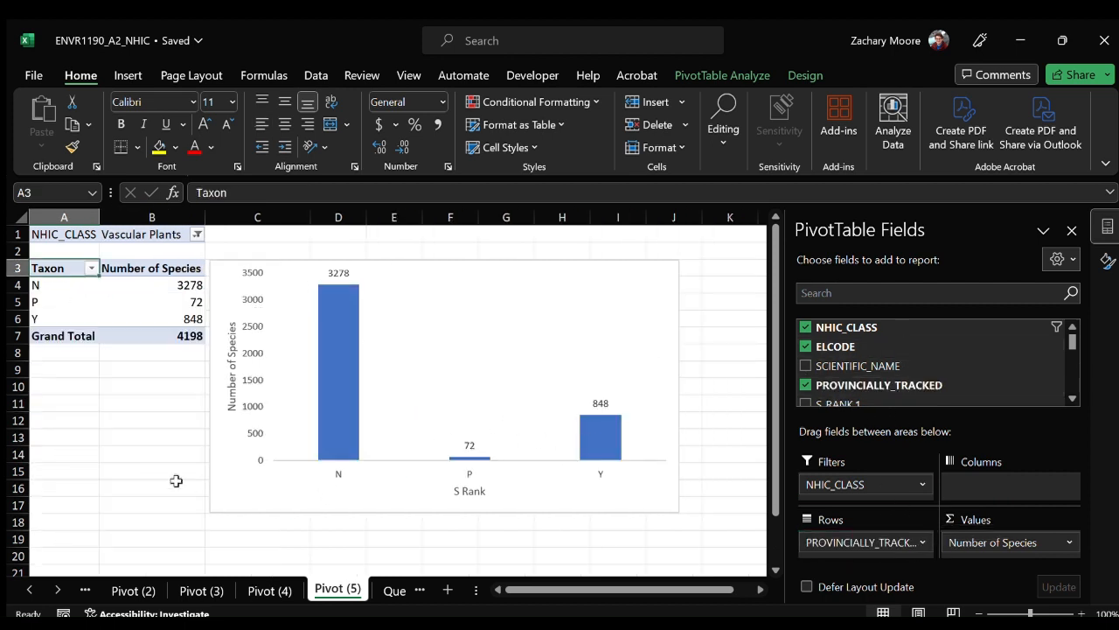
click(231, 487)
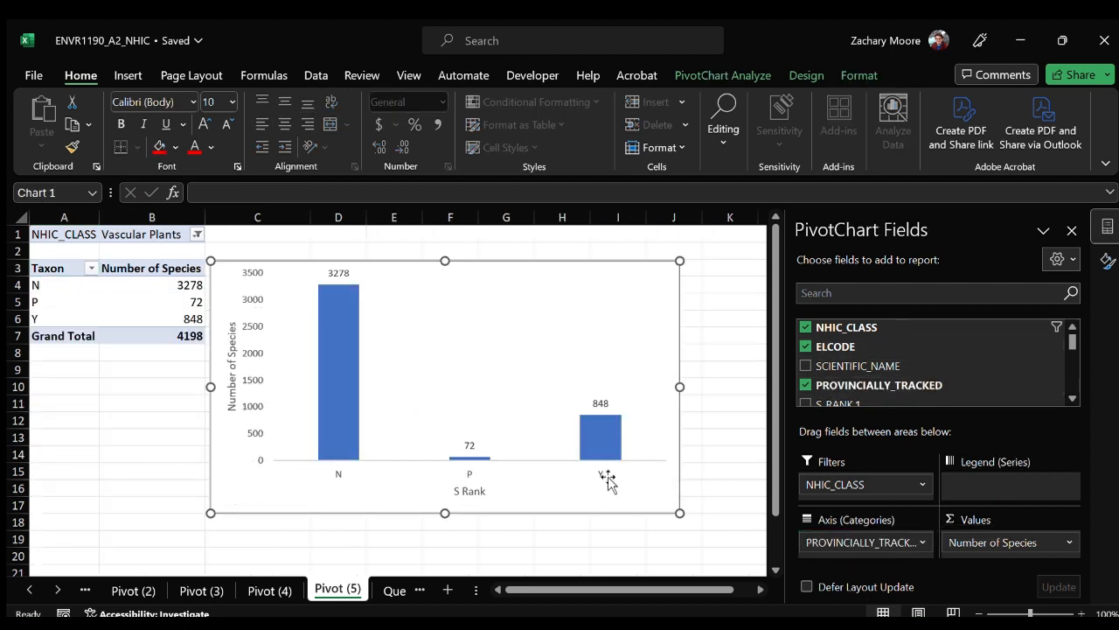
Relabel the pivot rows N, P and Y as Not Tracked, Partially Tracked and Tracked.
click(77, 289)
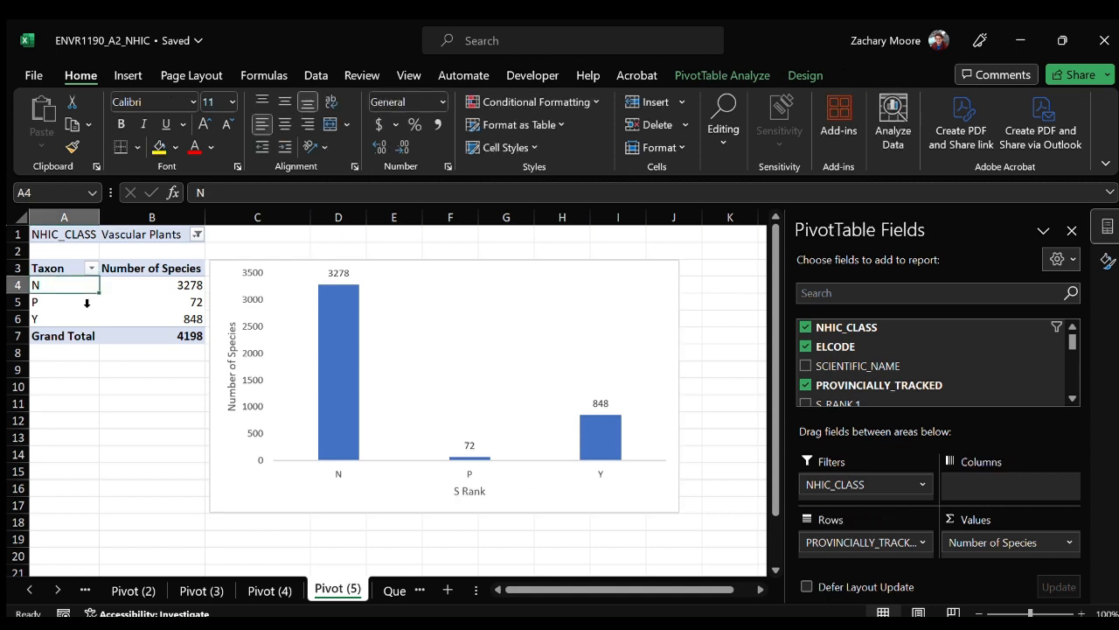
text(Nto)
text( Trac)
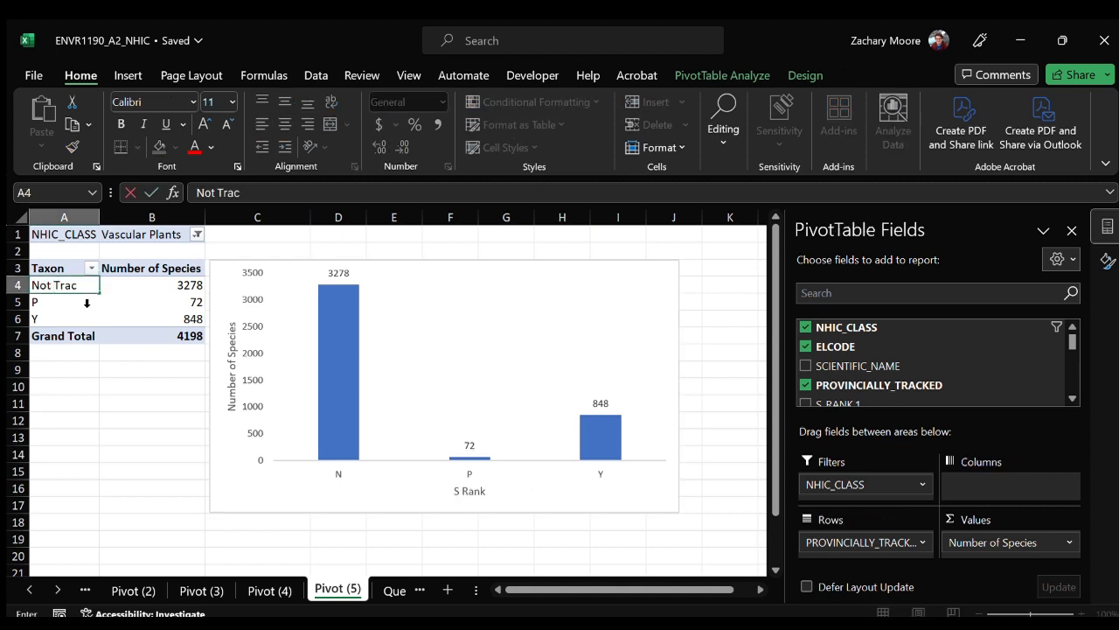
text(ked)
key(Return)
text(Part)
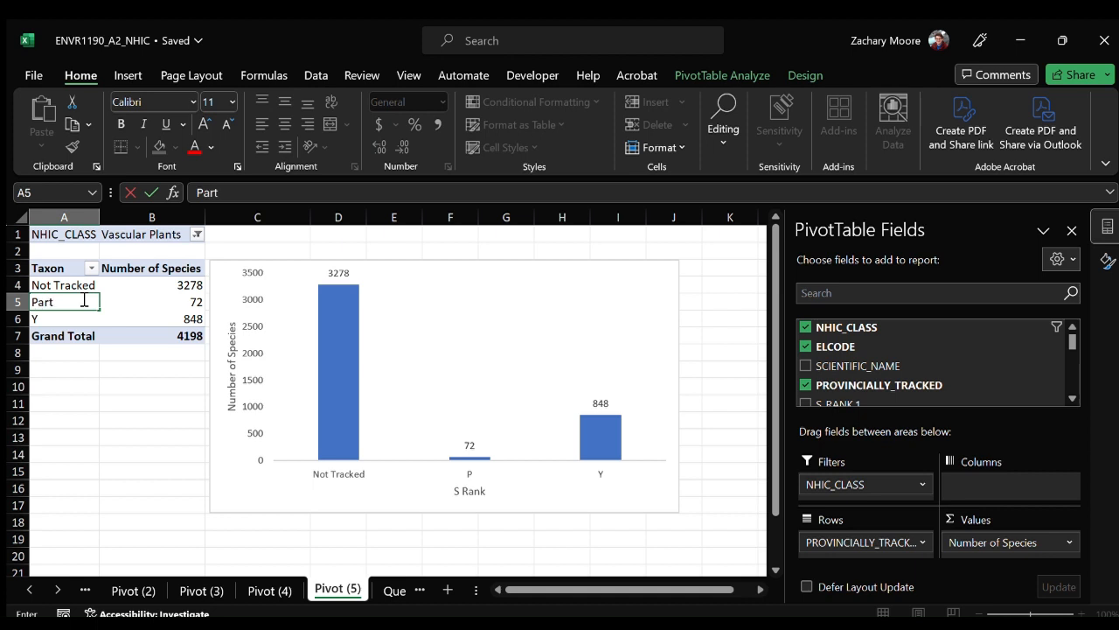
text(ially Tracked)
key(Return)
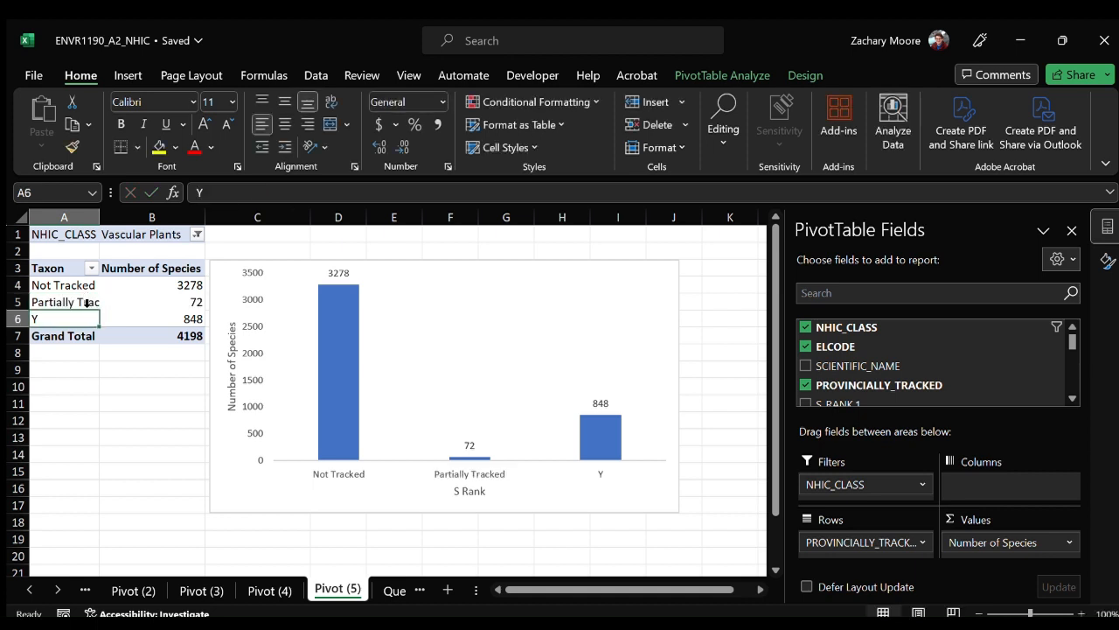
text(Tra)
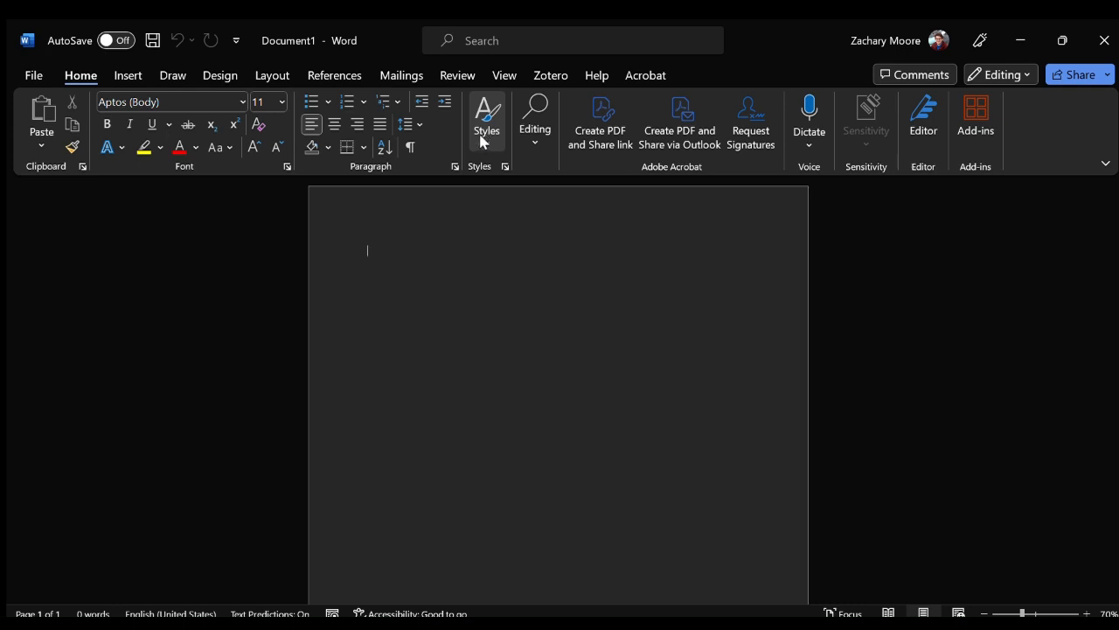
In a blank Word document, enter the lines Title Page, Table of Contents, Analysis, Tables and Figures, and References Cited.
text(Title Page)
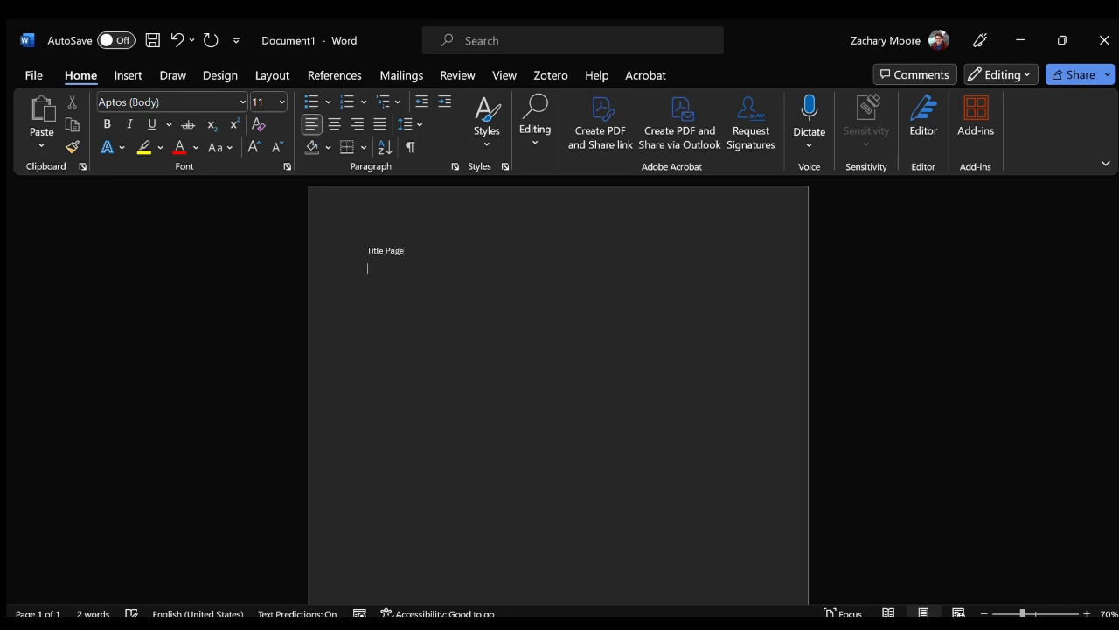
text(ble of COntents)
text(T)
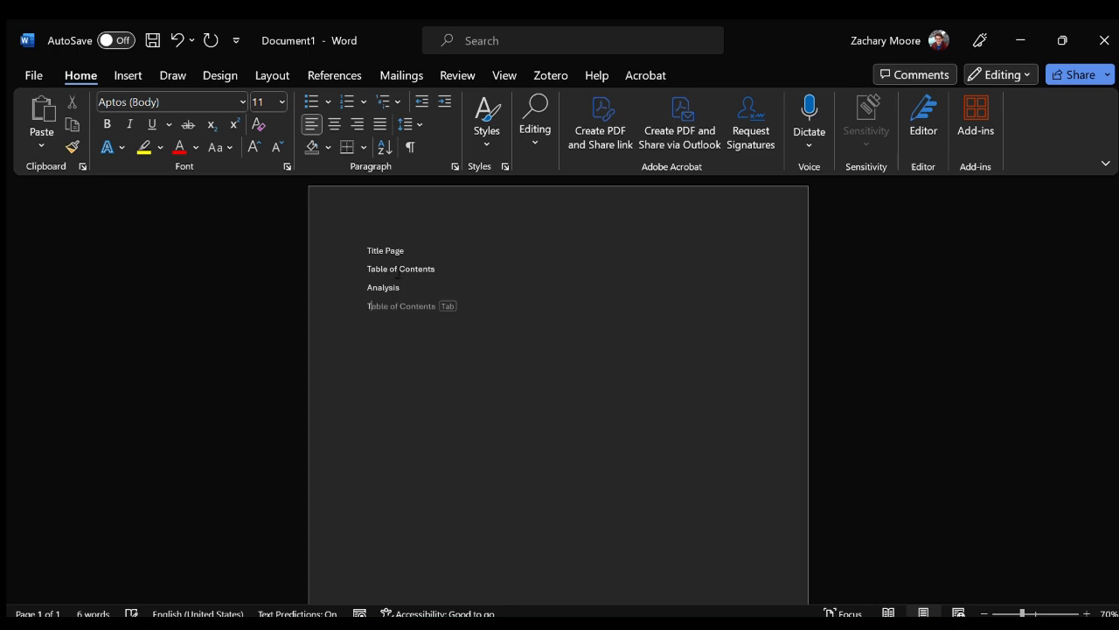
text(ables and Figures Referen)
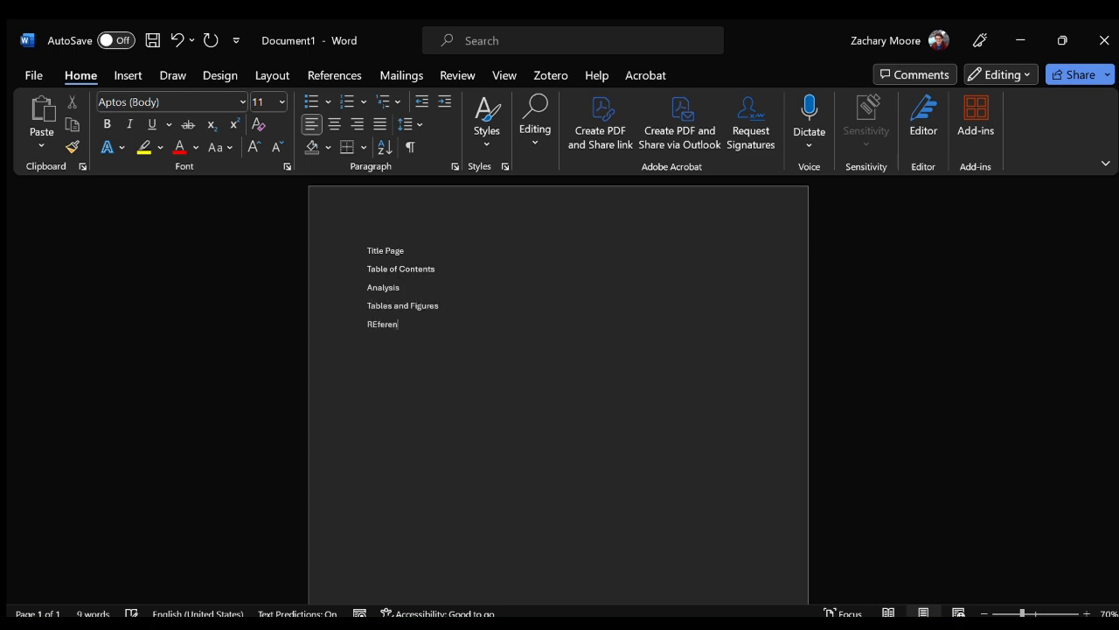
text(ces S)
key(Return)
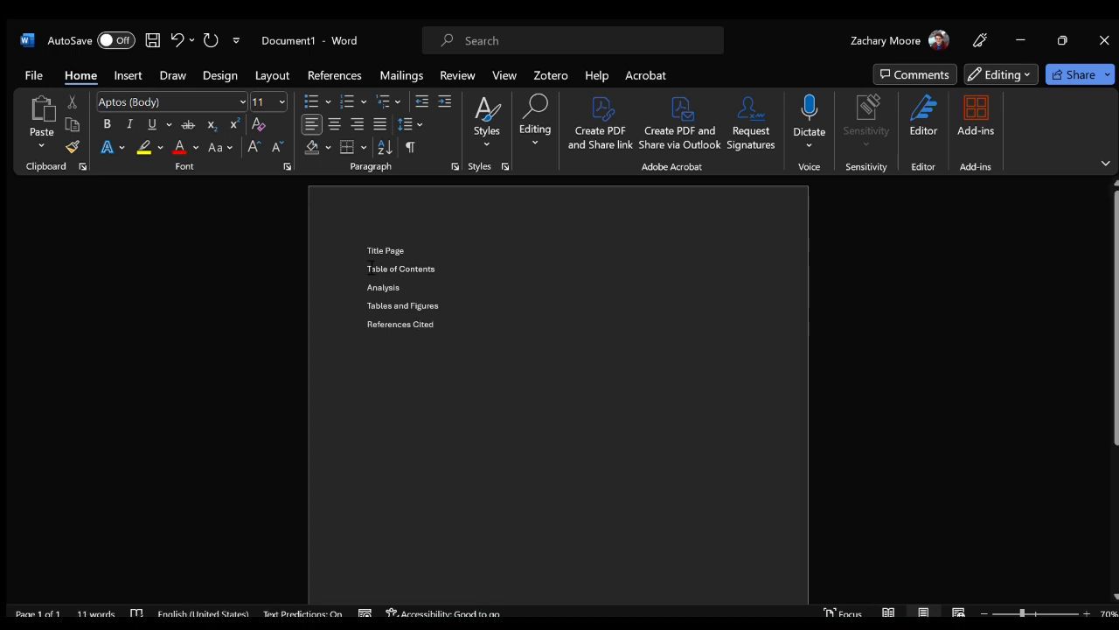
Apply the Heading 1 style to the four lines from Table of Contents through References Cited.
drag(369, 269, 456, 323)
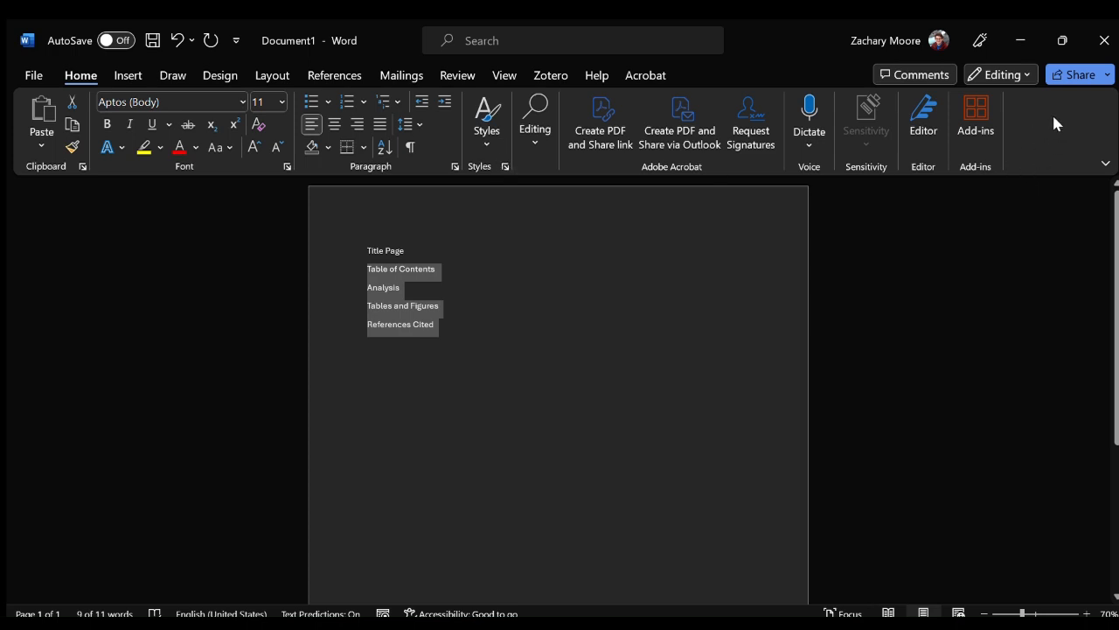
click(482, 142)
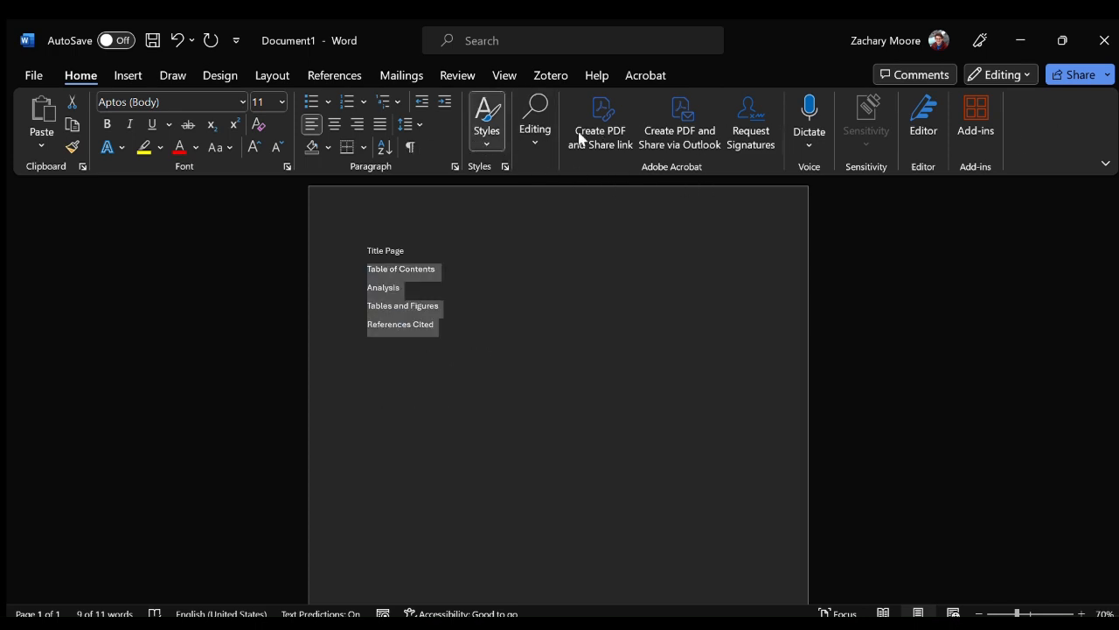
click(698, 182)
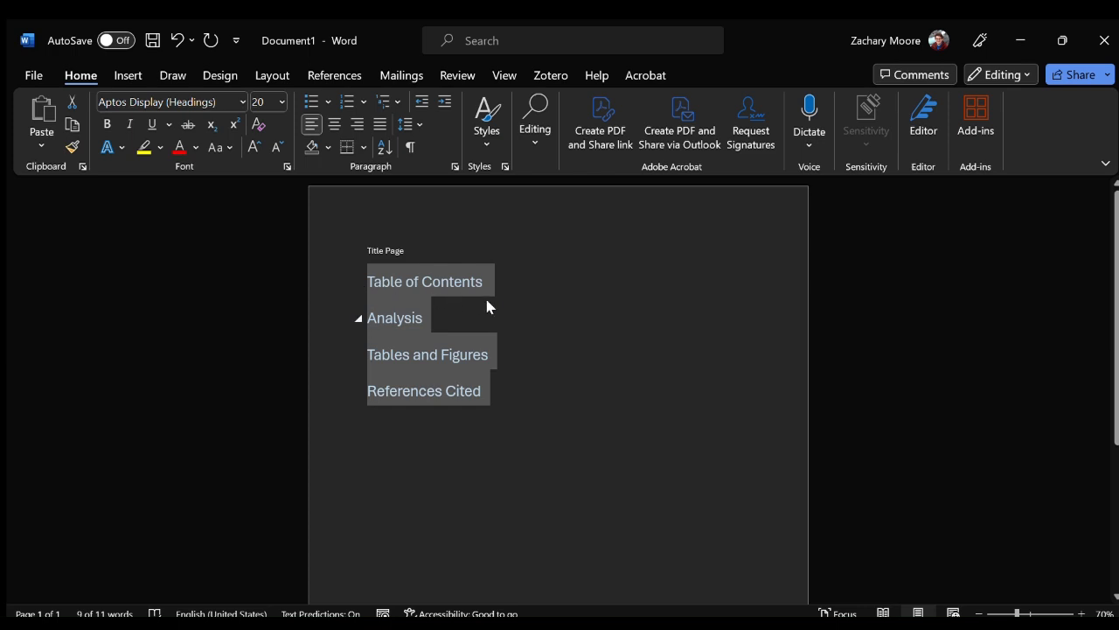
click(509, 394)
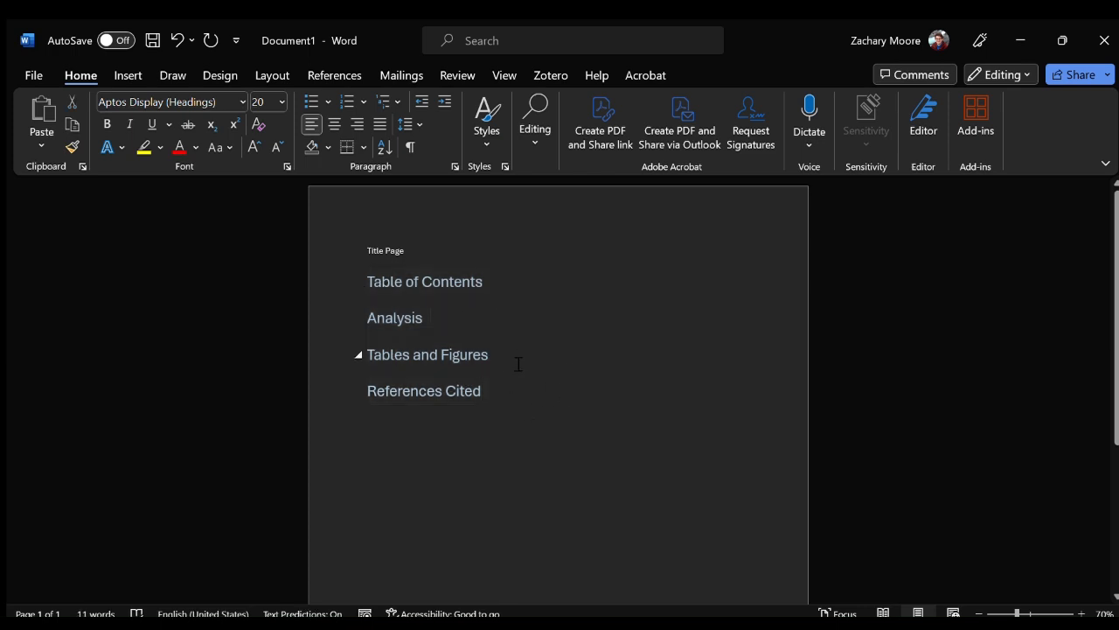
Add the lines Figures and Tables beneath the Tables and Figures heading.
click(519, 364)
key(Return)
text(F)
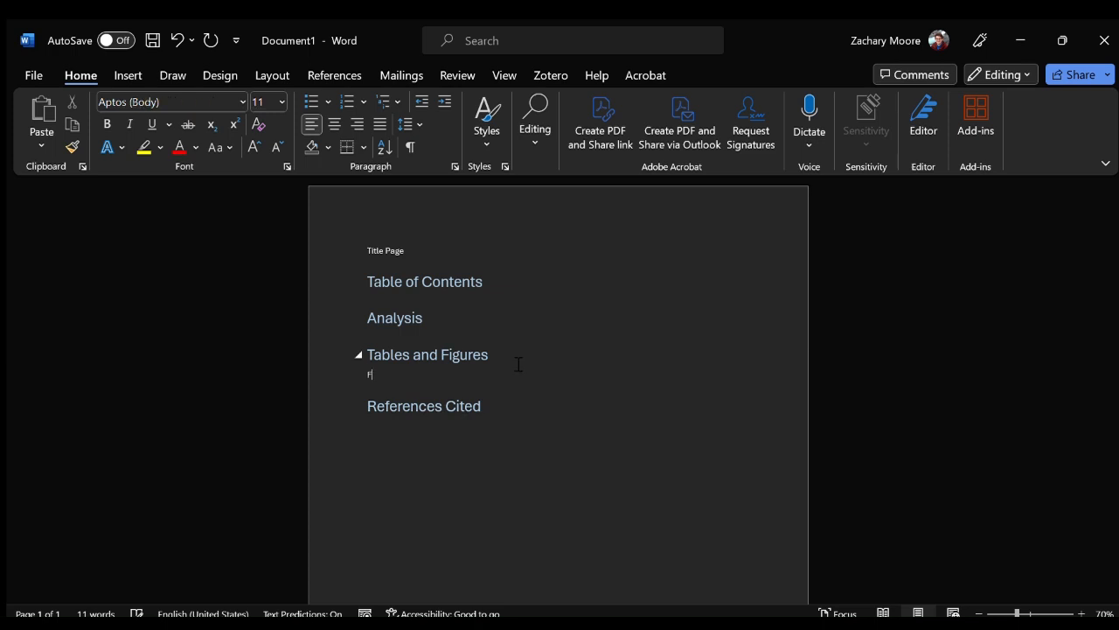
text(igures)
key(Return)
text(T)
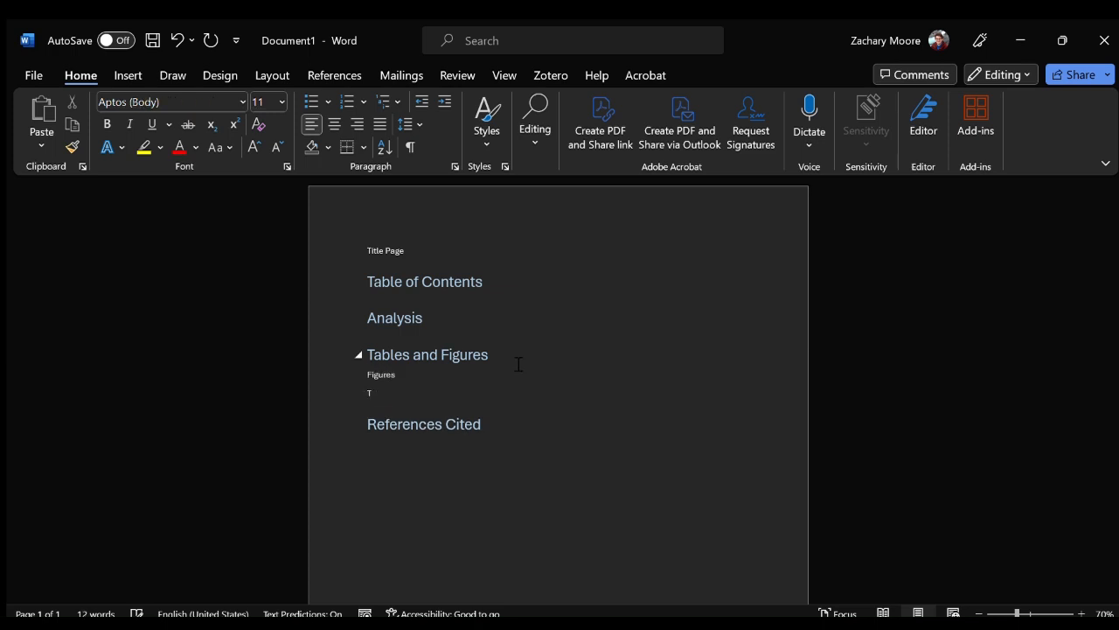
text(ables)
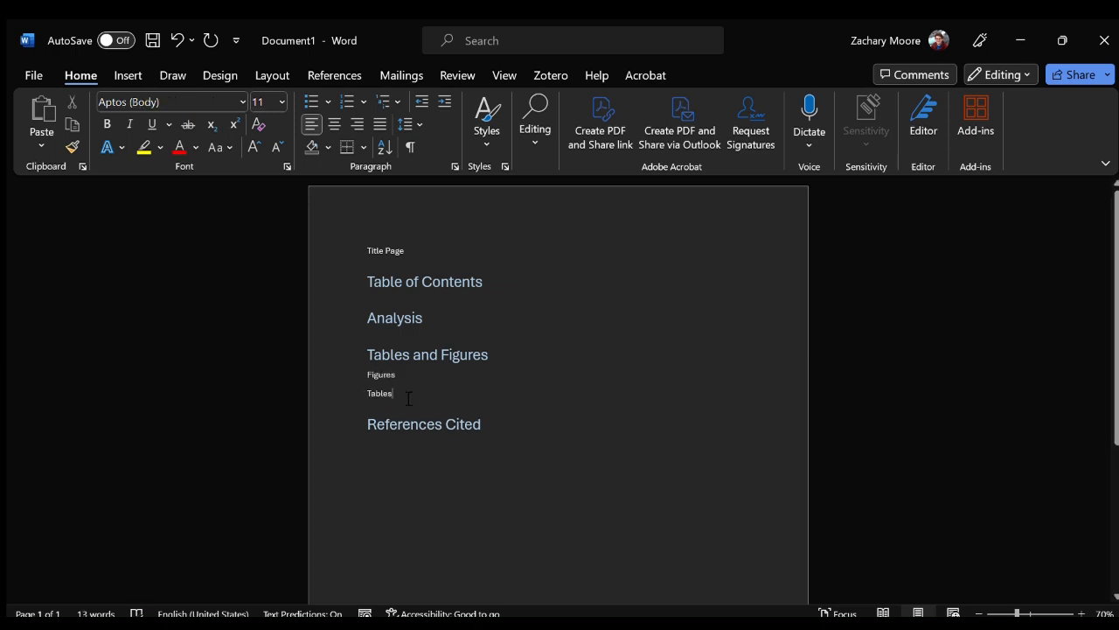
Apply the Heading 2 style to the Figures and Tables lines.
drag(409, 398, 368, 375)
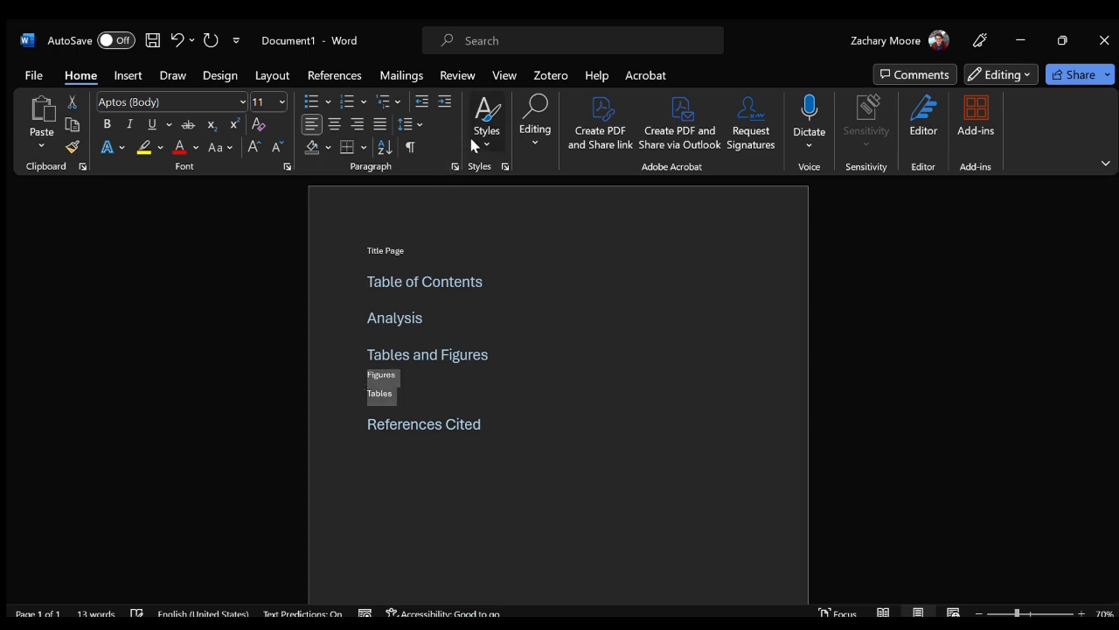
click(494, 135)
click(802, 169)
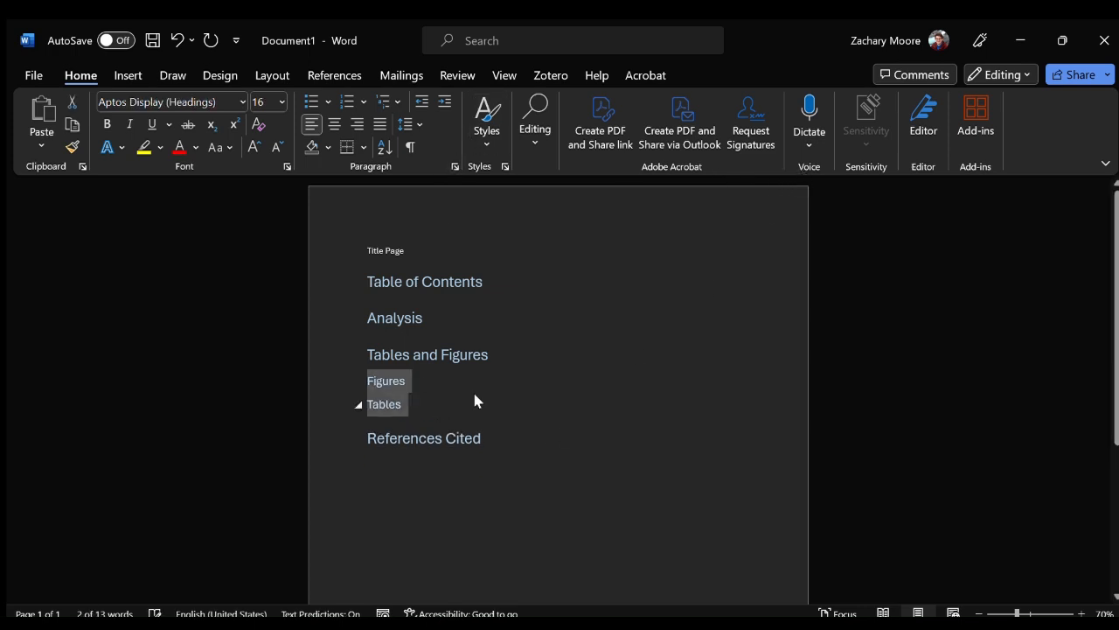
Insert an automatic table of contents on a new line below the Table of Contents heading.
click(540, 280)
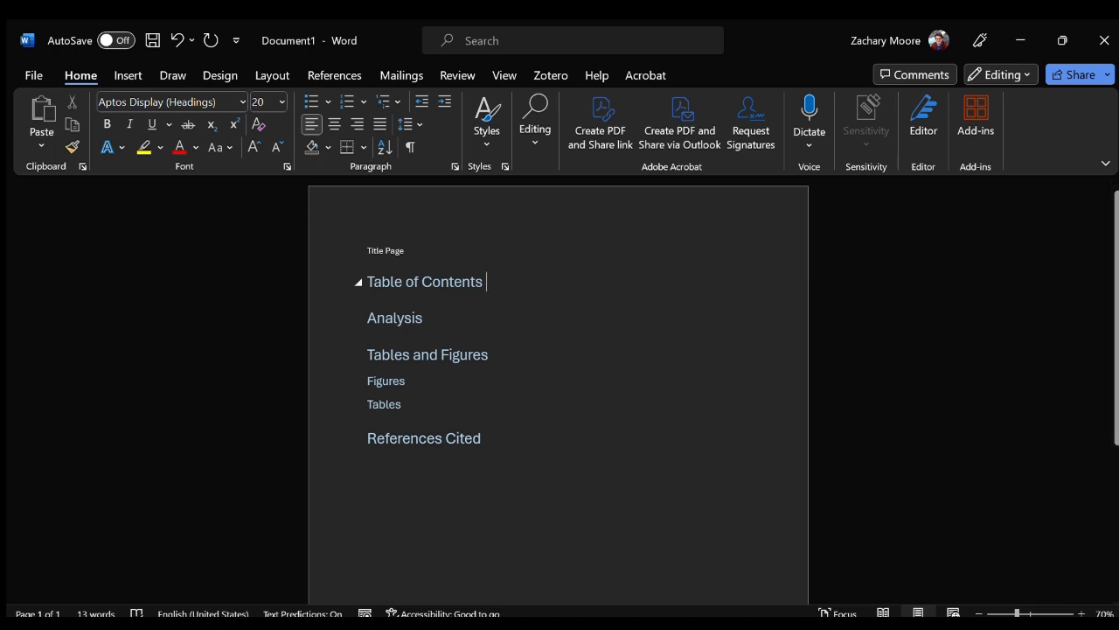
key(Return)
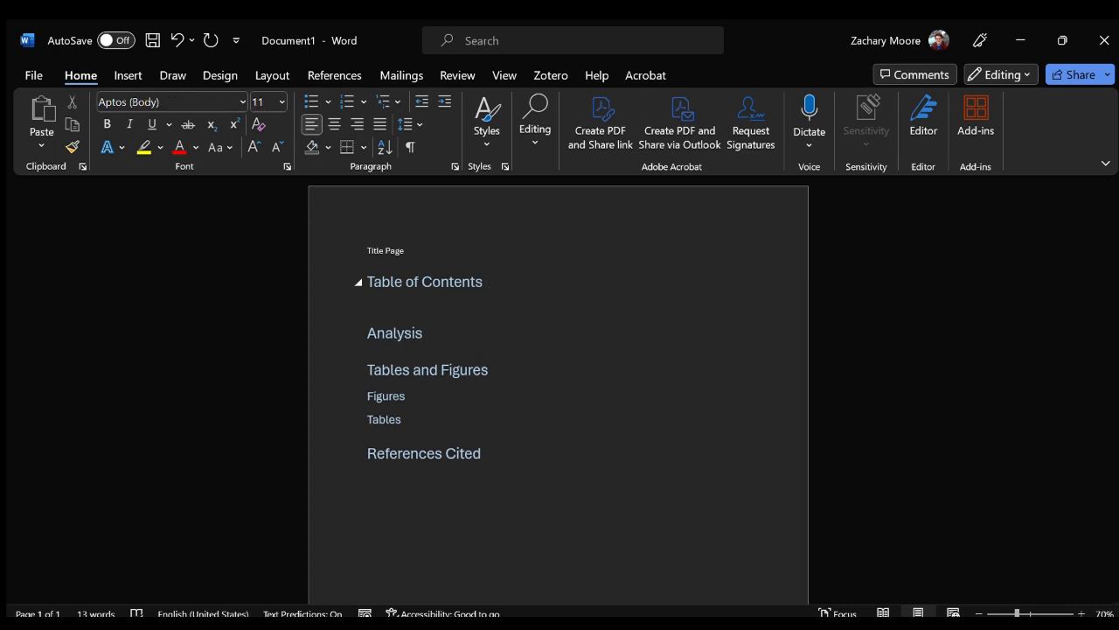
click(511, 42)
text(table of contenst)
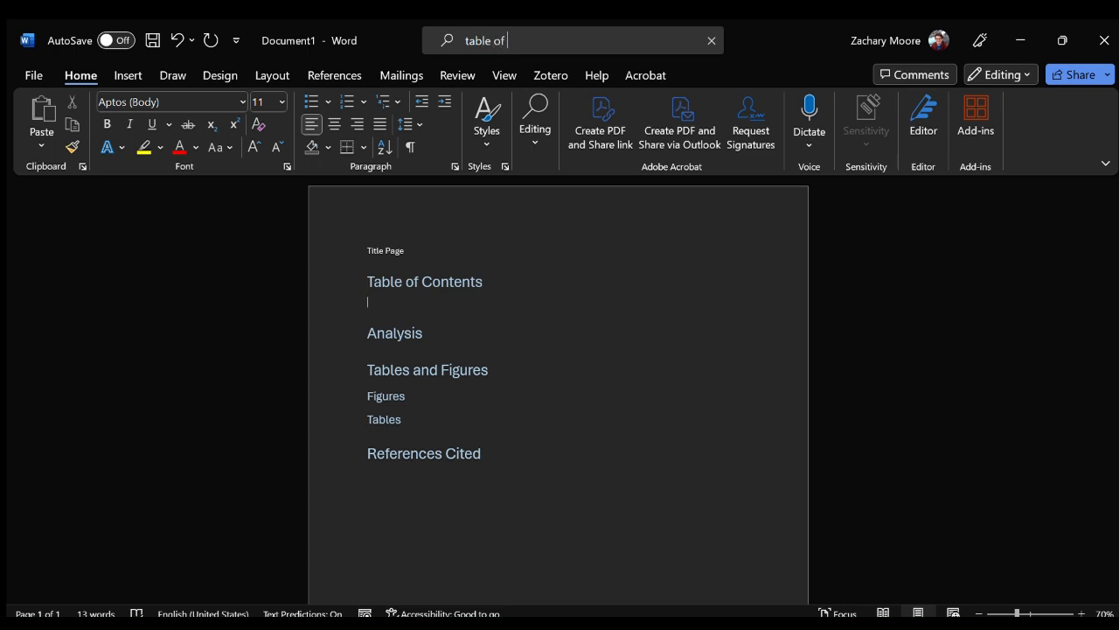
key(BackSpace)
text(ts)
key(Return)
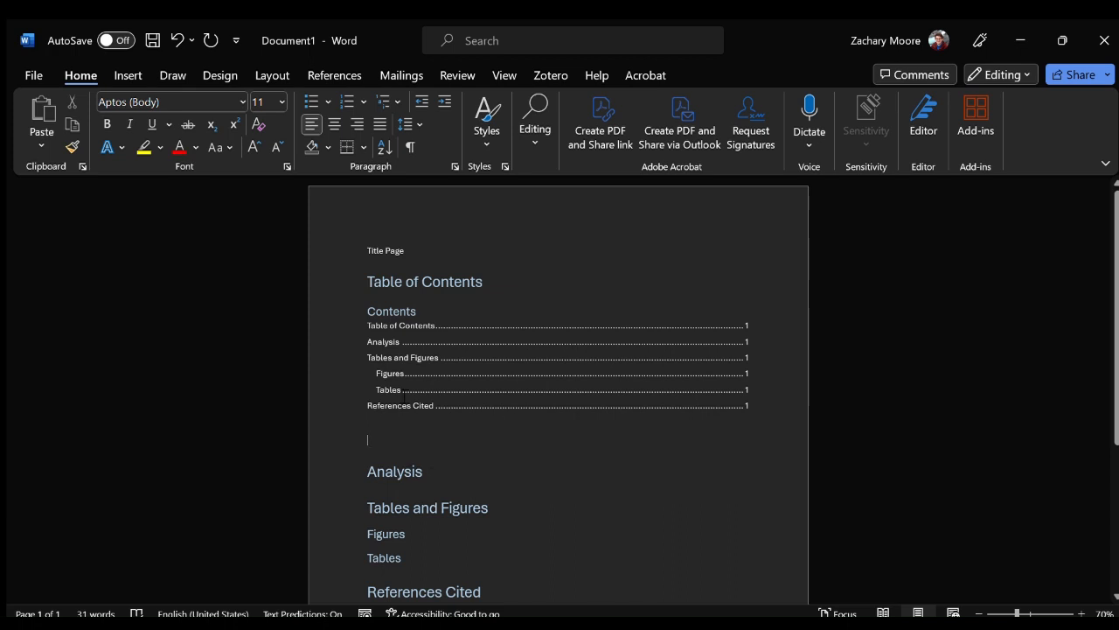
click(403, 336)
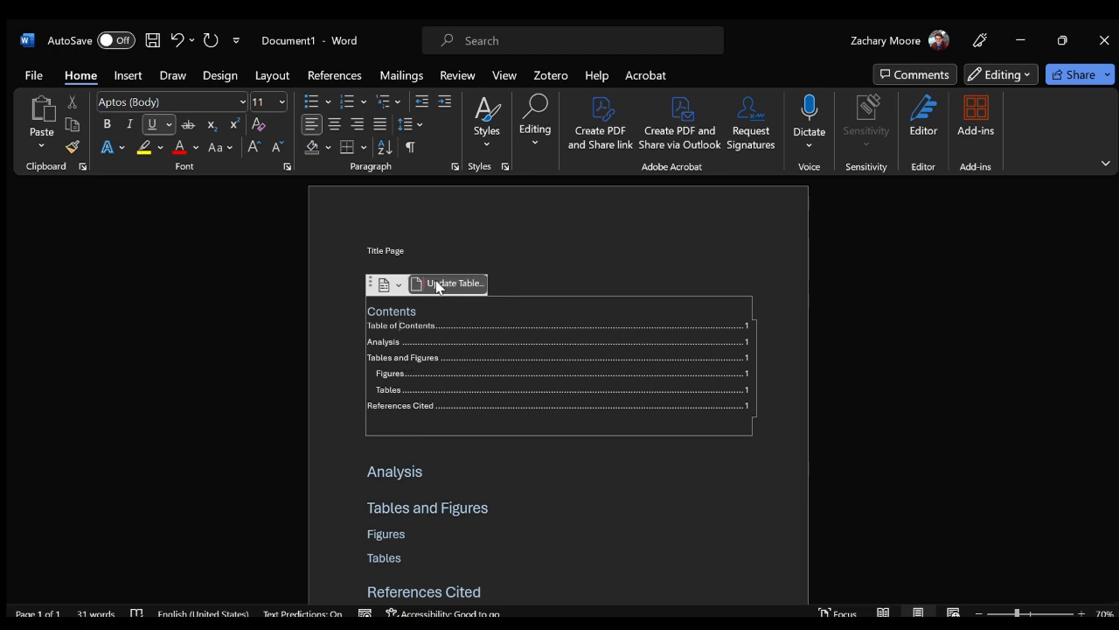
Insert a page break before the Analysis heading so that it starts a new page.
scroll(405, 467, down, 4)
click(368, 343)
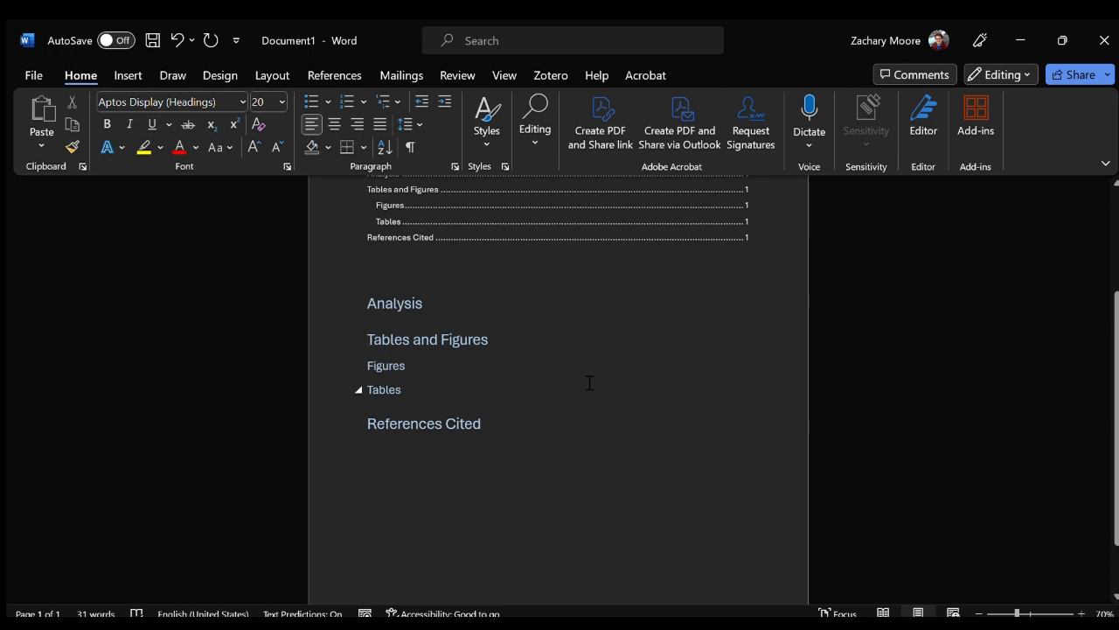
key(Up)
key(Up)
key(Down)
key(ctrl+Return)
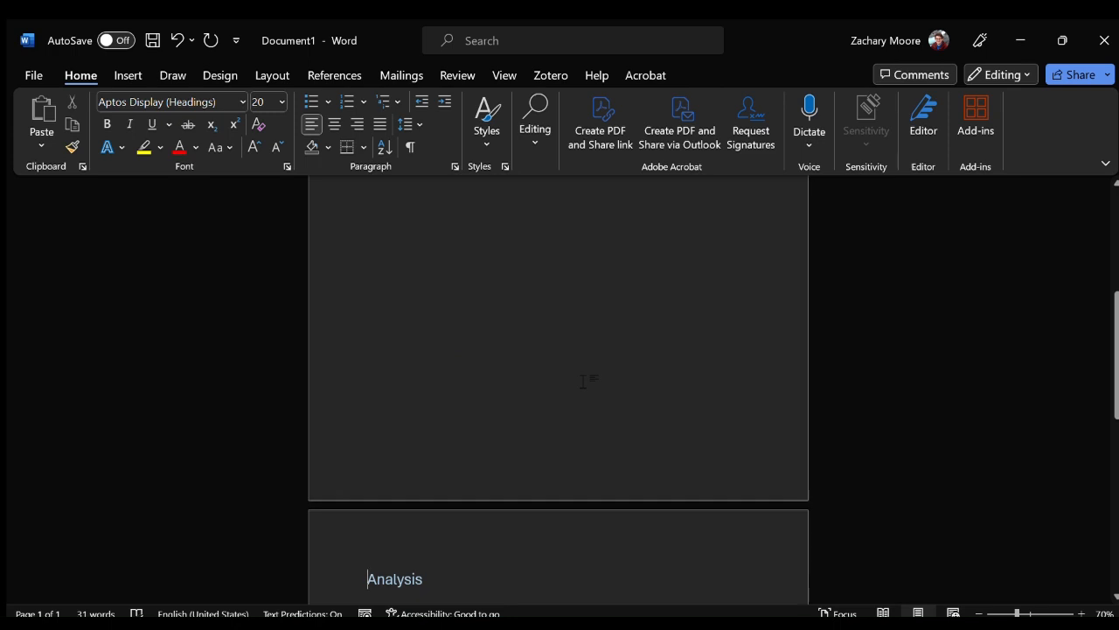
scroll(560, 379, down, 4)
scroll(557, 379, down, 1)
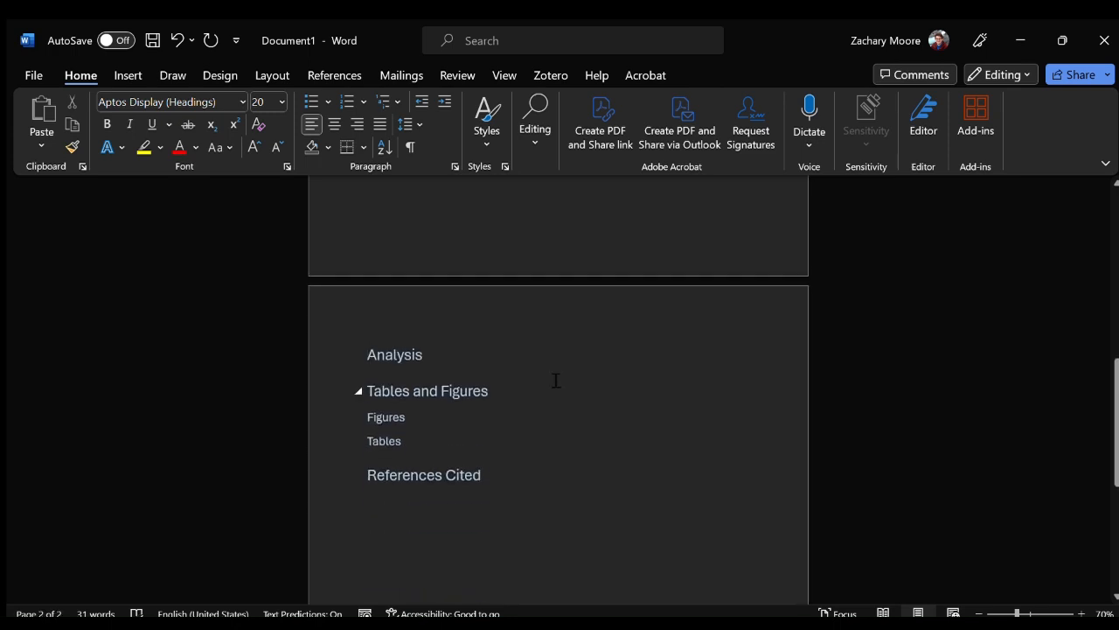
Insert page breaks before the Tables and Figures heading and the References Cited heading so each starts a new page.
key(ctrl+Return)
scroll(556, 380, down, 3)
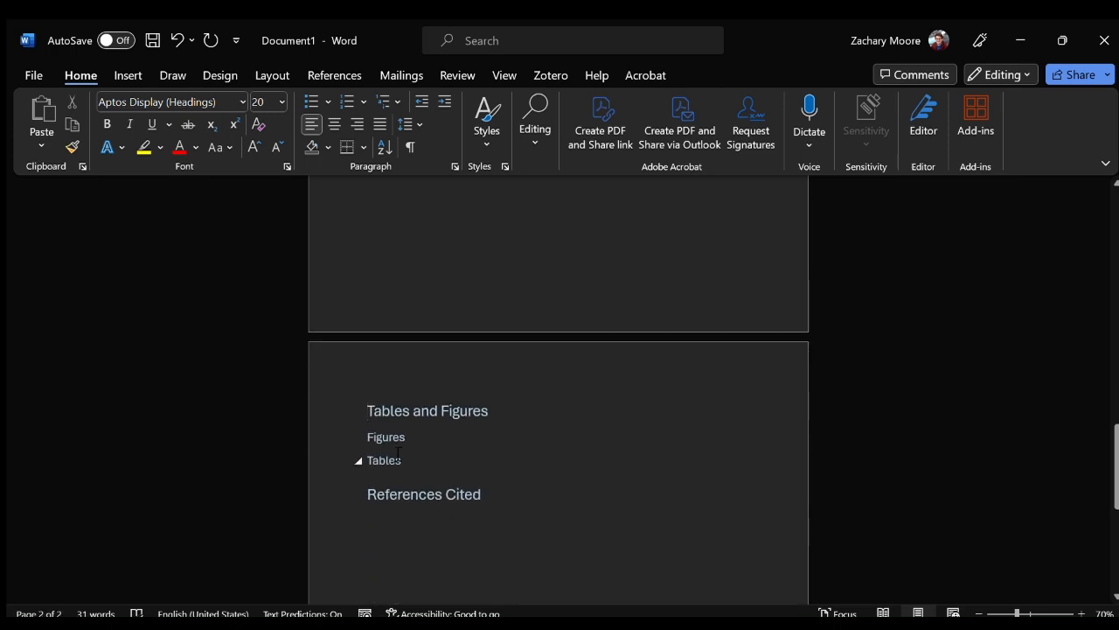
key(Down)
key(Down)
key(Down)
key(ctrl+Return)
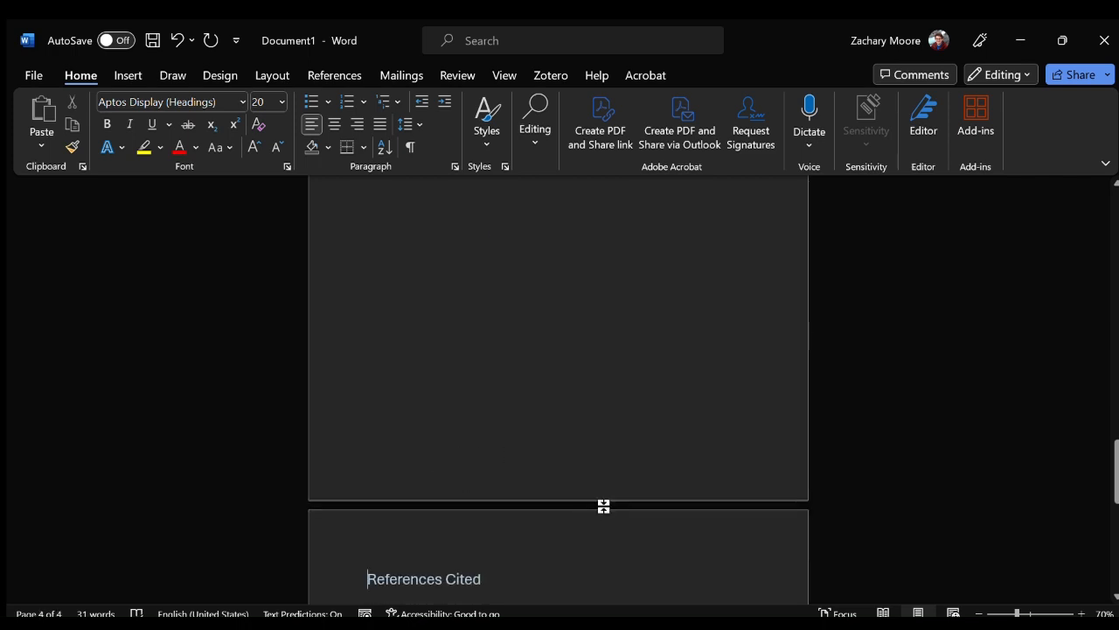
Undo the stray edit below the Tables heading and hide the white space between pages.
key(ctrl+z)
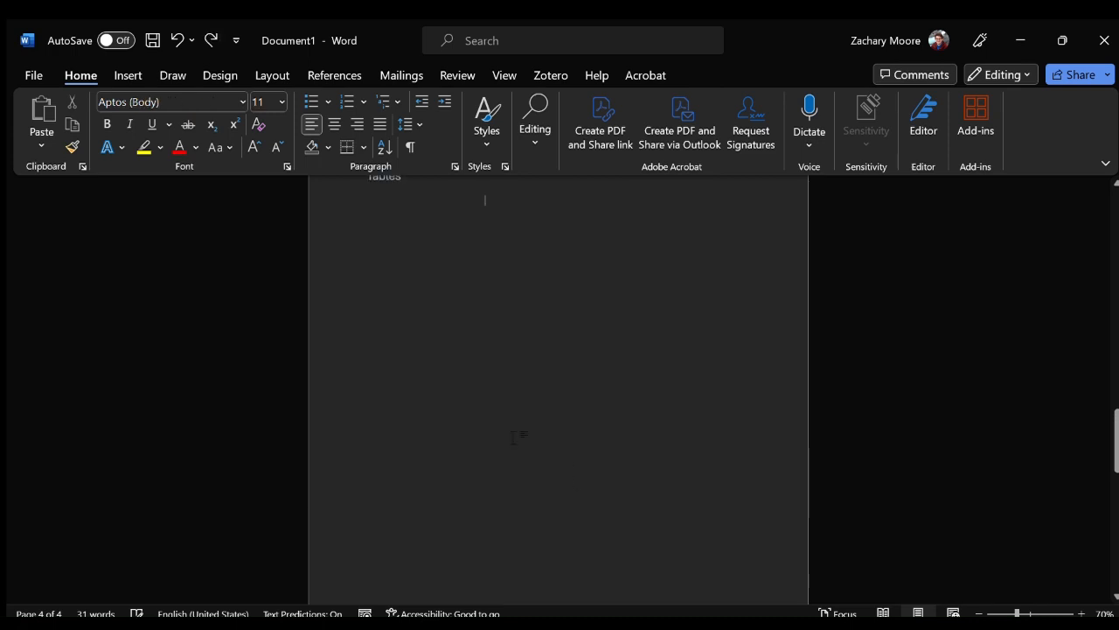
scroll(518, 434, up, 10)
scroll(503, 430, up, 5)
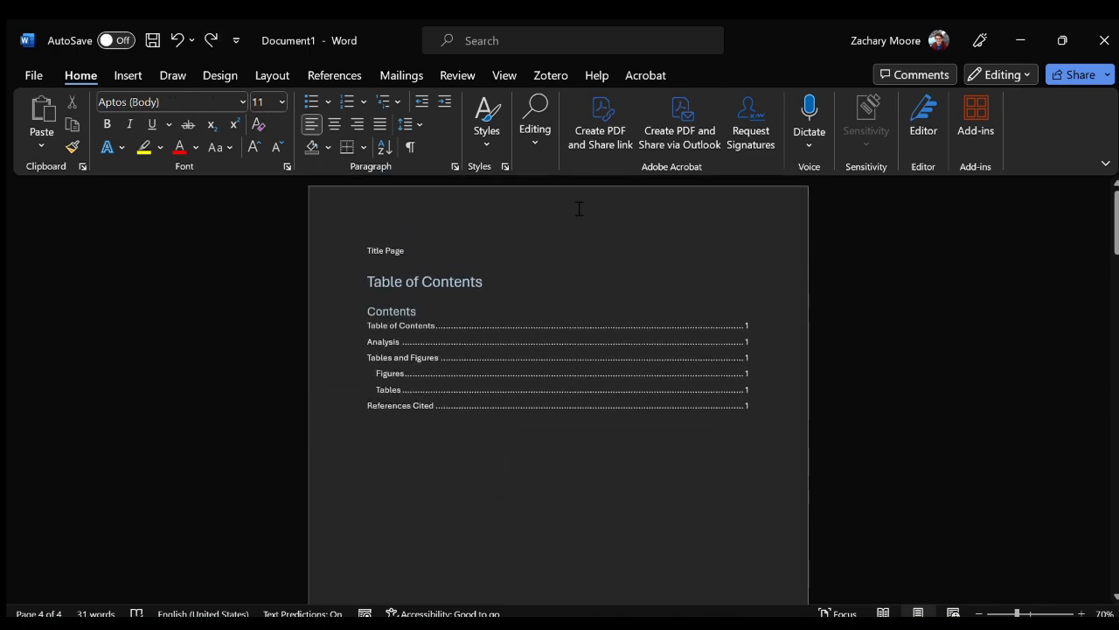
scroll(580, 180, down, 1)
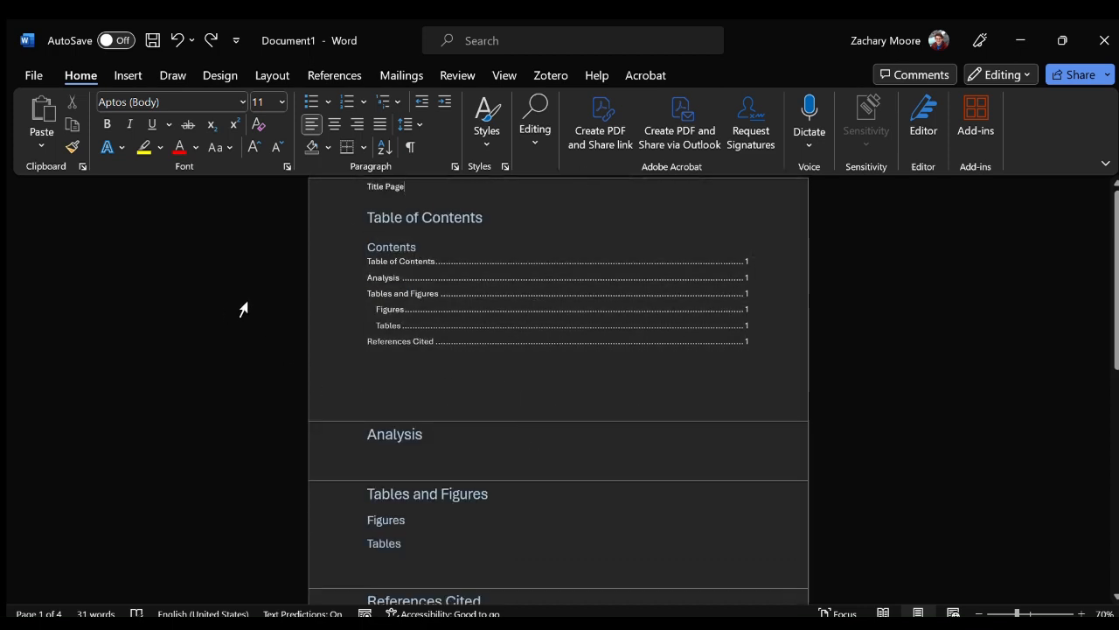
Show the document's heading outline and jump through its sections from Analysis to References Cited, ending at Table of Contents.
key(ctrl+f)
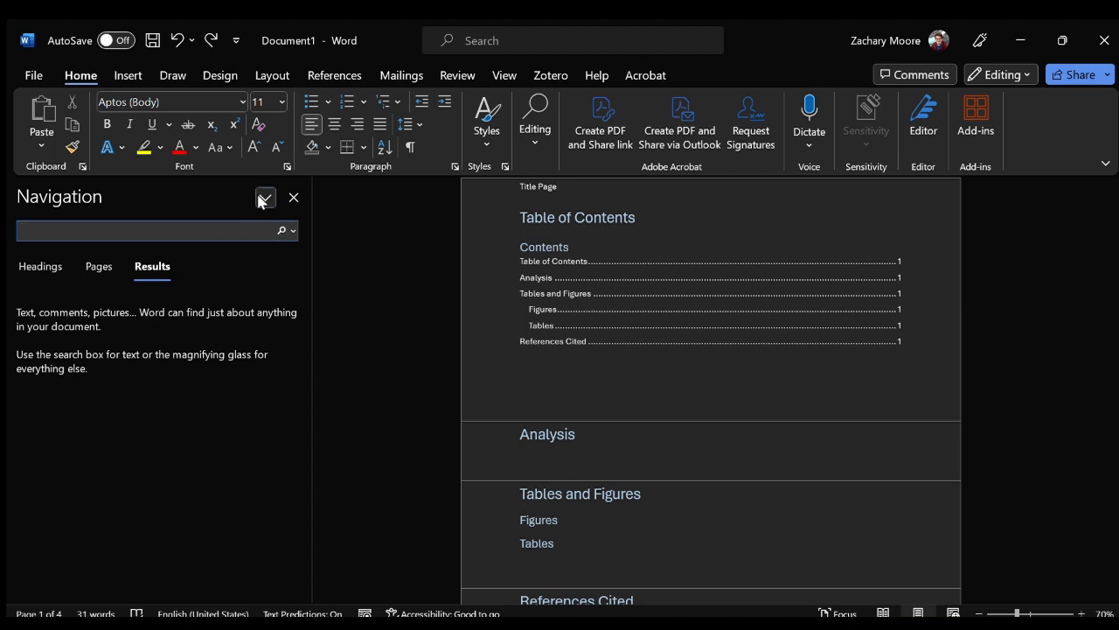
click(32, 264)
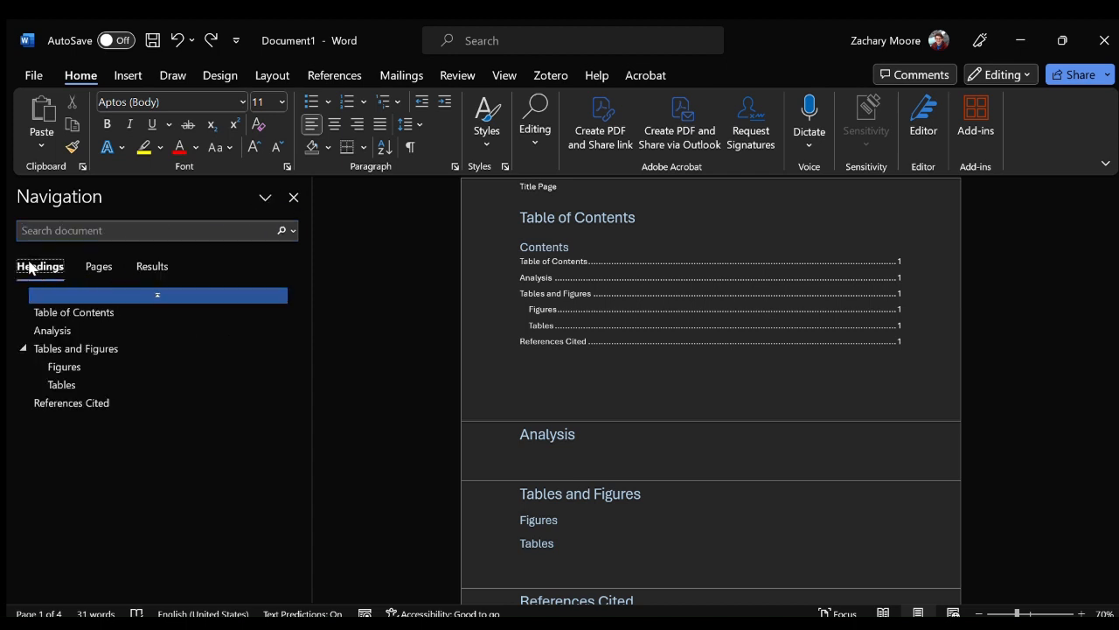
click(70, 330)
click(75, 348)
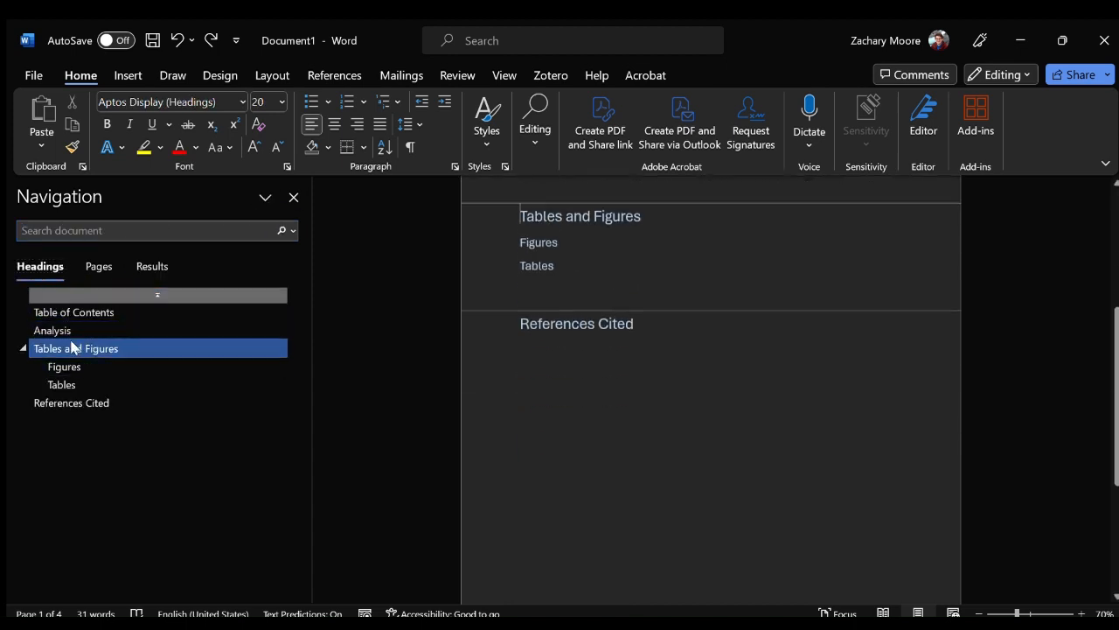
click(74, 366)
click(63, 384)
click(70, 402)
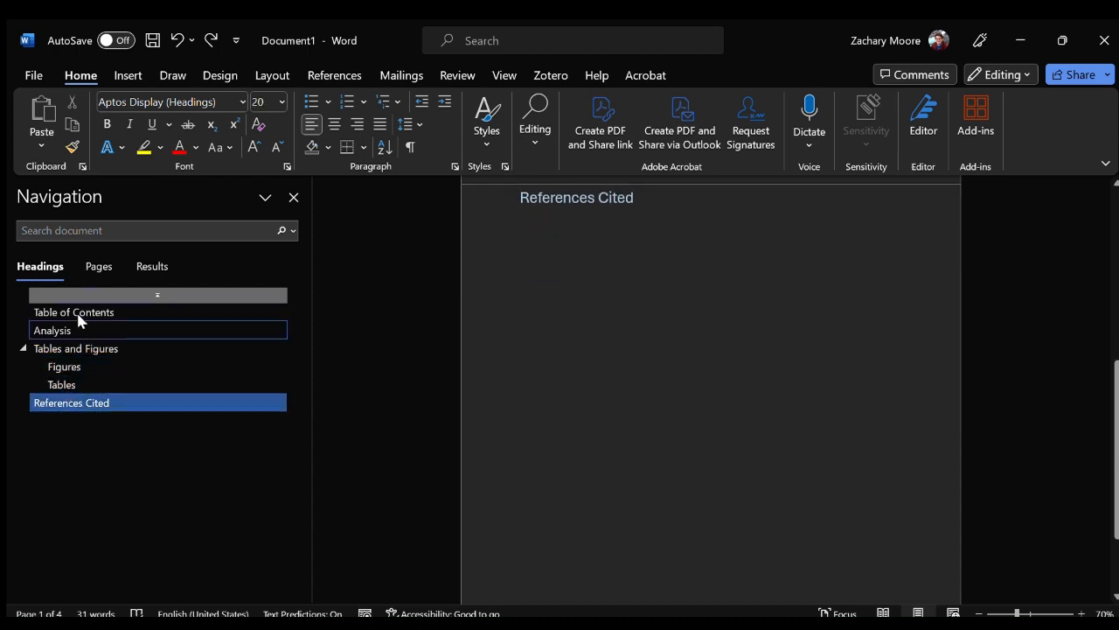
click(74, 312)
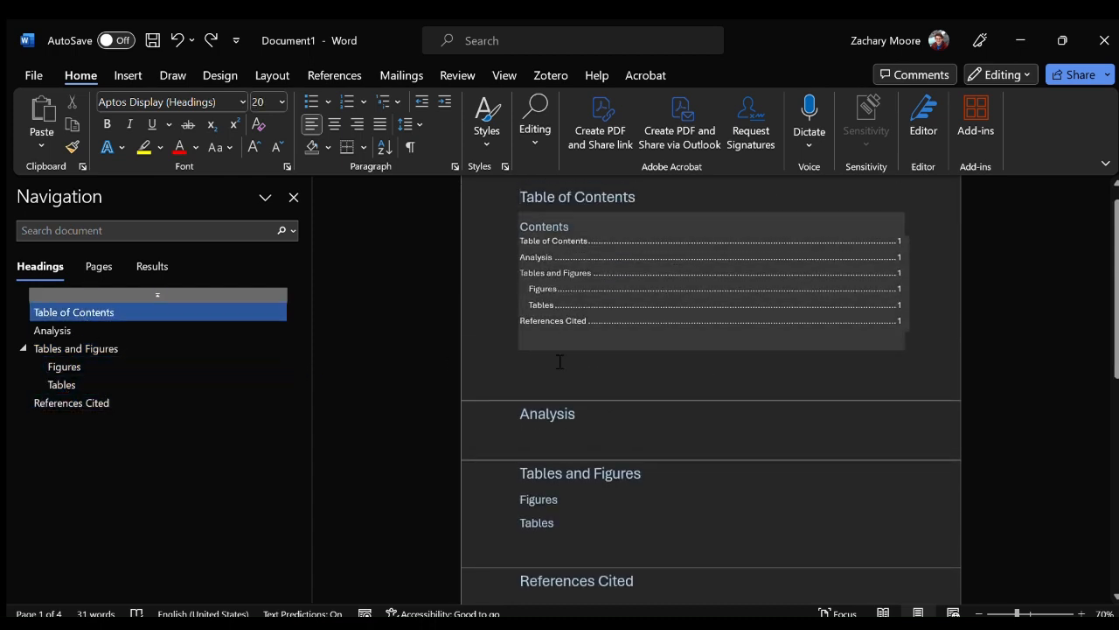
Add an empty body line below the Analysis heading and start a Zotero citation there.
click(605, 416)
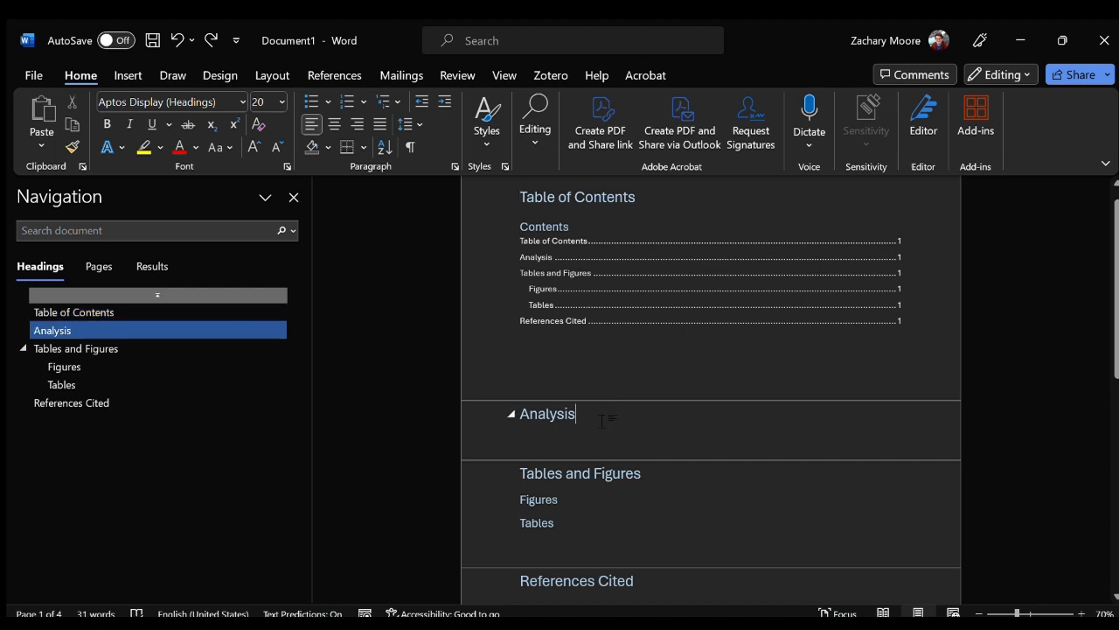
key(Return)
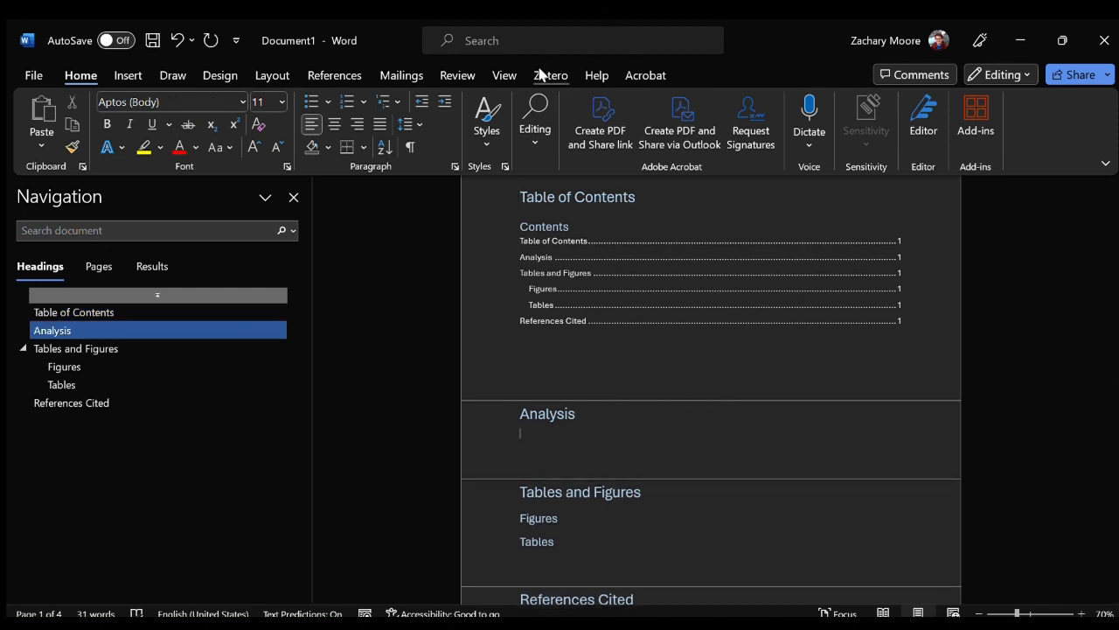
click(543, 74)
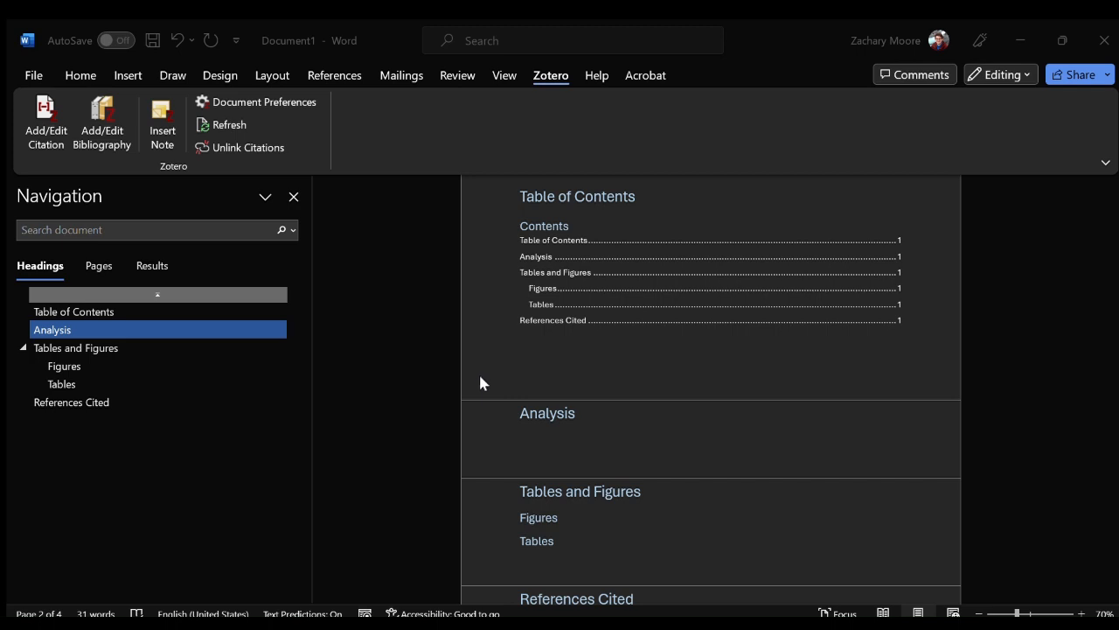
click(567, 438)
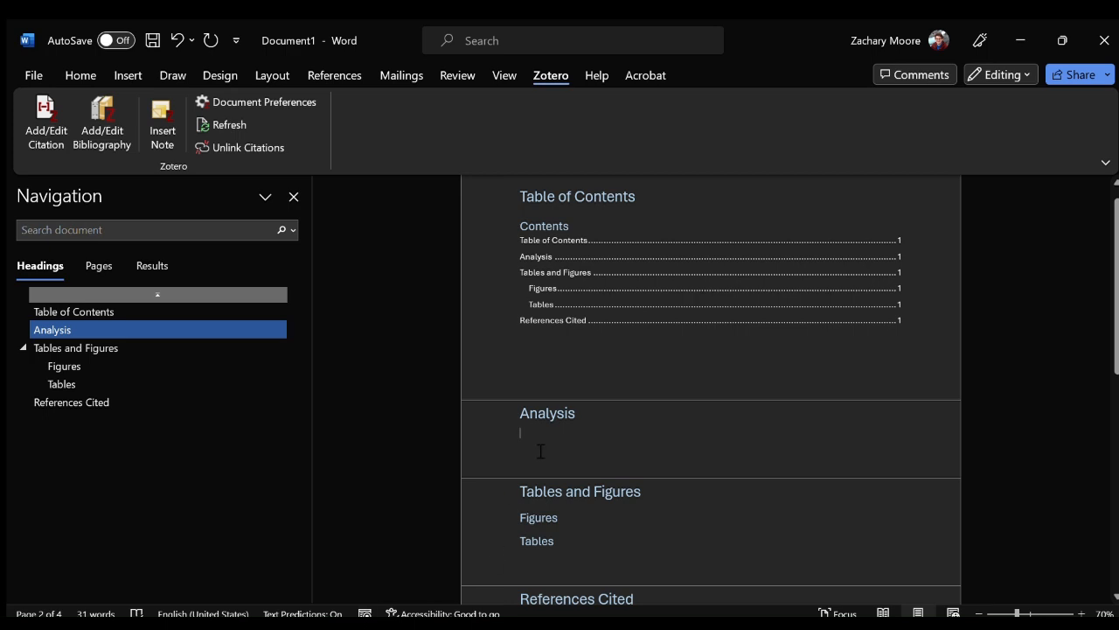
click(43, 105)
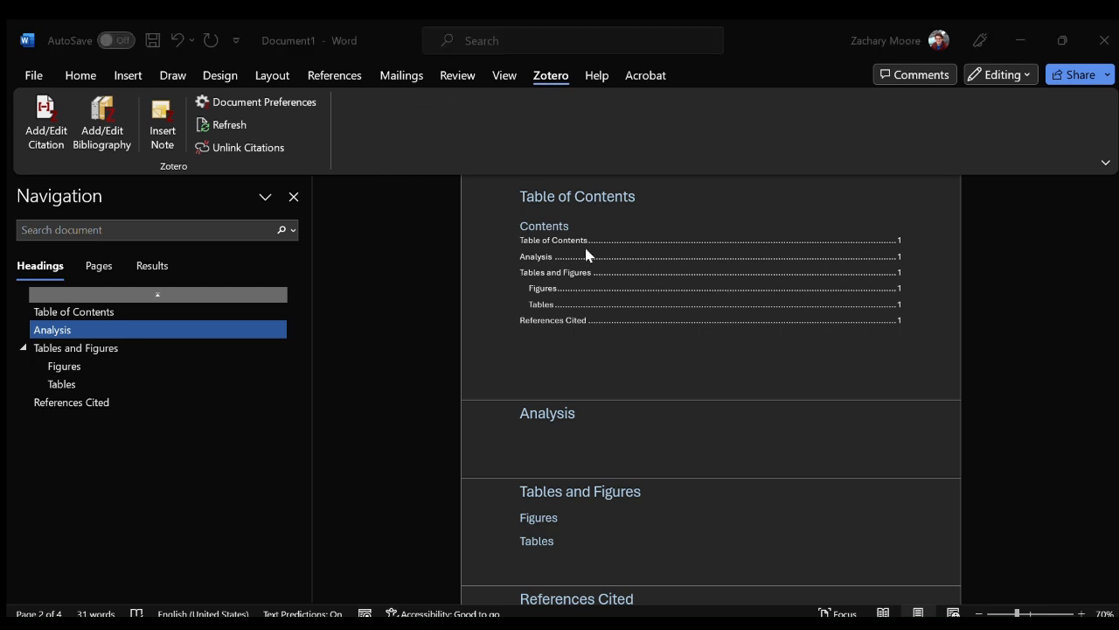
click(632, 484)
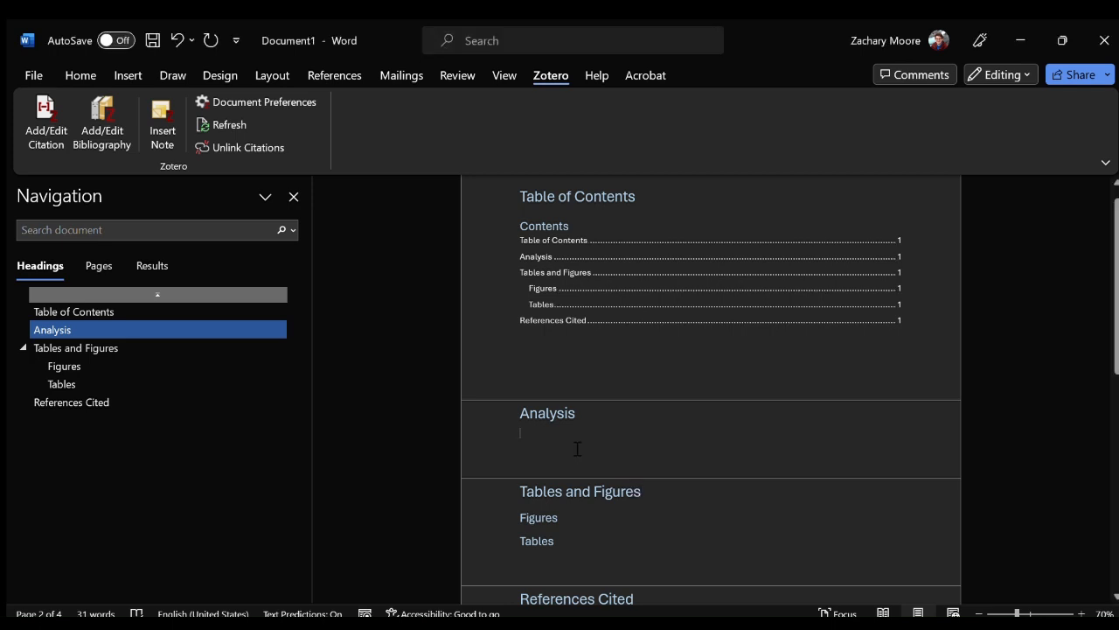
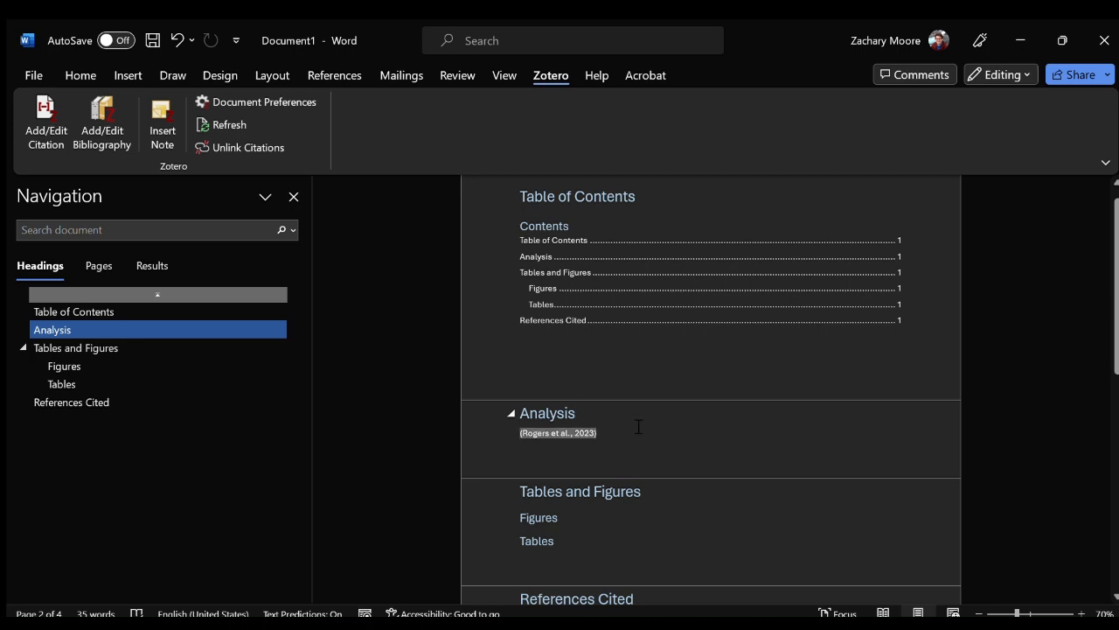
Write "I learned a bunch of stuff about fish" in front of the citation under Analysis and end the sentence with a period.
text(I )
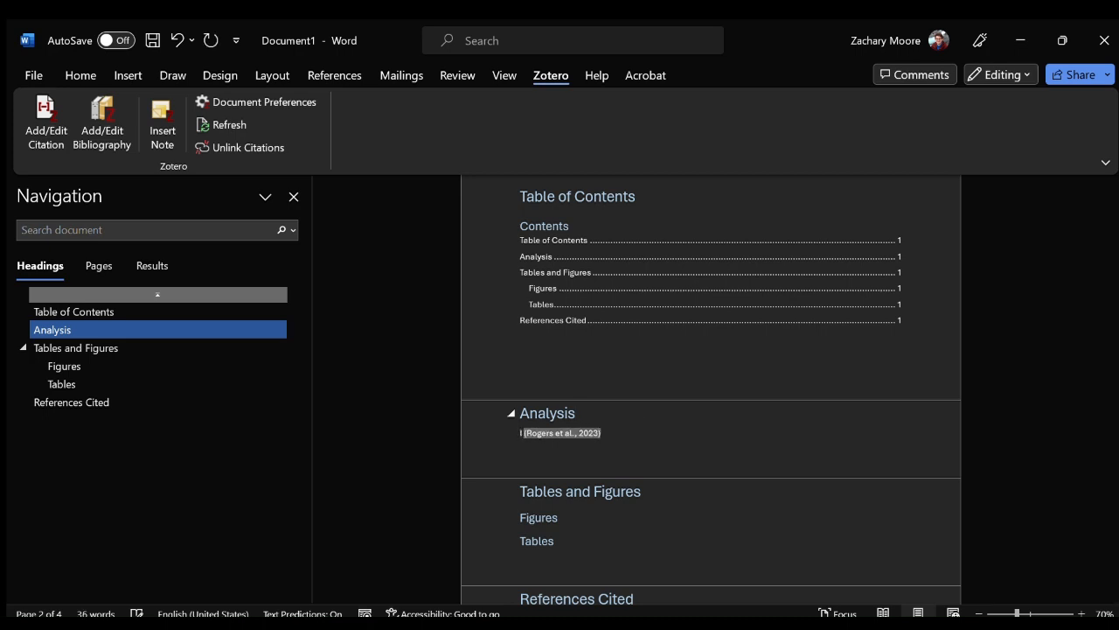
text(learned a bunch)
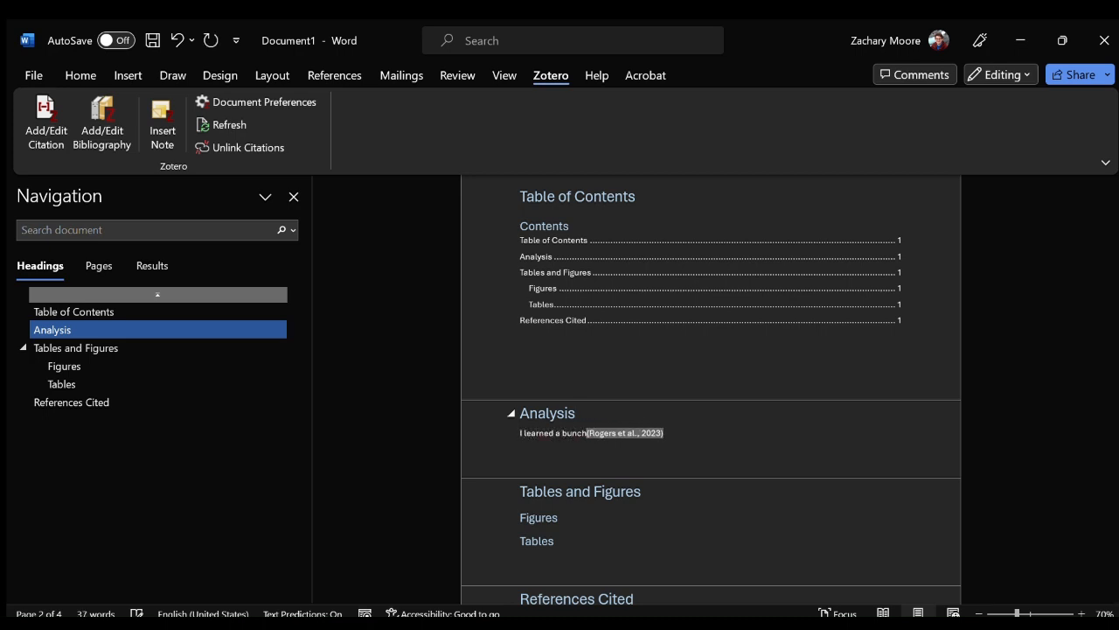
text( of stuff about )
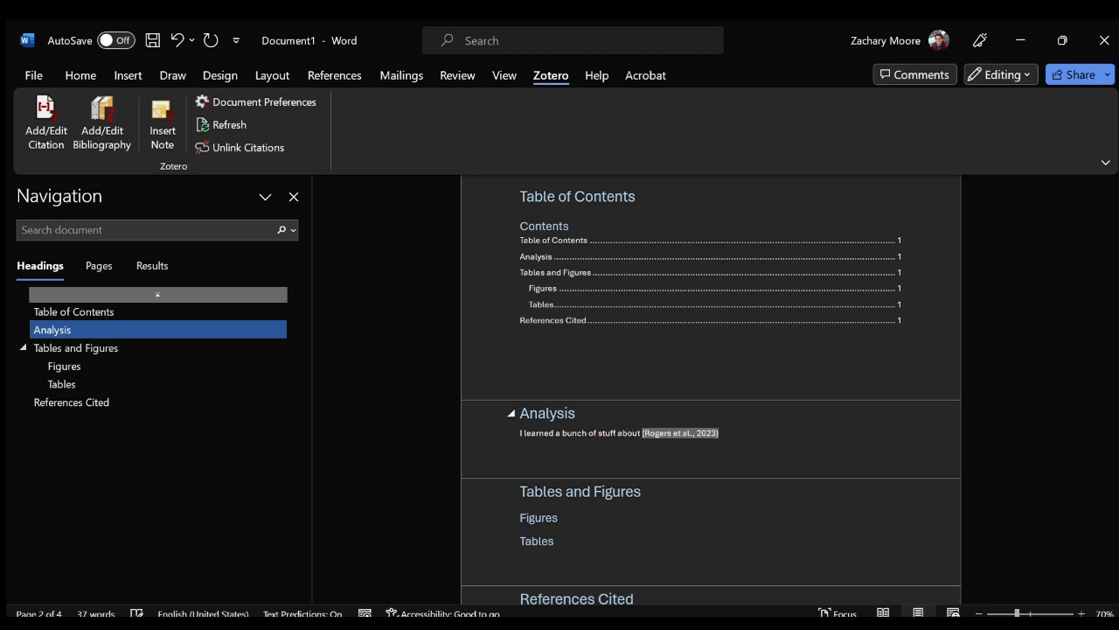
text(fish)
click(735, 432)
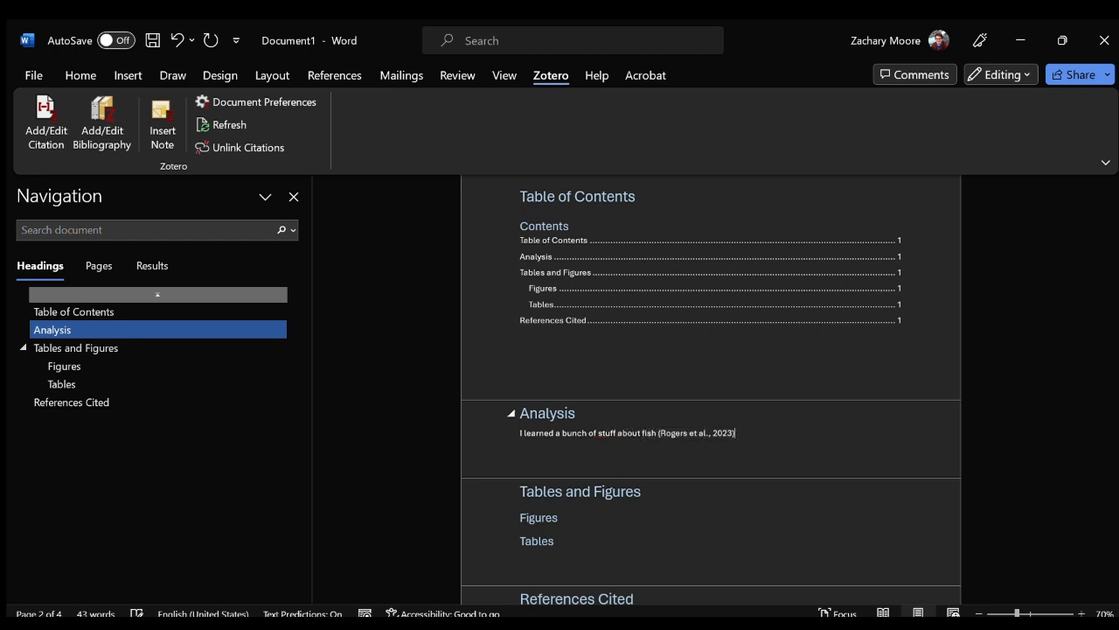
Insert the Zotero bibliography on a new line below the References Cited heading.
scroll(649, 387, down, 4)
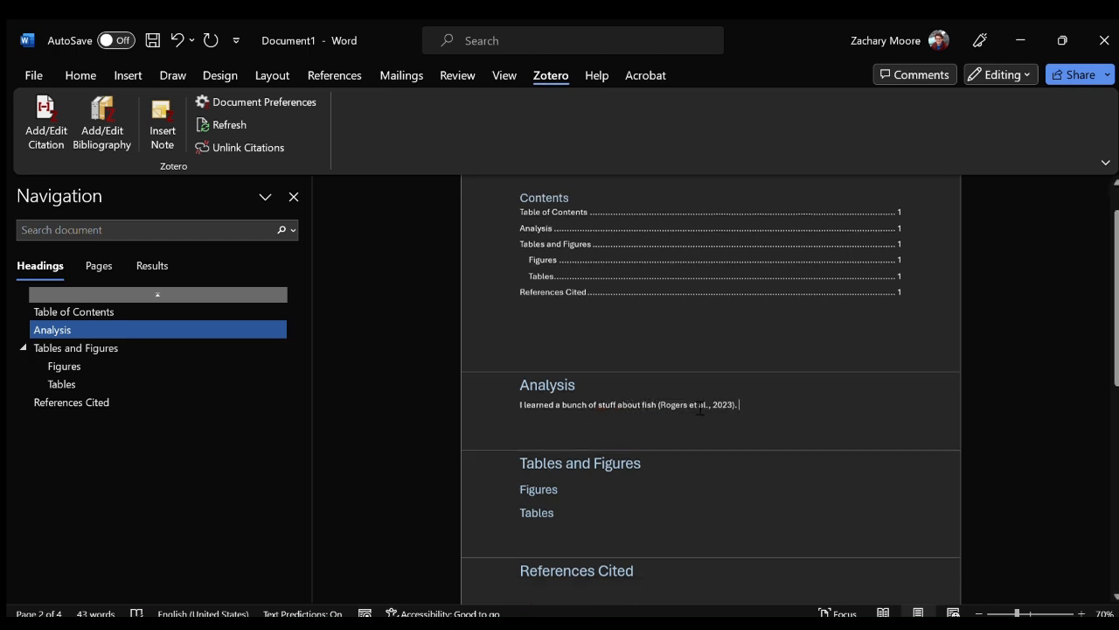
click(670, 397)
key(Return)
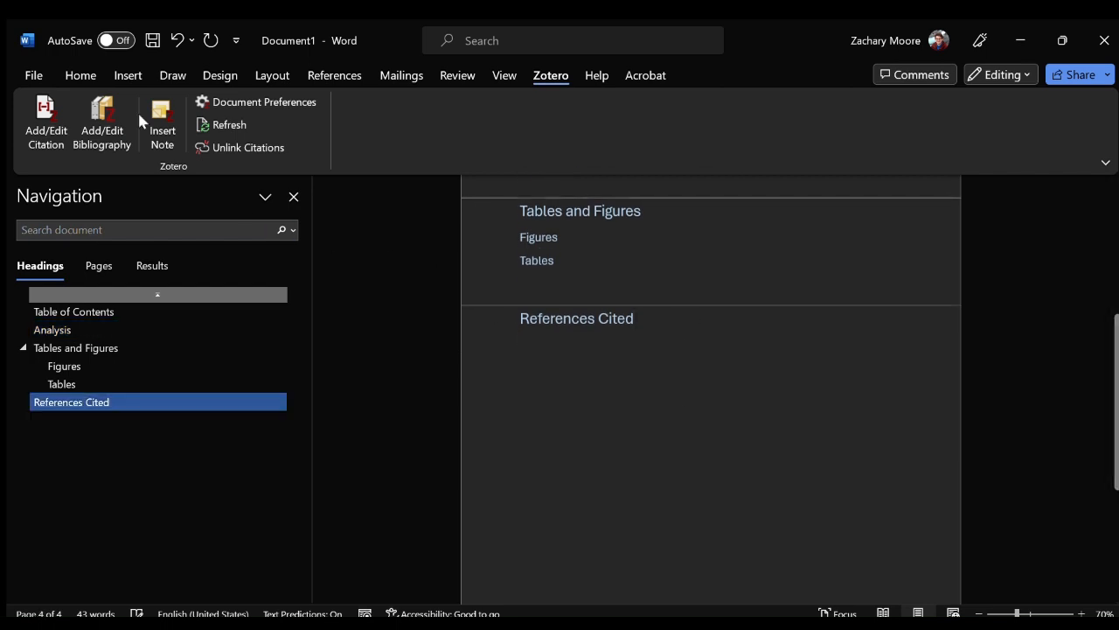
click(85, 121)
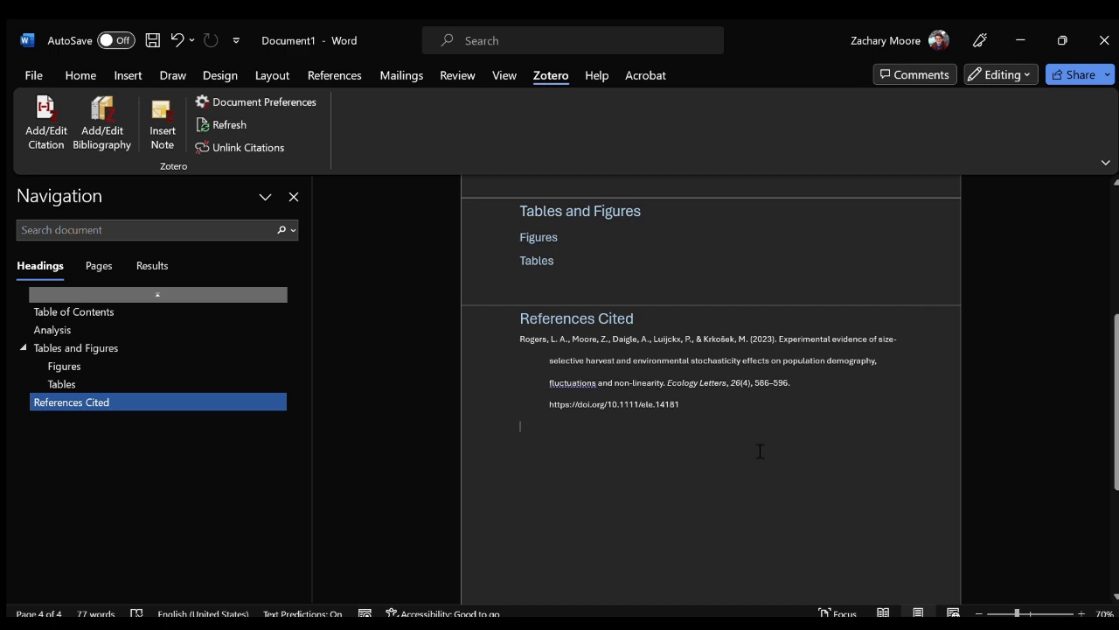
Delete the Figures and Tables subheadings, leaving an empty line below the Tables and Figures heading.
scroll(760, 451, up, 3)
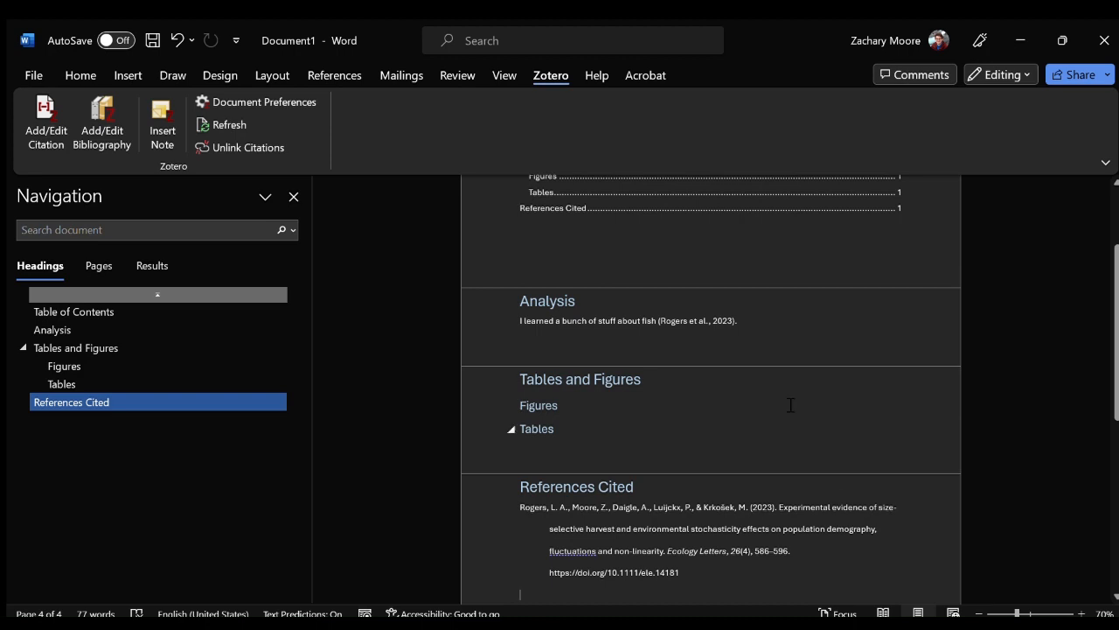
scroll(732, 467, up, 3)
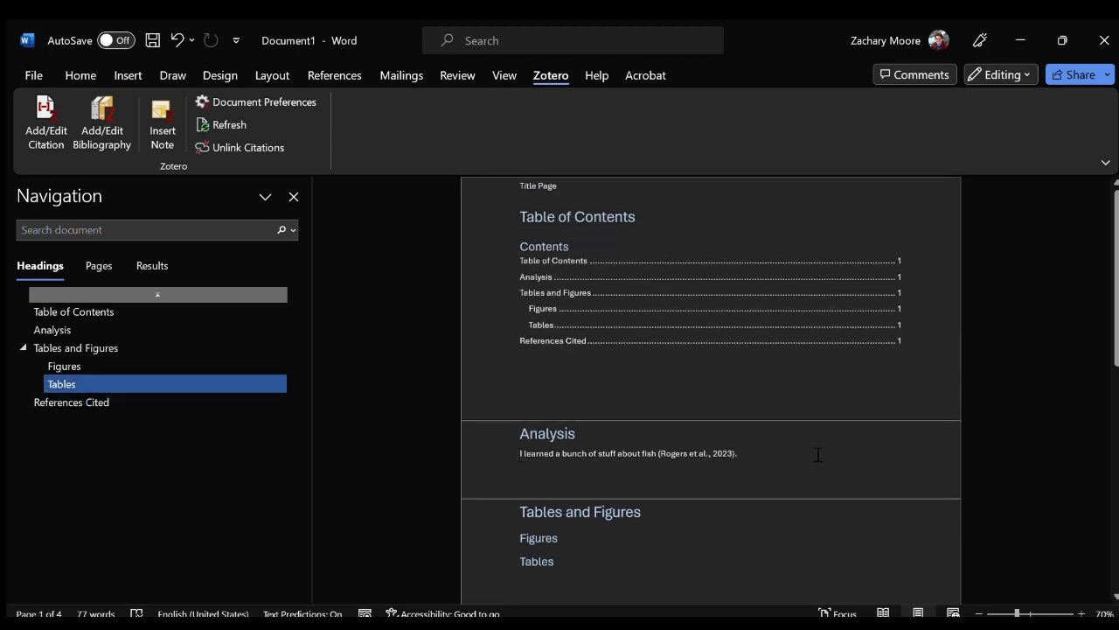
scroll(819, 453, down, 3)
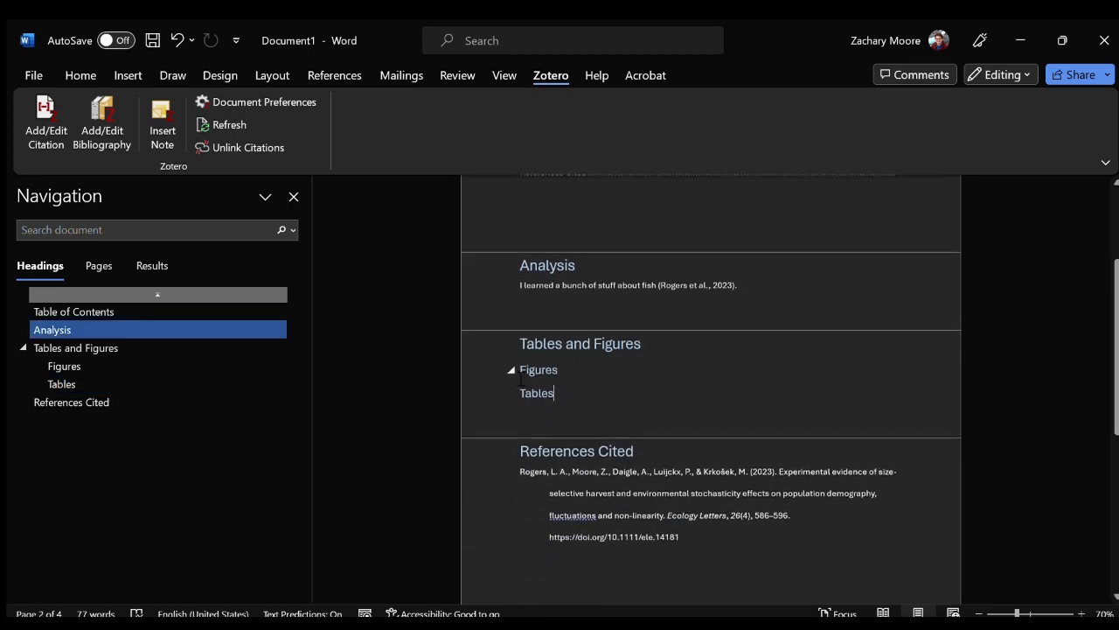
shift+click(521, 374)
key(BackSpace)
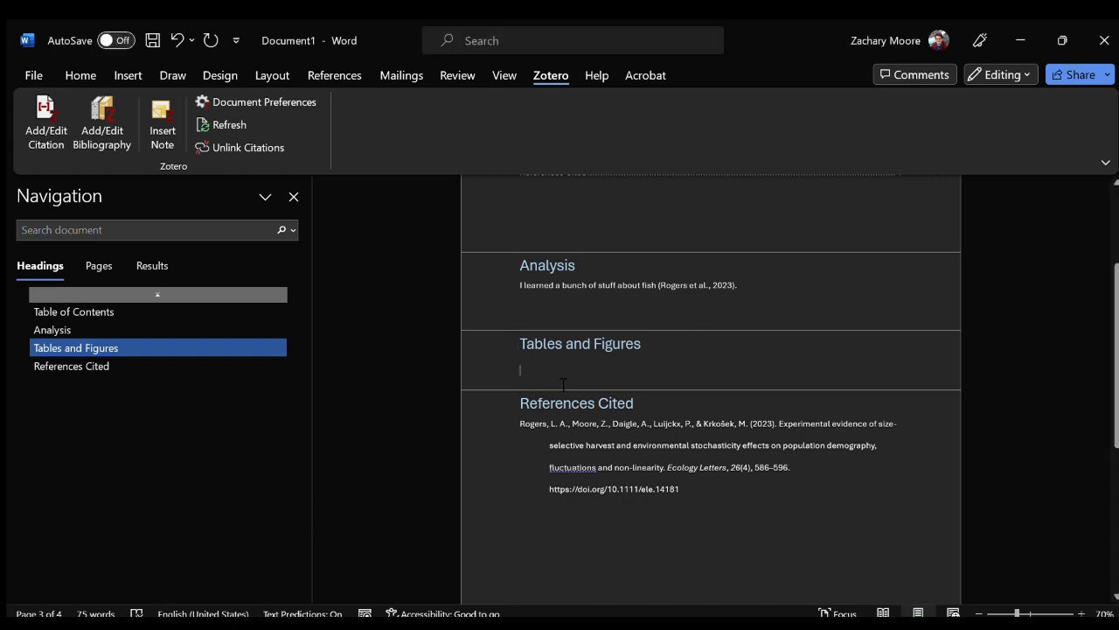
Paste the copied COSEWIC Status chart below the Tables and Figures heading and center it.
key(ctrl+v)
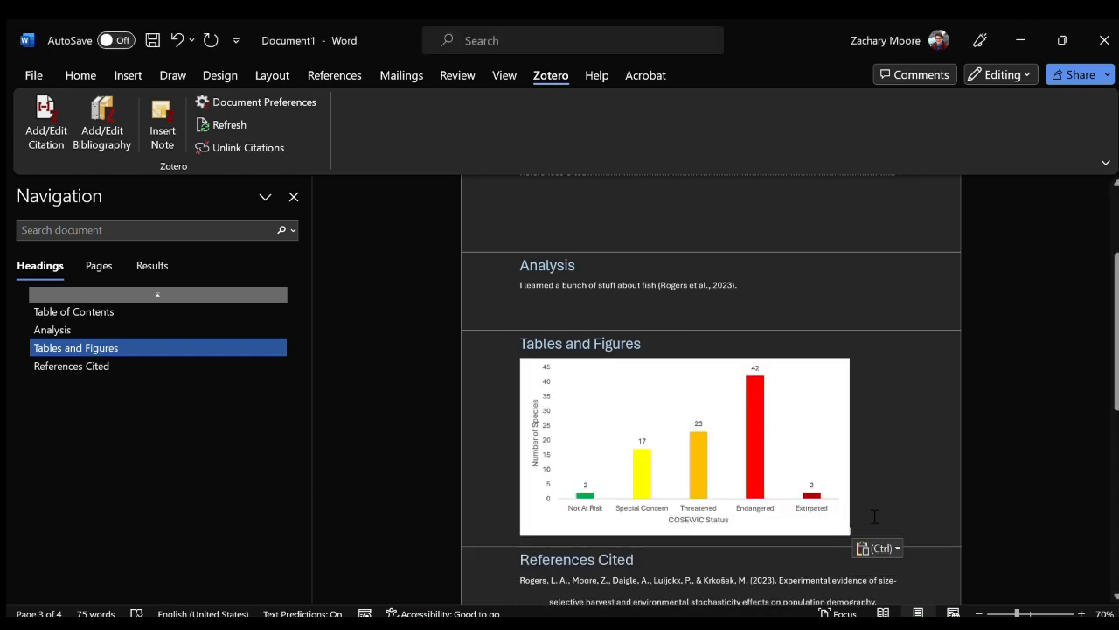
click(77, 76)
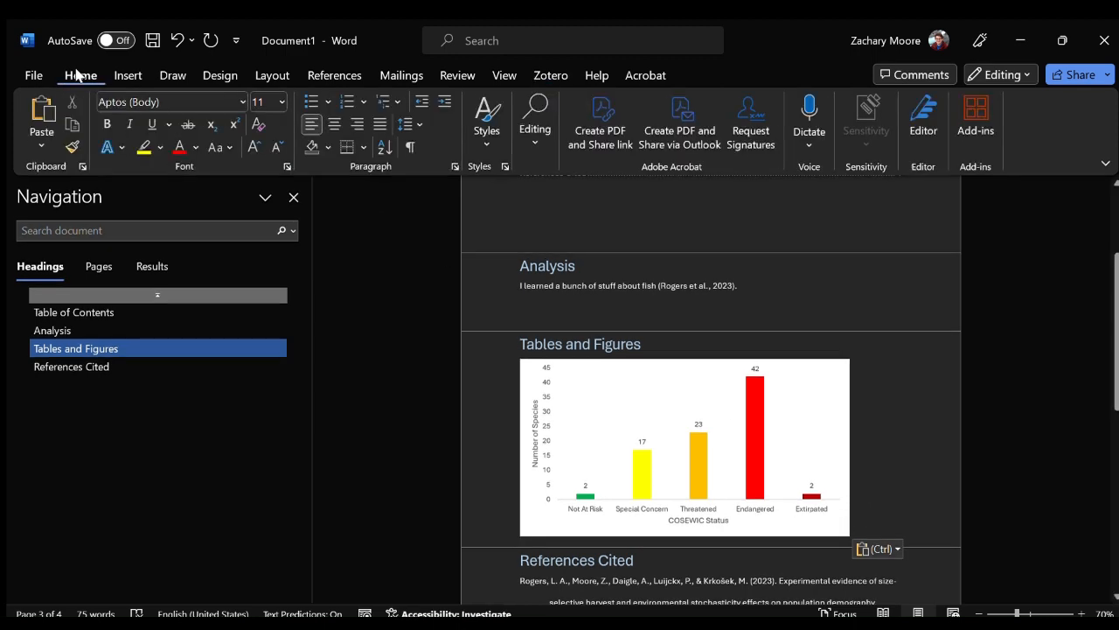
click(334, 125)
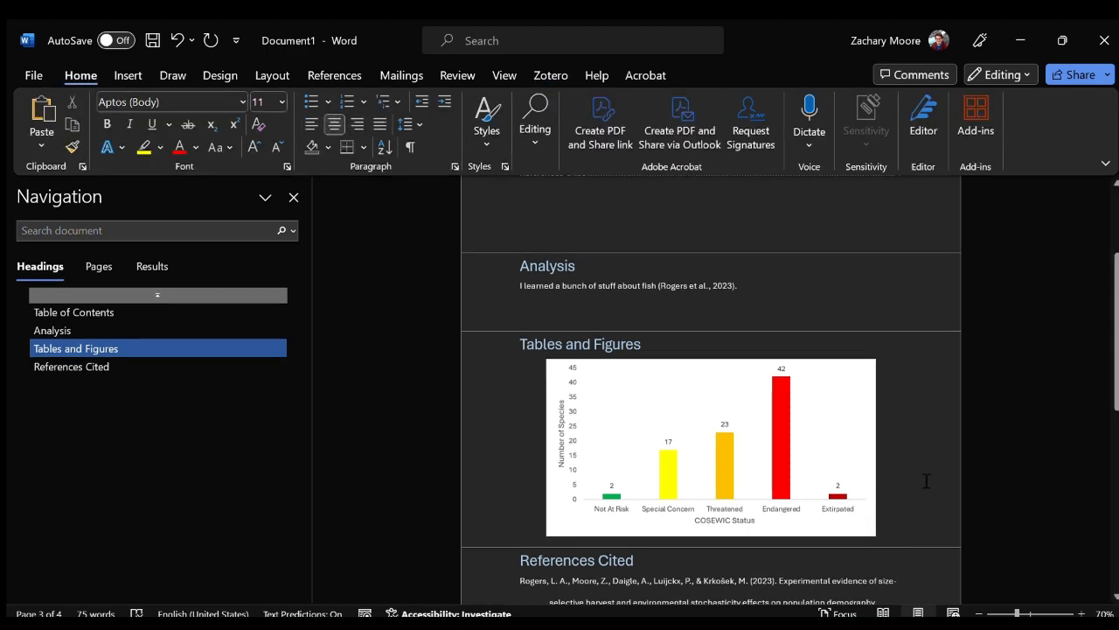
Caption the COSEWIC Status chart "Figure 1. DESCRIPTION" and start a new line below the caption.
key(Return)
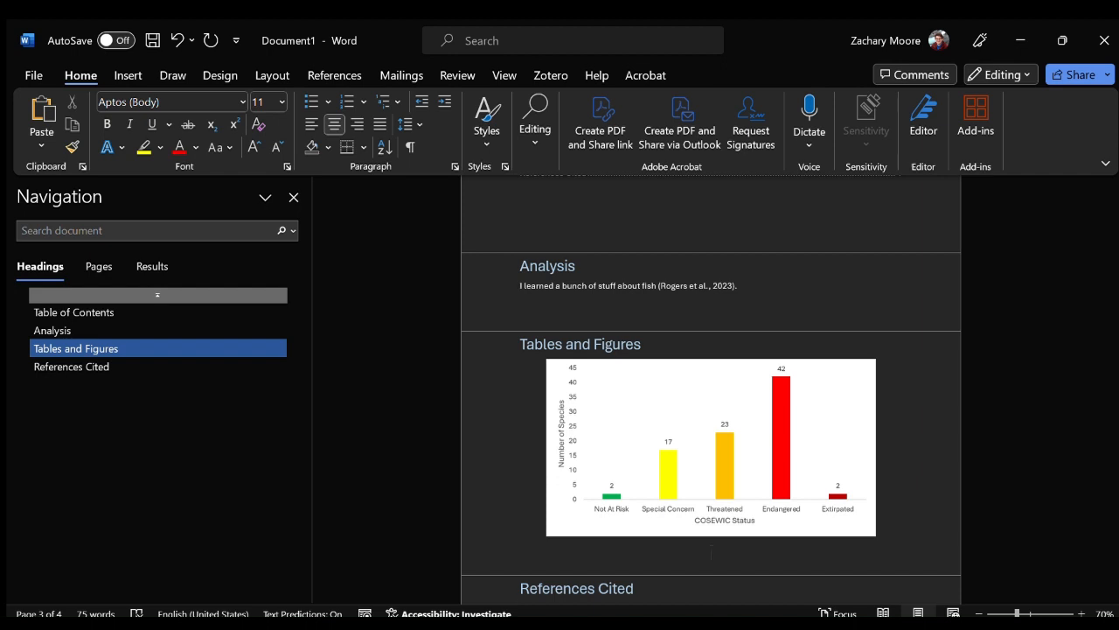
text(Figure 1. )
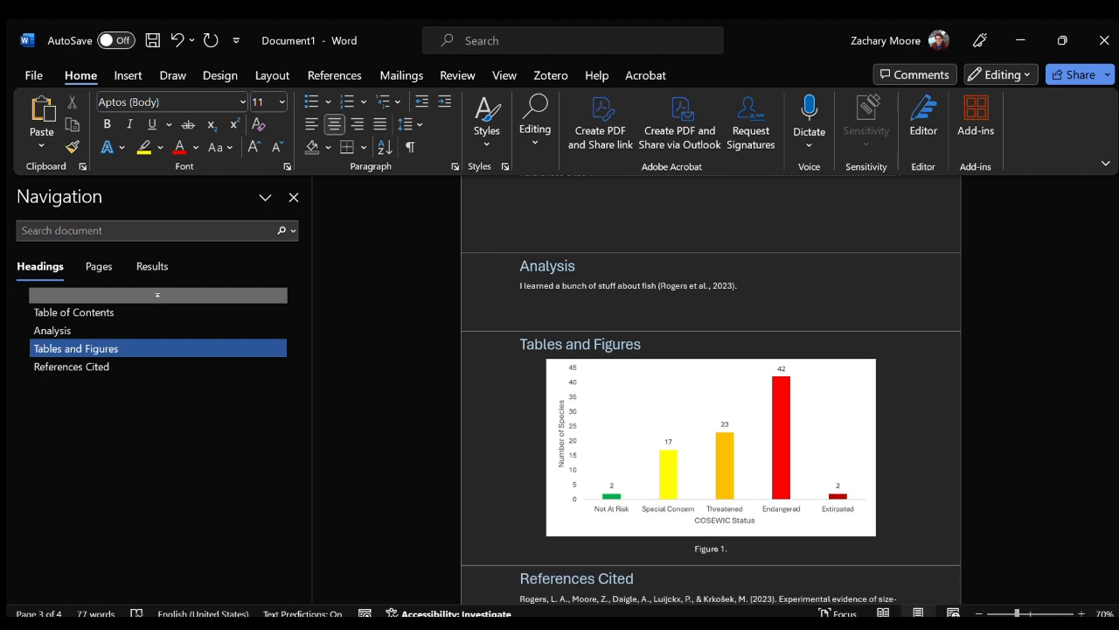
text(DESCRIPTION)
key(Return)
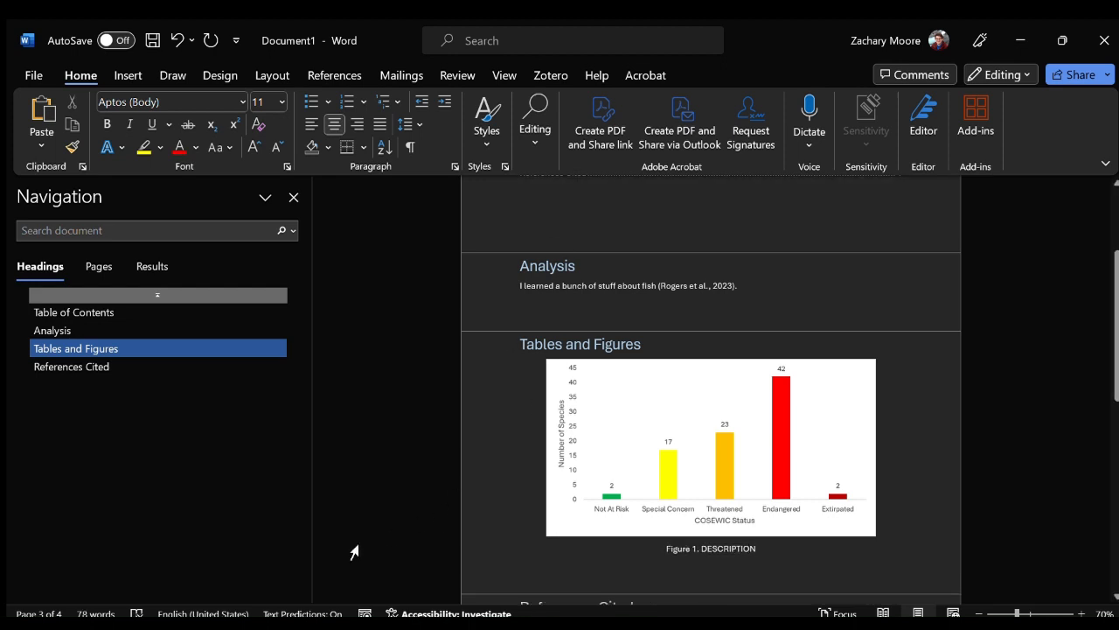
Bring the SARO Status chart in below the Figure 1 caption and caption it "Figure 2. DESCRIPTION".
click(308, 624)
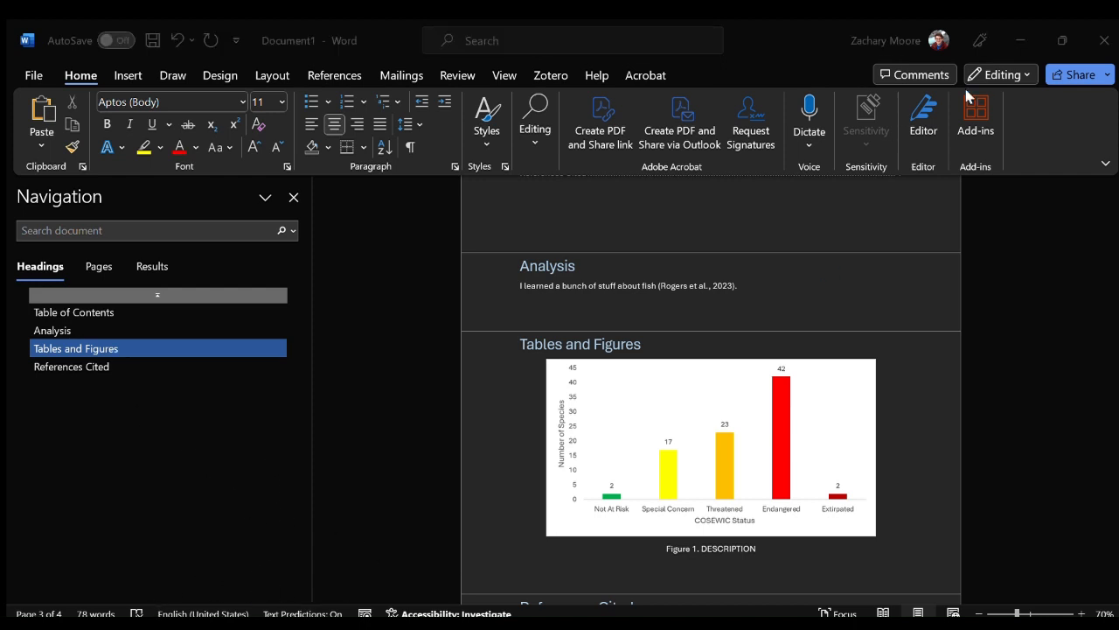
click(1004, 33)
key(ctrl+v)
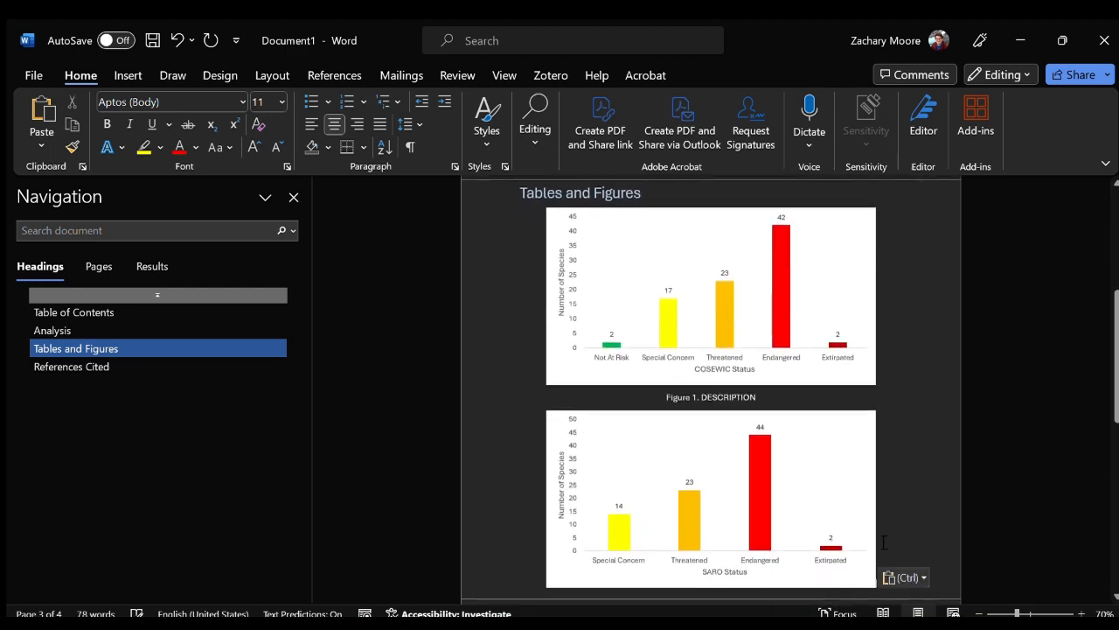
key(Return)
text(Figure 2.)
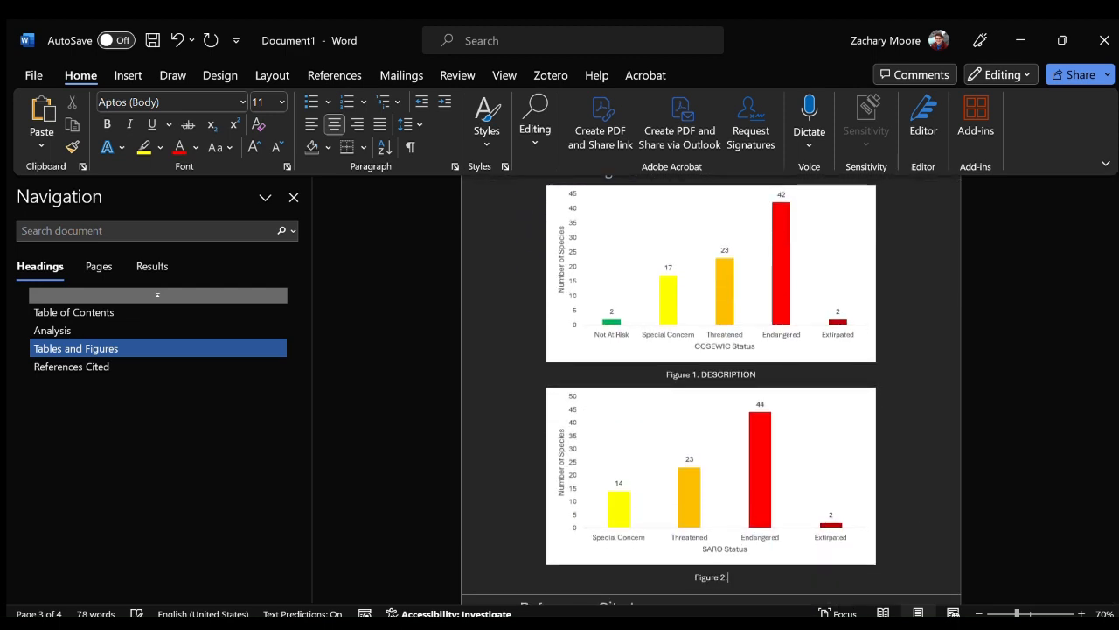
text( DESCRIPTION)
key(Return)
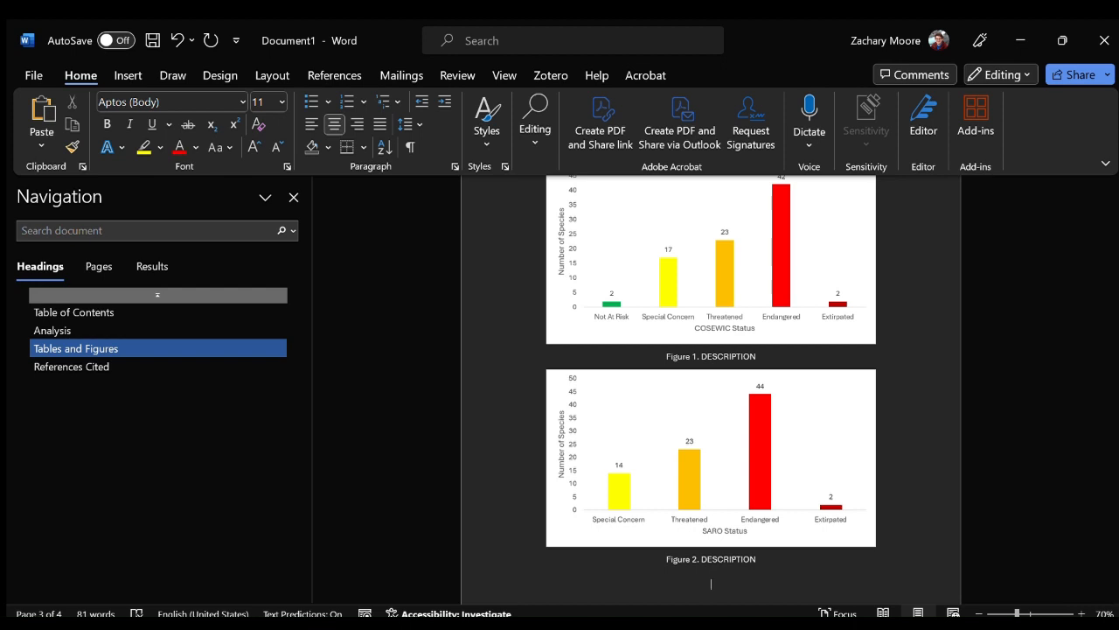
Bring the S Rank chart in below the Figure 2 caption and caption it "Figure 3. DECRIPTION".
key(alt+Tab)
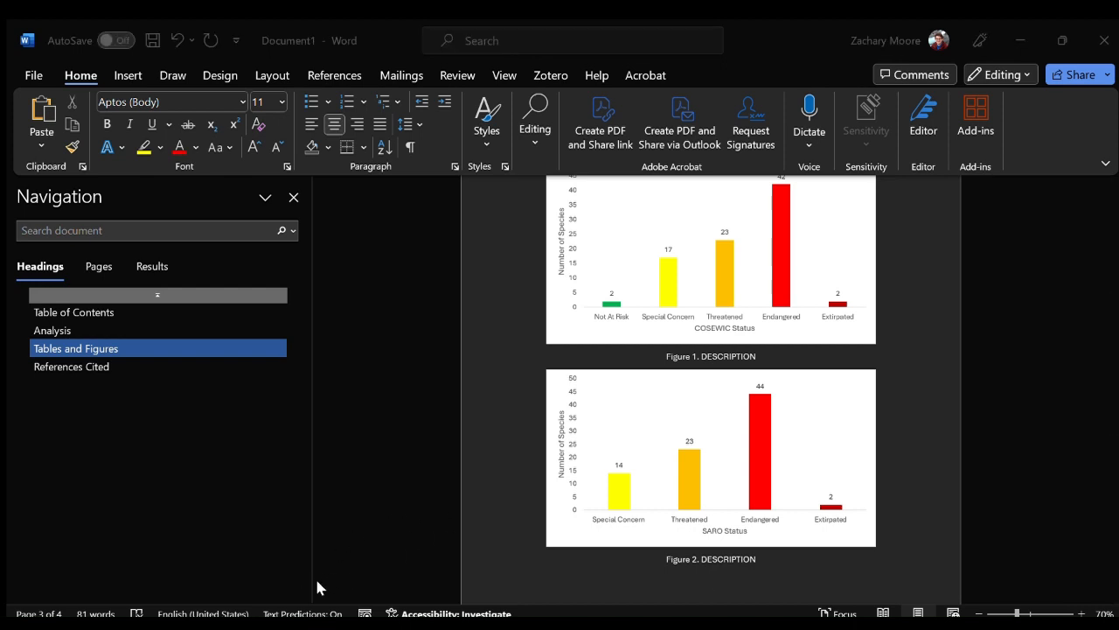
click(1020, 41)
key(ctrl+v)
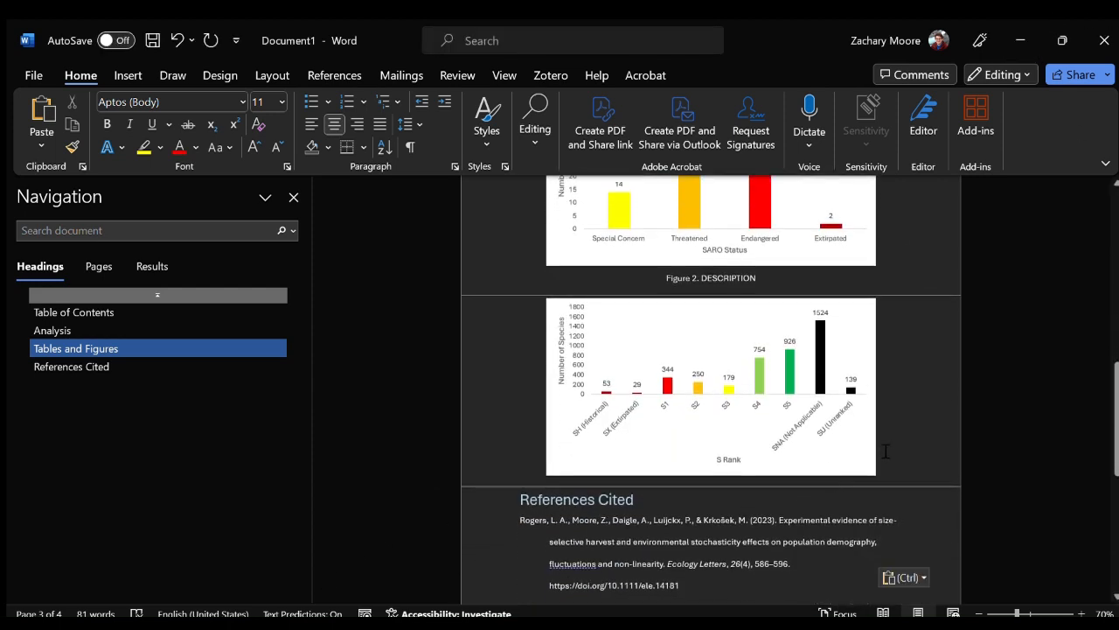
key(Return)
text(Figure 3.)
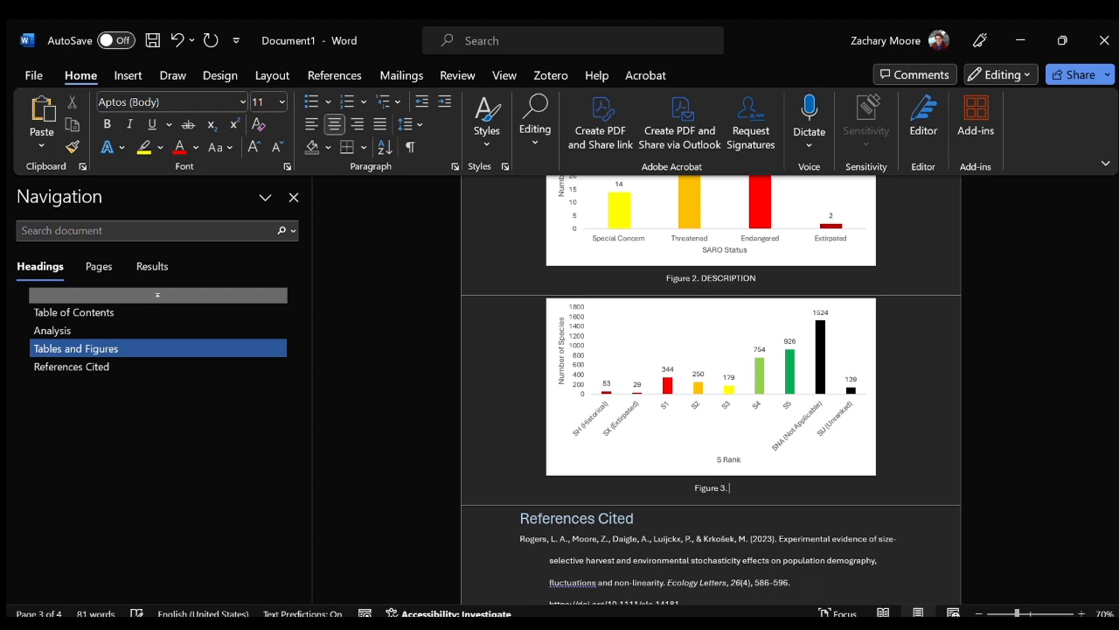
text( DESCRIPTION)
key(Return)
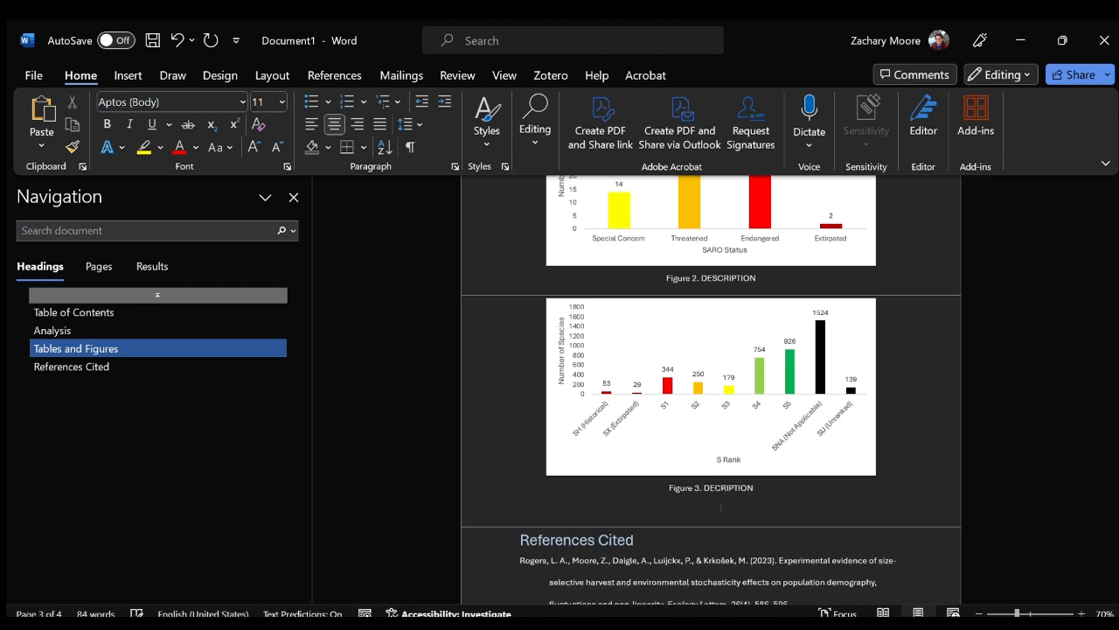
Add the placeholder caption "Figure 4. ????" below the Figure 3 caption, leaving space above it.
key(Return)
key(BackSpace)
text(Figure 4.)
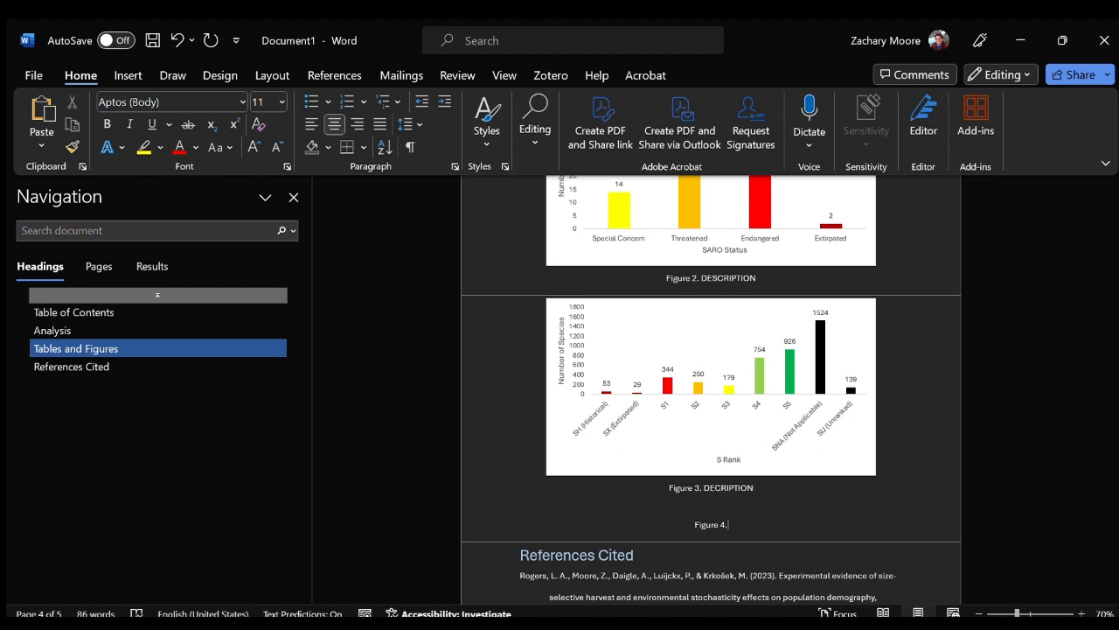
text( ????)
Add an Analysis paragraph reading "There are X many species of vascular plants in Ontario that have been assessed by COSEWIC (Figure 1).".
scroll(925, 461, up, 10)
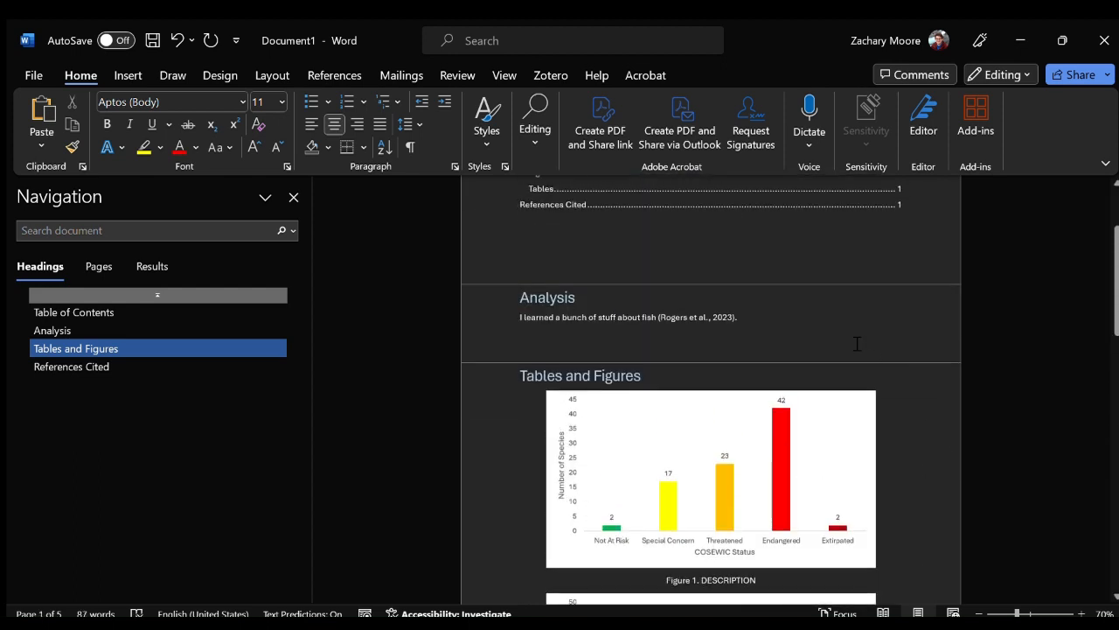
click(835, 325)
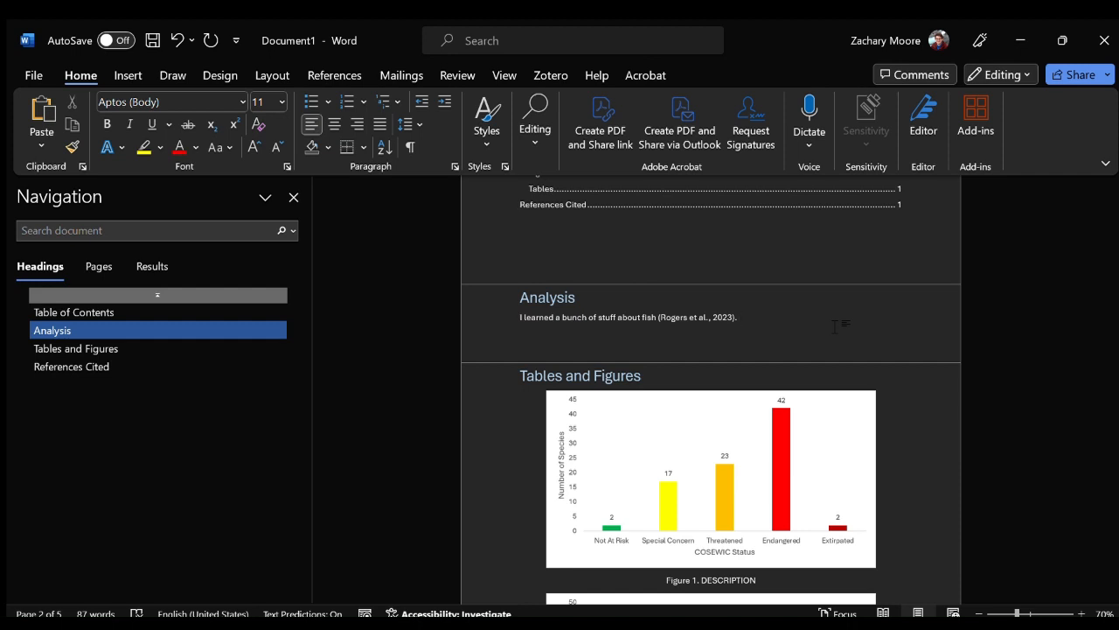
key(Return)
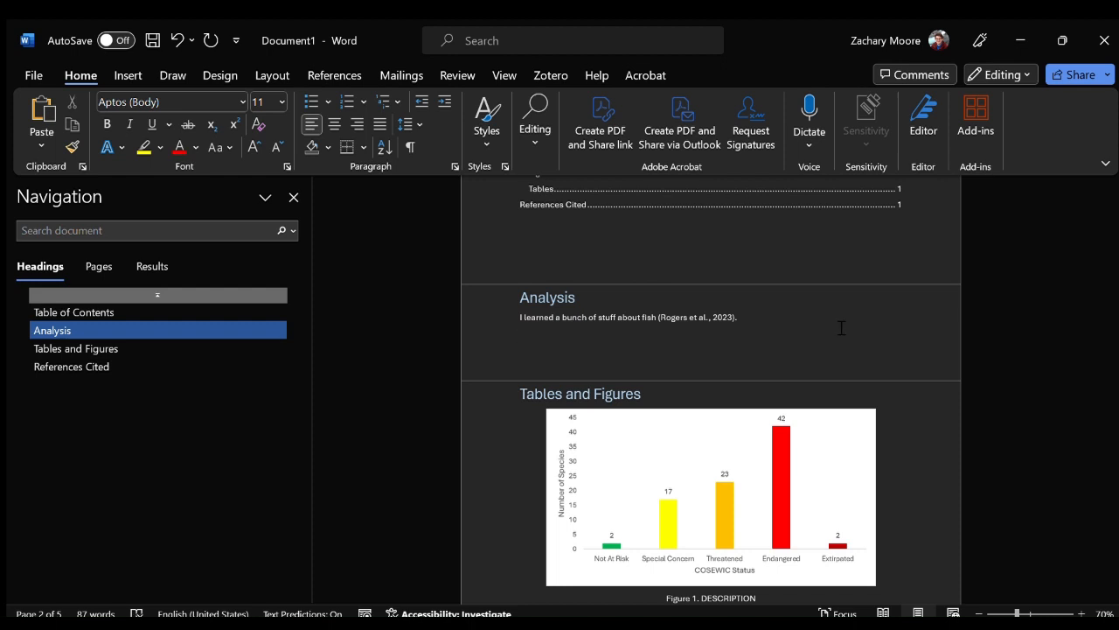
text(There are )
text(X)
text( many)
text( species)
text( of Vac)
text(vascular plants in Ontari)
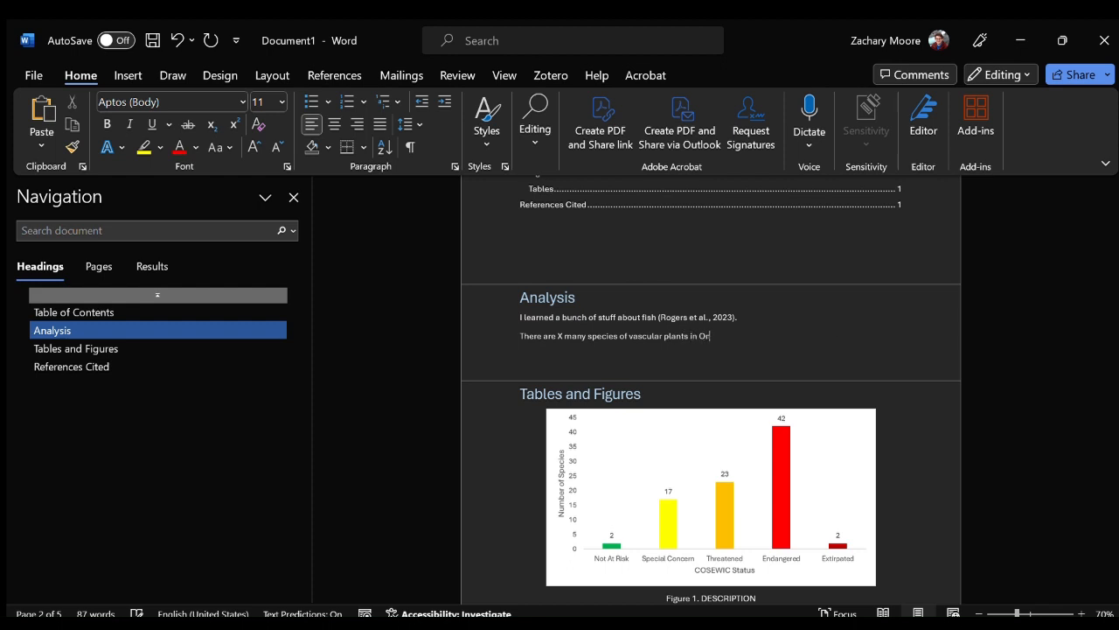
text(o that have been assessed by)
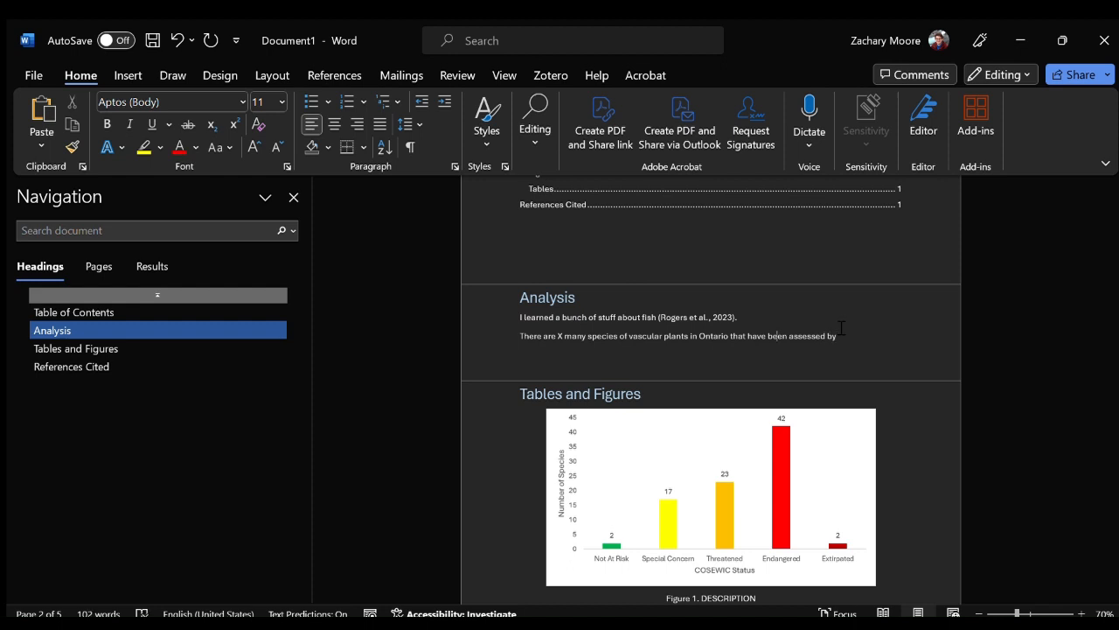
text( COSEWIC ()
text(Fig)
text(igure 1).)
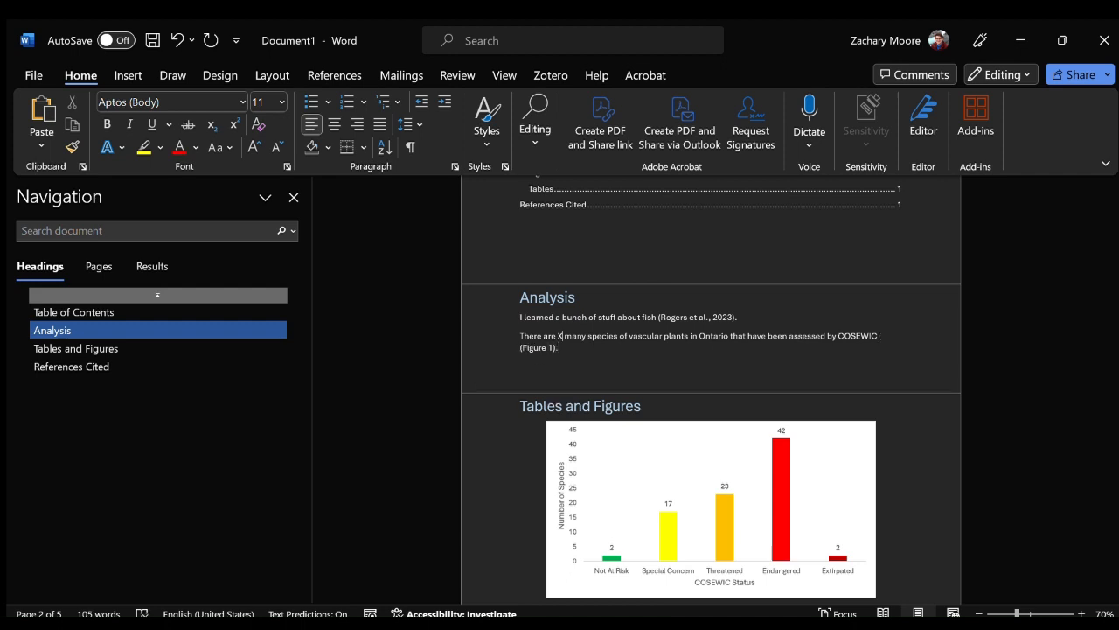
Insert the percentage placeholder "(Y %)" after "many" in the vascular plants sentence under Analysis.
key(Up)
text((Y)
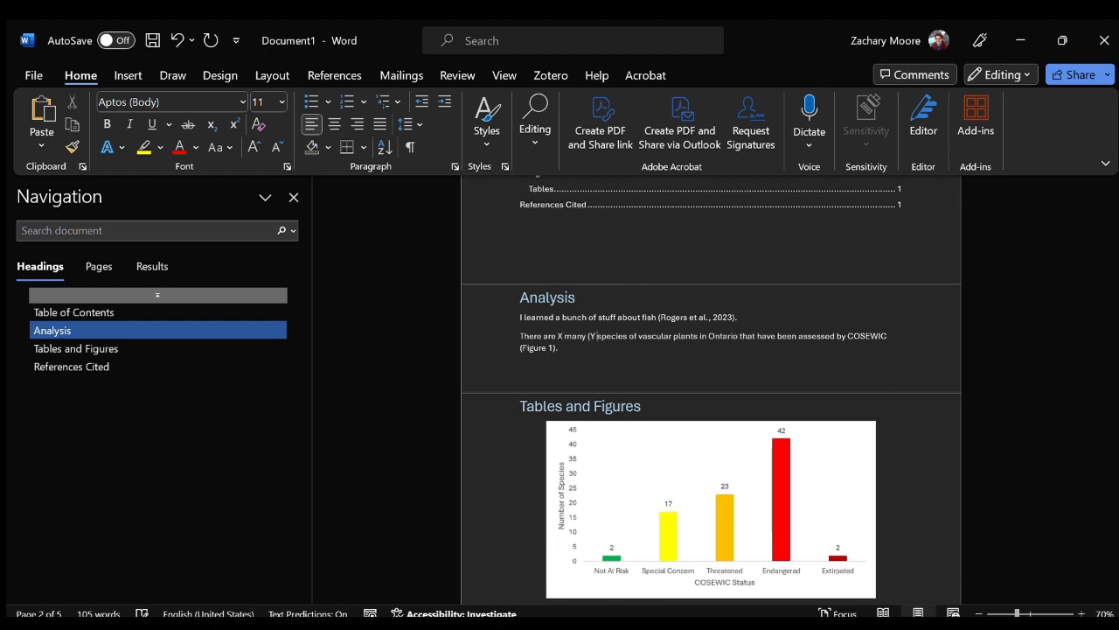
text( %)
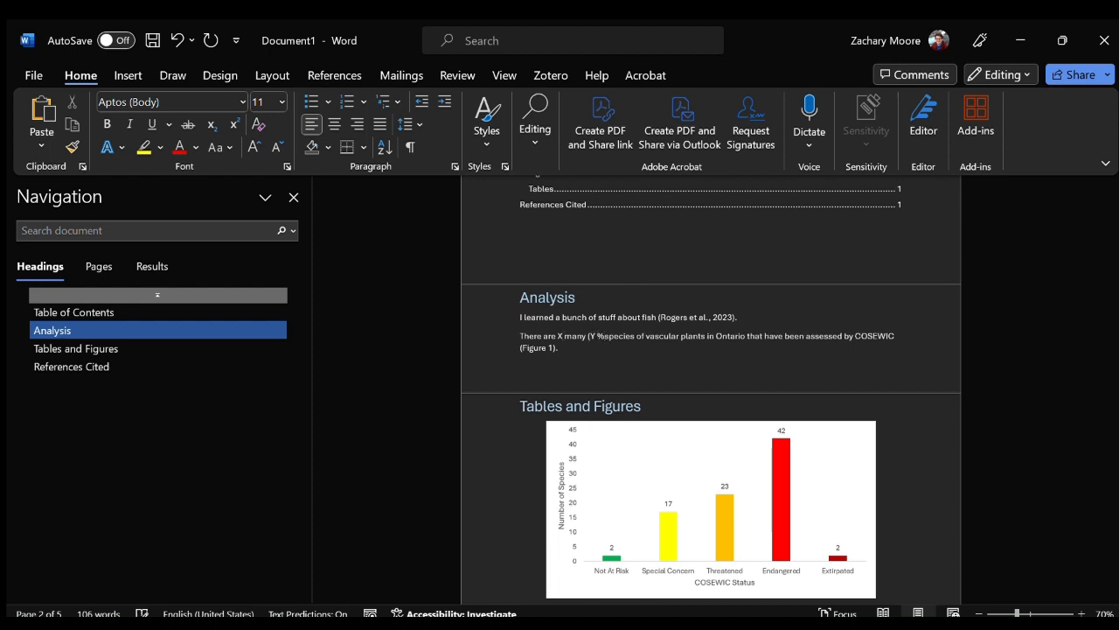
text())
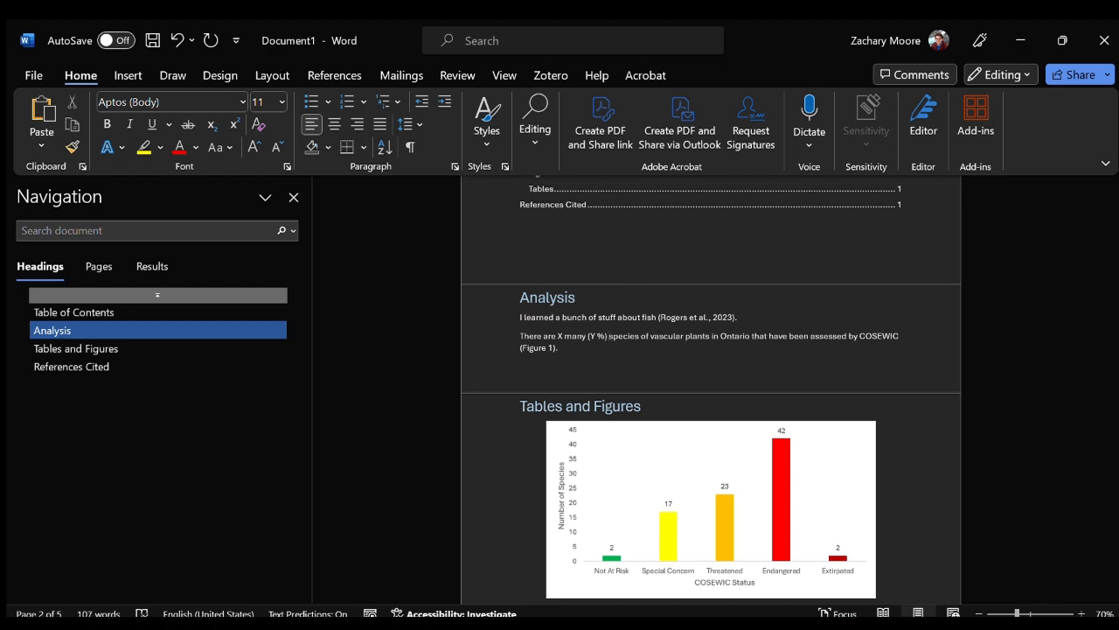
Tighten the percentage placeholder in the vascular plants sentence to "(Y%)", without the inner space.
key(BackSpace)
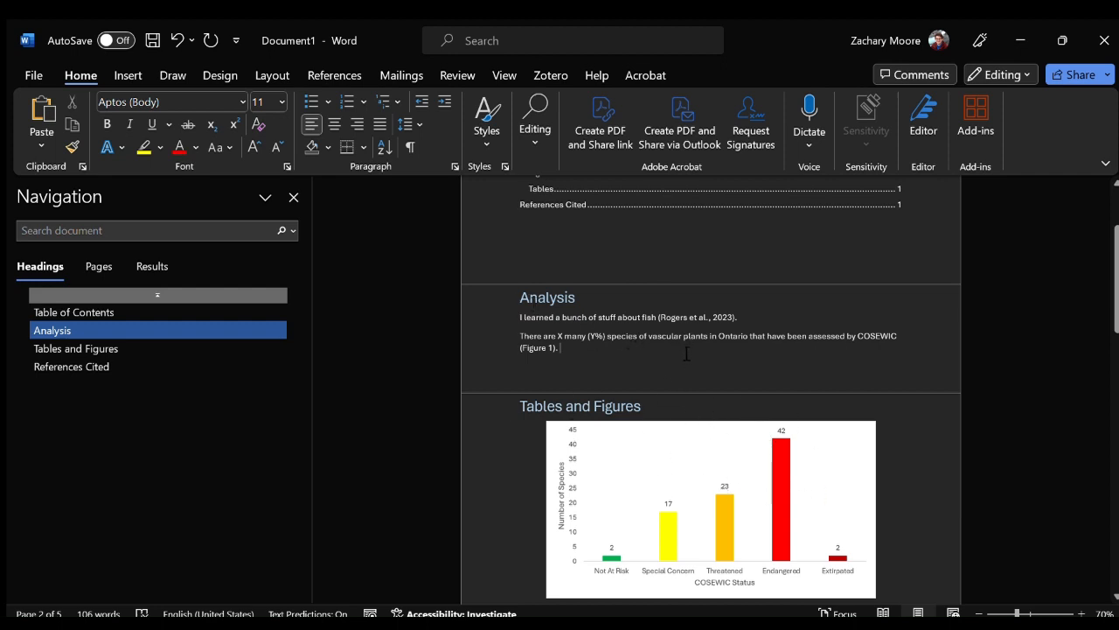
scroll(686, 353, down, 15)
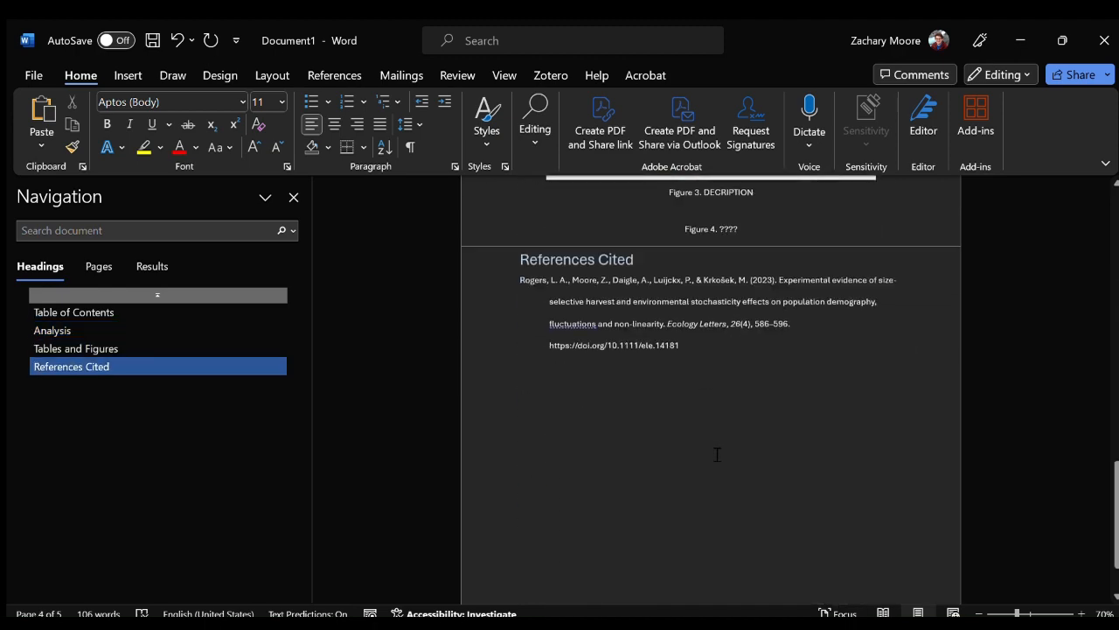
scroll(713, 446, down, 5)
scroll(710, 439, up, 10)
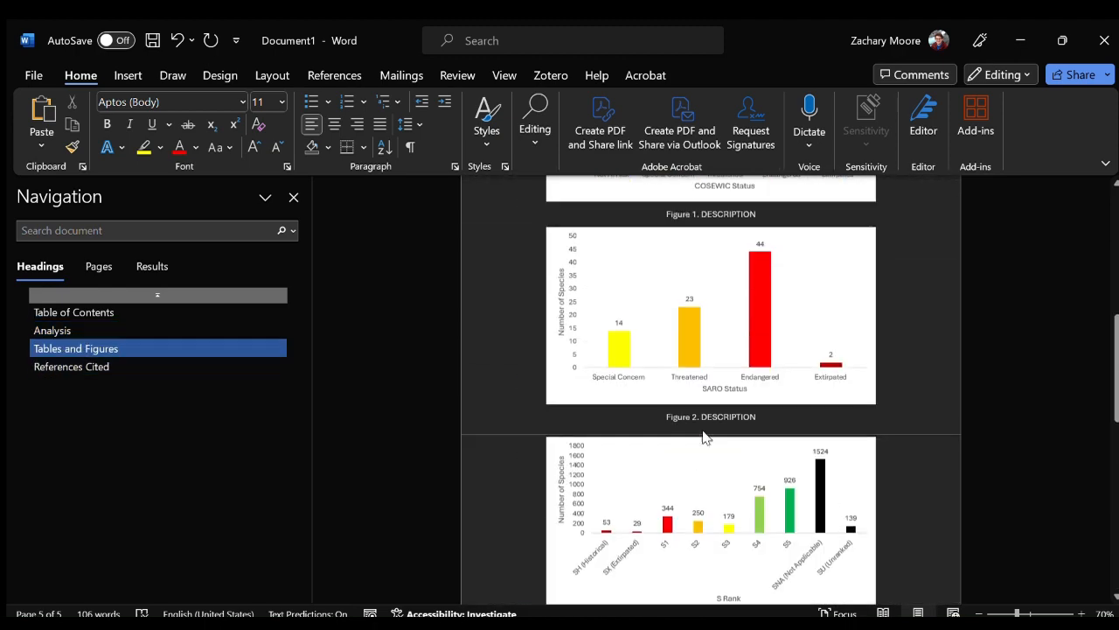
scroll(709, 437, up, 8)
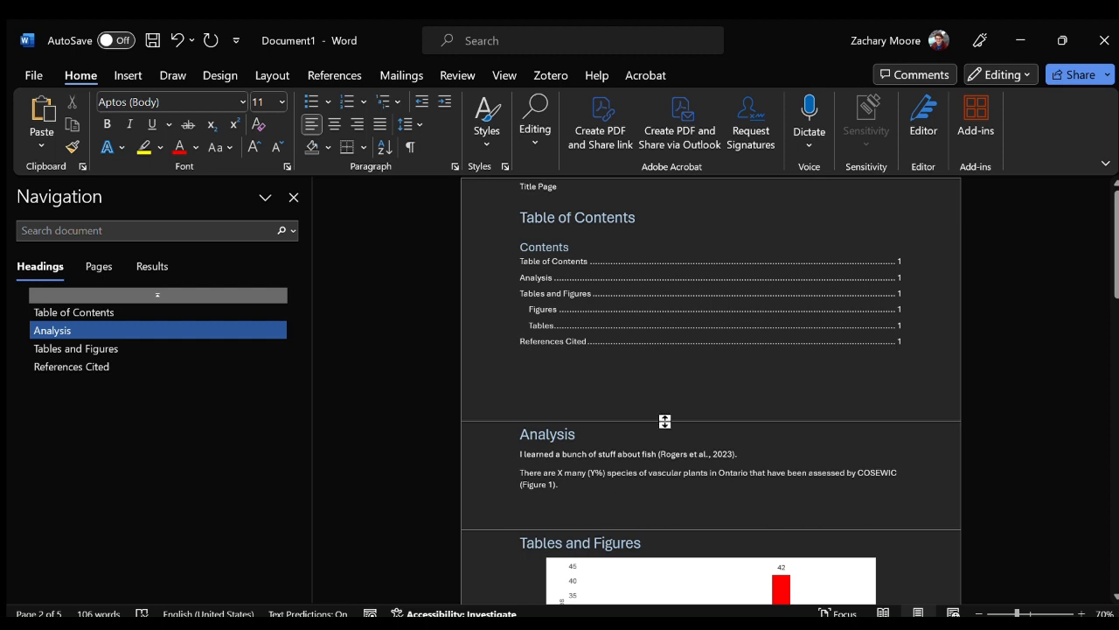
Show the white space between pages and insert a page break before the Table of Contents heading, leaving "Title Page" on its own page.
double_click(664, 421)
scroll(674, 441, up, 5)
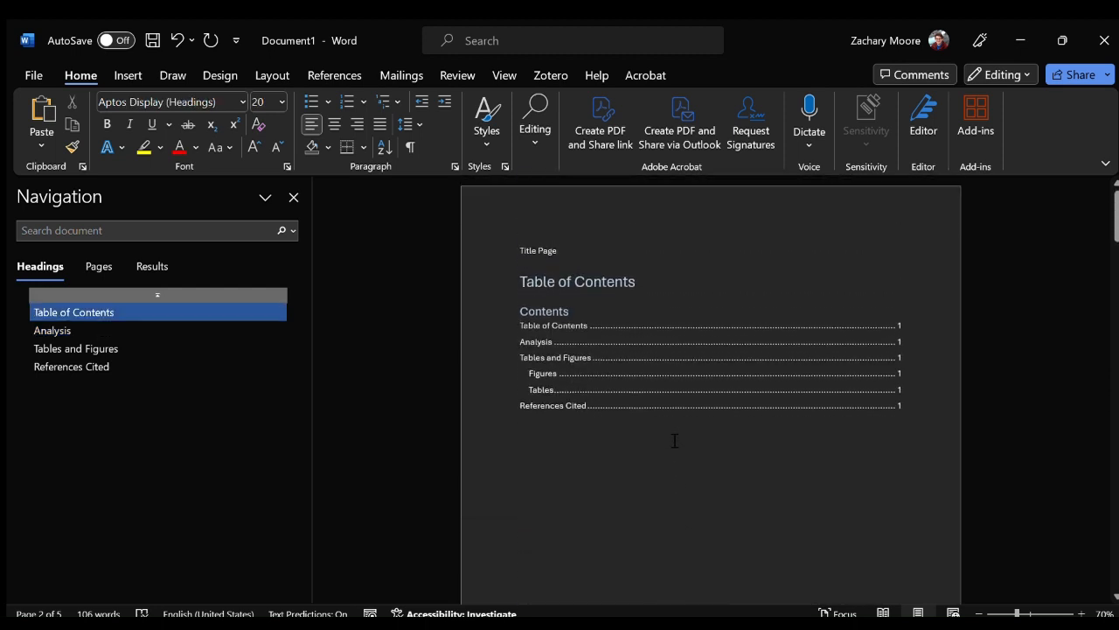
click(571, 251)
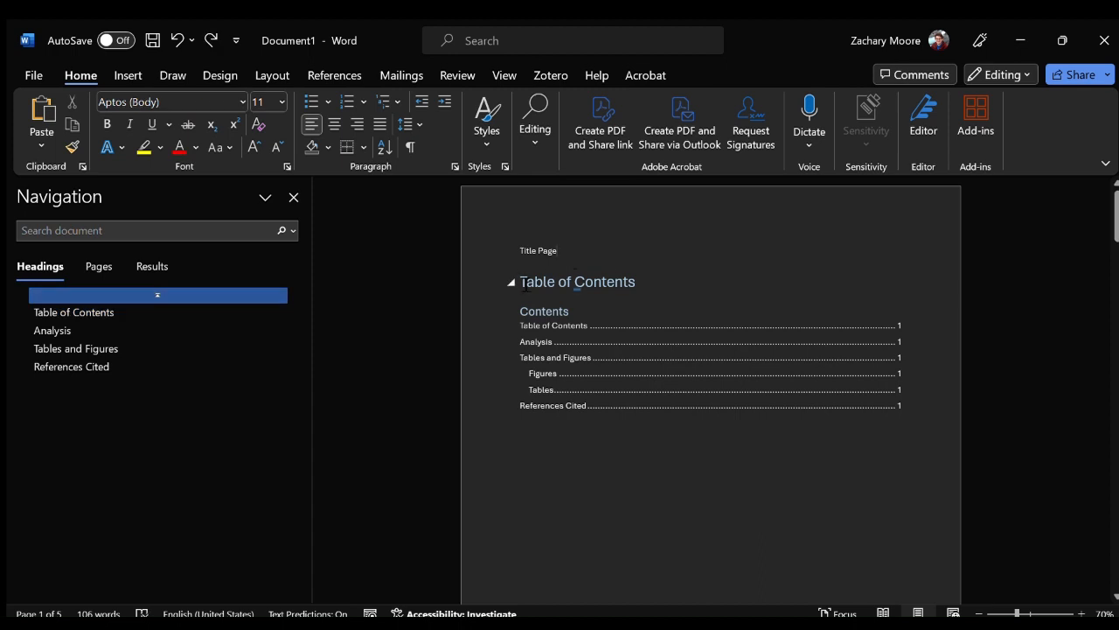
click(574, 281)
key(ctrl+Return)
scroll(667, 428, up, 3)
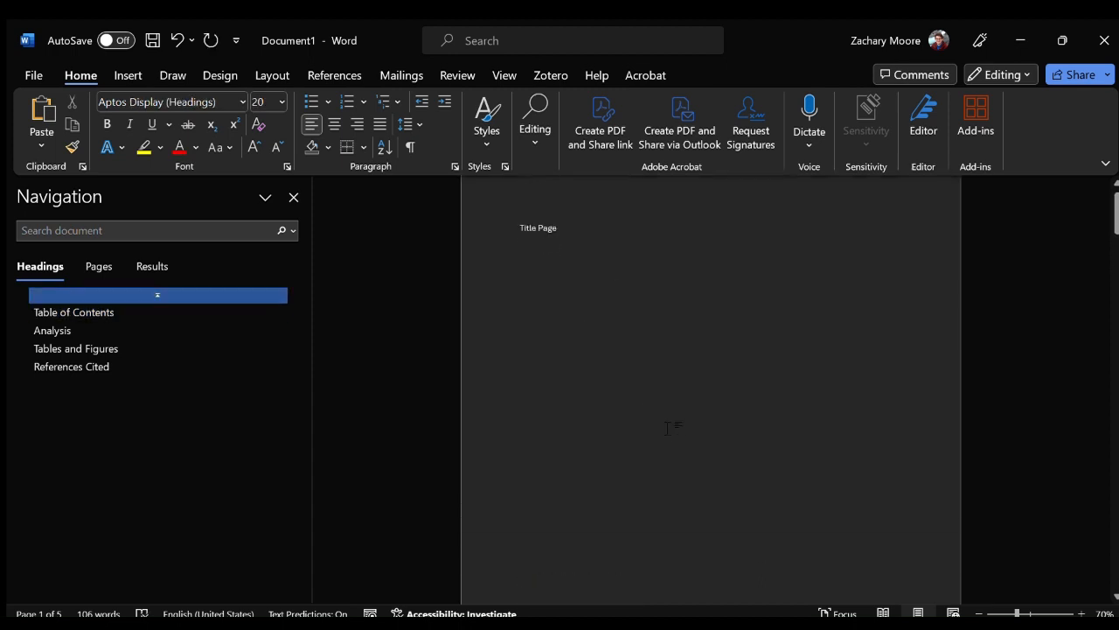
scroll(668, 427, up, 1)
Add a three-column blank header on the title page and fill its right placeholder with the Author document property.
click(582, 251)
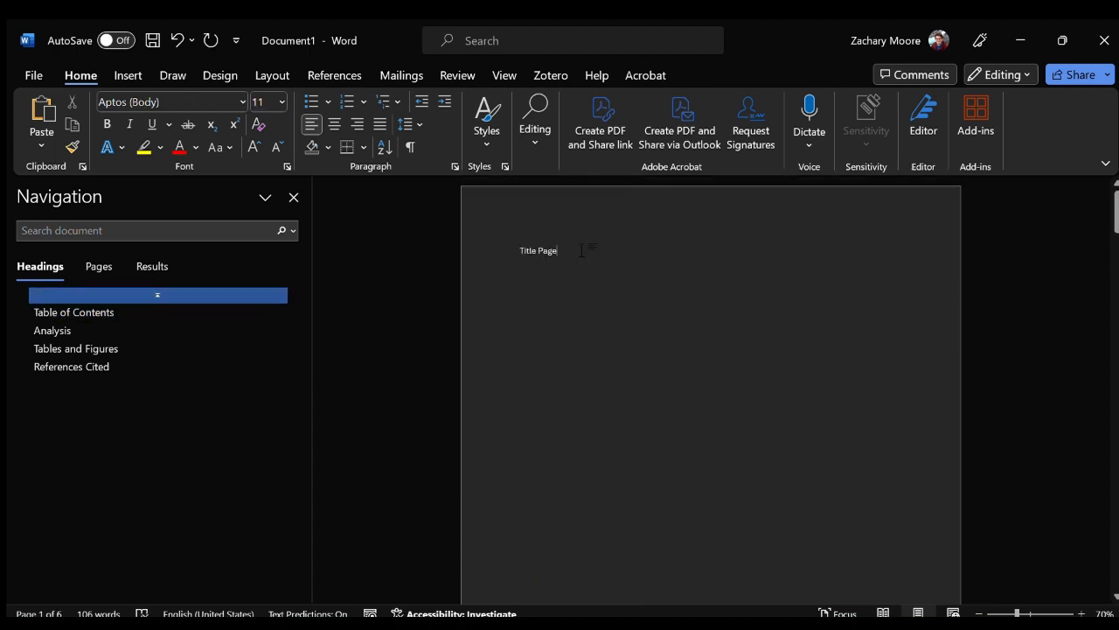
double_click(641, 214)
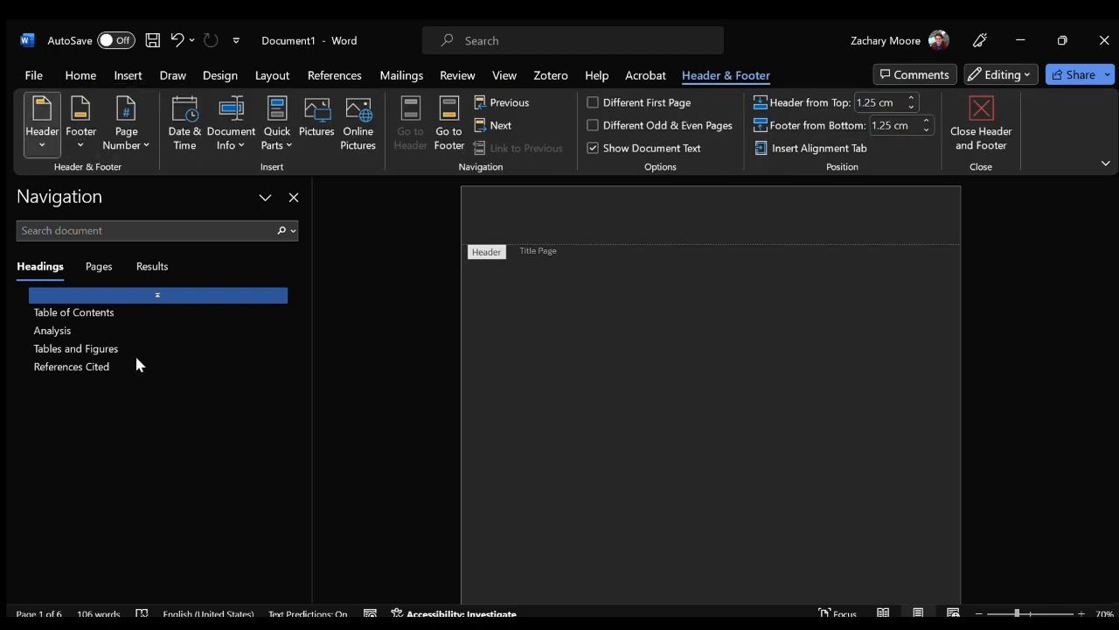
click(150, 333)
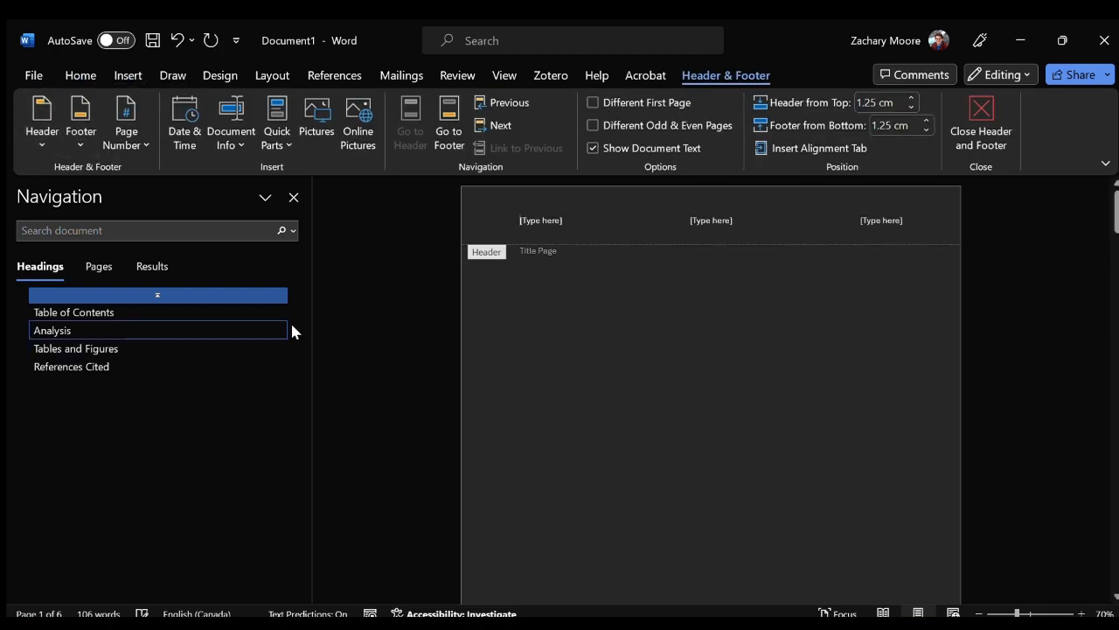
click(882, 222)
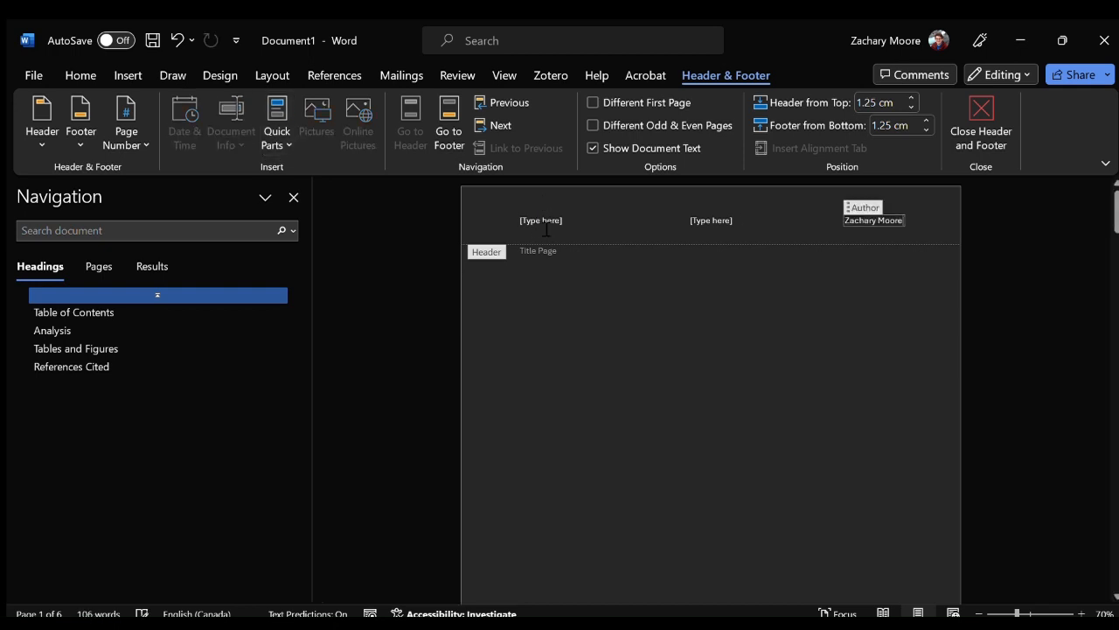
Insert the date as 2024-02-08 in the header's left placeholder, delete the middle placeholder and return to the body text.
click(712, 222)
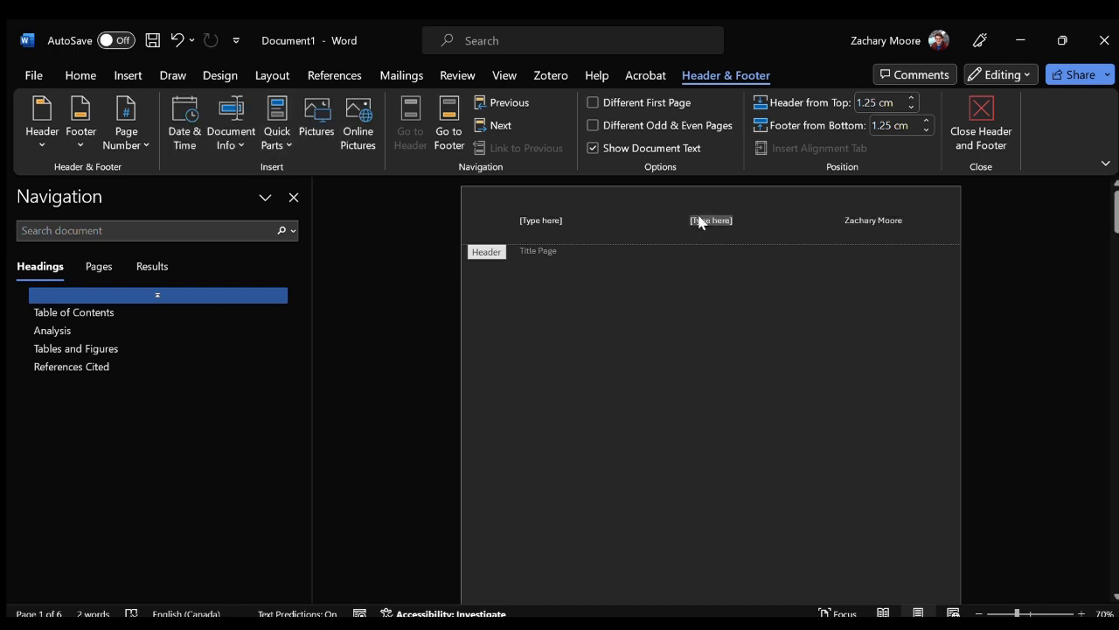
click(527, 220)
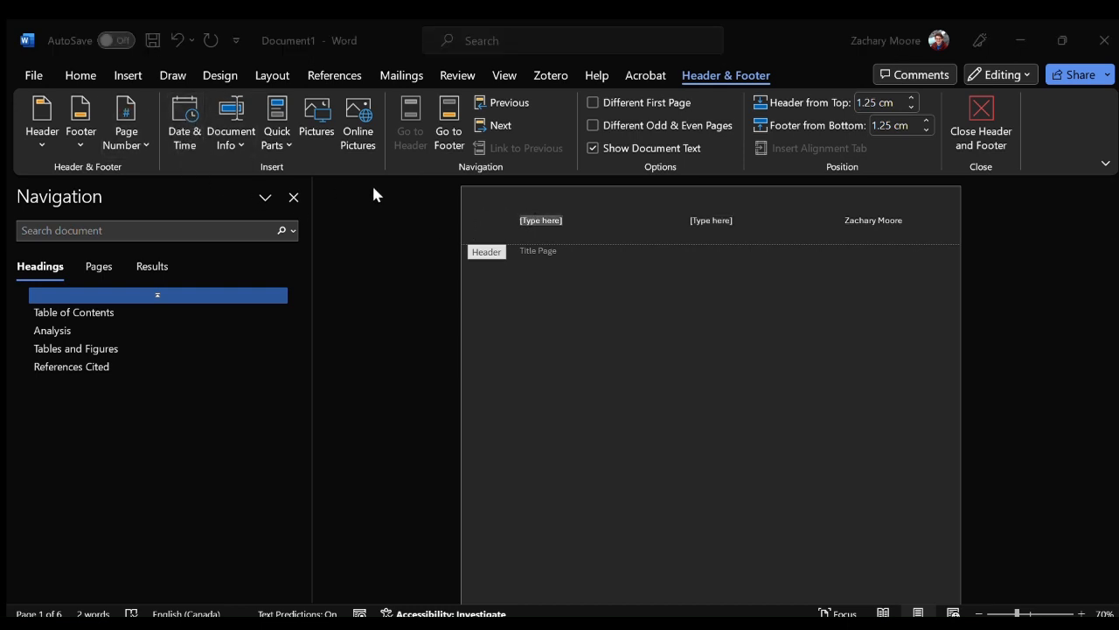
key(alt+shift+d)
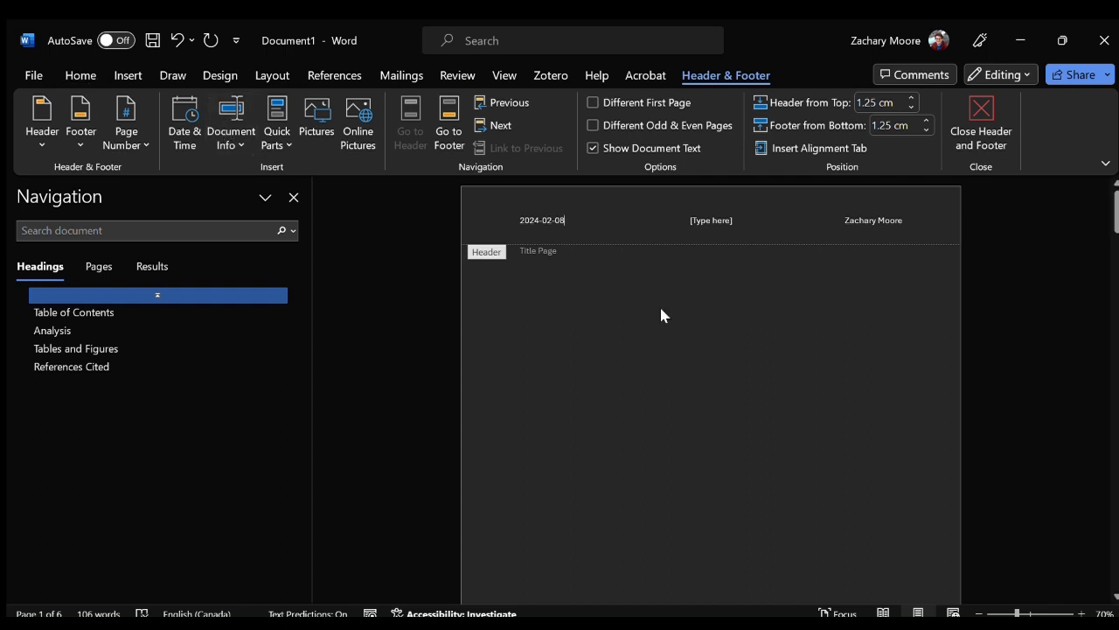
click(730, 224)
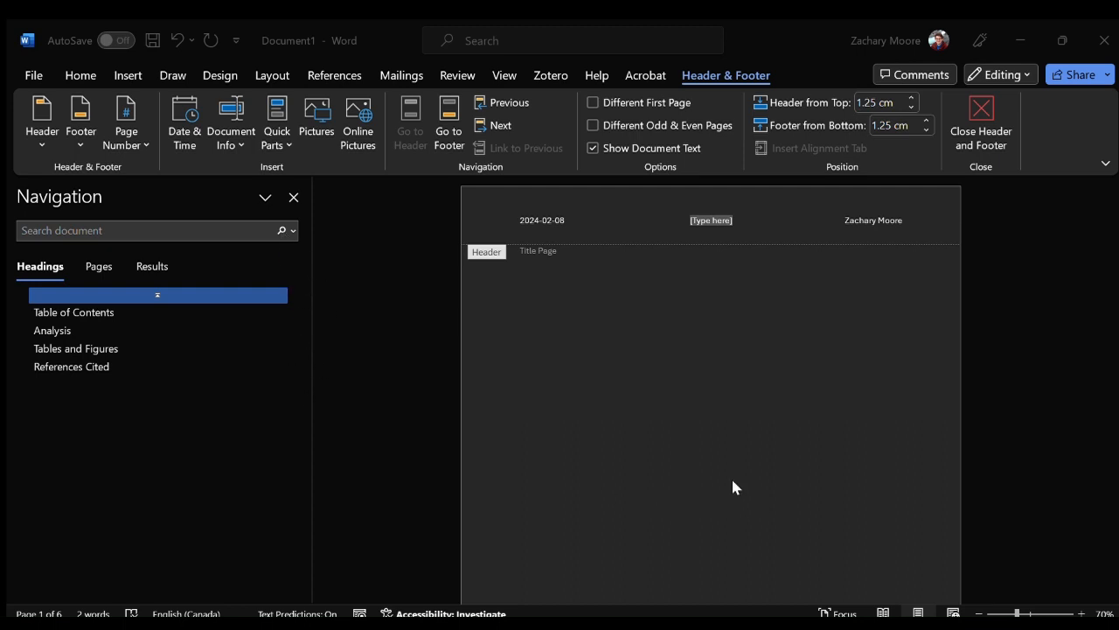
key(Delete)
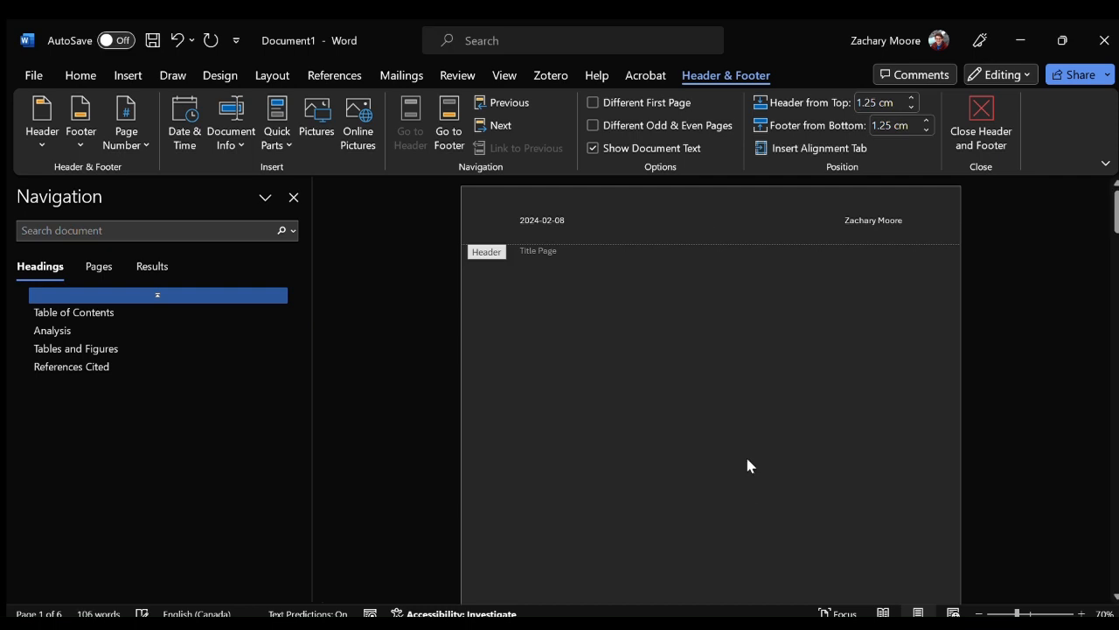
double_click(610, 265)
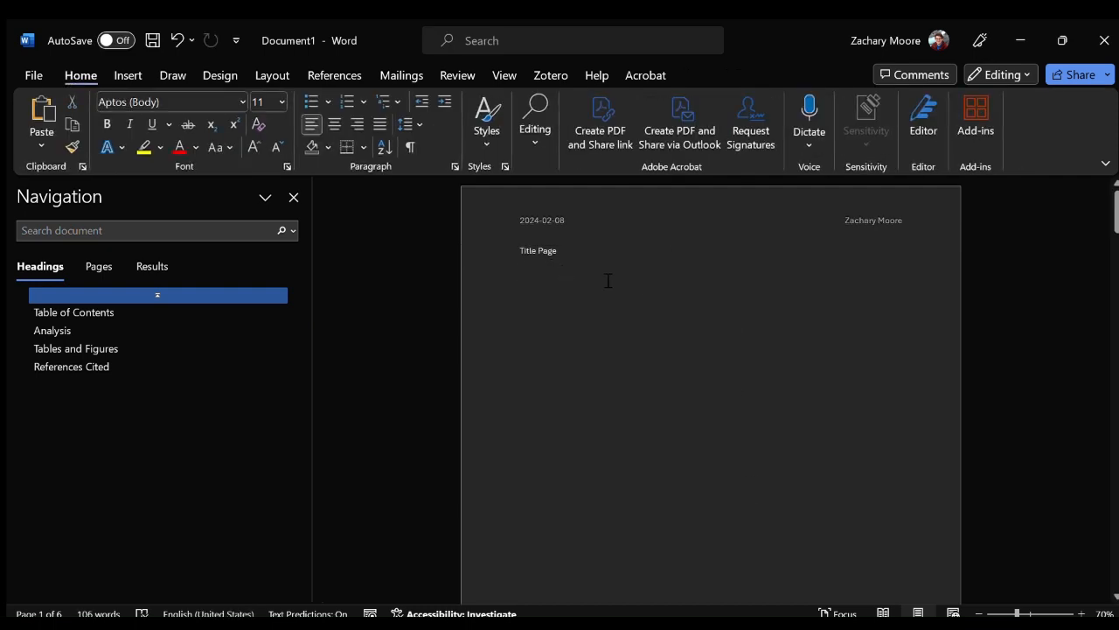
Insert the Subject document property below "Title Page" and fill it with "This is the short title".
click(129, 75)
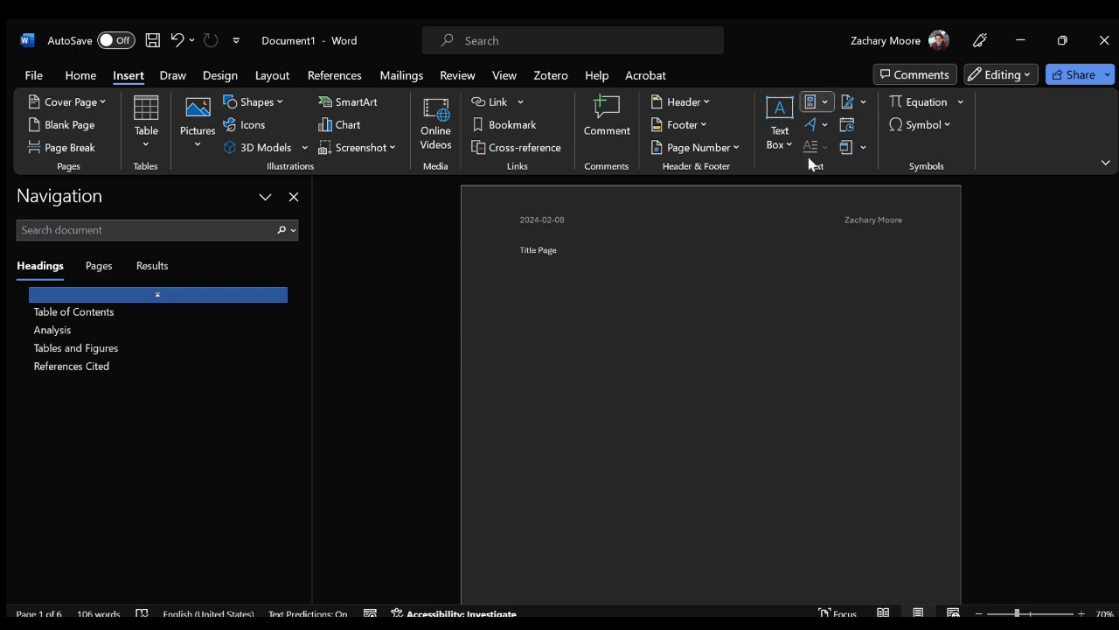
click(725, 467)
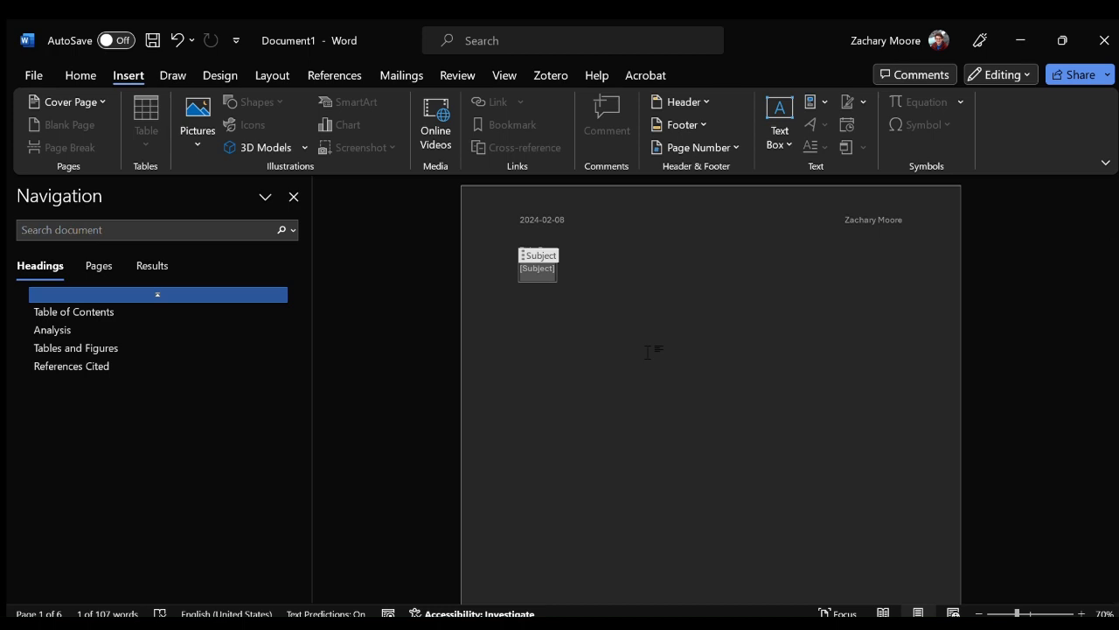
text(This is)
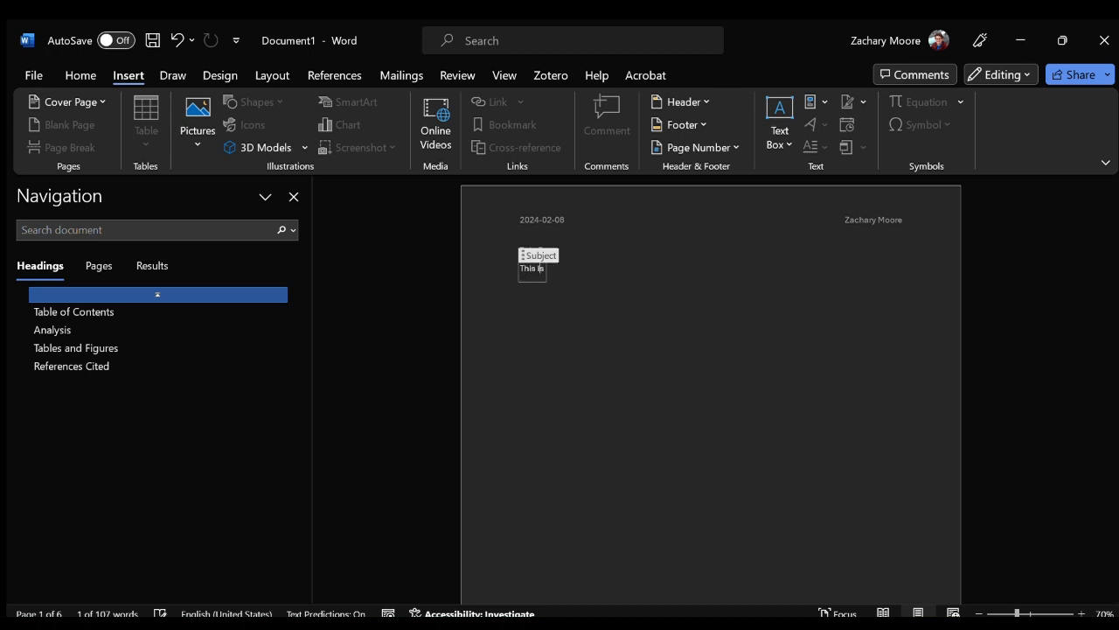
text( the short title)
key(Right)
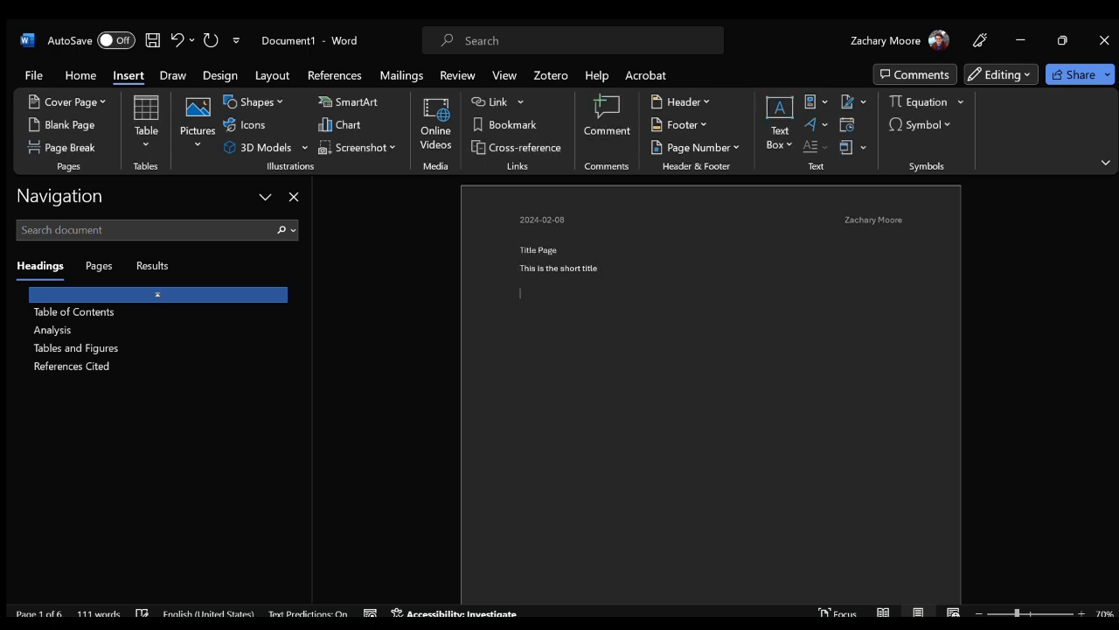
Place the short title "This is the short title" in the middle of the header.
double_click(612, 202)
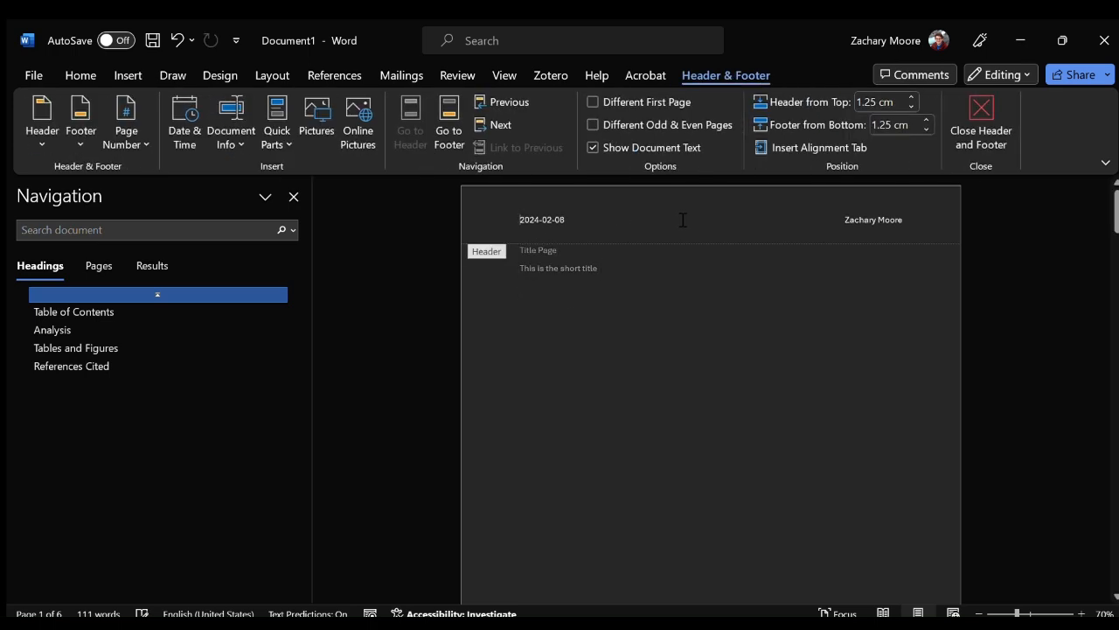
click(748, 227)
text(This is the short title)
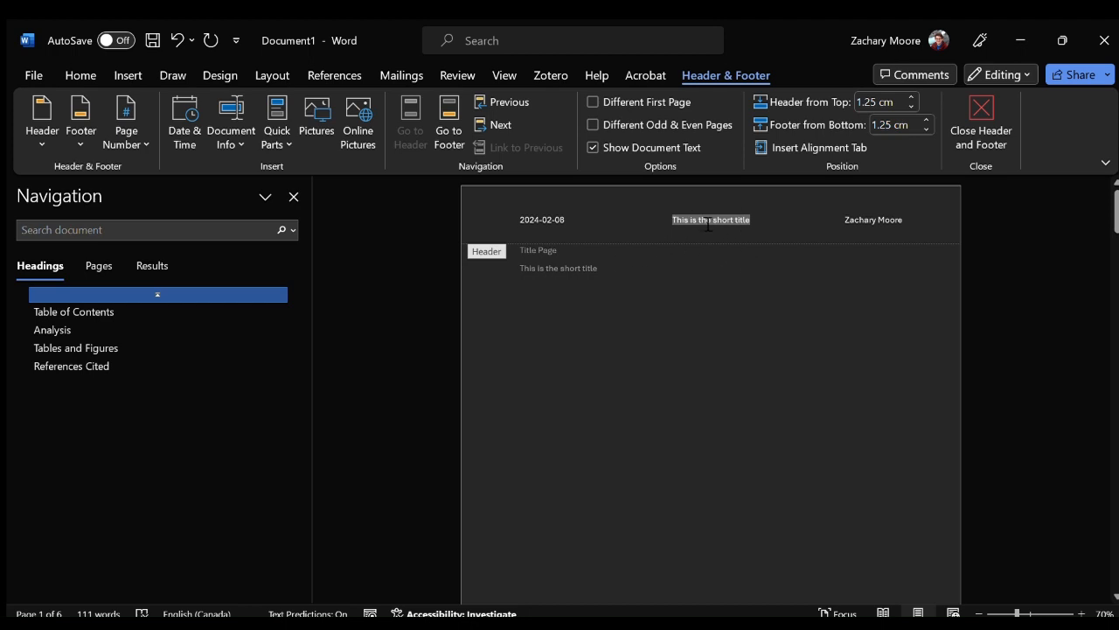
Append "BOSS" to the short title on the title page and update the header's middle text to "This is the short title BOSS".
double_click(559, 257)
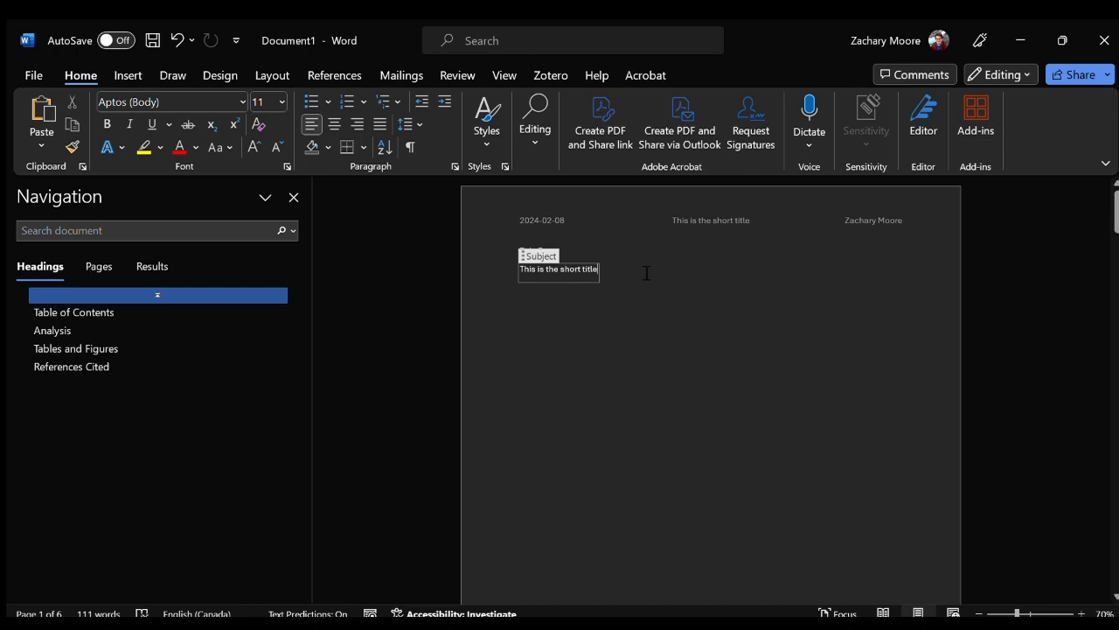
text(BOSS)
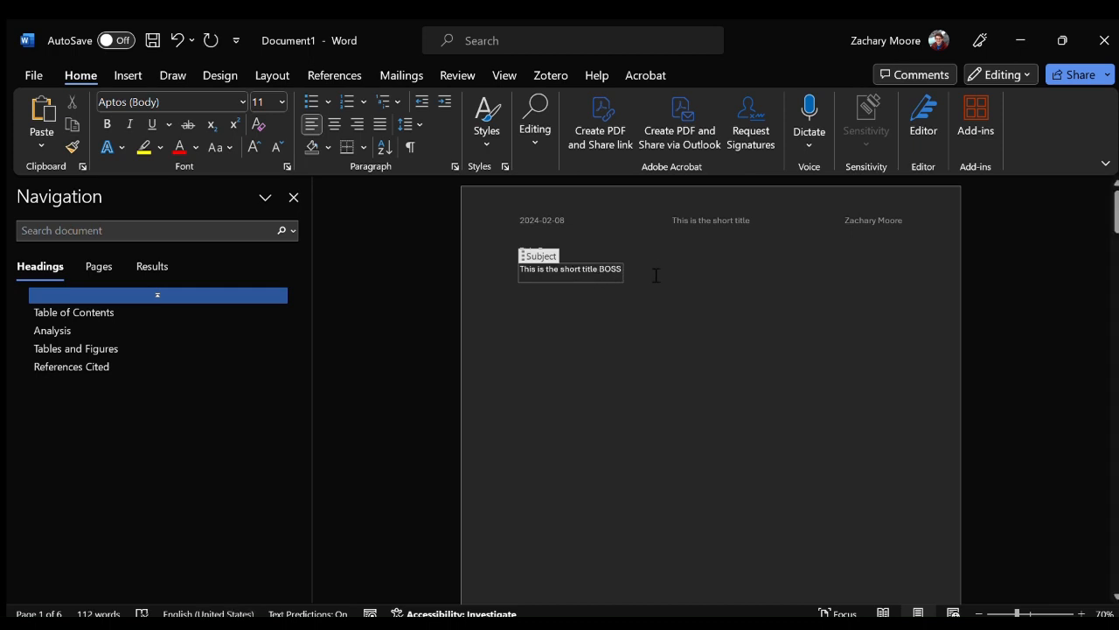
click(664, 295)
double_click(710, 226)
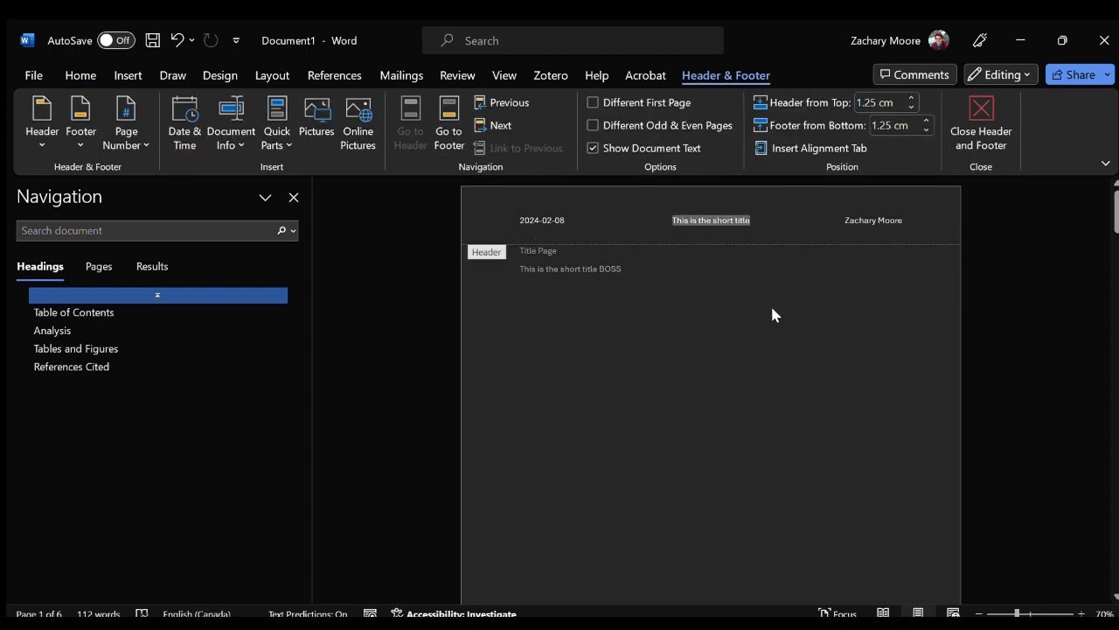
text(BOSS)
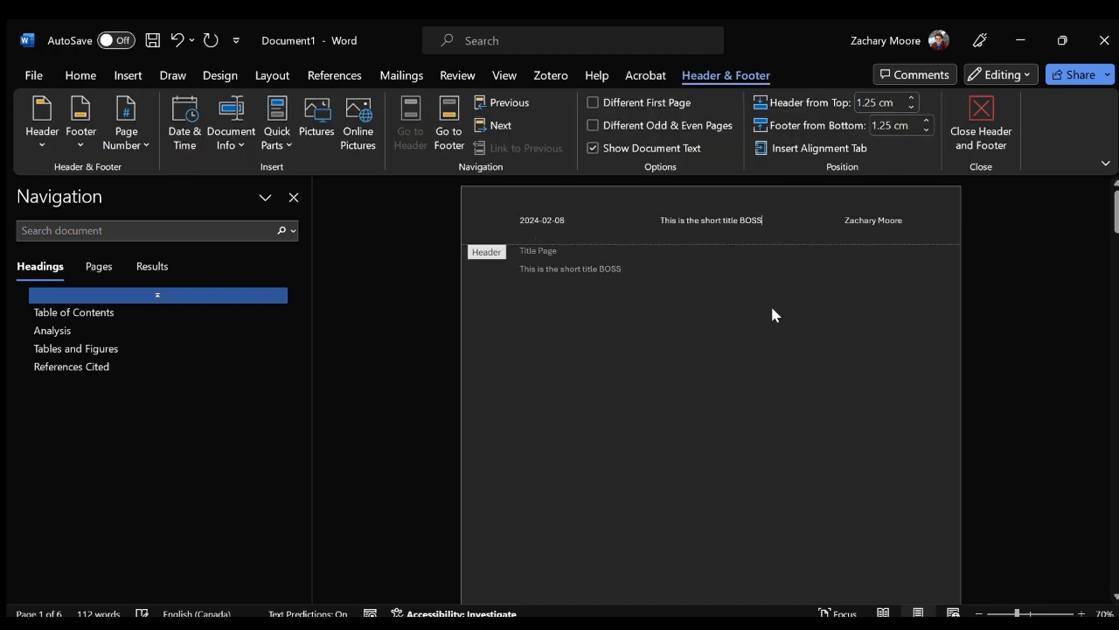
double_click(719, 285)
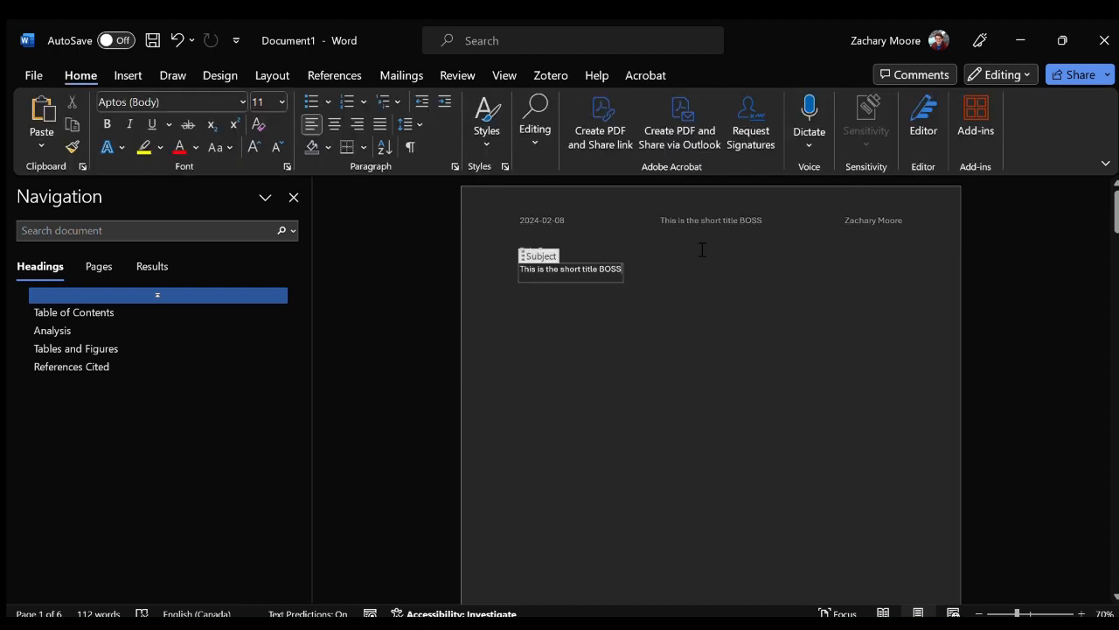
Add a middle initial to the author's name in the header's Author property and return to the body text.
double_click(855, 219)
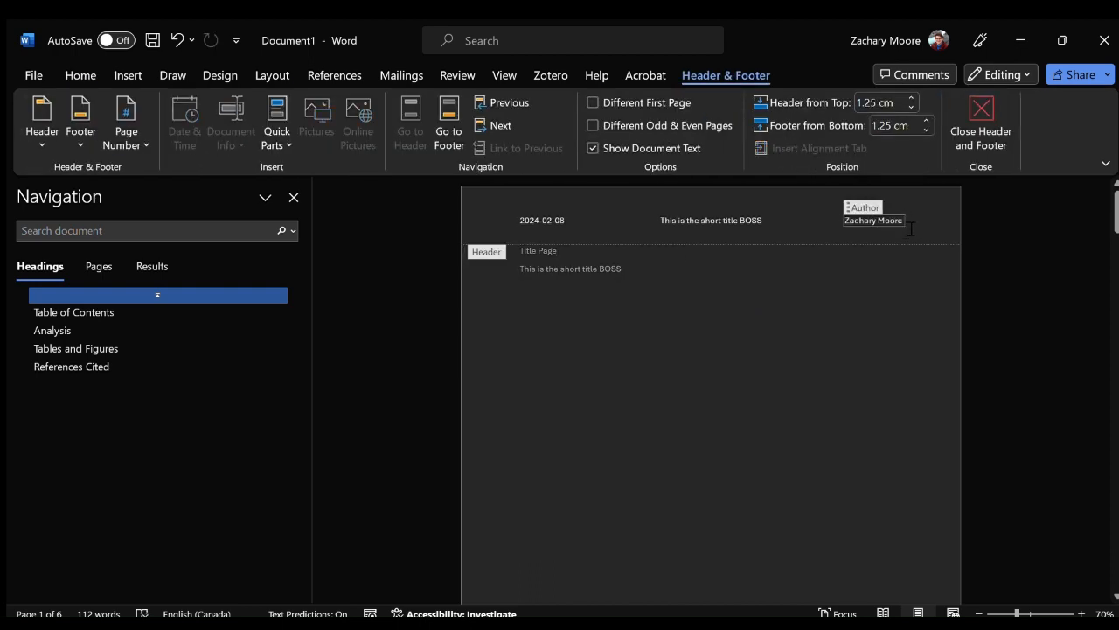
text(M.)
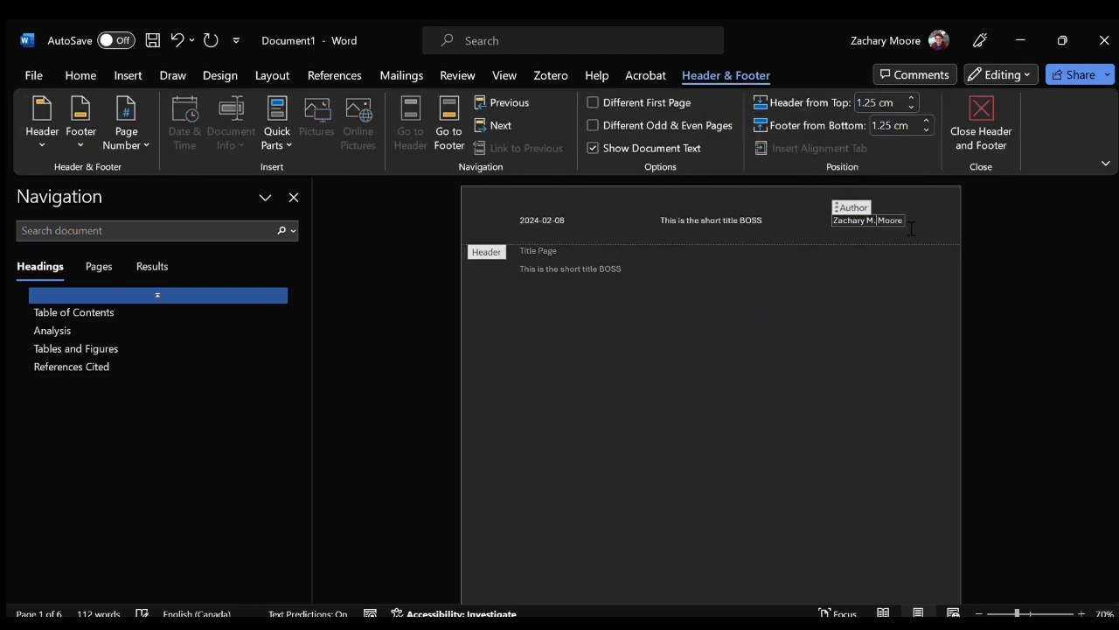
double_click(715, 260)
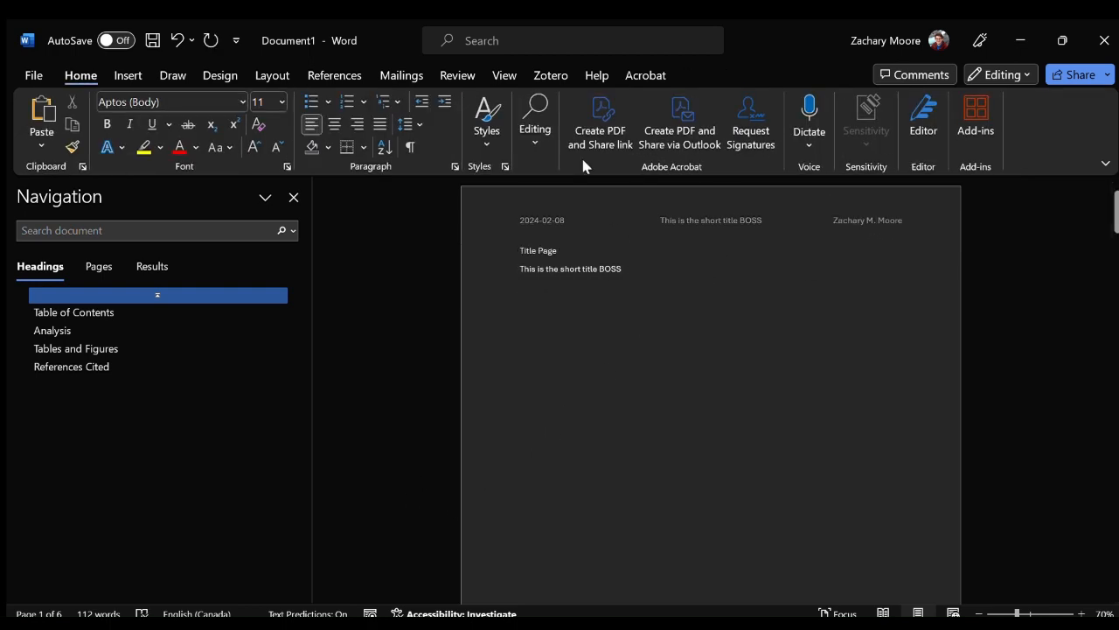
Insert the Author document property on a new line below the short title on the title page.
key(Return)
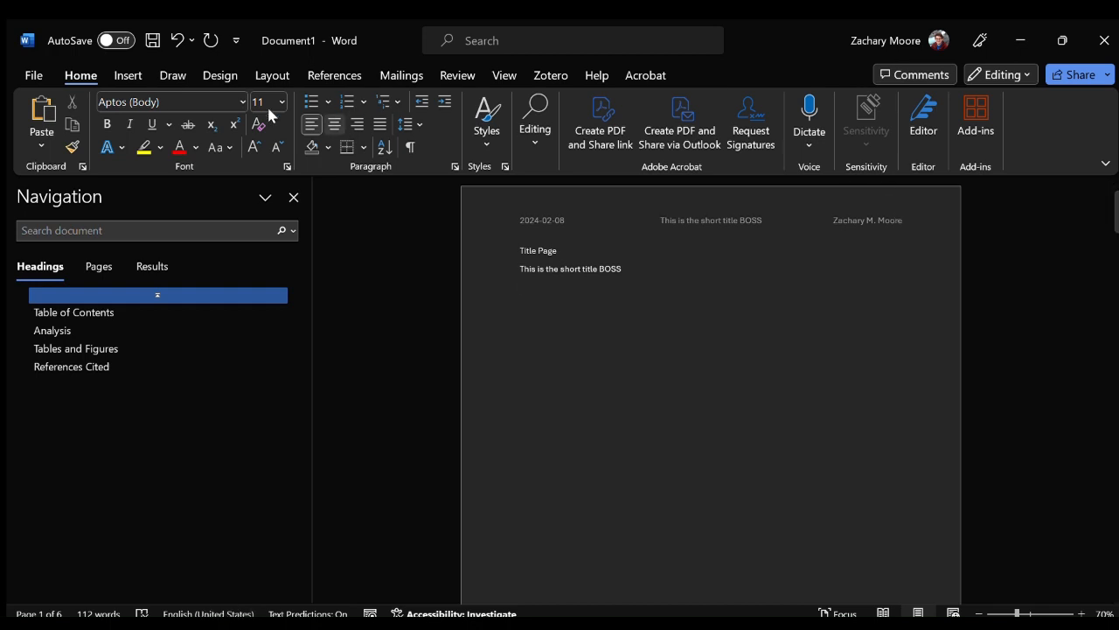
click(123, 77)
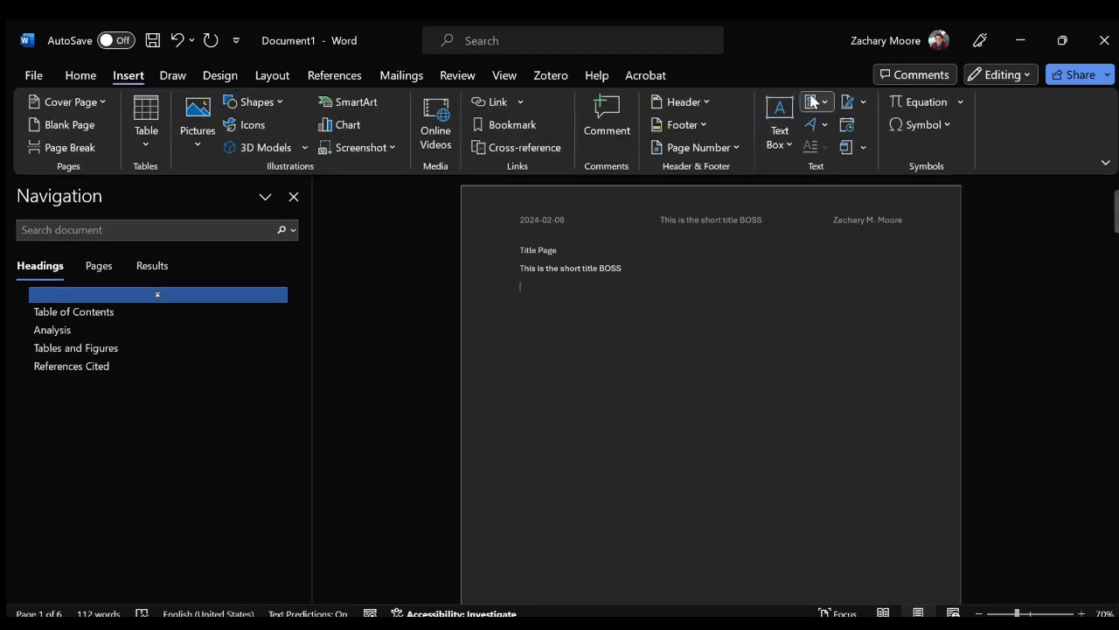
click(741, 164)
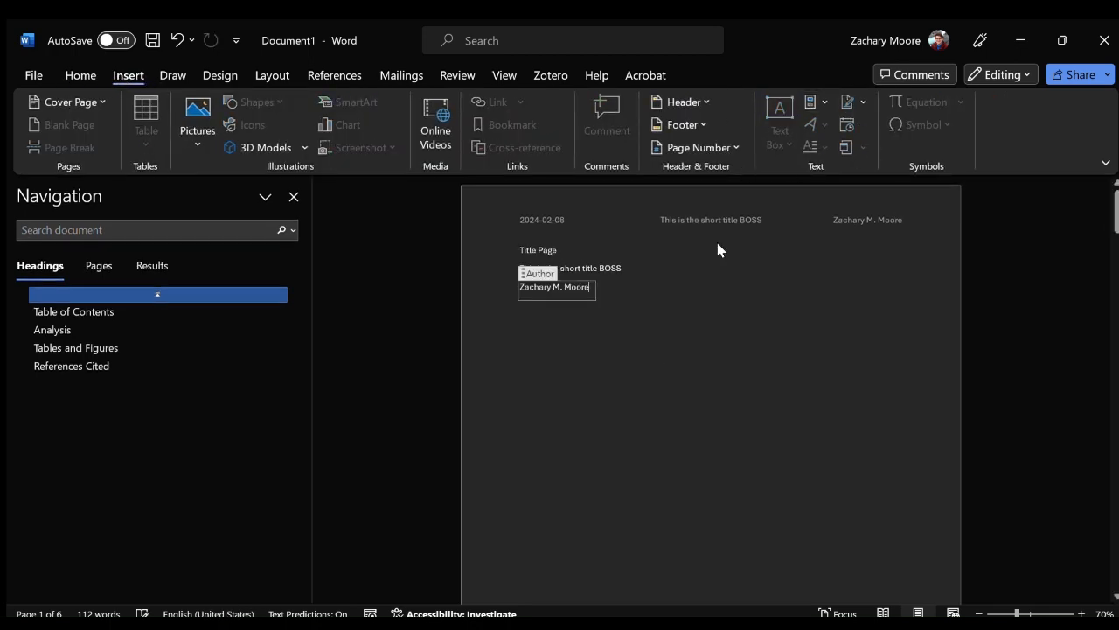
click(660, 295)
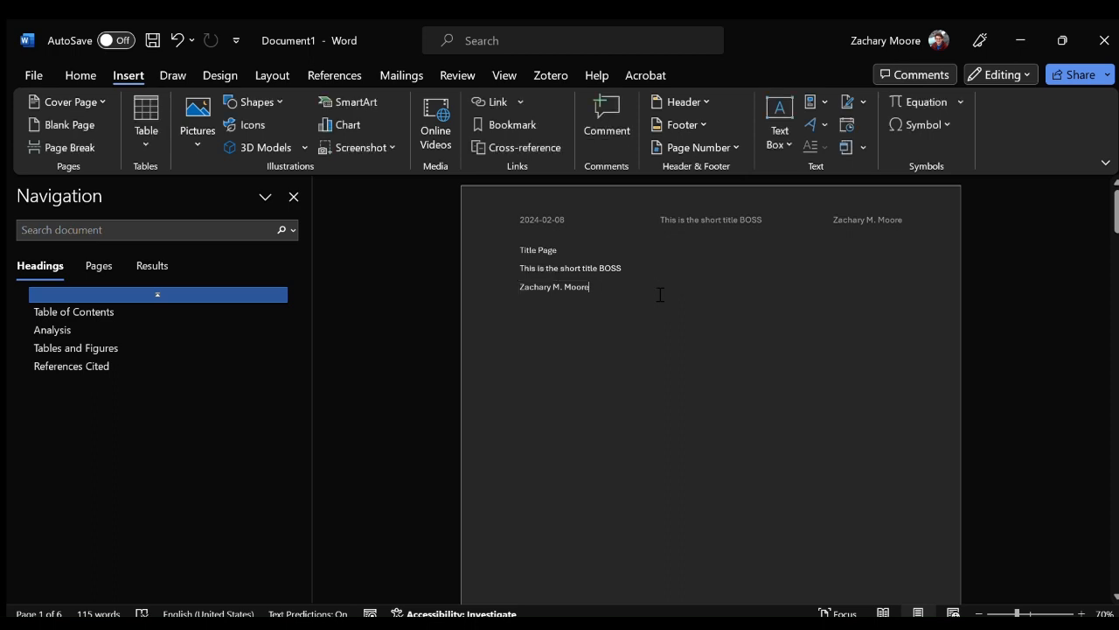
Insert the Title document property on a new line below the author and set it to "The Title of the Report".
key(Return)
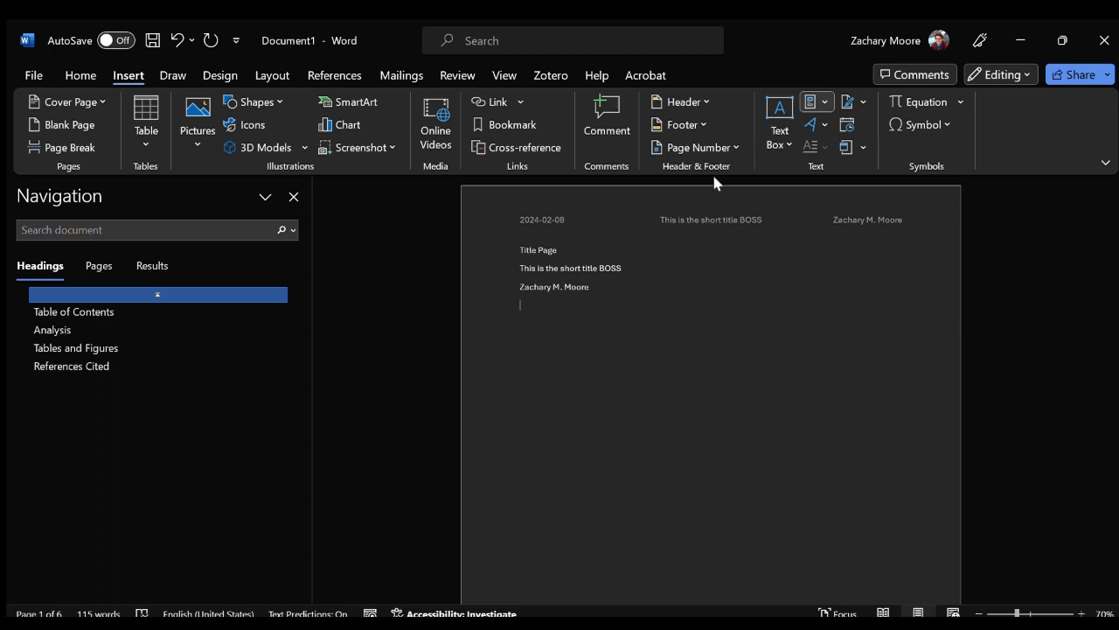
click(725, 479)
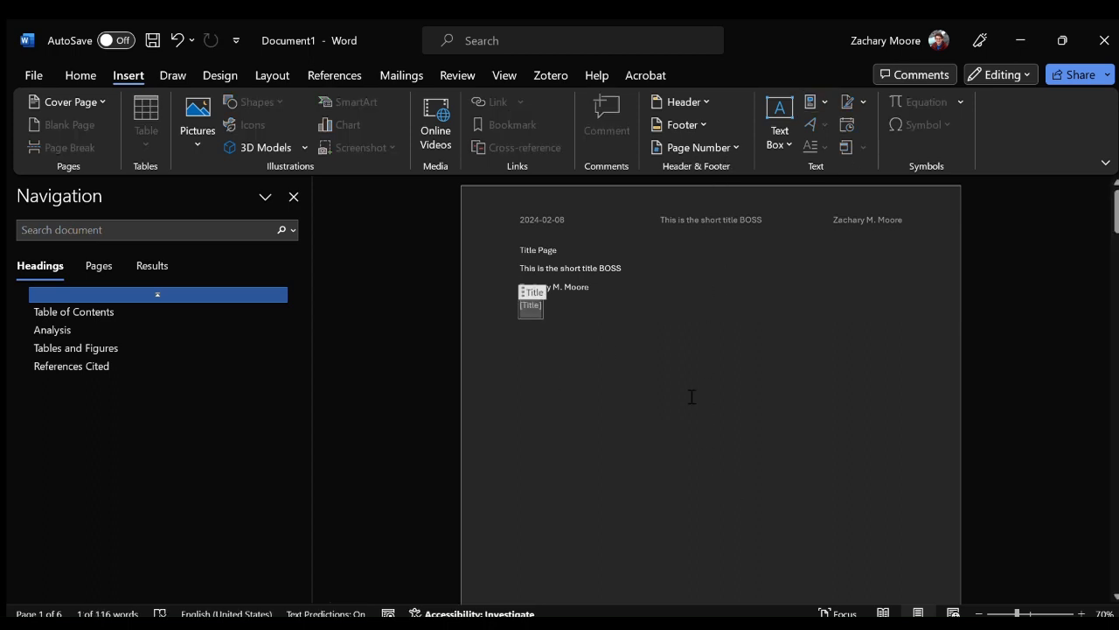
text(The Title of)
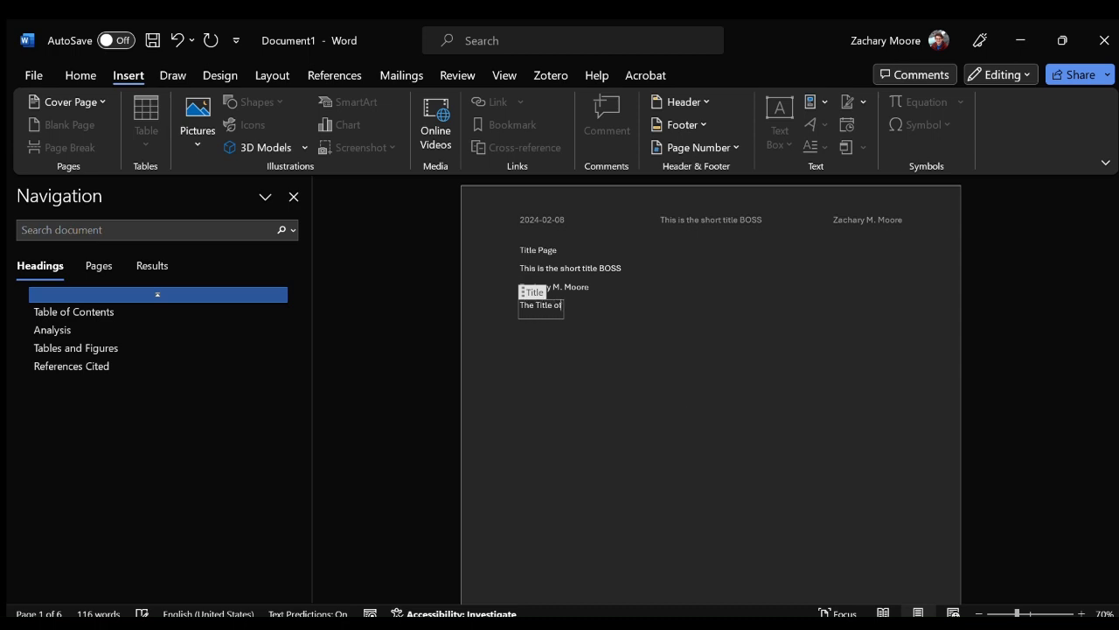
text( the Report)
key(Right)
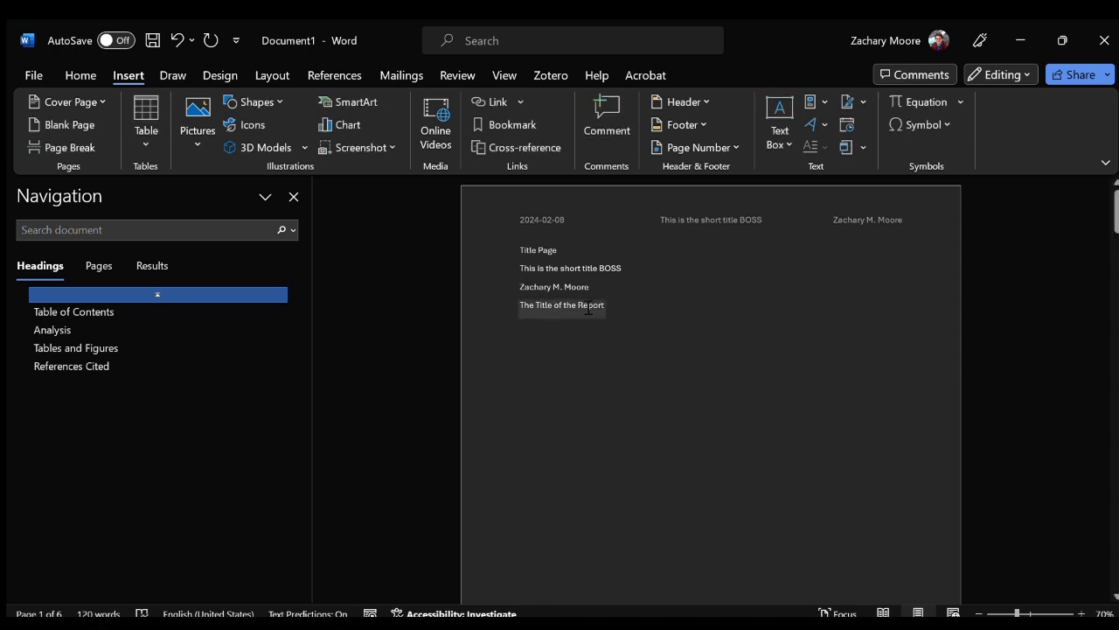
Delete the "Title Page" placeholder line from the start of the title page.
double_click(549, 248)
double_click(543, 251)
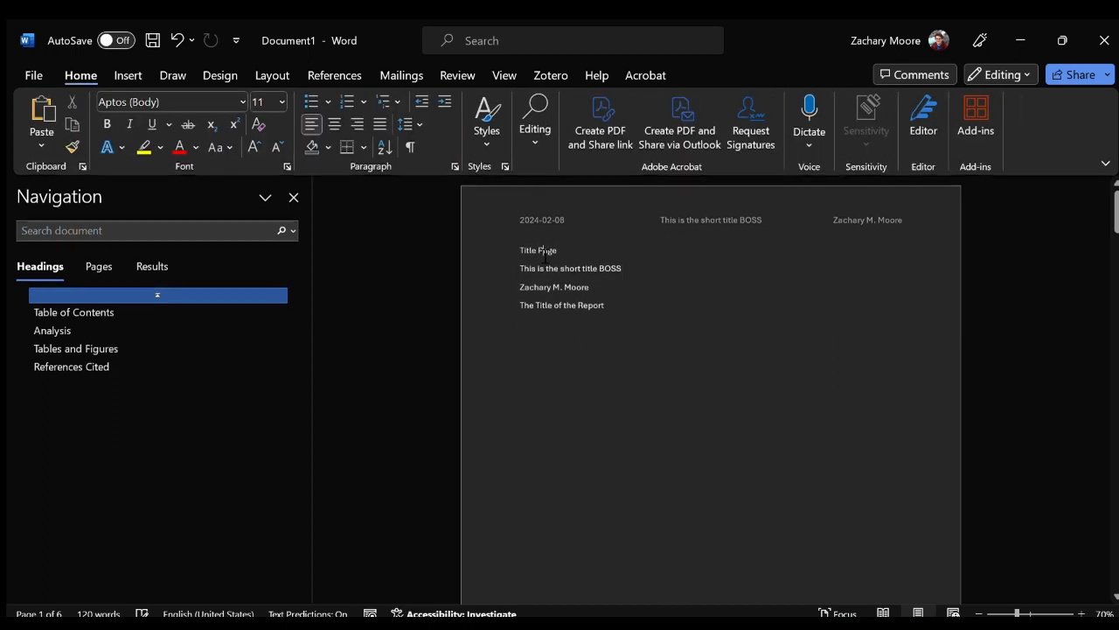
triple_click(538, 254)
key(BackSpace)
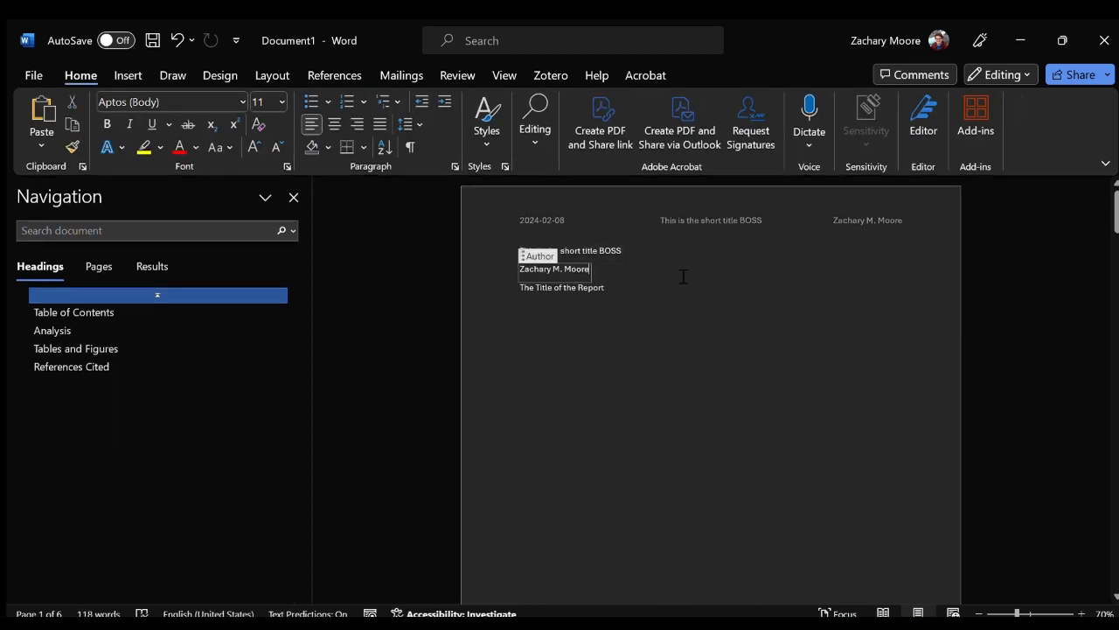
Review the report's pages from the title page through the table of contents and captioned figures to References Cited.
scroll(677, 297, down, 10)
scroll(657, 467, up, 8)
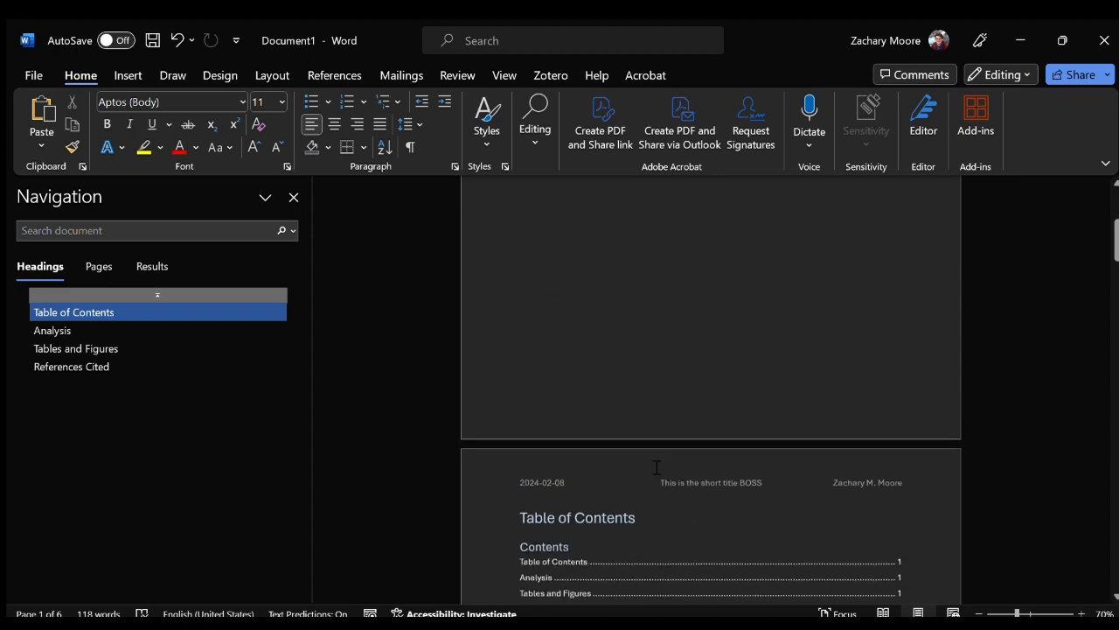
scroll(669, 438, down, 20)
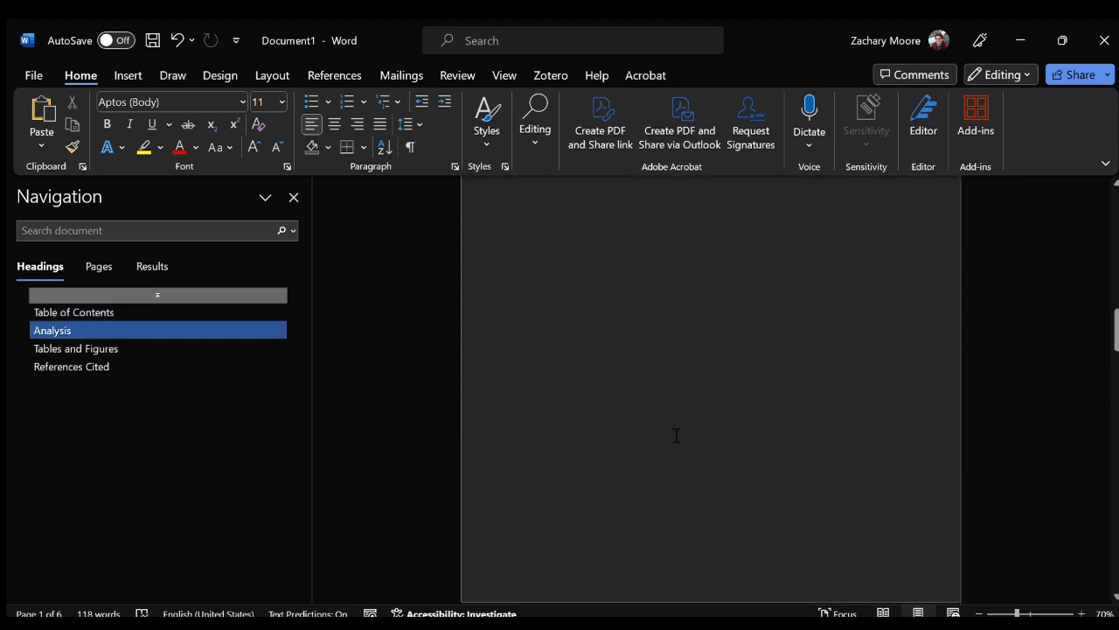
scroll(682, 441, down, 8)
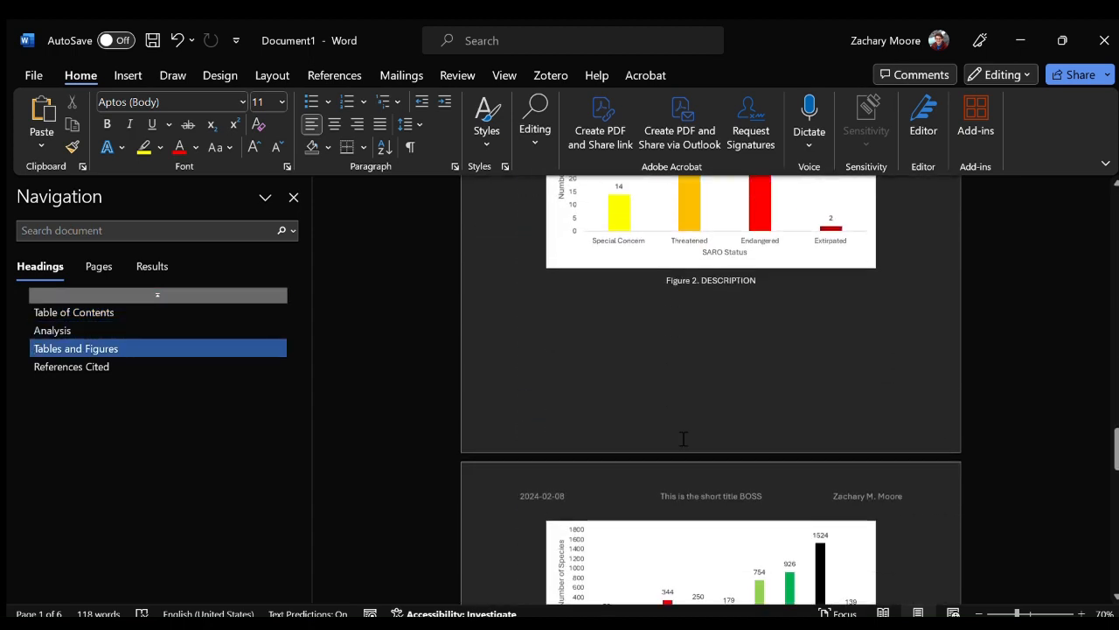
scroll(683, 439, down, 5)
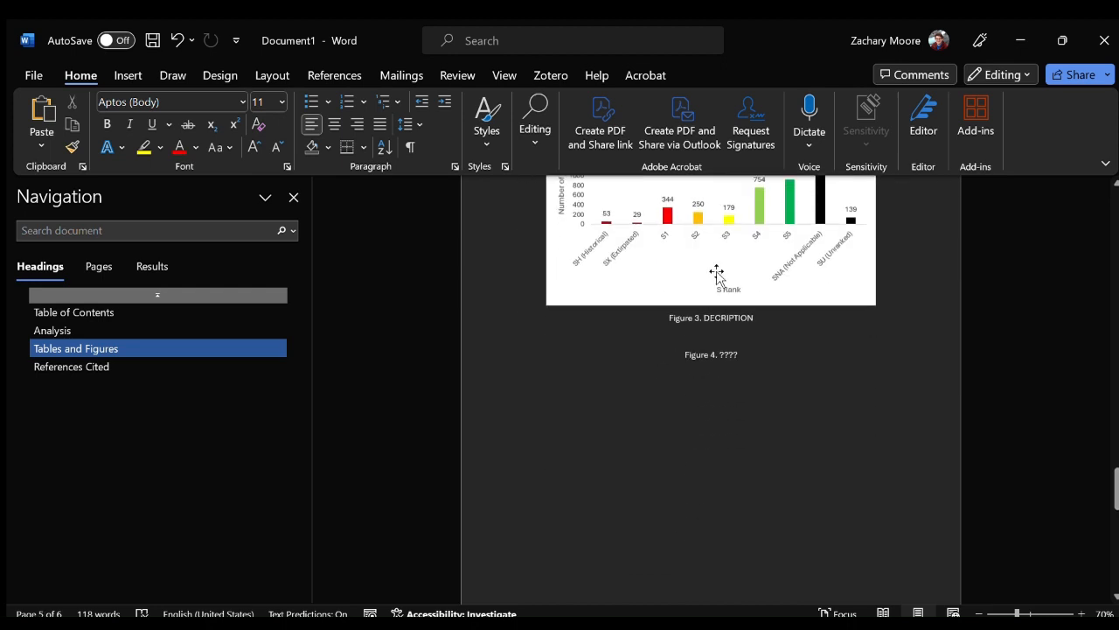
scroll(816, 400, up, 3)
scroll(793, 532, down, 7)
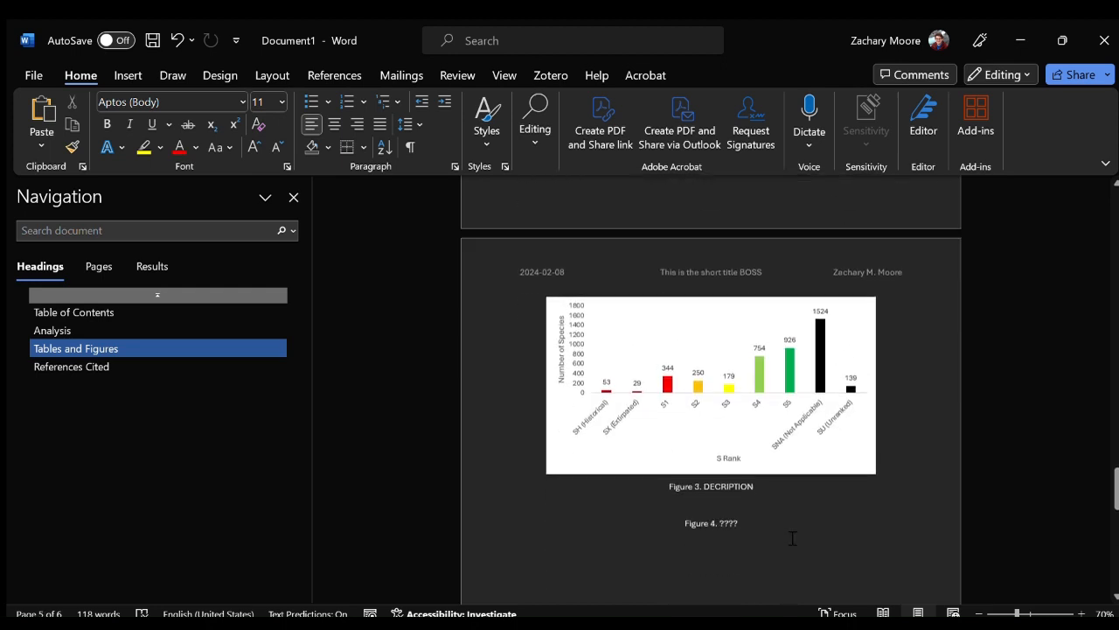
scroll(706, 392, down, 1)
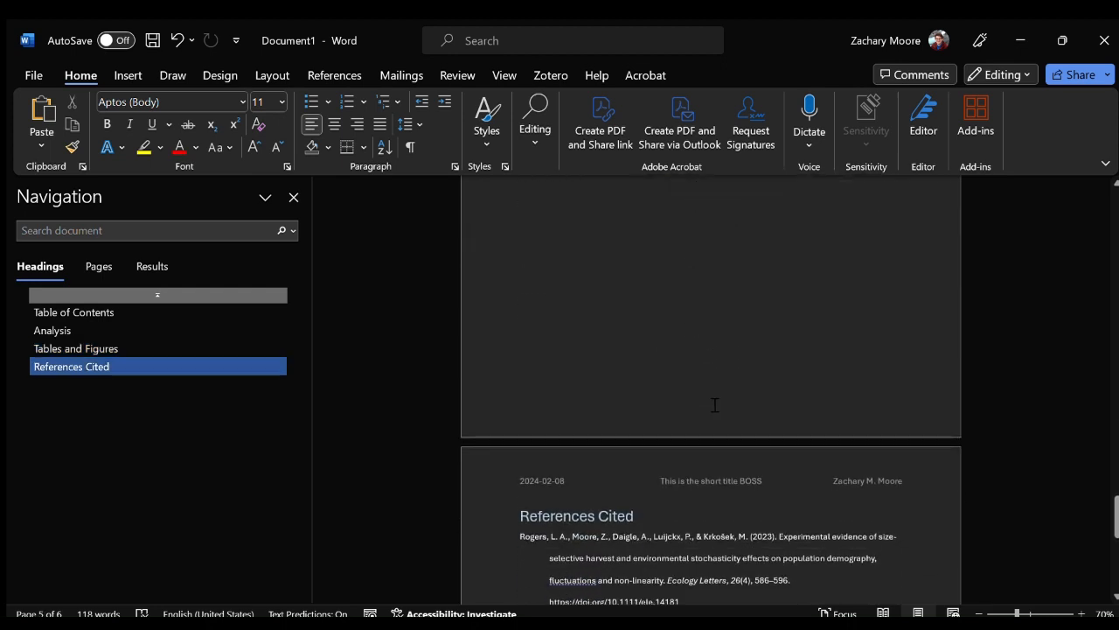